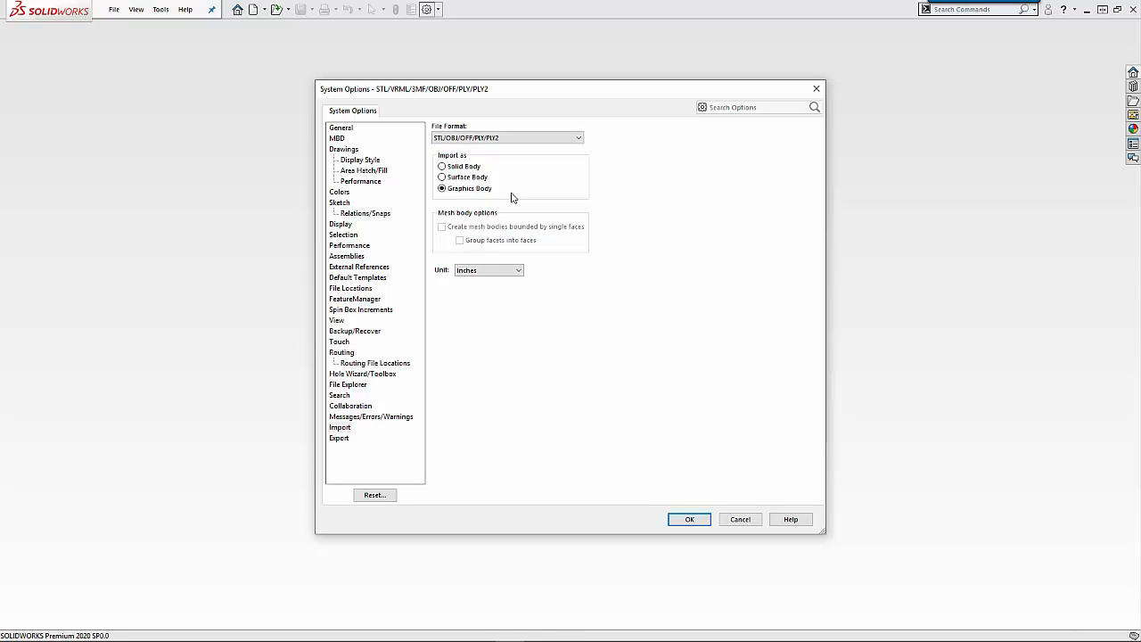
- Accept the mesh import options with Graphics Body and inches, and open the mesh file simple machined part_mesh.stl
{"action": "left_click", "coordinate": [690, 520]}
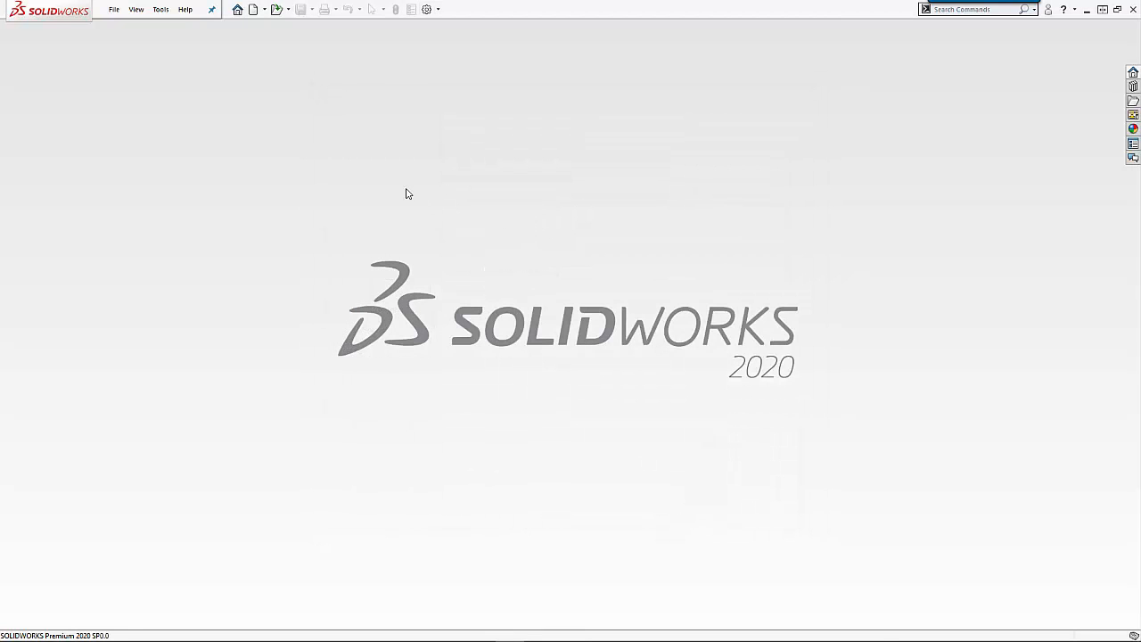
{"action": "left_click", "coordinate": [275, 12]}
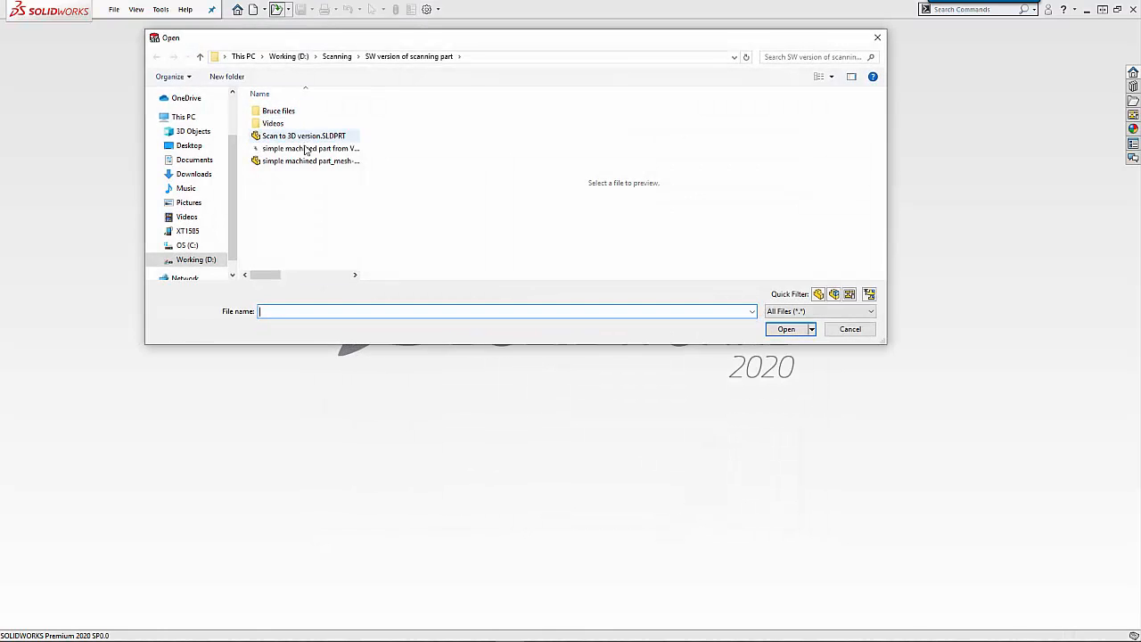
{"action": "left_click", "coordinate": [817, 312]}
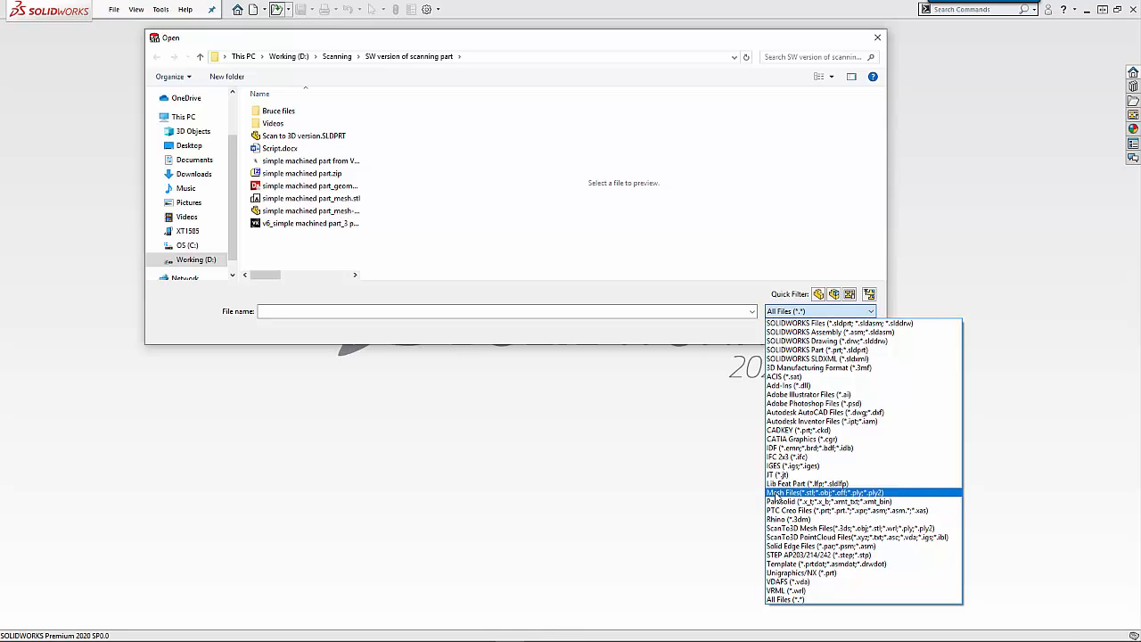
{"action": "left_click", "coordinate": [776, 495]}
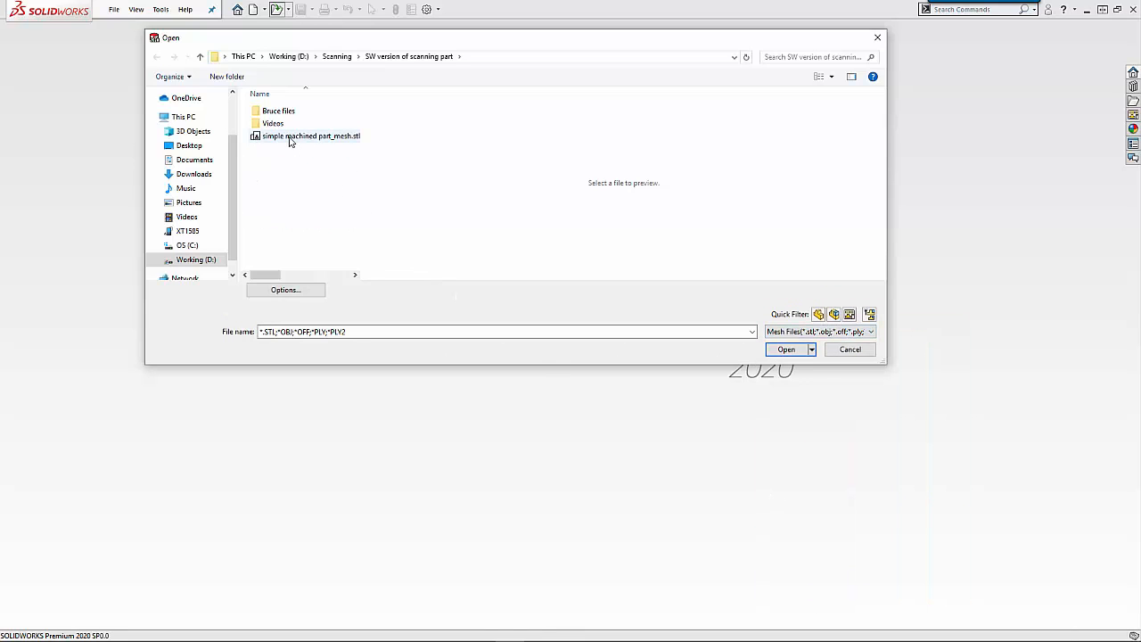
{"action": "left_click", "coordinate": [303, 136]}
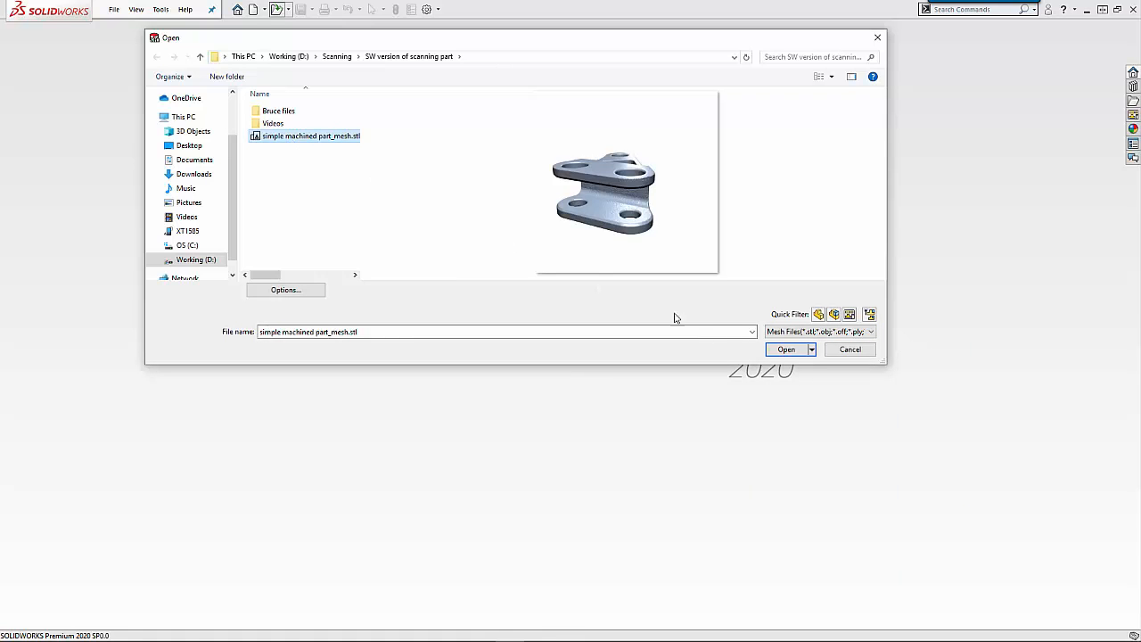
{"action": "left_click", "coordinate": [783, 351]}
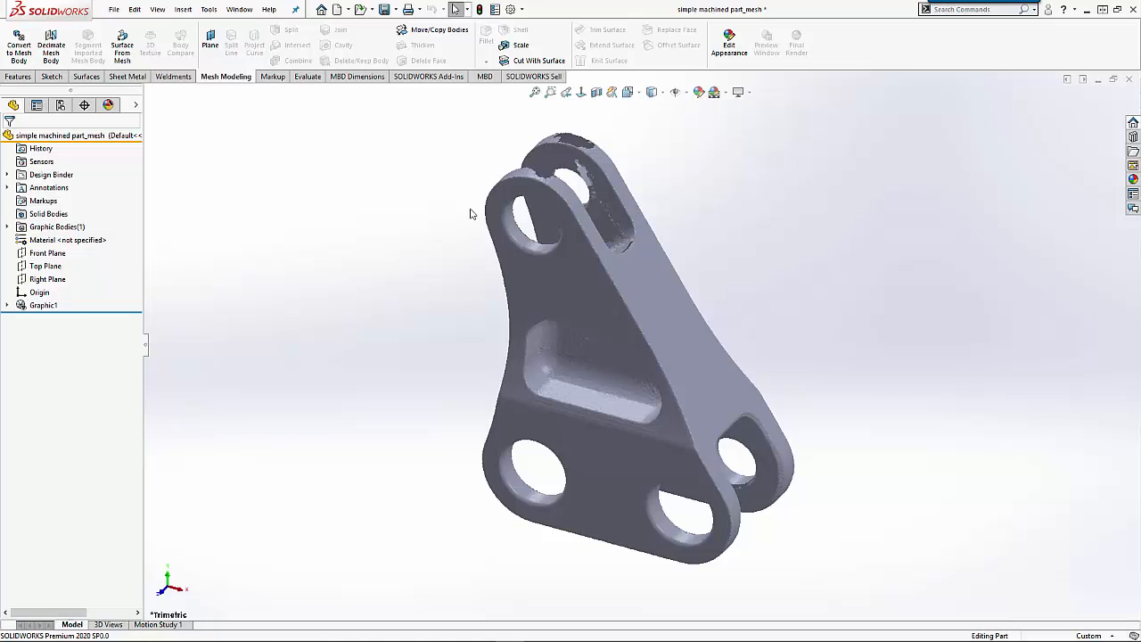
- Inspect the interior of the mesh with a Front Plane section view offset about 0.48 in
{"action": "left_click", "coordinate": [597, 93]}
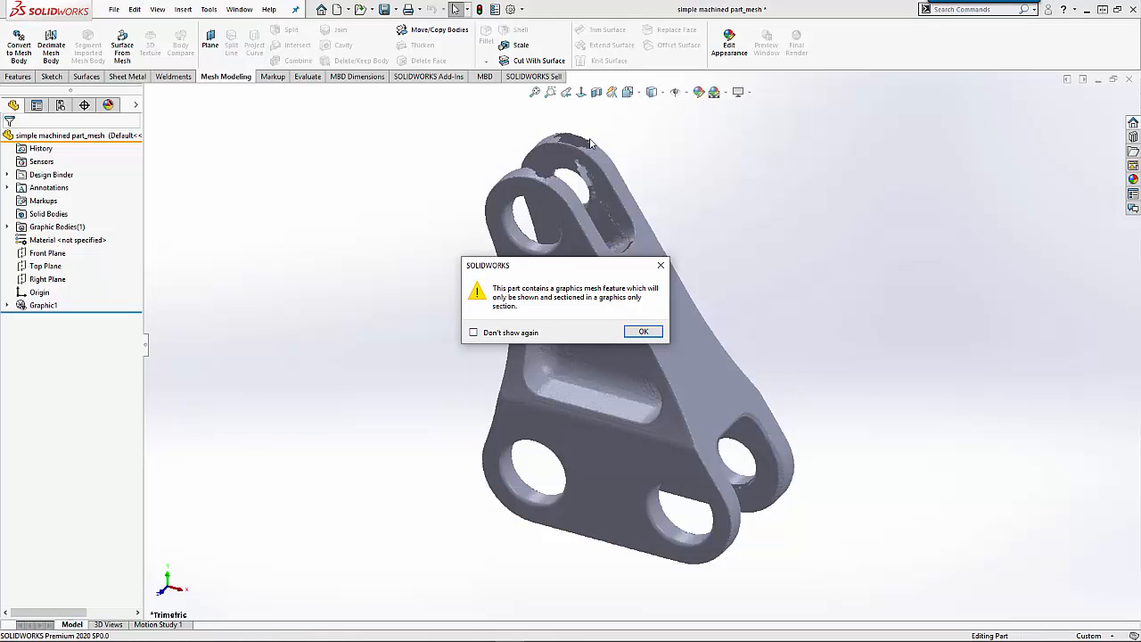
{"action": "left_click_drag", "start_coordinate": [567, 268], "coordinate": [560, 241]}
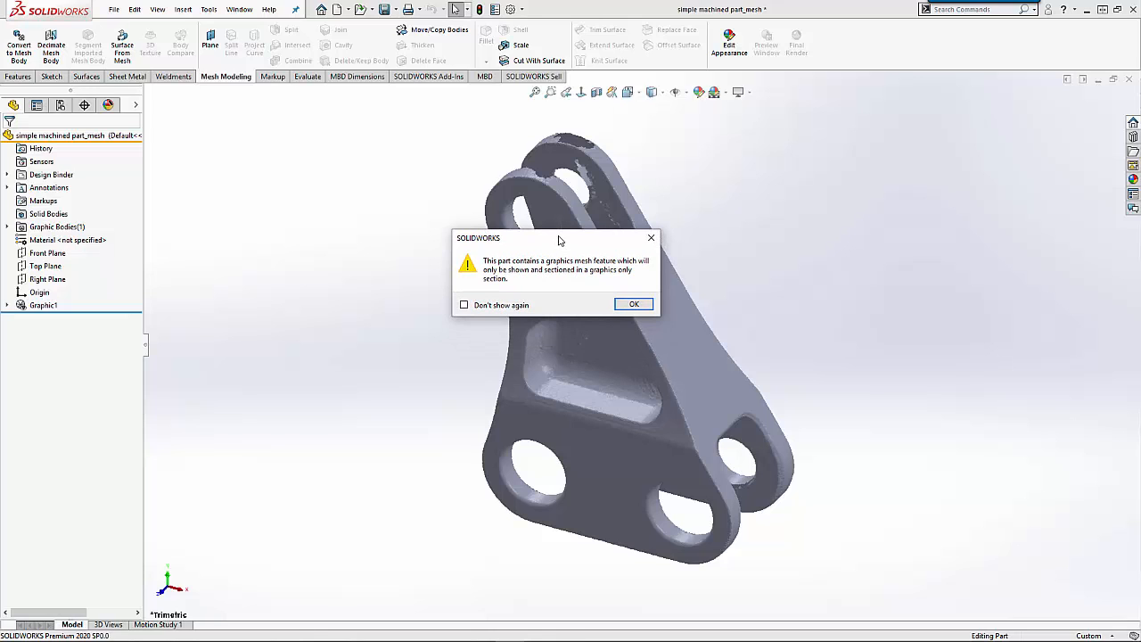
{"action": "left_click", "coordinate": [636, 305]}
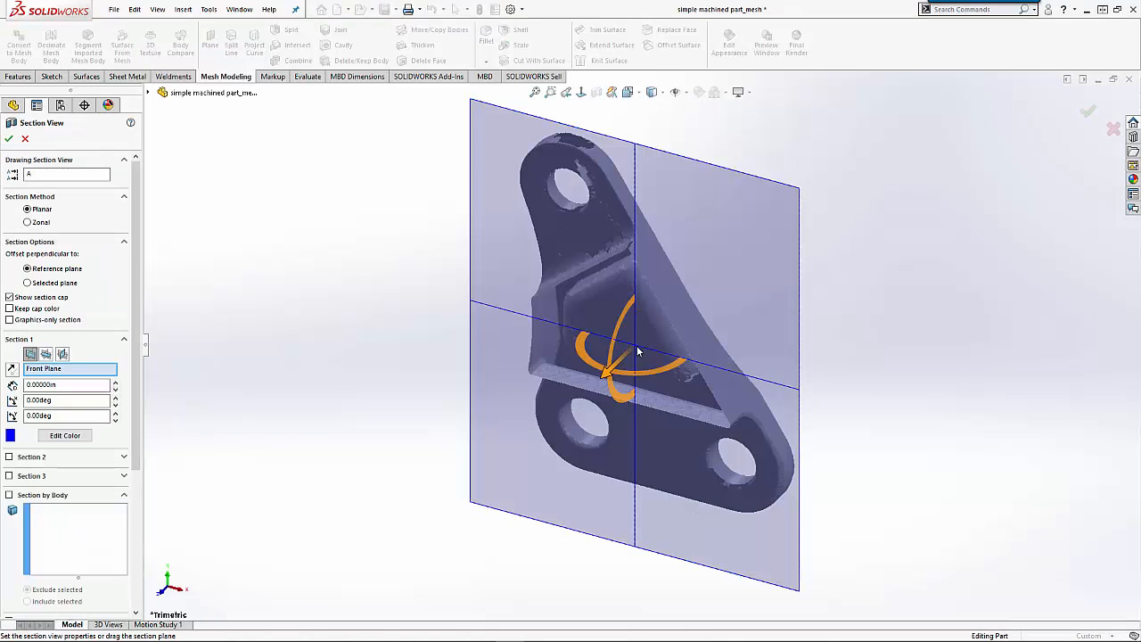
{"action": "left_click_drag", "start_coordinate": [607, 378], "coordinate": [581, 393]}
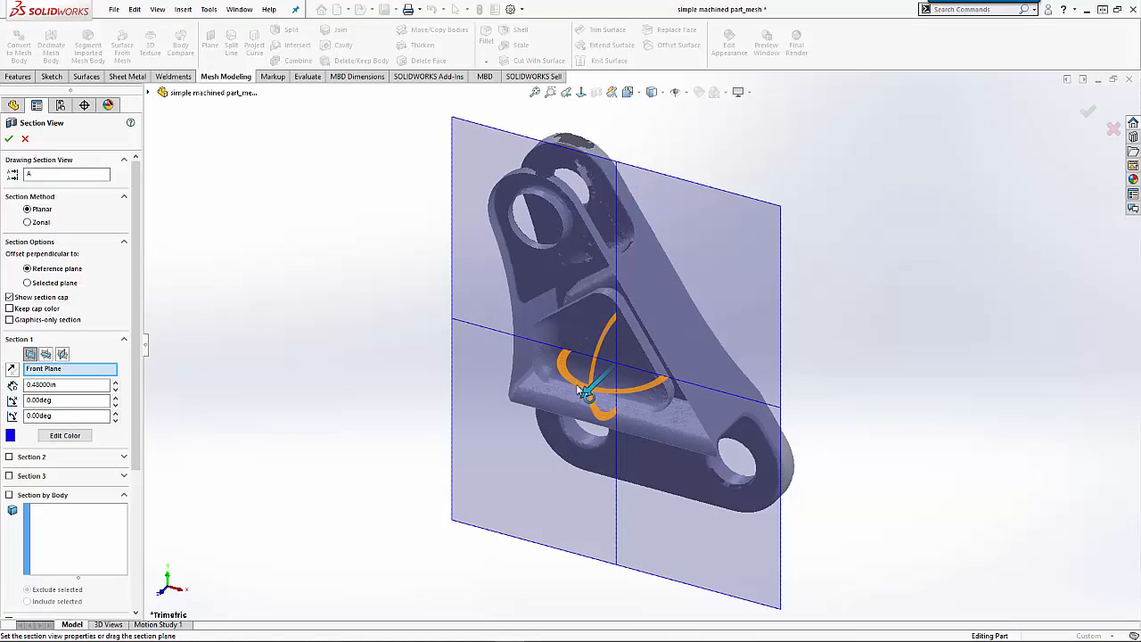
{"action": "left_click", "coordinate": [9, 138]}
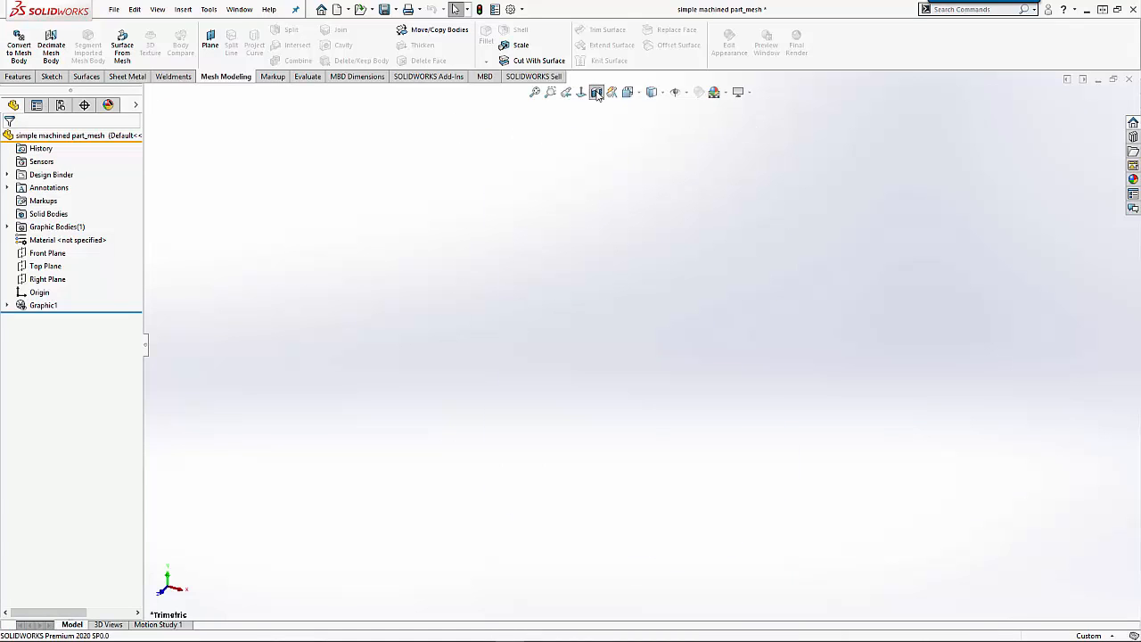
- Examine how the imported mesh is aligned with the Front and Top reference planes
{"action": "middle_click_drag", "start_coordinate": [466, 265], "coordinate": [450, 224]}
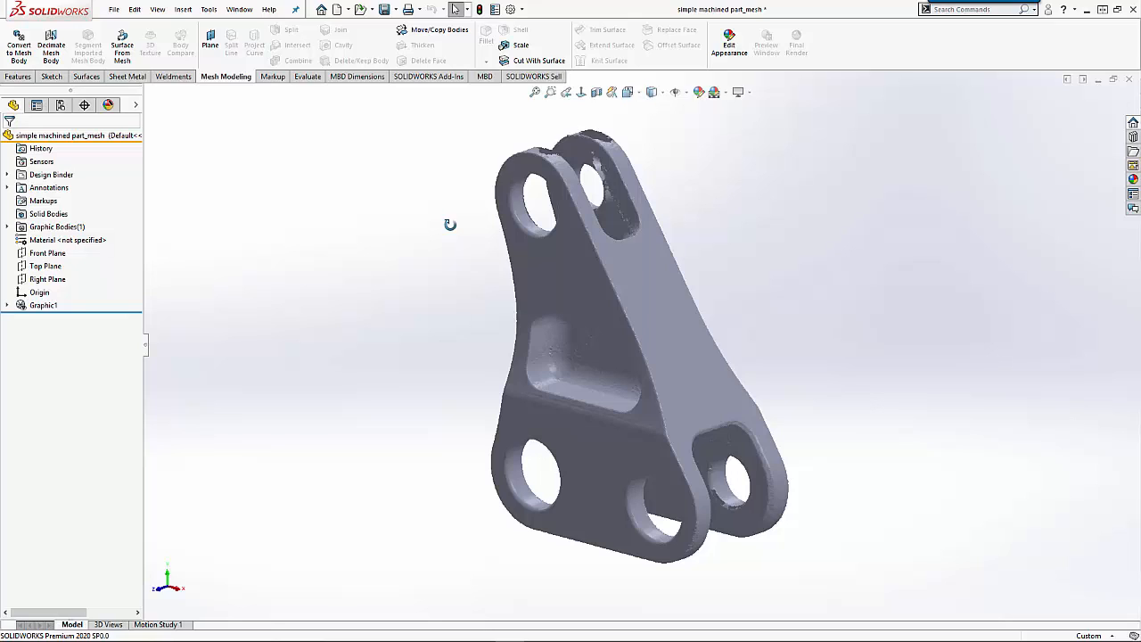
{"action": "left_click", "coordinate": [49, 254]}
{"action": "middle_click_drag", "start_coordinate": [471, 300], "coordinate": [399, 275]}
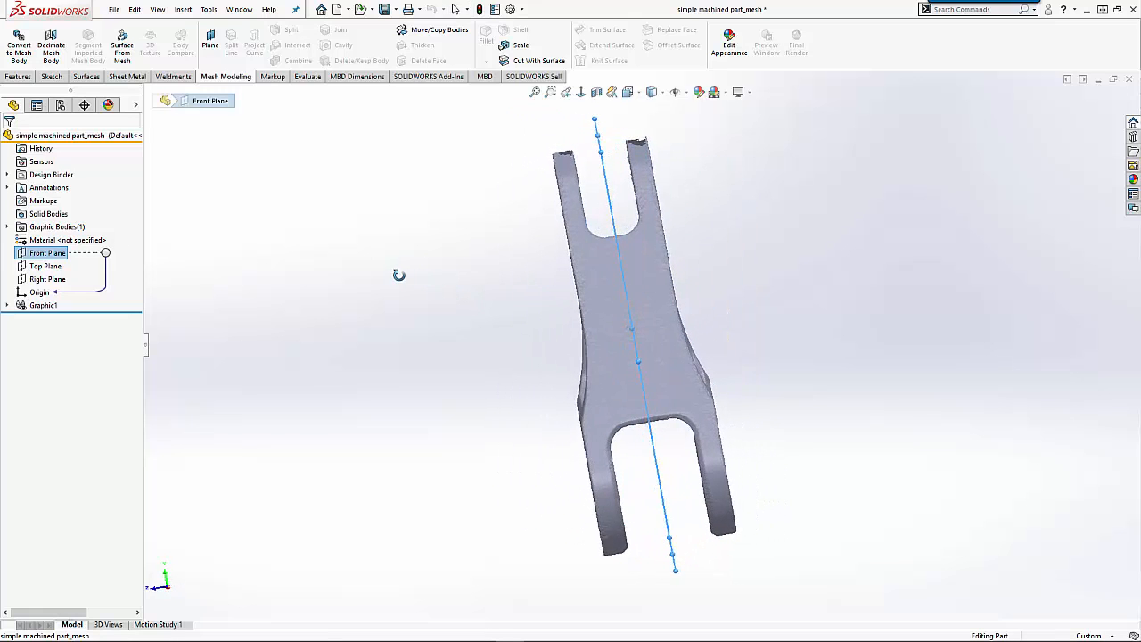
{"action": "key", "text": "ctrl+8"}
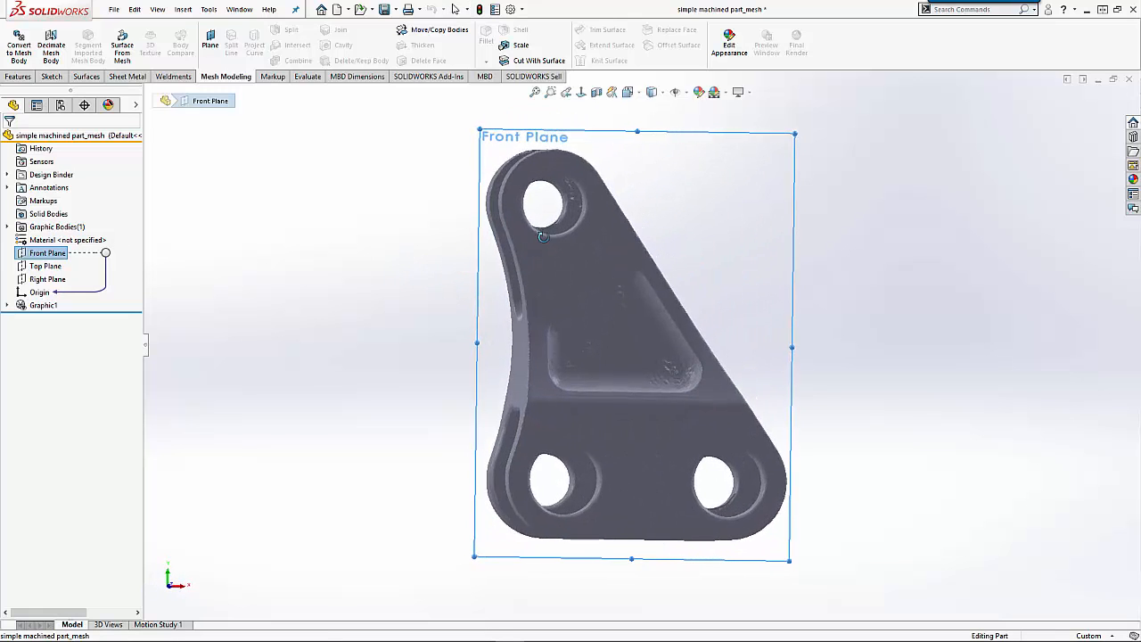
{"action": "middle_click_drag", "start_coordinate": [543, 237], "coordinate": [499, 259]}
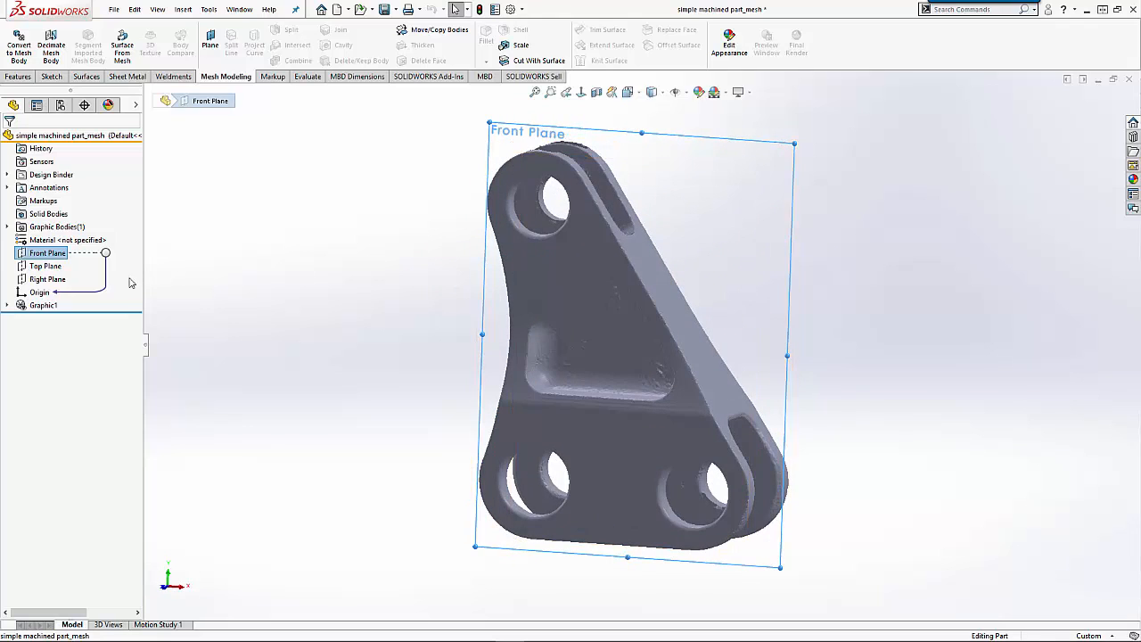
{"action": "left_click", "coordinate": [46, 265]}
{"action": "middle_click_drag", "start_coordinate": [351, 318], "coordinate": [390, 339]}
{"action": "left_click", "coordinate": [395, 345]}
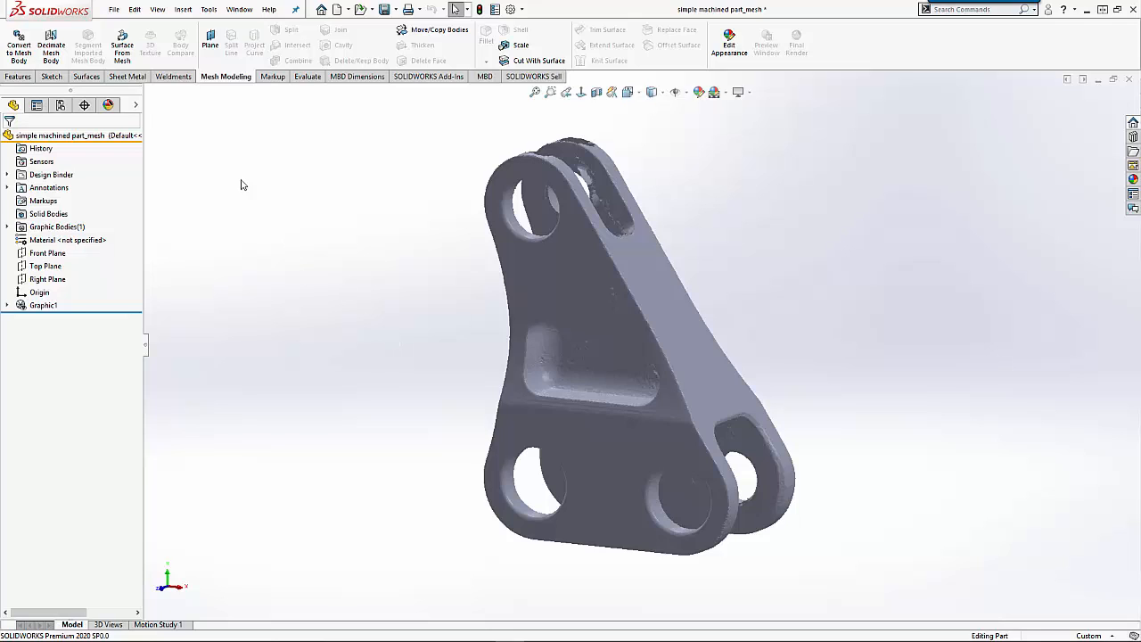
- Create a planar Surface From Mesh on the lower front face, paint-selecting facets between the two holes and calculating the adjacent matching facets
{"action": "left_click", "coordinate": [122, 49]}
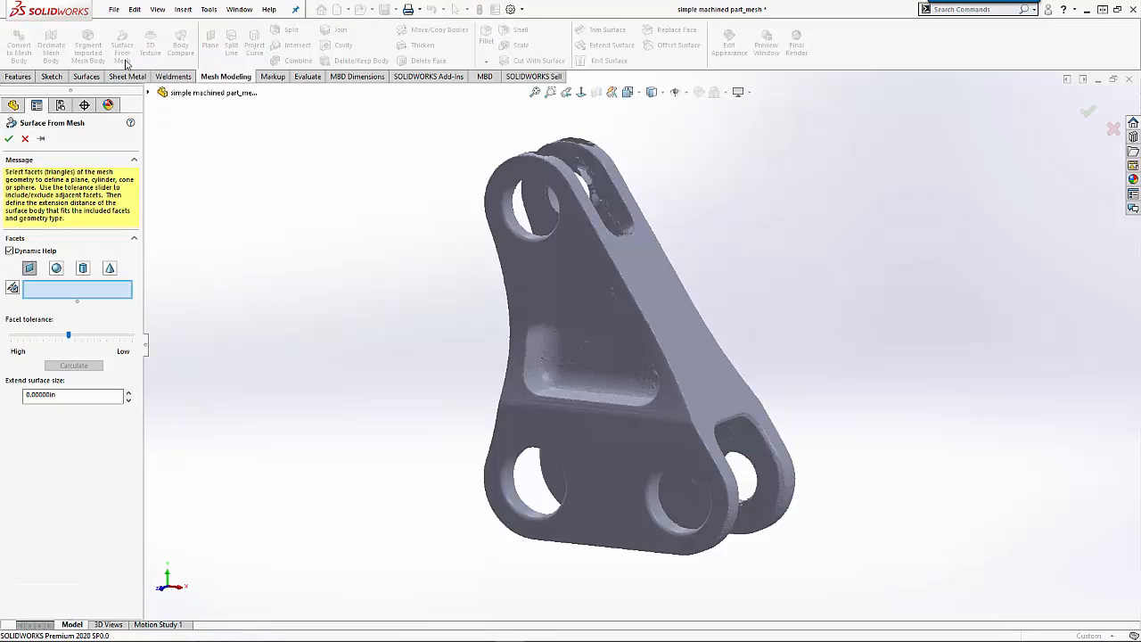
{"action": "mouse_move", "coordinate": [37, 277]}
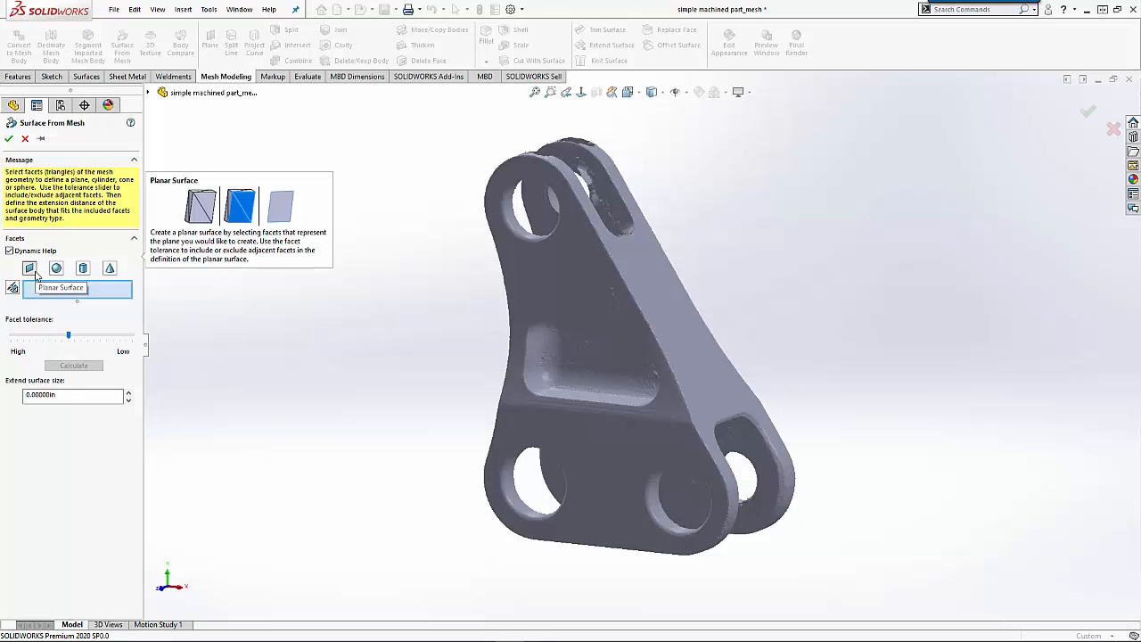
{"action": "mouse_move", "coordinate": [110, 278]}
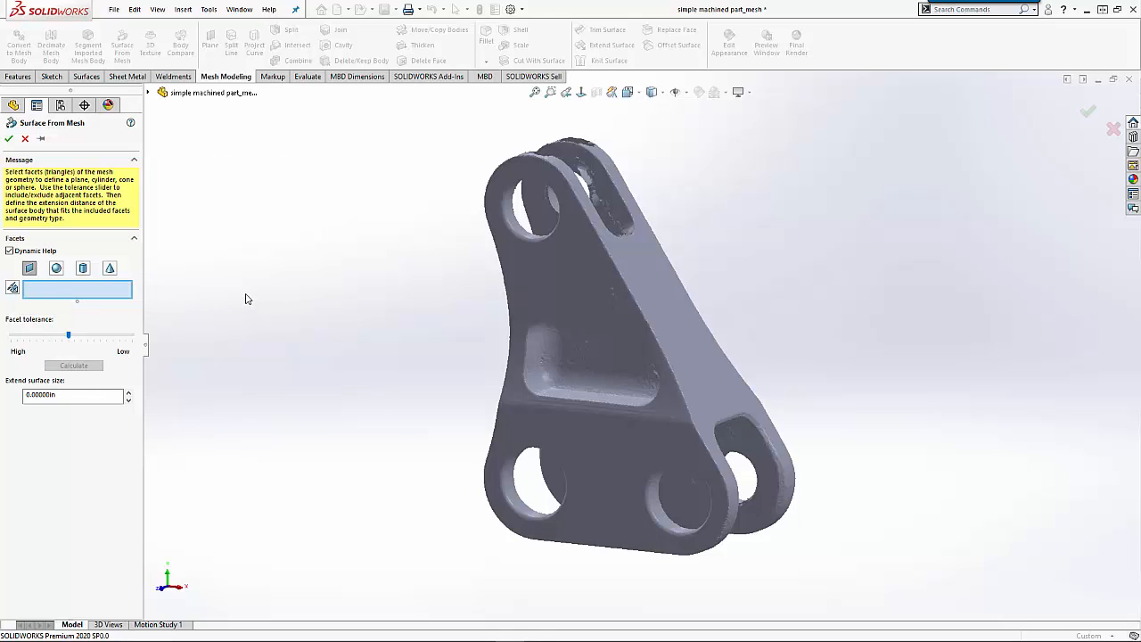
{"action": "right_click", "coordinate": [247, 299]}
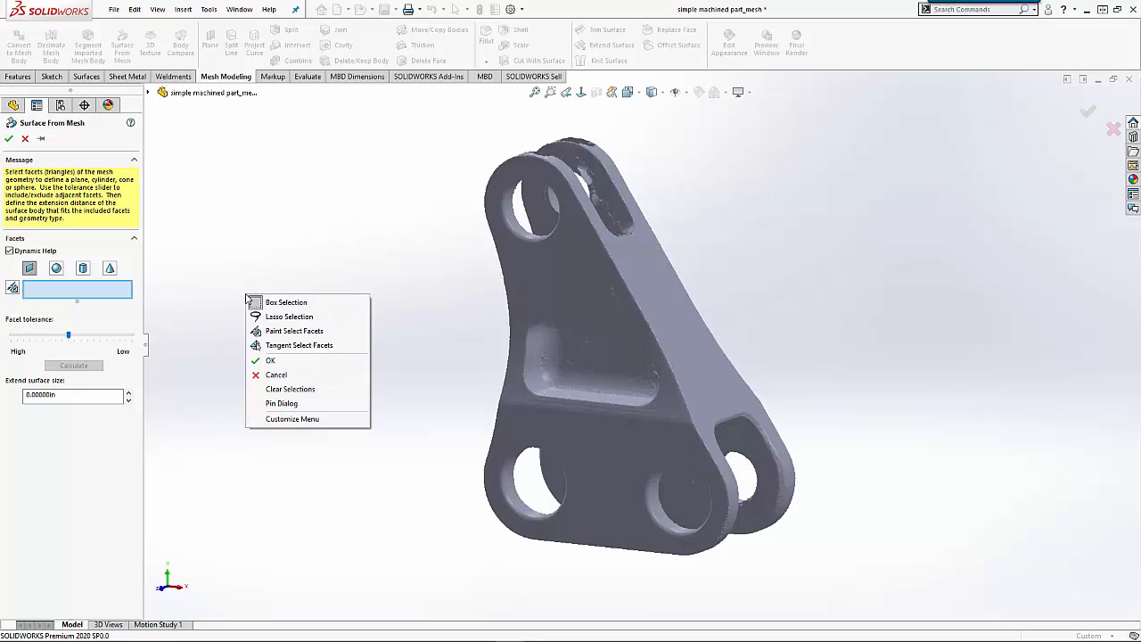
{"action": "left_click", "coordinate": [293, 332]}
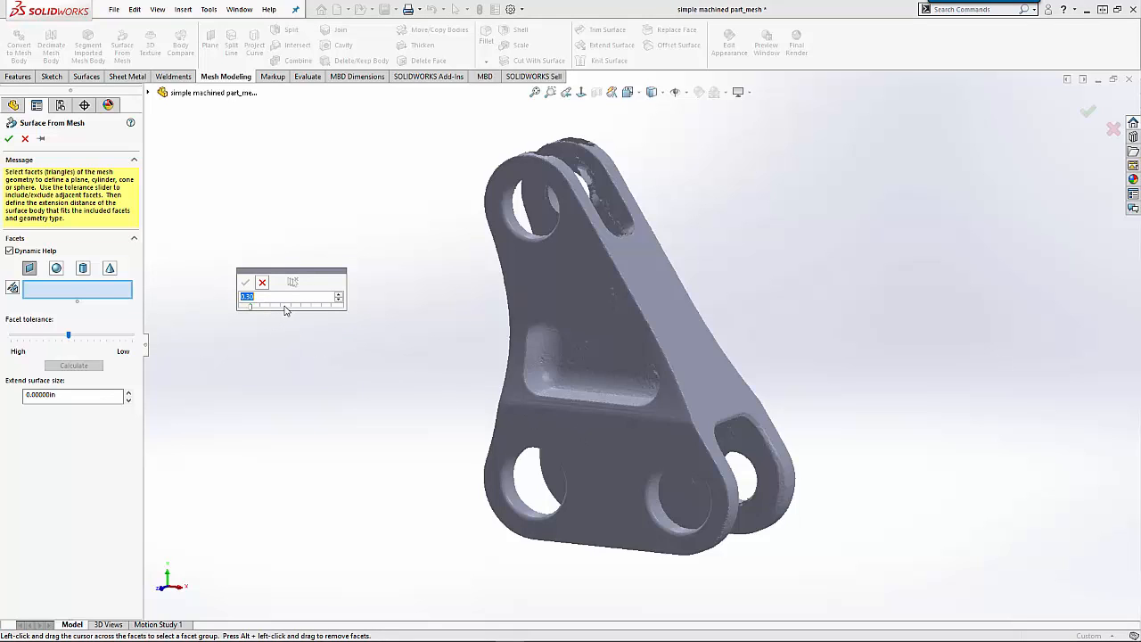
{"action": "mouse_move", "coordinate": [610, 513]}
{"action": "left_mouse_down"}
{"action": "mouse_move", "coordinate": [614, 526]}
{"action": "mouse_move", "coordinate": [572, 526]}
{"action": "mouse_move", "coordinate": [597, 463]}
{"action": "left_mouse_up"}
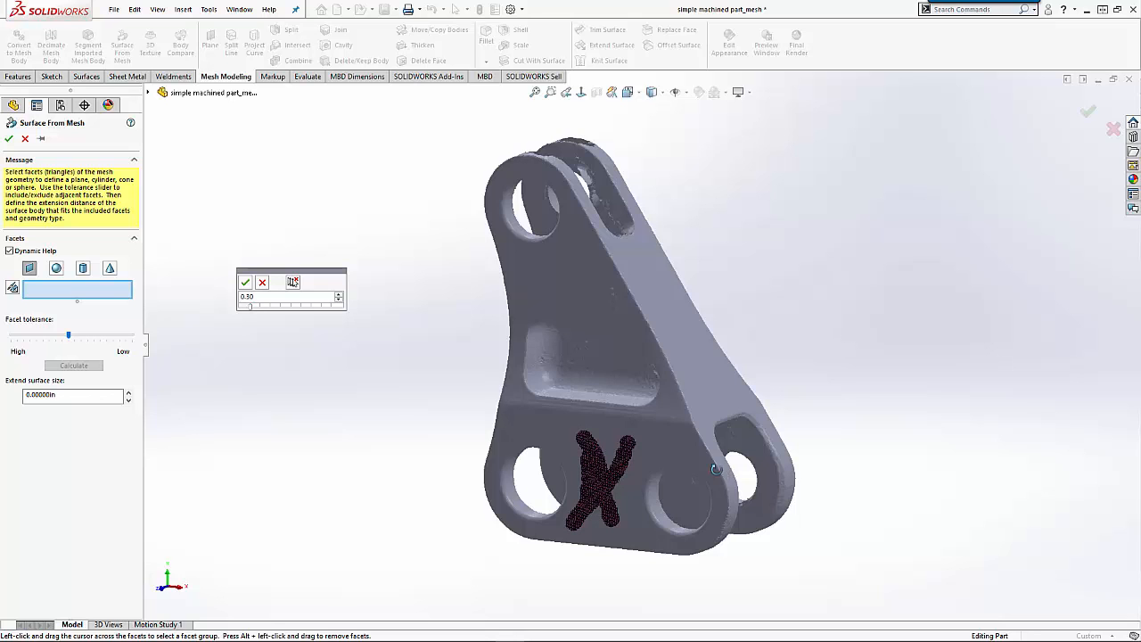
{"action": "middle_click_drag", "start_coordinate": [724, 473], "coordinate": [606, 477]}
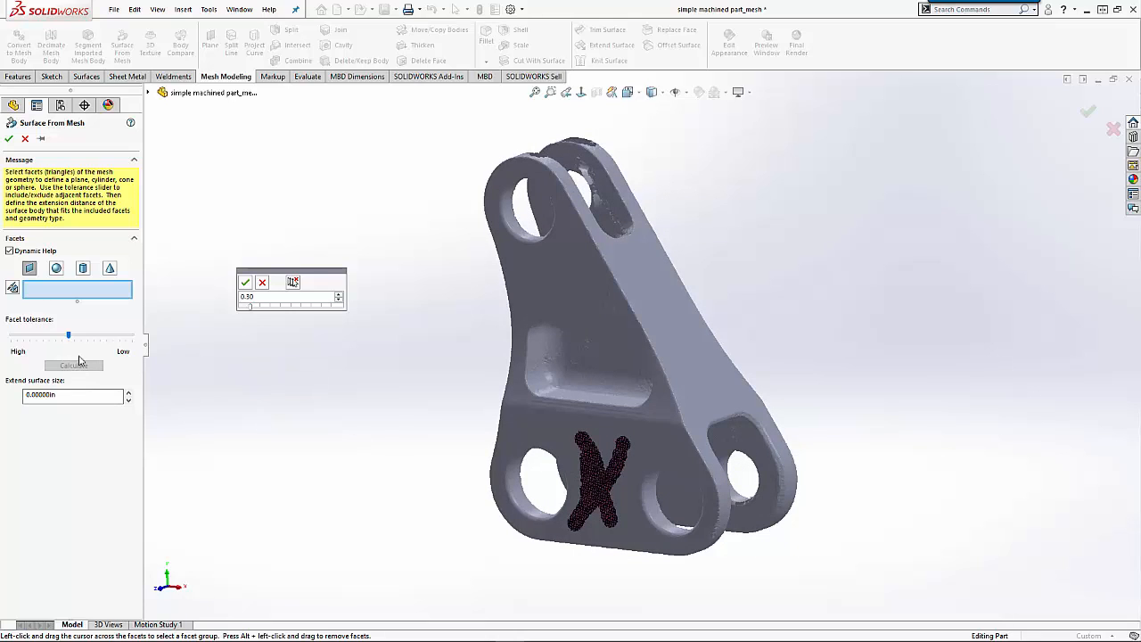
{"action": "left_click", "coordinate": [245, 282]}
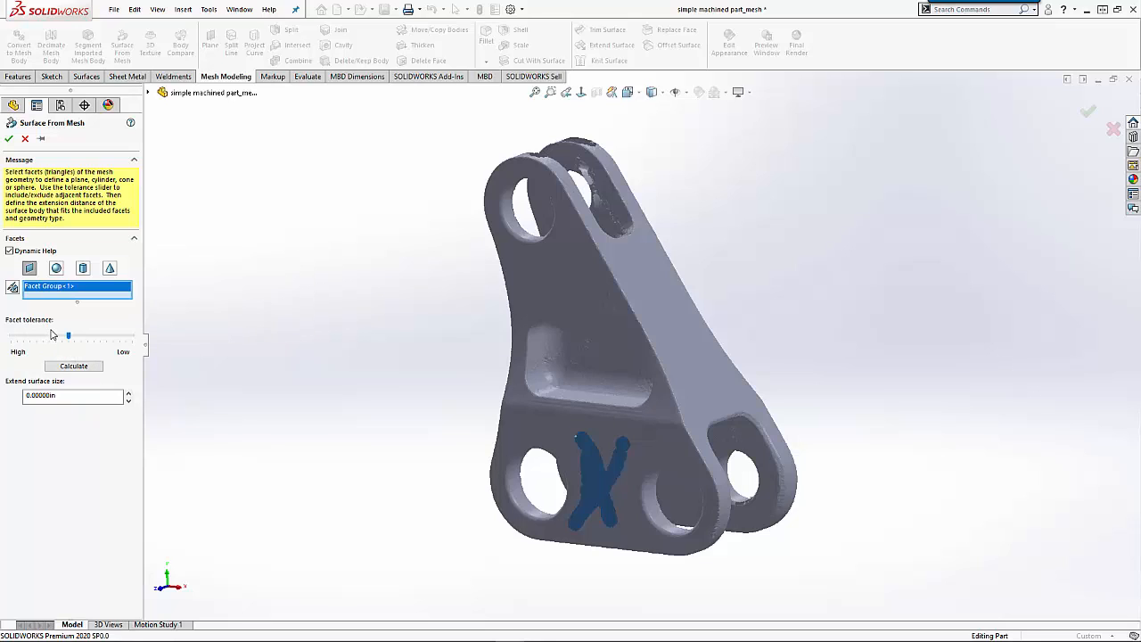
{"action": "left_click", "coordinate": [81, 365]}
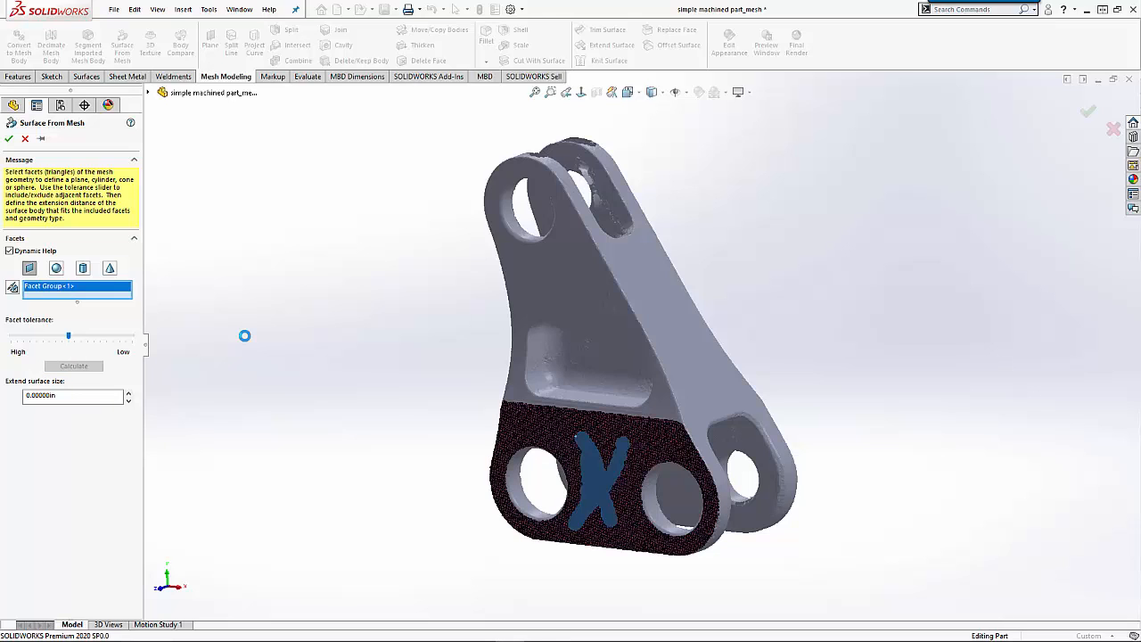
{"action": "left_click", "coordinate": [7, 139]}
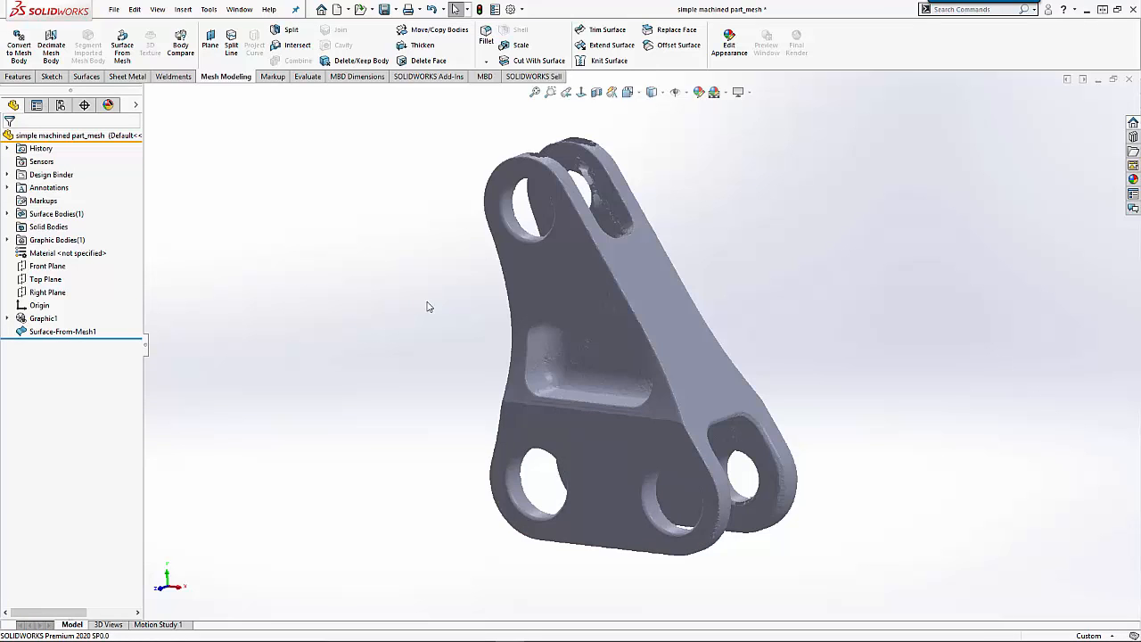
- Create a planar Surface From Mesh on the opposite side's lower face, using tangent facet selection with a 2° angle tolerance
{"action": "middle_click_drag", "start_coordinate": [426, 306], "coordinate": [279, 361]}
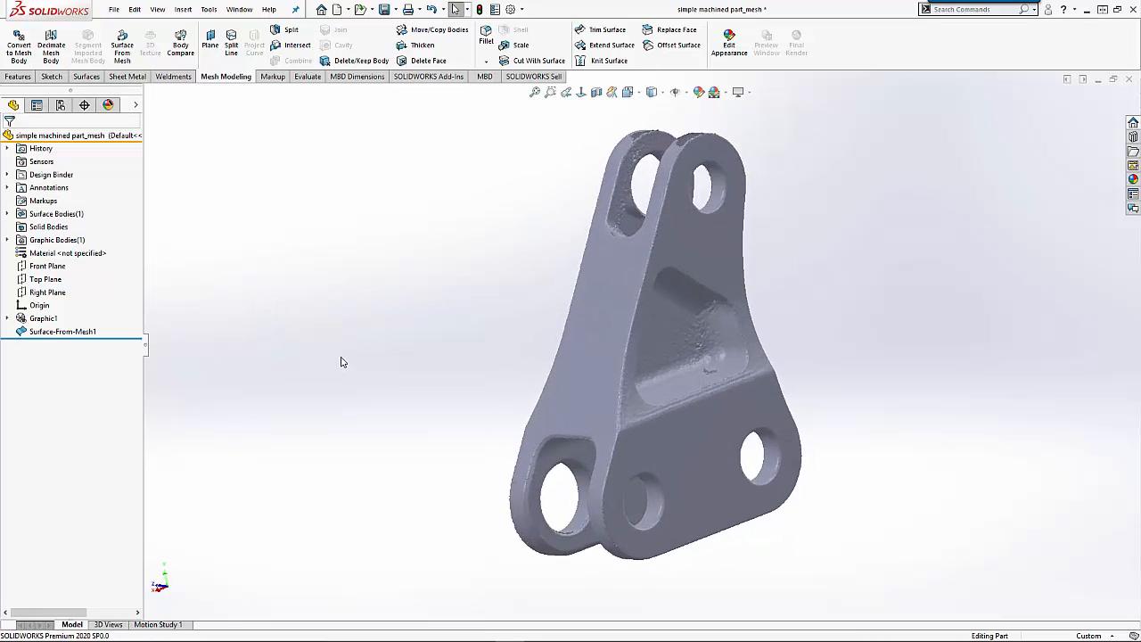
{"action": "left_click", "coordinate": [123, 46]}
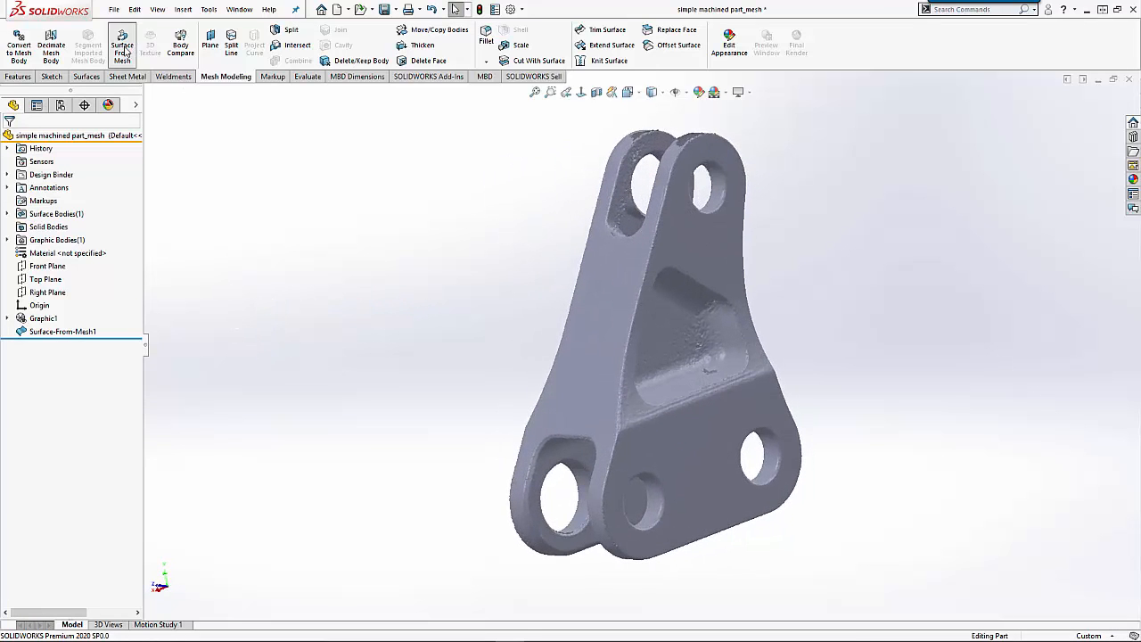
{"action": "right_click", "coordinate": [443, 396]}
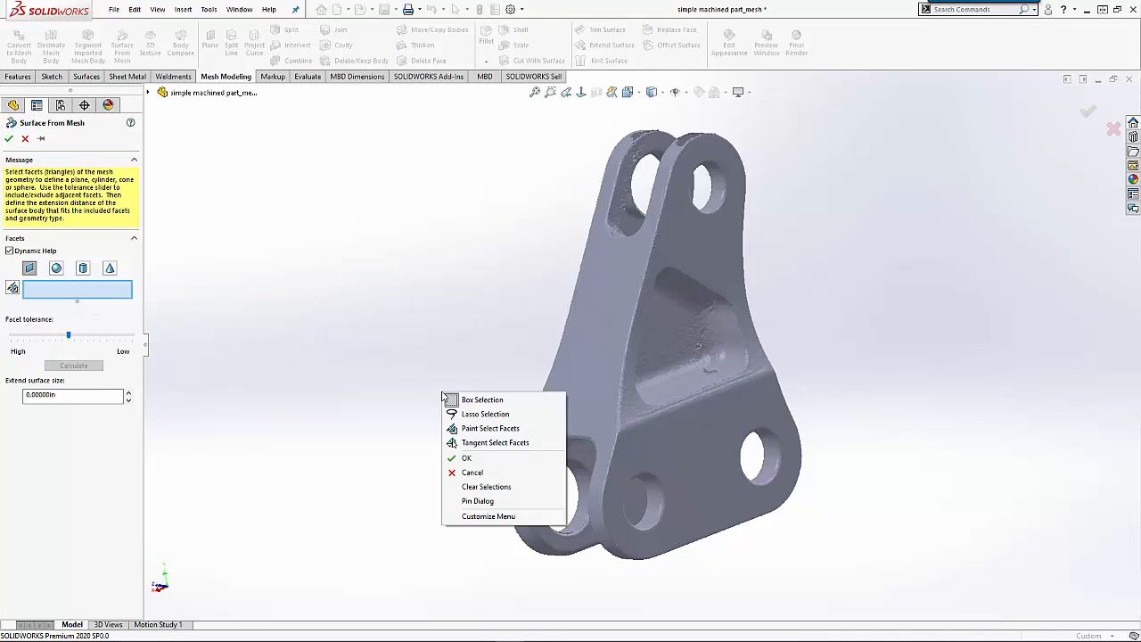
{"action": "left_click", "coordinate": [480, 444]}
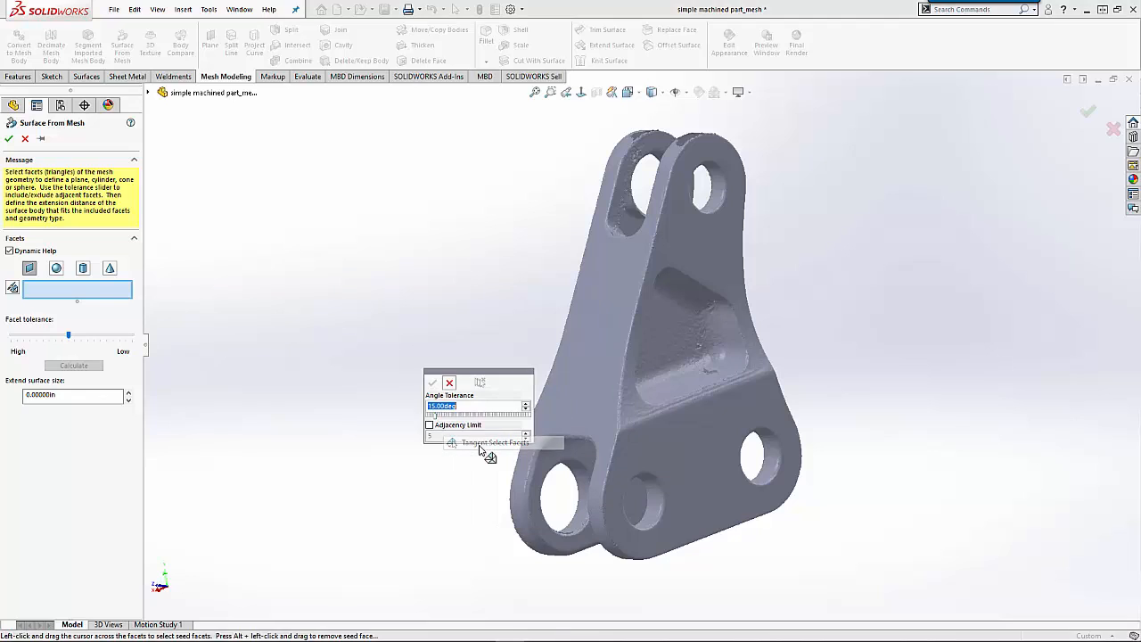
{"action": "left_click", "coordinate": [693, 461]}
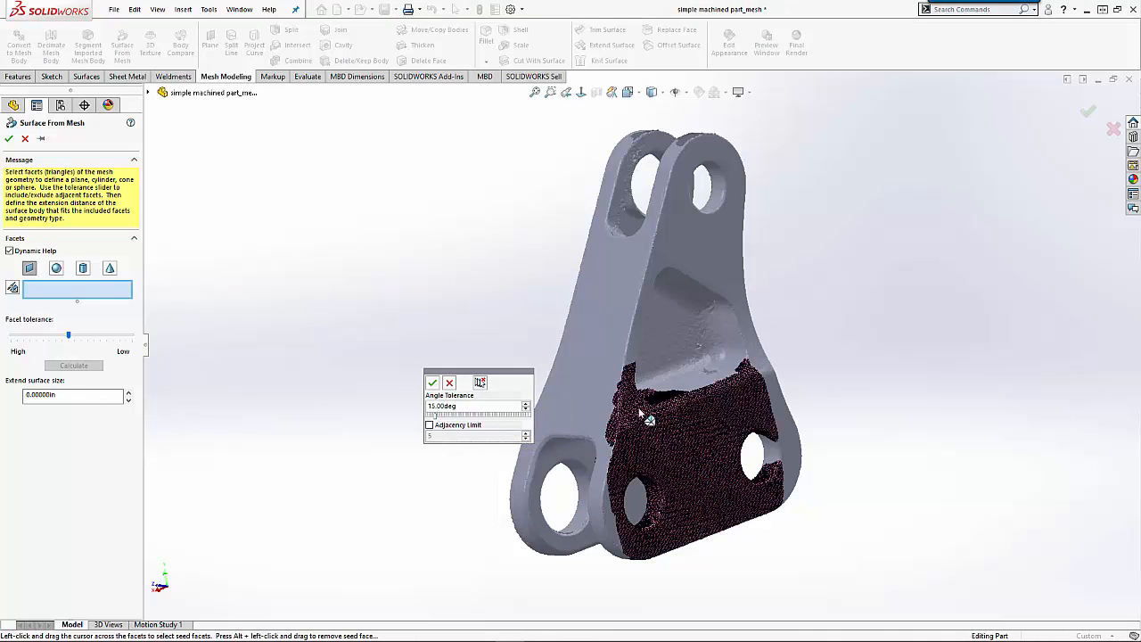
{"action": "left_click_drag", "start_coordinate": [457, 406], "coordinate": [407, 412]}
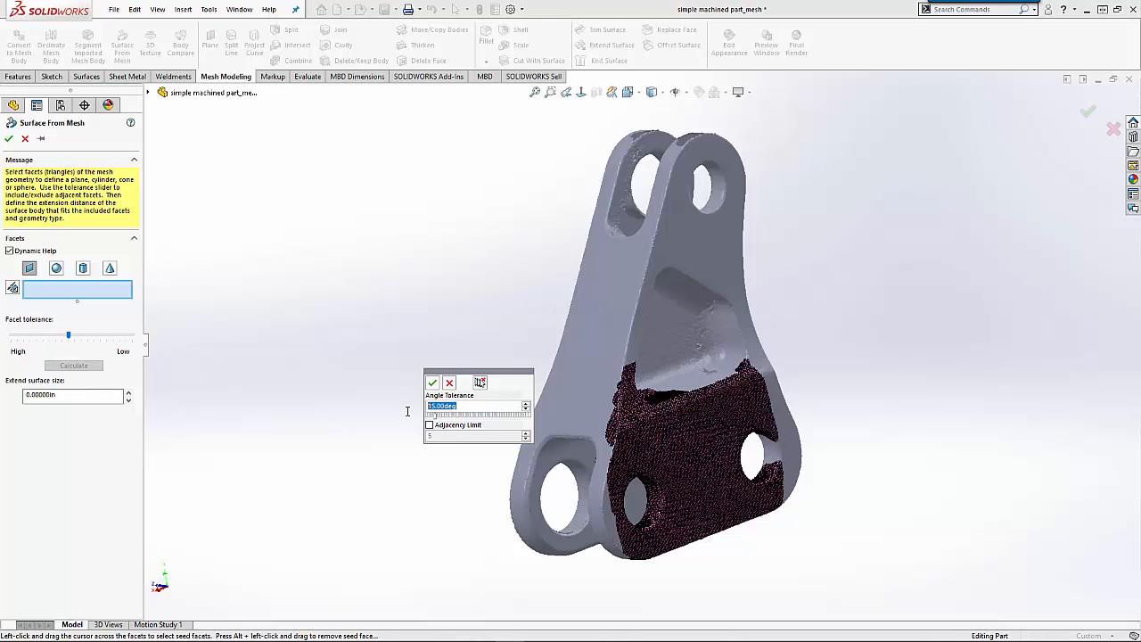
{"action": "type", "text": "2"}
{"action": "key", "text": "Return"}
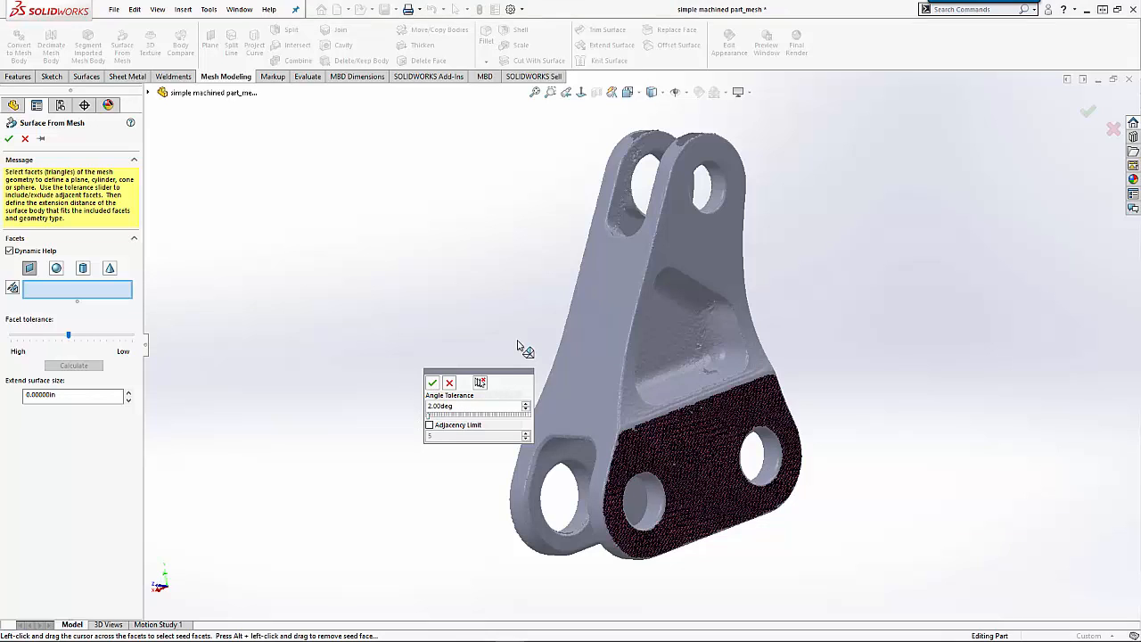
{"action": "left_click", "coordinate": [433, 384]}
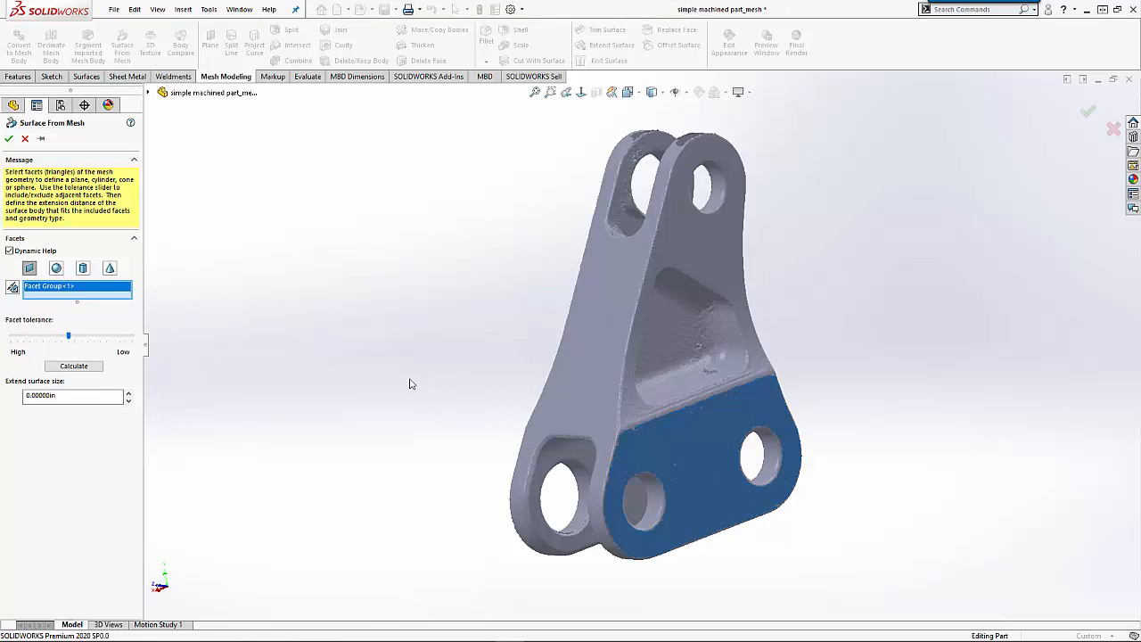
{"action": "left_click", "coordinate": [9, 139]}
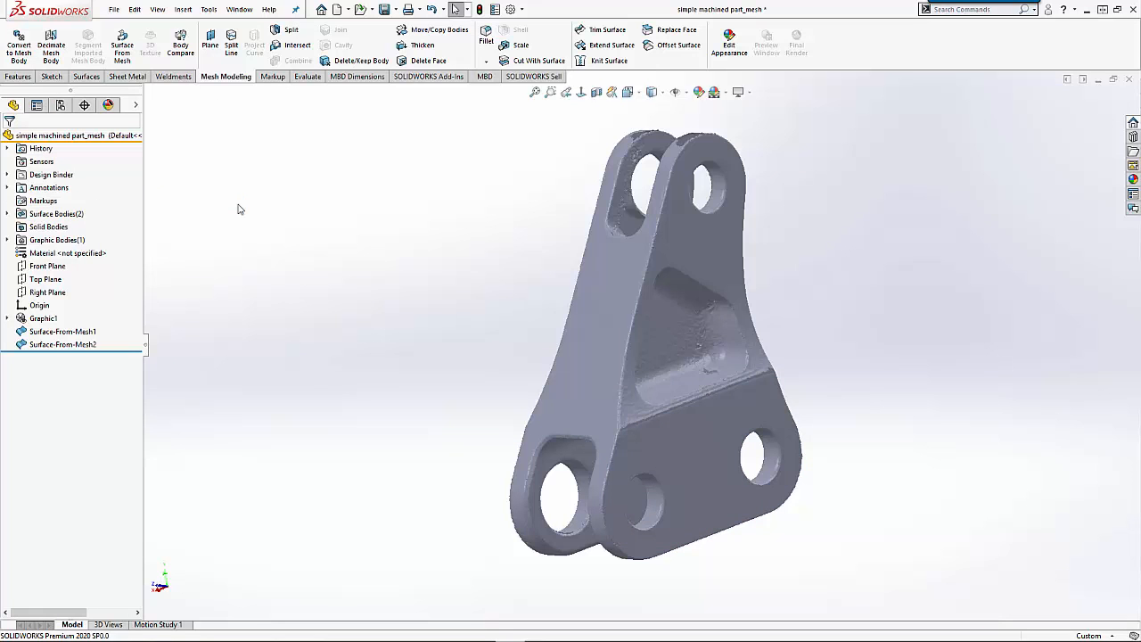
- Hide the Graphic1 mesh so only the two extracted planar surfaces are displayed
{"action": "right_click", "coordinate": [45, 319]}
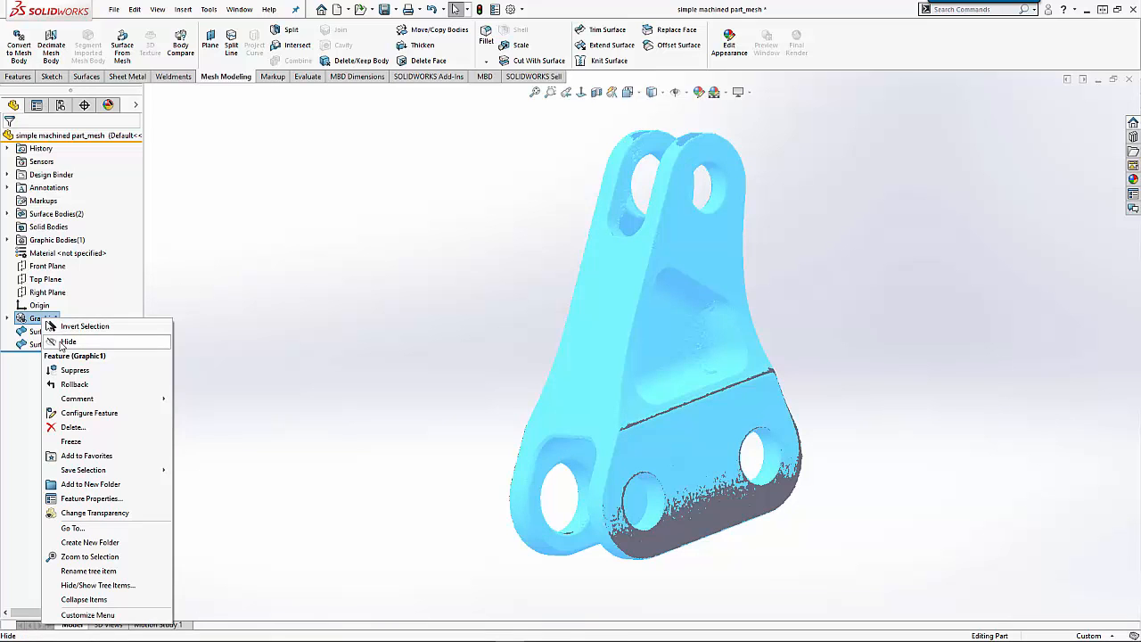
{"action": "left_click", "coordinate": [68, 341]}
{"action": "middle_click_drag", "start_coordinate": [515, 326], "coordinate": [556, 333]}
- Measure the angle and distance between the Surface-From-Mesh1 face and the Front Plane
{"action": "left_click", "coordinate": [572, 430]}
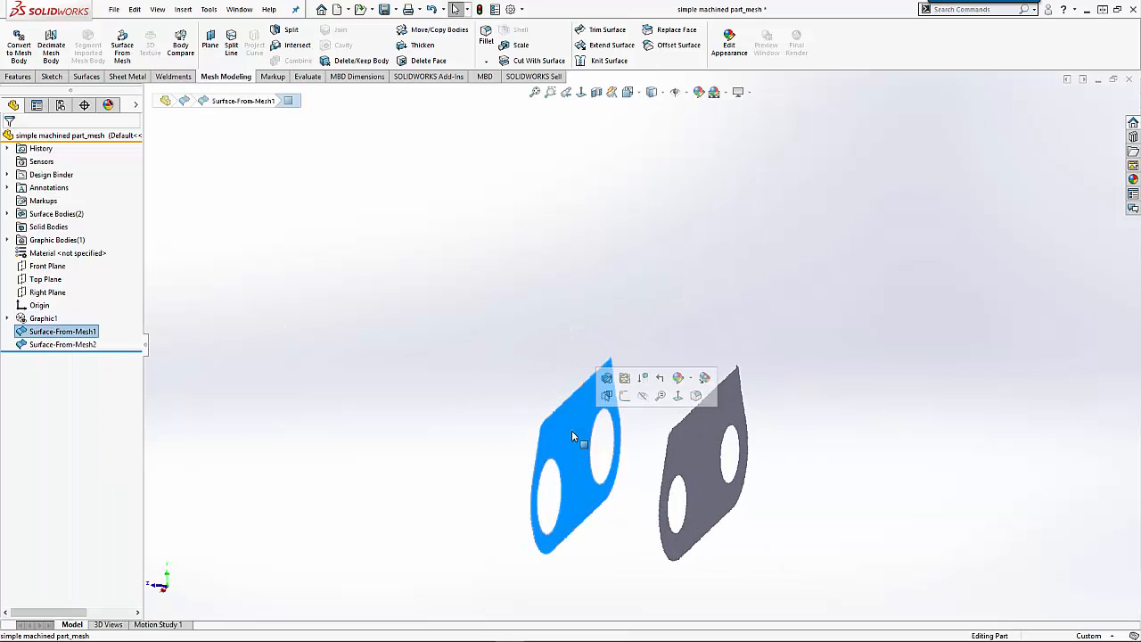
{"action": "left_click", "coordinate": [47, 267], "text": "ctrl"}
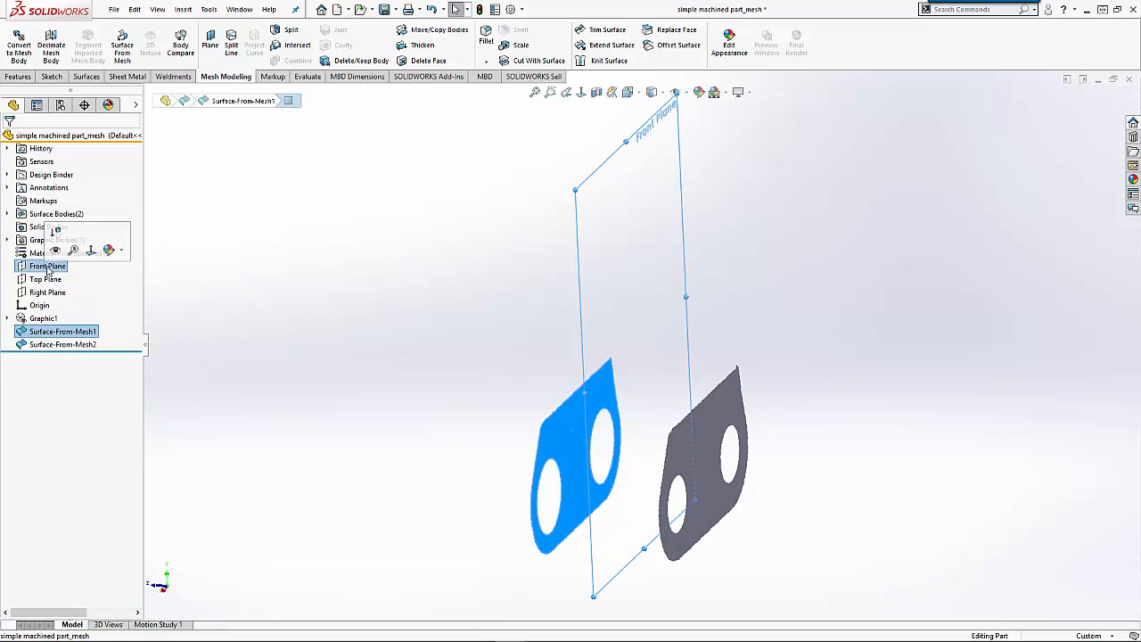
{"action": "middle_click_drag", "start_coordinate": [922, 361], "coordinate": [895, 361]}
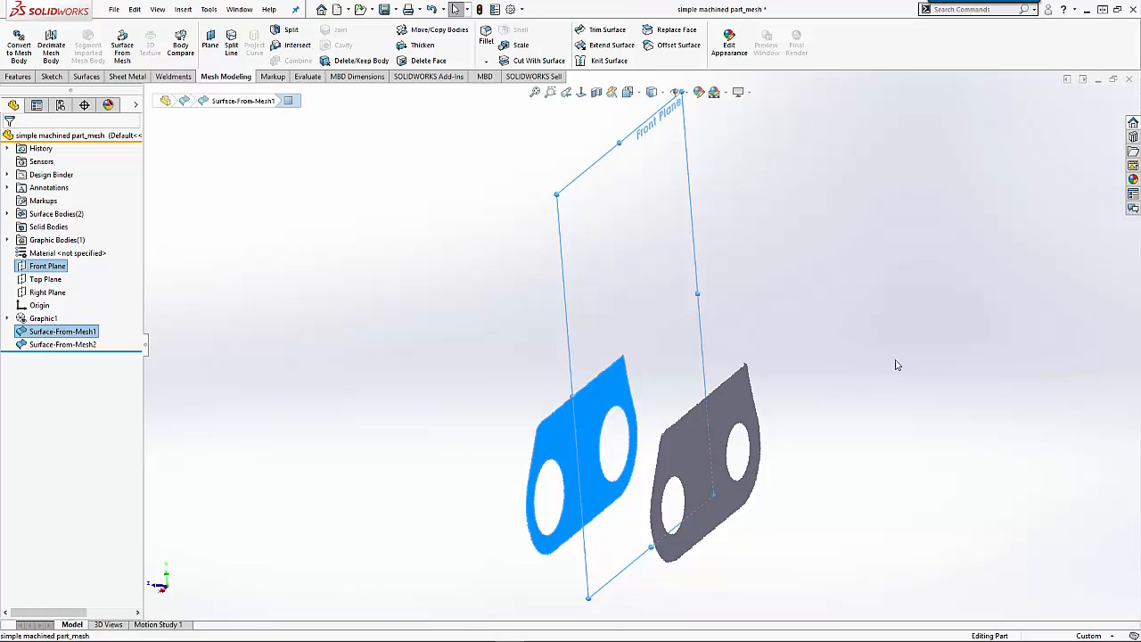
{"action": "left_click", "coordinate": [308, 76]}
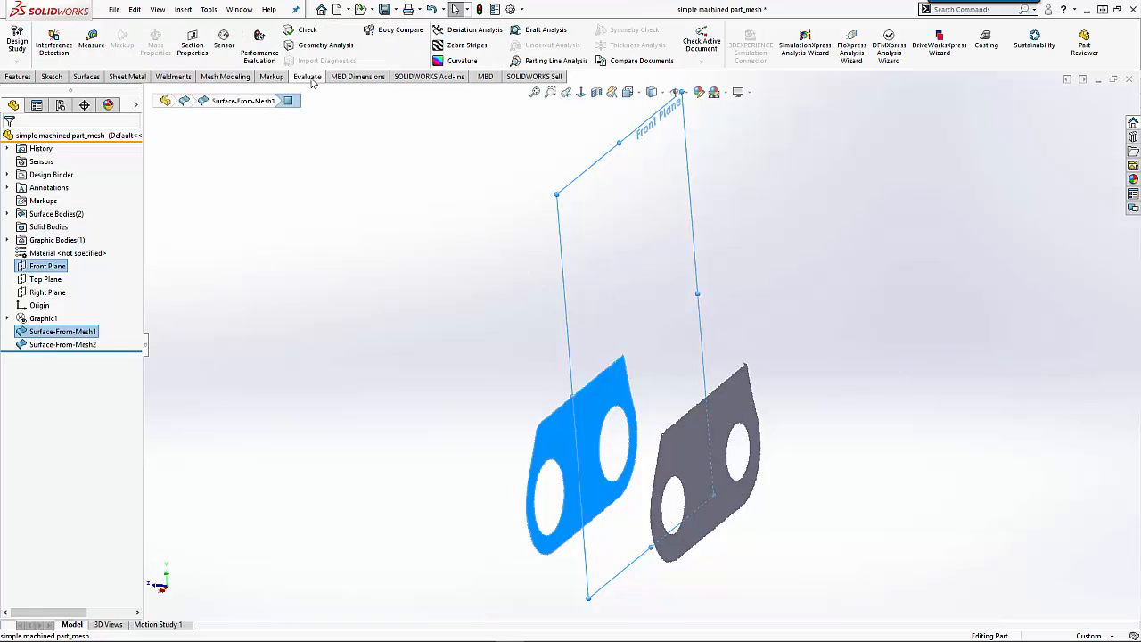
{"action": "left_click", "coordinate": [92, 40]}
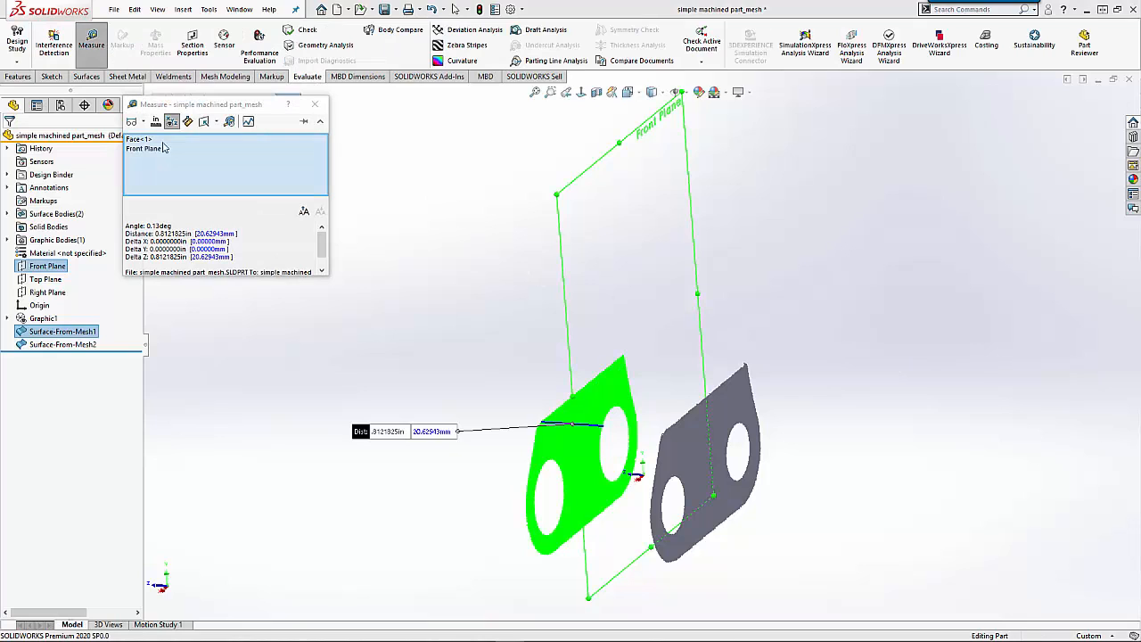
{"action": "double_click", "coordinate": [162, 227]}
{"action": "left_click_drag", "start_coordinate": [191, 239], "coordinate": [268, 283]}
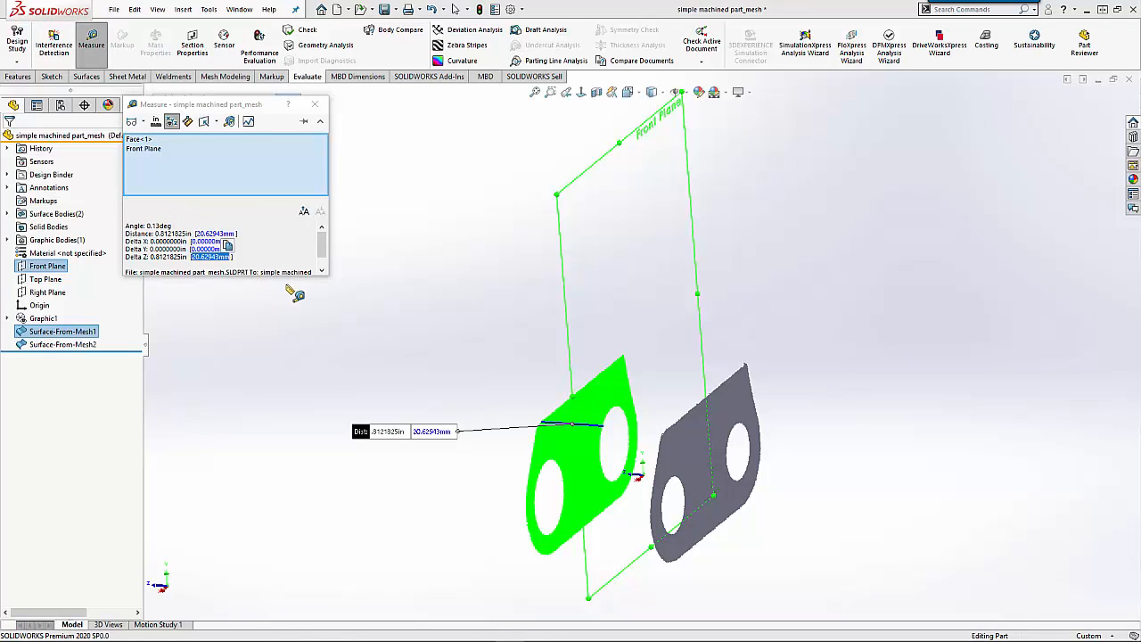
- Measure the angle and distance between the Front Plane and the Surface-From-Mesh2 face
{"action": "left_click", "coordinate": [375, 148]}
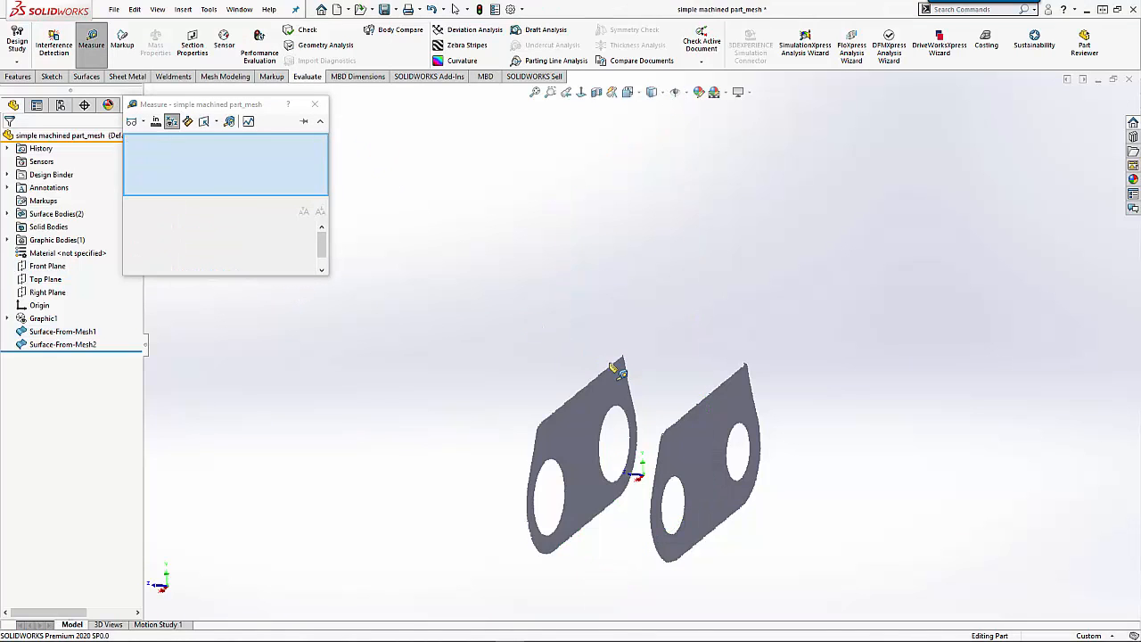
{"action": "left_click", "coordinate": [55, 273]}
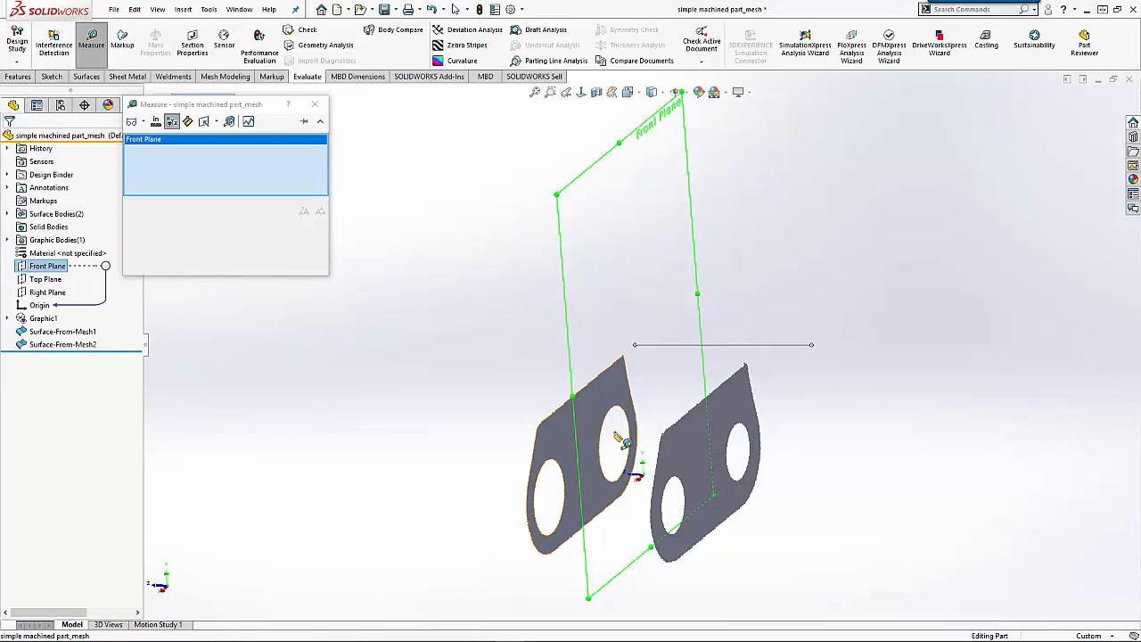
{"action": "left_click", "coordinate": [705, 455]}
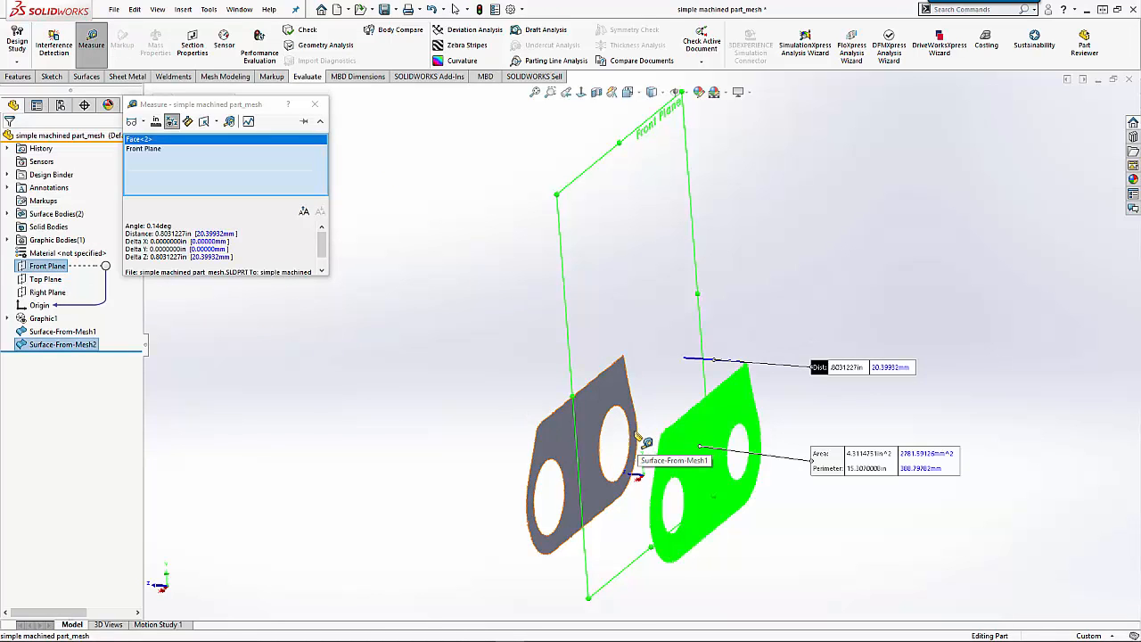
{"action": "left_click", "coordinate": [315, 104]}
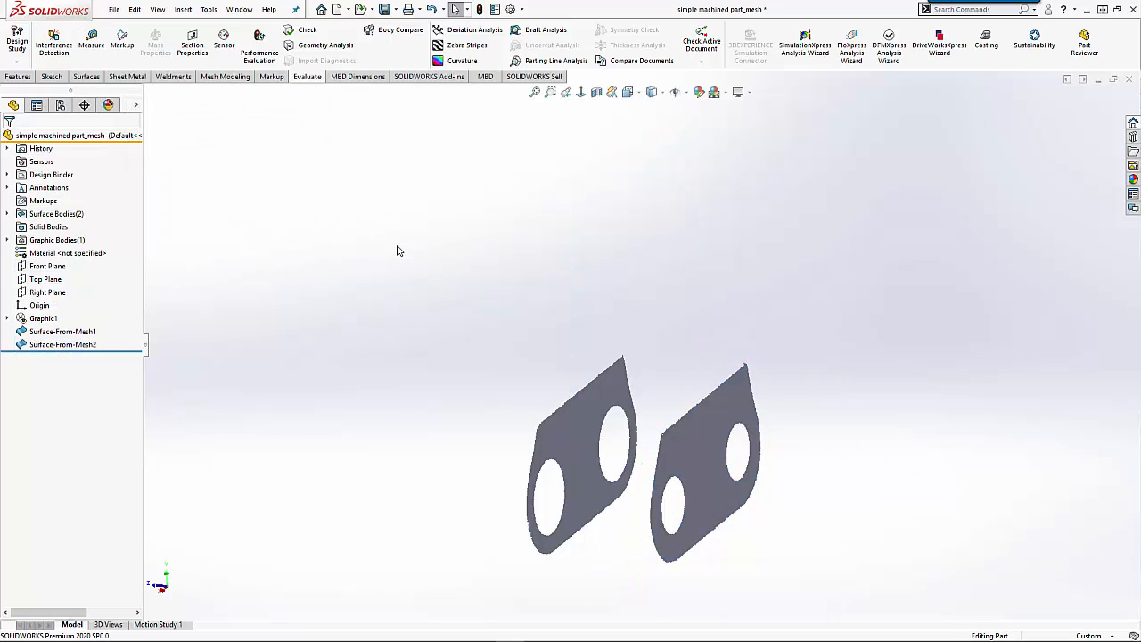
- Create a reference plane midway between the two extracted surfaces, using both faces as references
{"action": "middle_click_drag", "start_coordinate": [395, 247], "coordinate": [473, 228]}
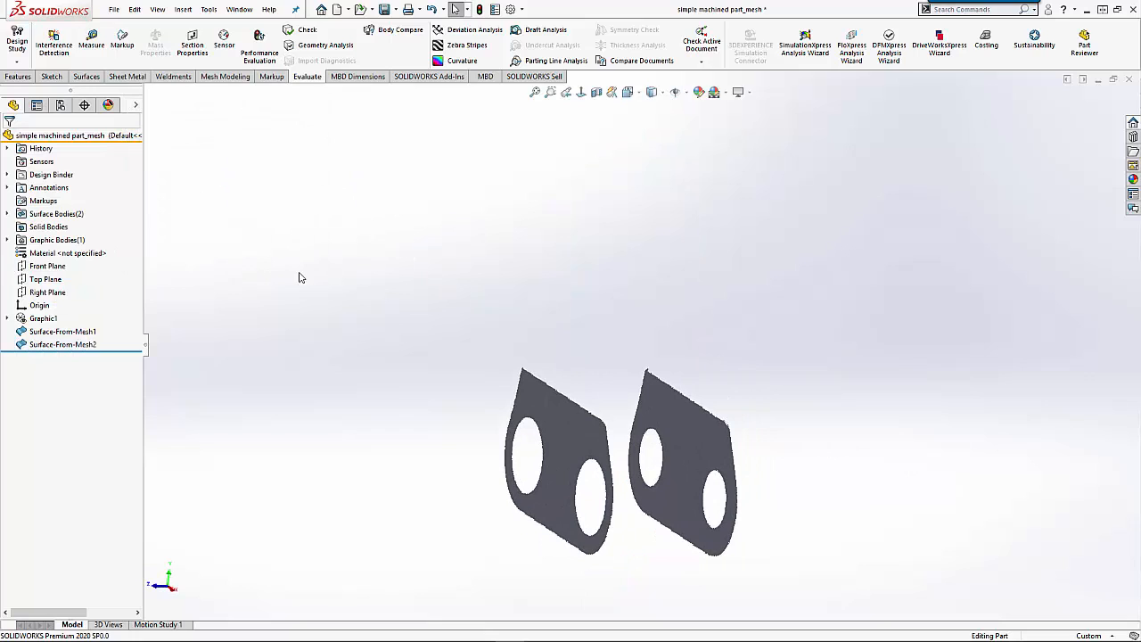
{"action": "left_click", "coordinate": [42, 267]}
{"action": "left_click", "coordinate": [260, 295]}
{"action": "left_click", "coordinate": [27, 78]}
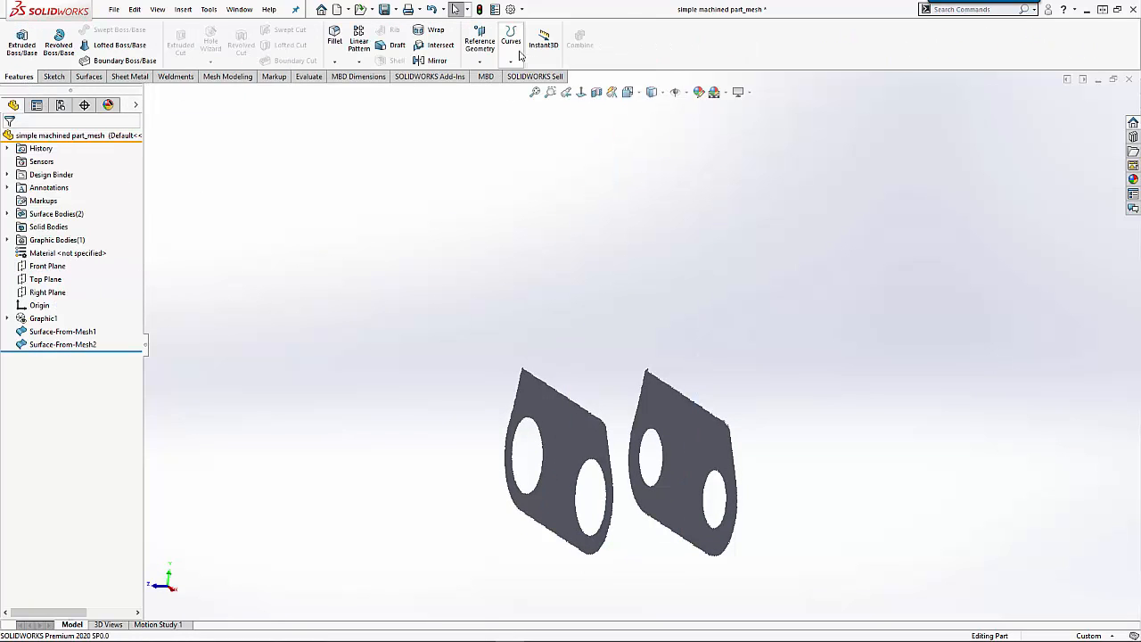
{"action": "left_click", "coordinate": [488, 67]}
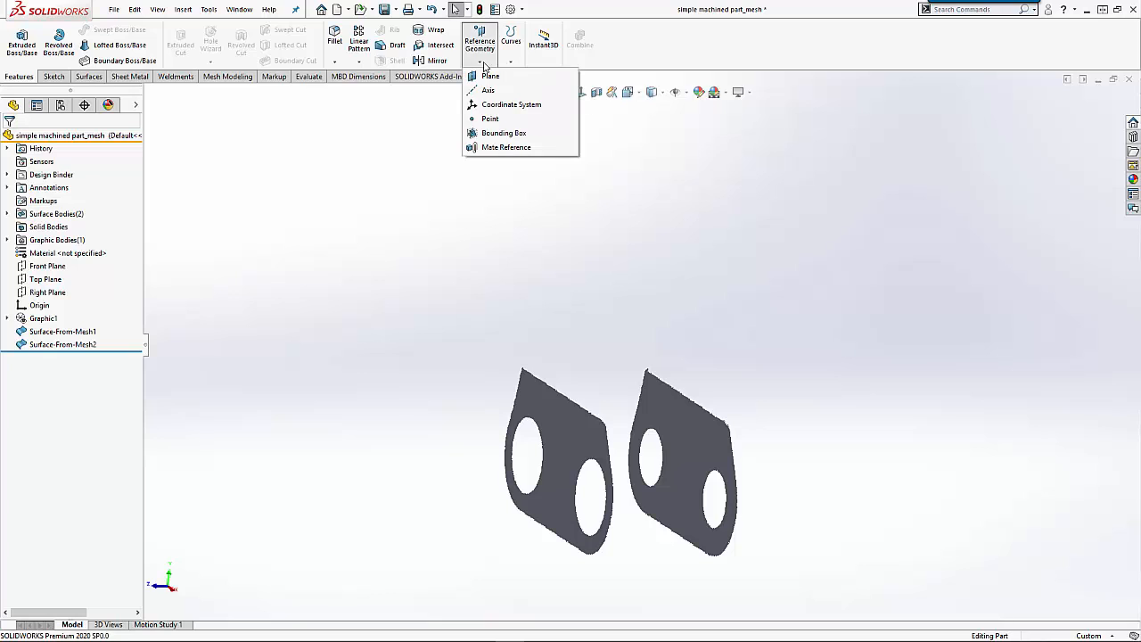
{"action": "left_click", "coordinate": [484, 76]}
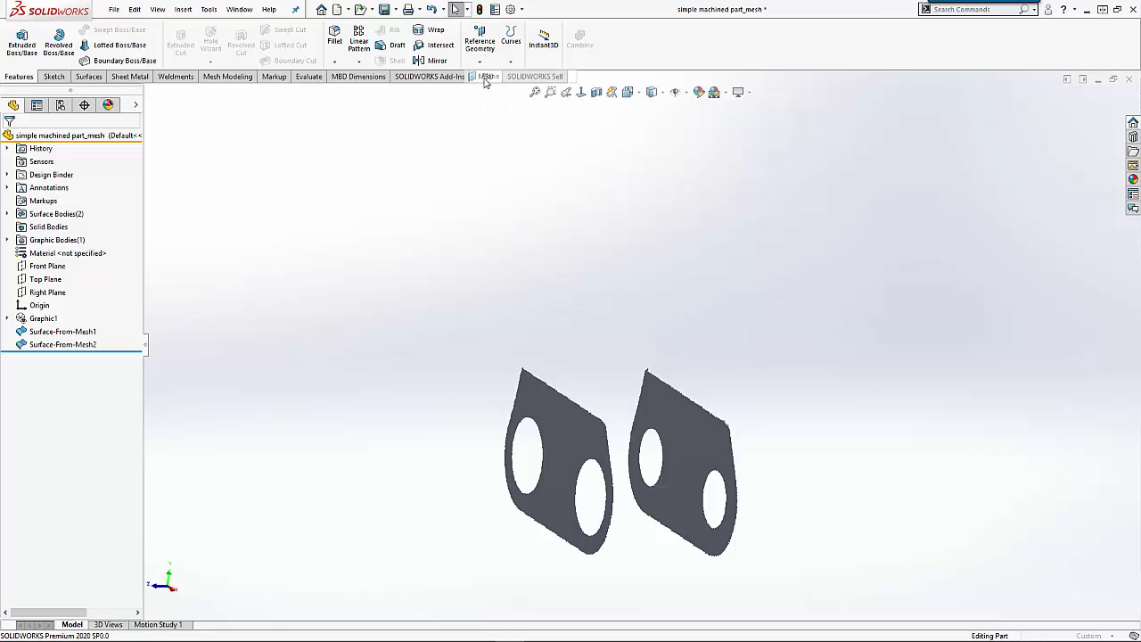
{"action": "left_click", "coordinate": [559, 416]}
{"action": "left_click", "coordinate": [693, 421]}
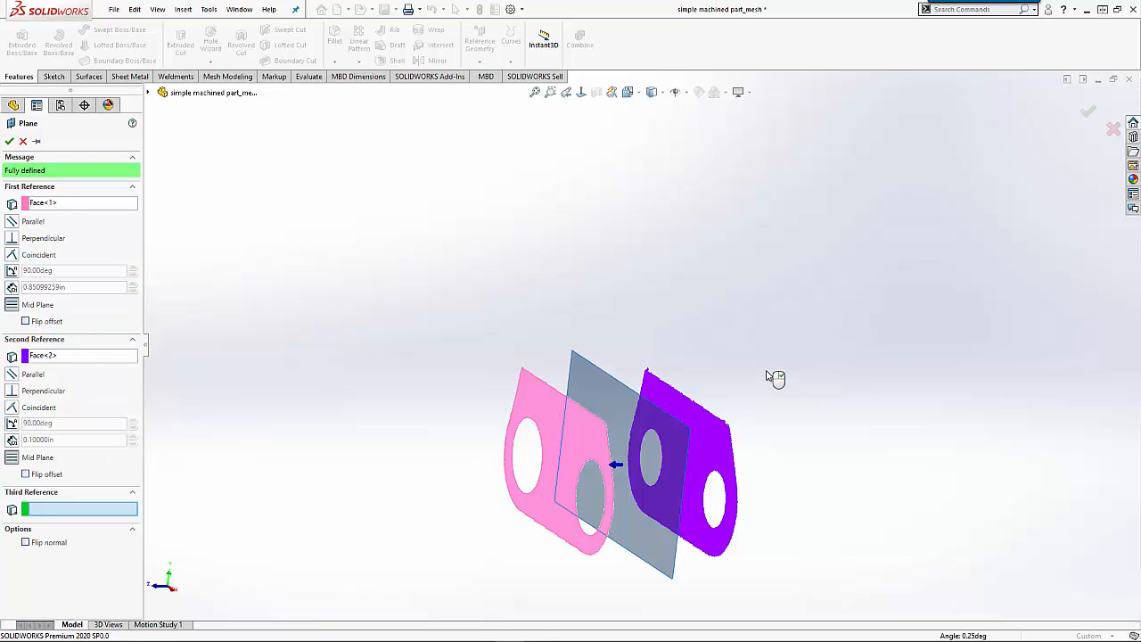
{"action": "middle_click_drag", "start_coordinate": [767, 375], "coordinate": [757, 354]}
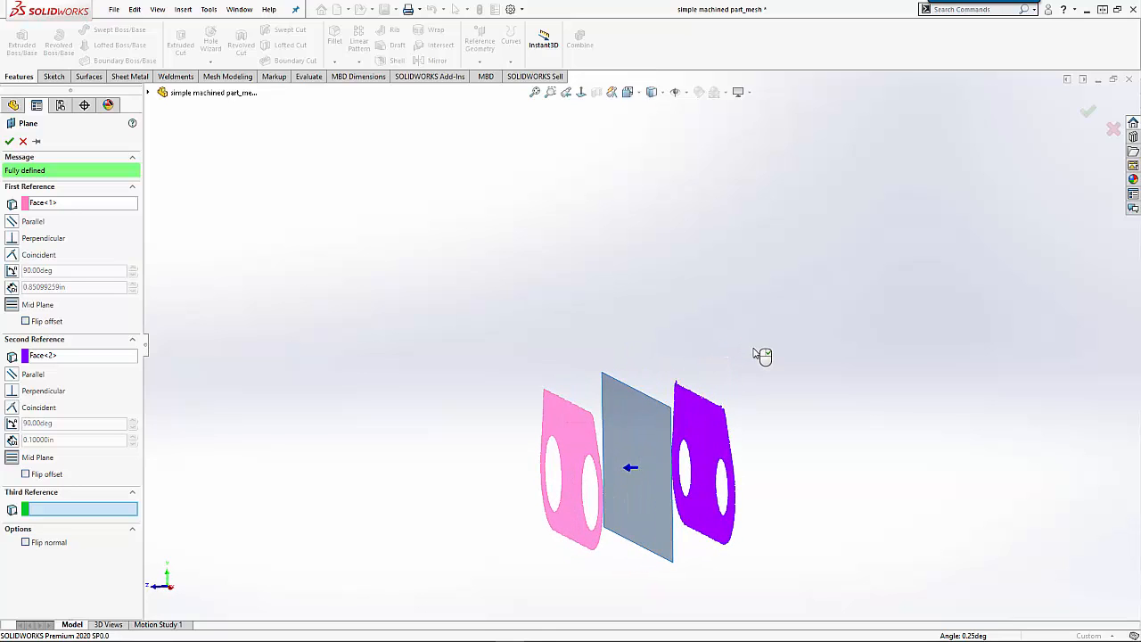
{"action": "left_click", "coordinate": [9, 142]}
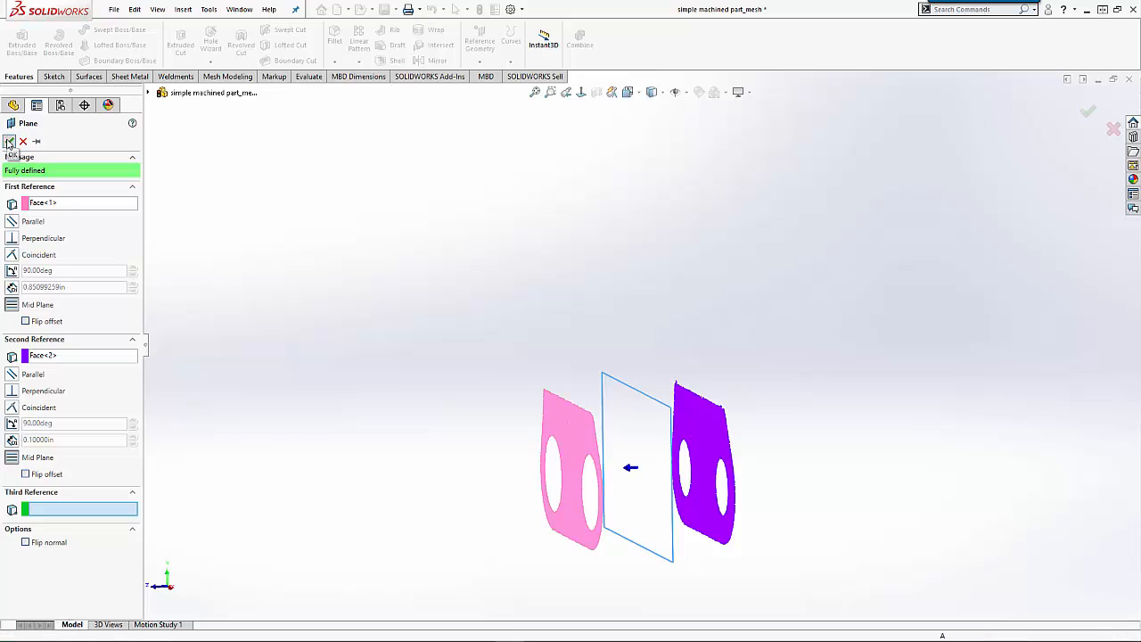
- Sketch a single point at the origin on the Surface-From-Mesh1 face and close the sketch
{"action": "left_click", "coordinate": [566, 432]}
{"action": "left_click", "coordinate": [618, 393]}
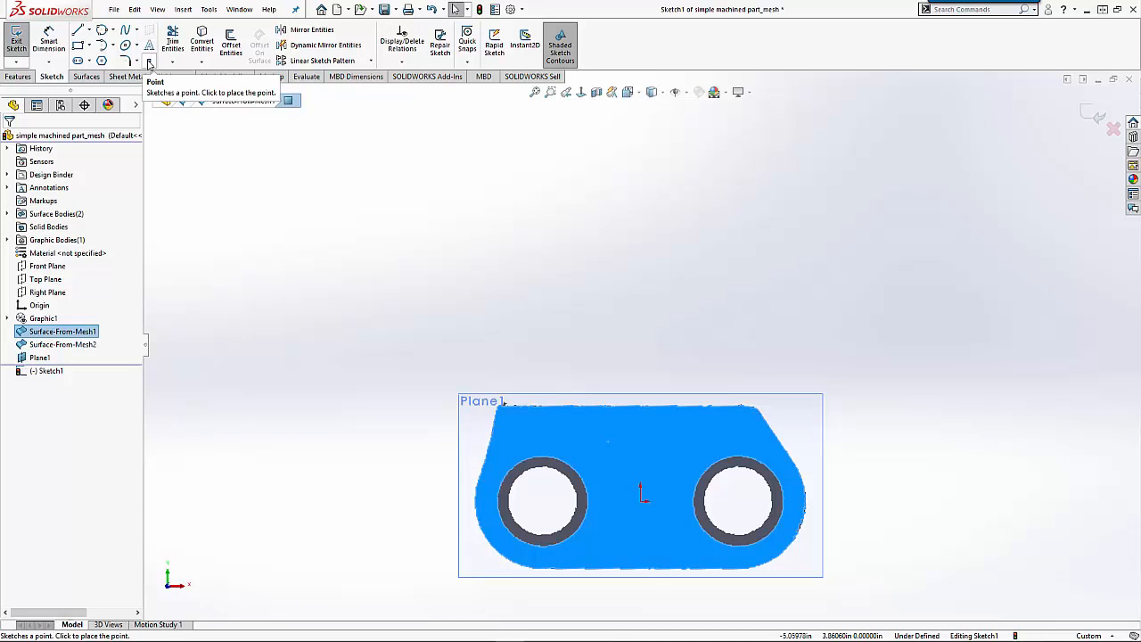
{"action": "left_click", "coordinate": [173, 42]}
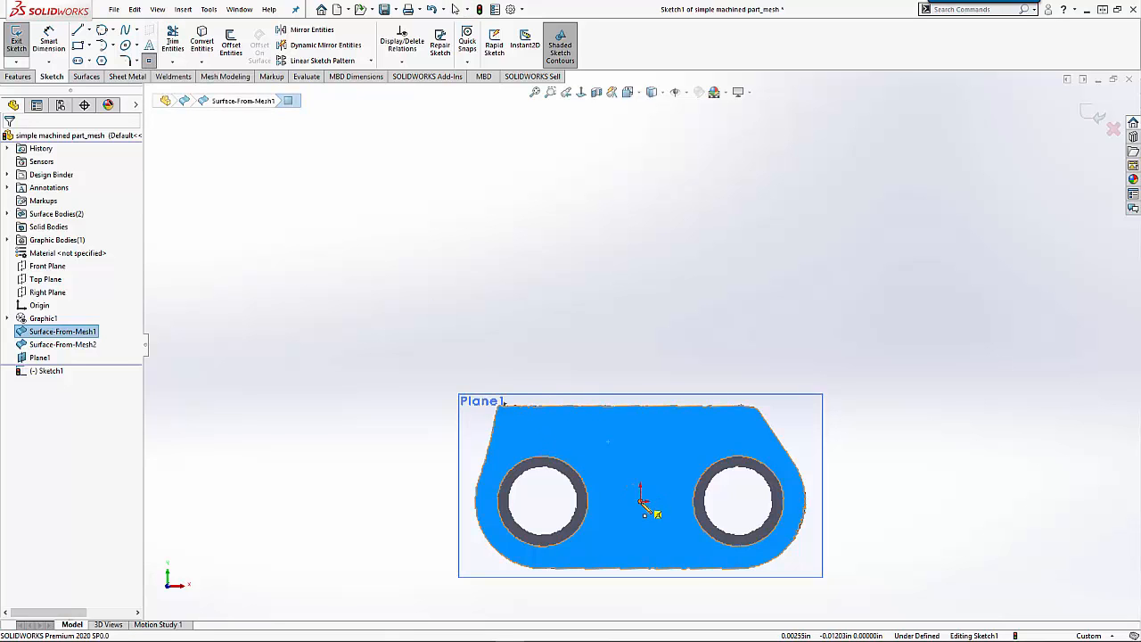
{"action": "left_click", "coordinate": [640, 501]}
{"action": "left_click", "coordinate": [1097, 115]}
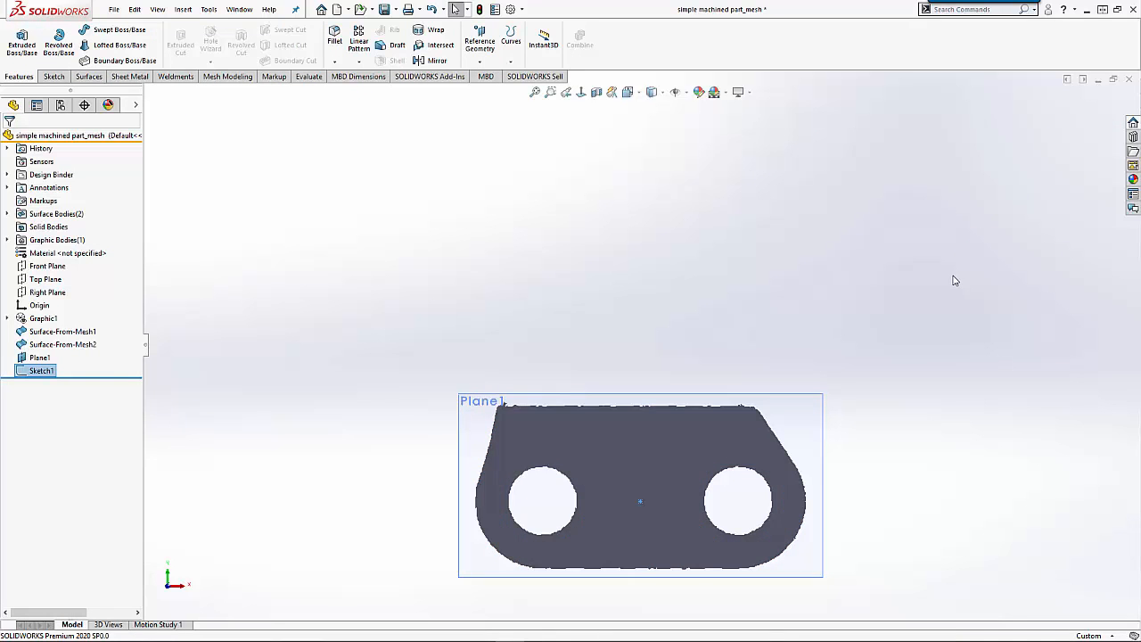
- Sketch a single point at the origin on the Surface-From-Mesh2 face and close the sketch
{"action": "middle_click_drag", "start_coordinate": [954, 281], "coordinate": [759, 329]}
{"action": "left_click", "coordinate": [700, 461]}
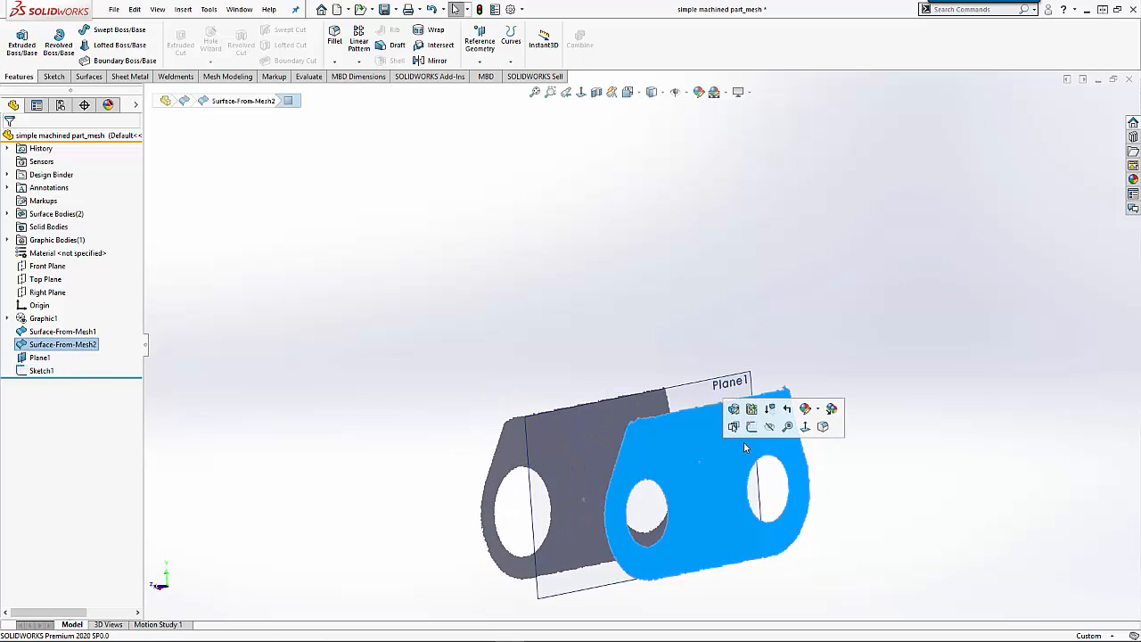
{"action": "left_click", "coordinate": [751, 427]}
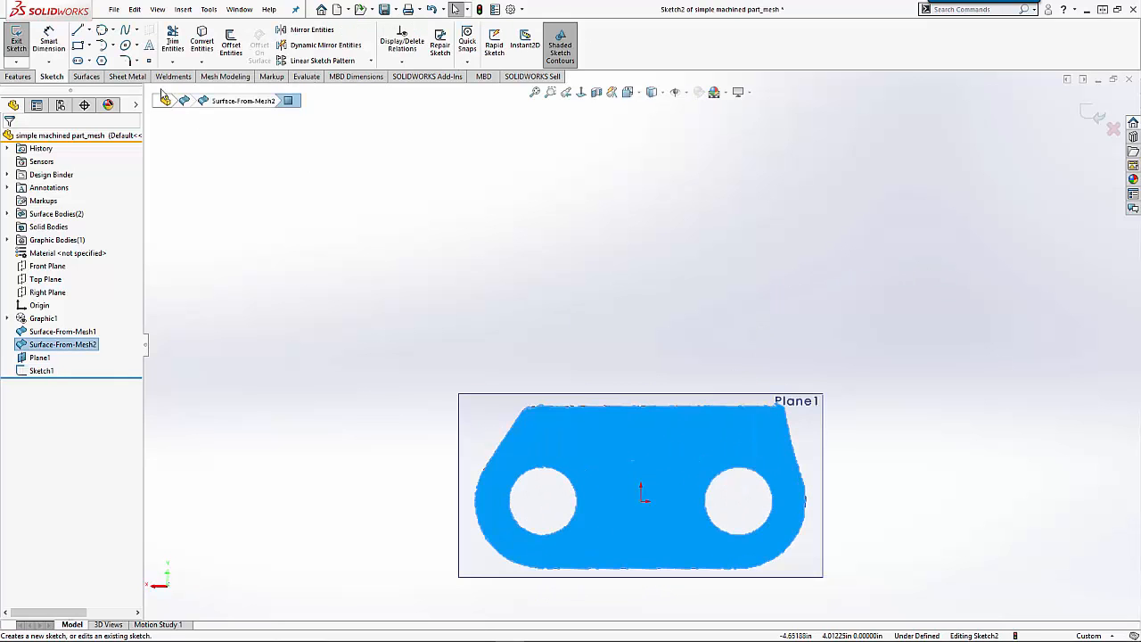
{"action": "left_click", "coordinate": [149, 61]}
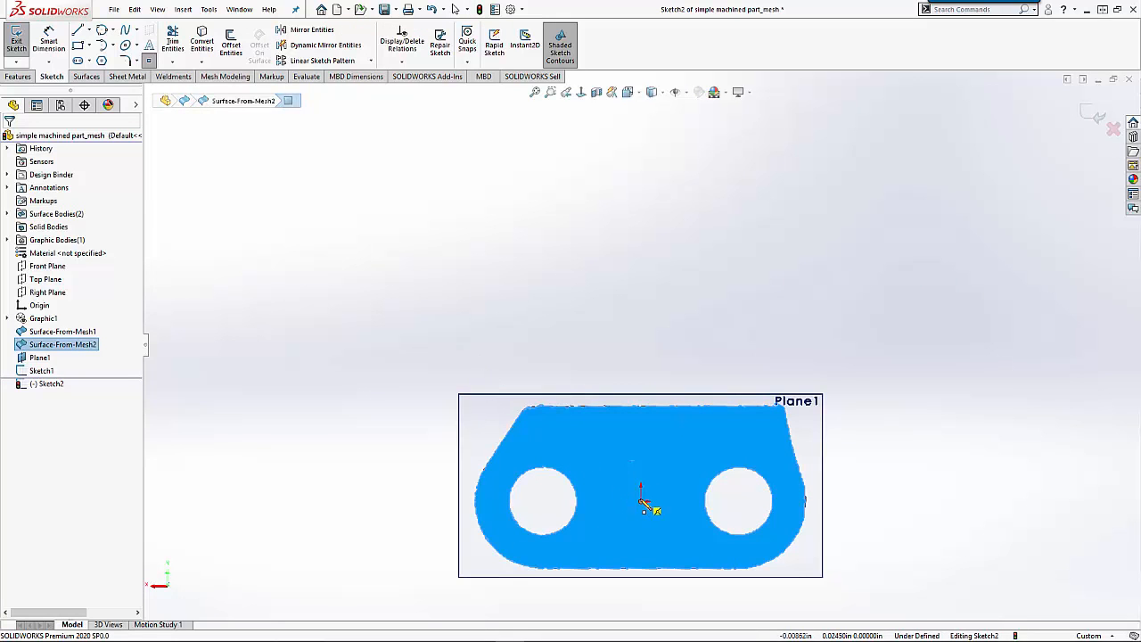
{"action": "left_click", "coordinate": [641, 502]}
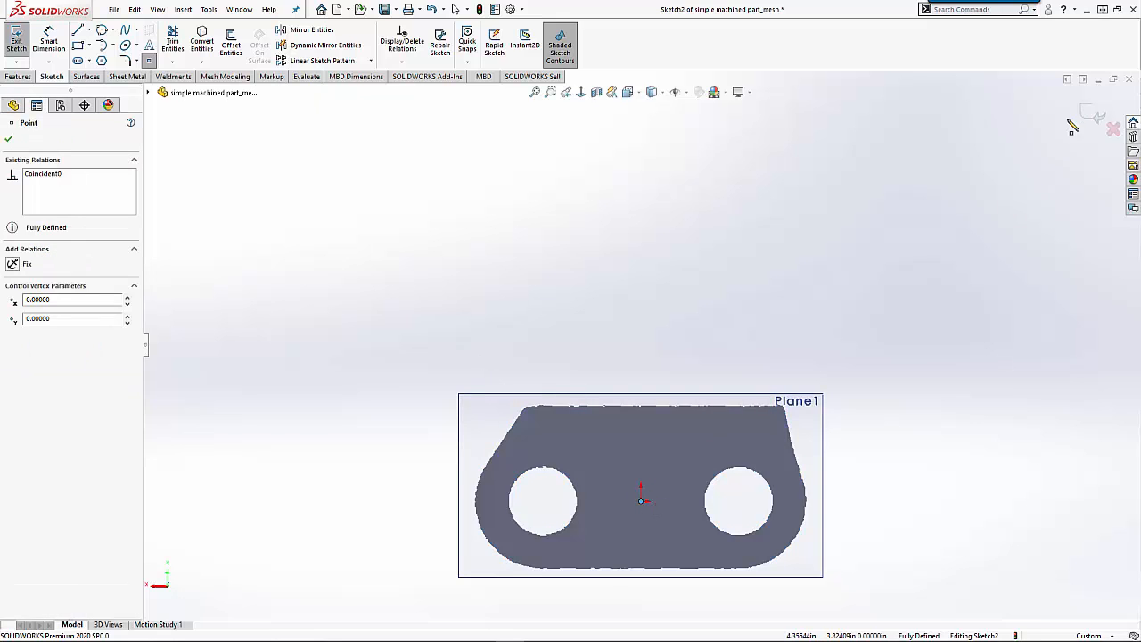
{"action": "left_click", "coordinate": [1096, 117]}
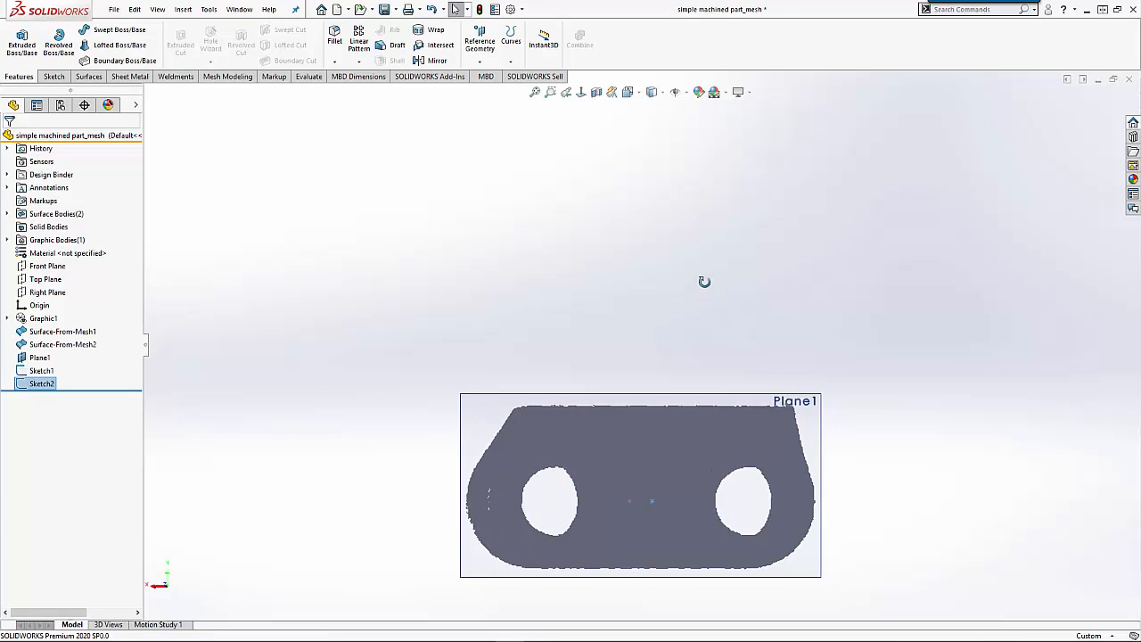
- Rename the reference plane between the two surfaces as MIDPLANE
{"action": "middle_click_drag", "start_coordinate": [705, 282], "coordinate": [813, 354]}
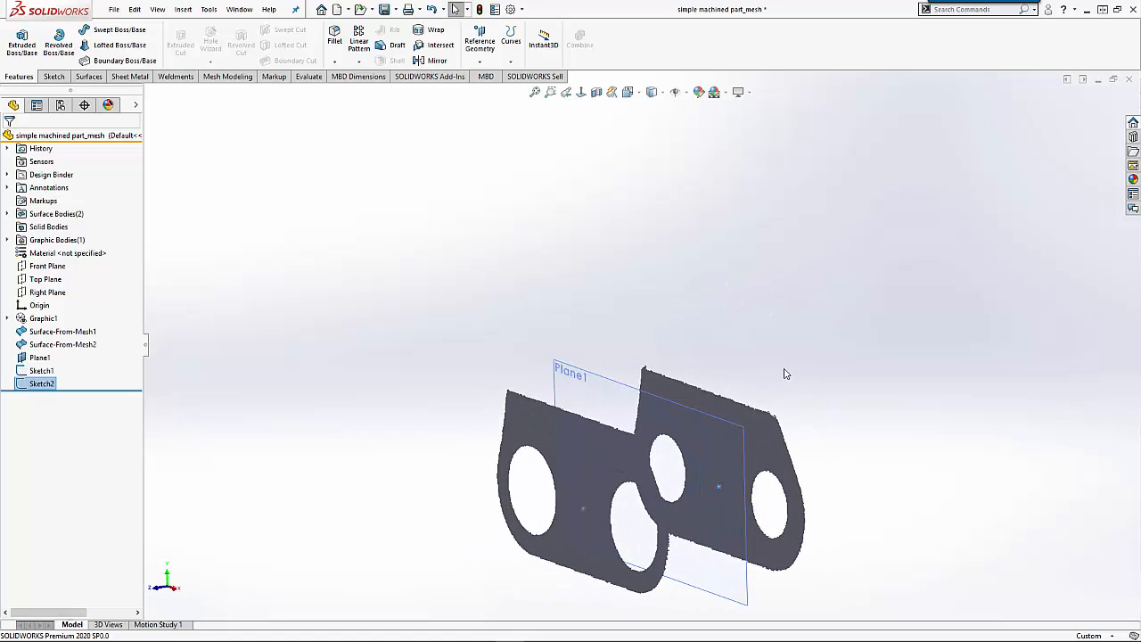
{"action": "left_click", "coordinate": [693, 337]}
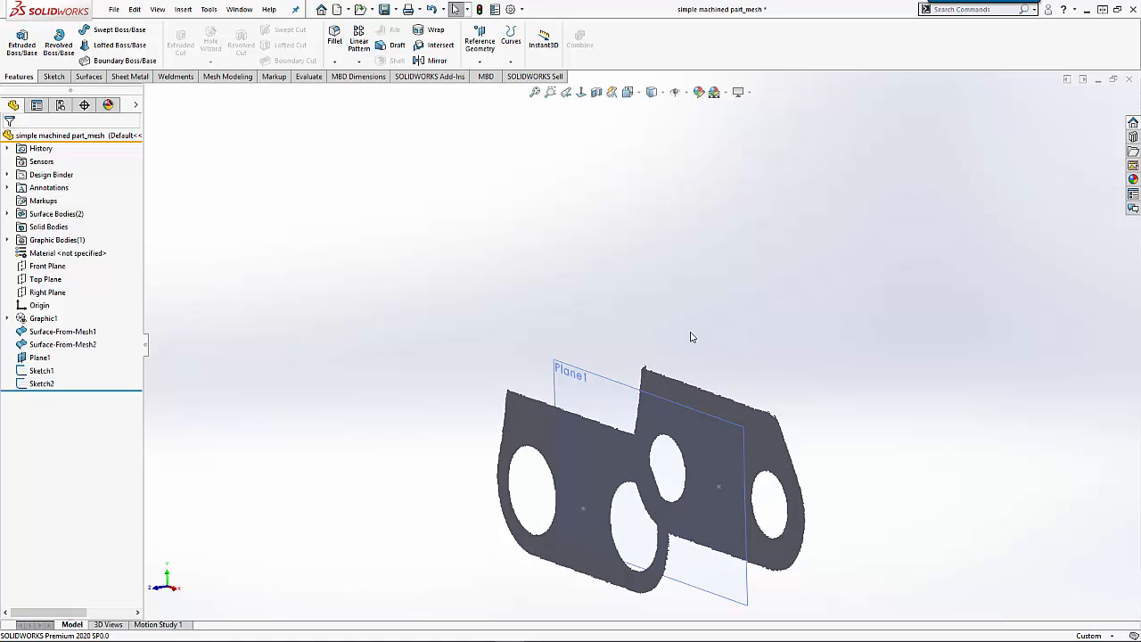
{"action": "left_click", "coordinate": [580, 371]}
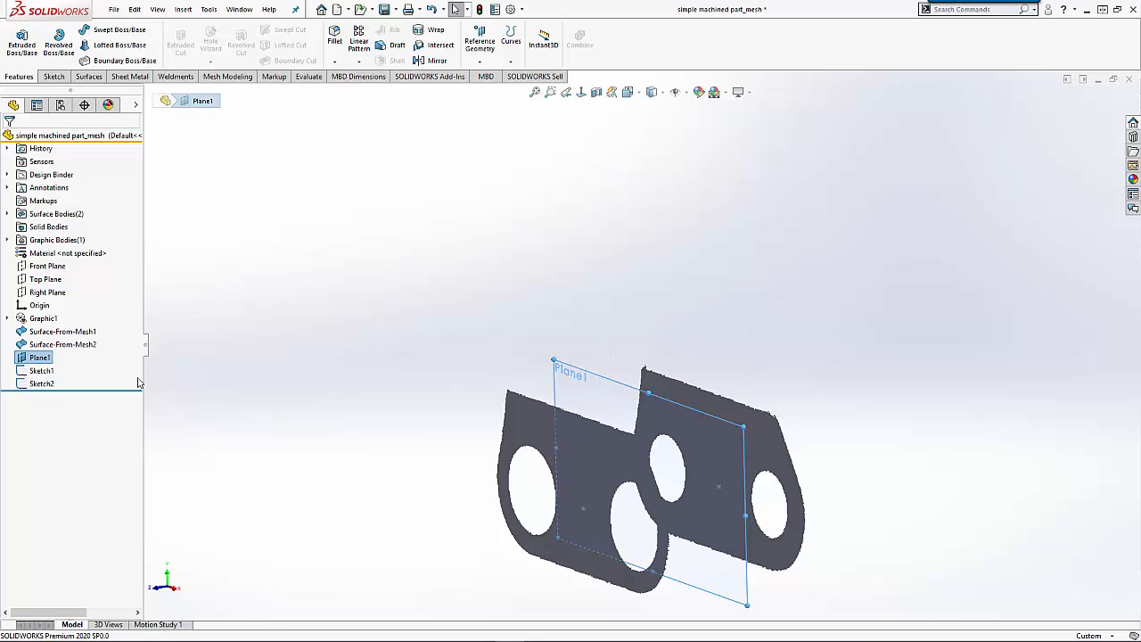
{"action": "left_click", "coordinate": [39, 359]}
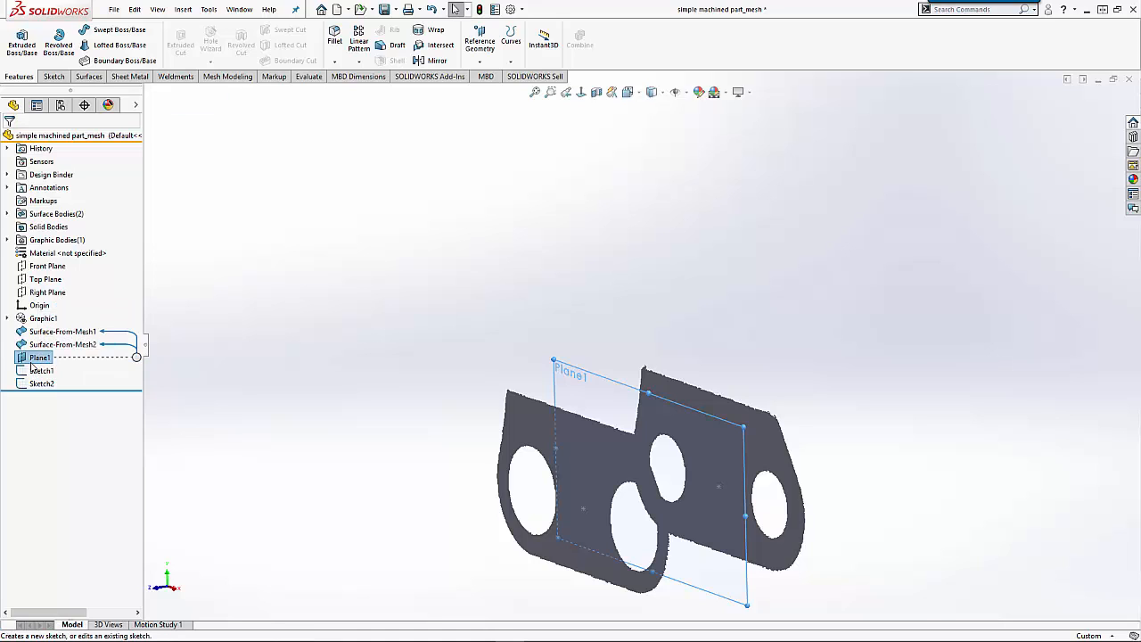
{"action": "left_click", "coordinate": [31, 361]}
{"action": "left_click", "coordinate": [189, 371]}
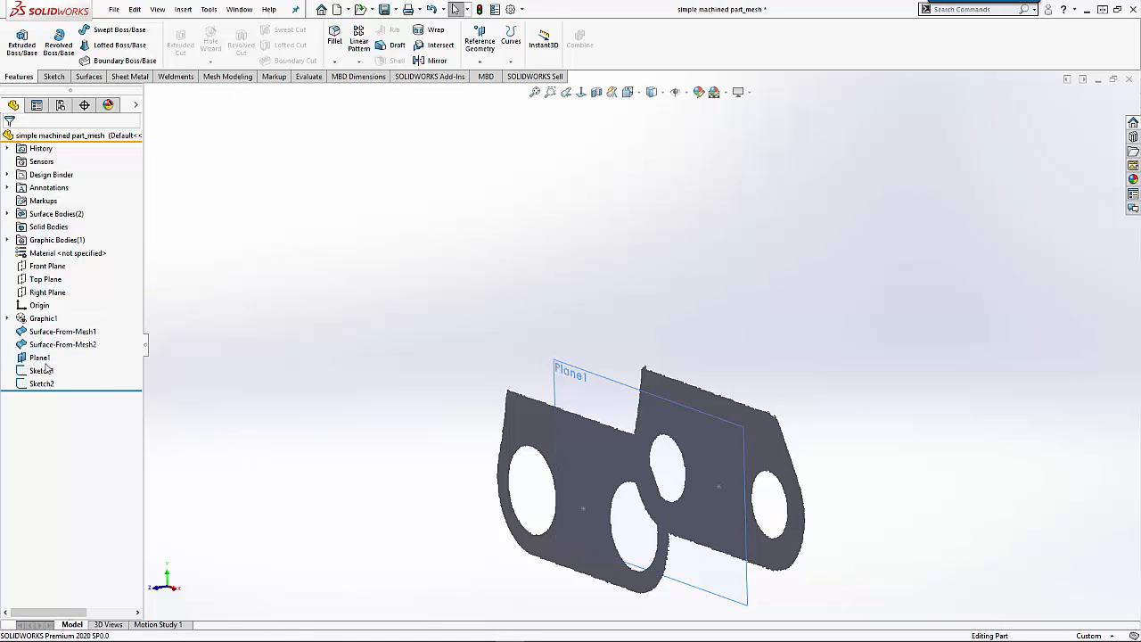
{"action": "double_click", "coordinate": [40, 358]}
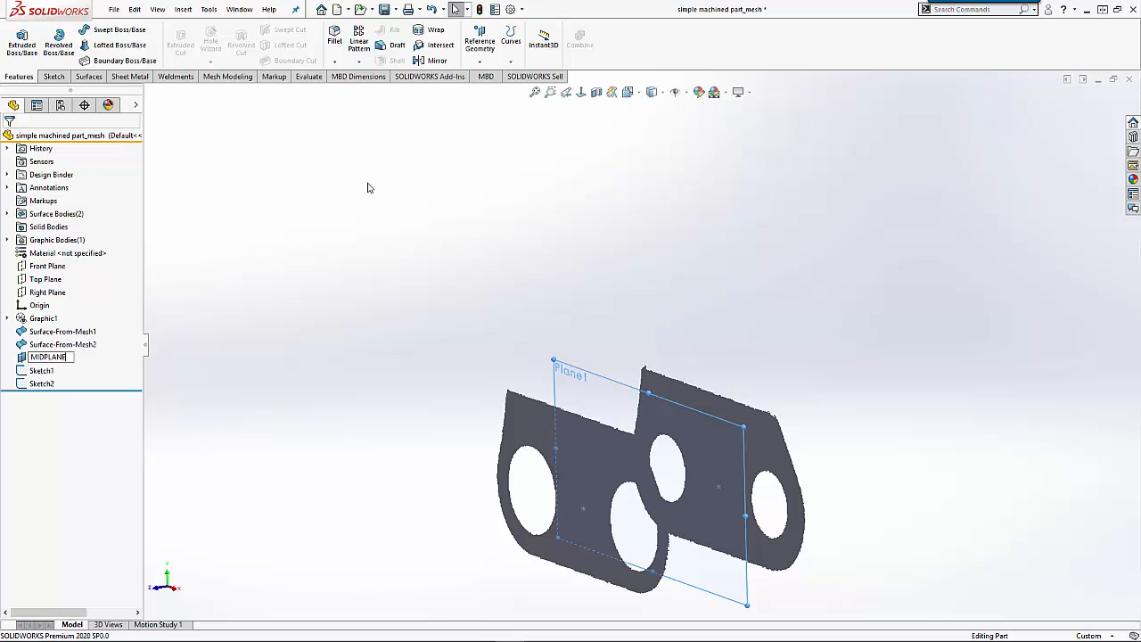
{"action": "left_click", "coordinate": [439, 193]}
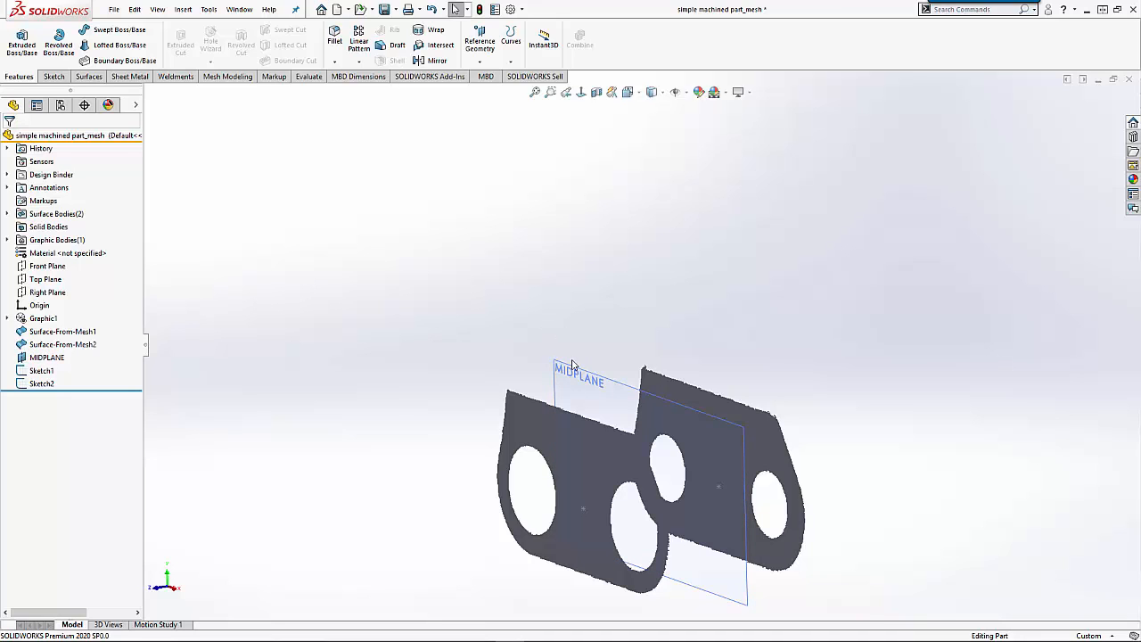
- Create a reference plane parallel to MIDPLANE that passes through the sketch point on the Surface-From-Mesh1 face
{"action": "left_click_drag", "start_coordinate": [572, 367], "coordinate": [519, 374], "text": "ctrl"}
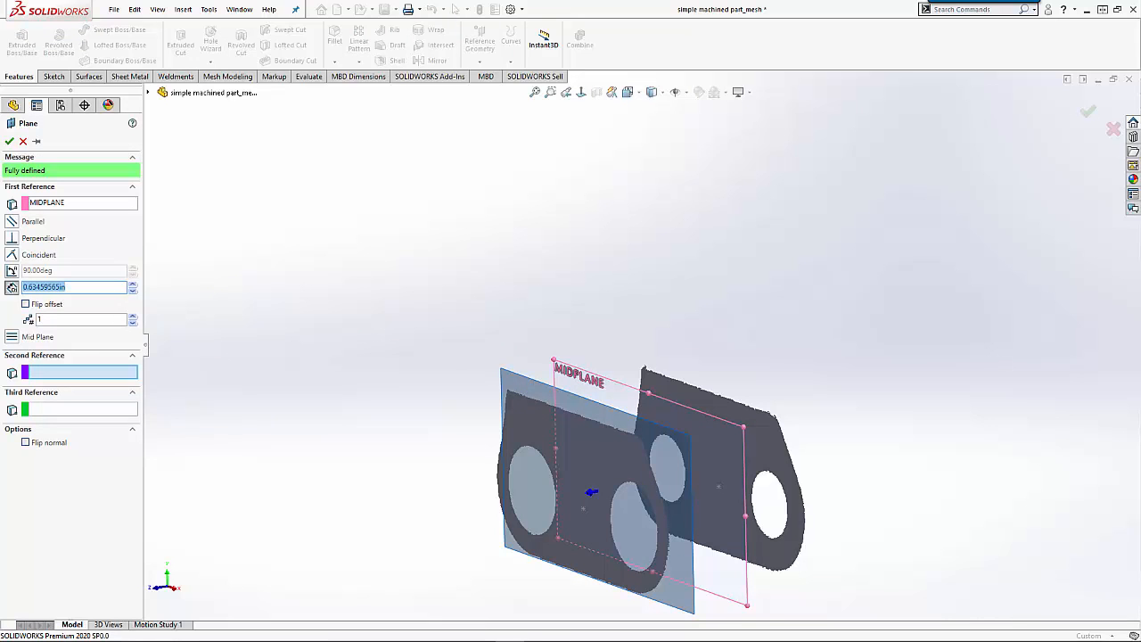
{"action": "left_click", "coordinate": [583, 510]}
{"action": "middle_click_drag", "start_coordinate": [581, 503], "coordinate": [572, 446]}
{"action": "left_click", "coordinate": [10, 140]}
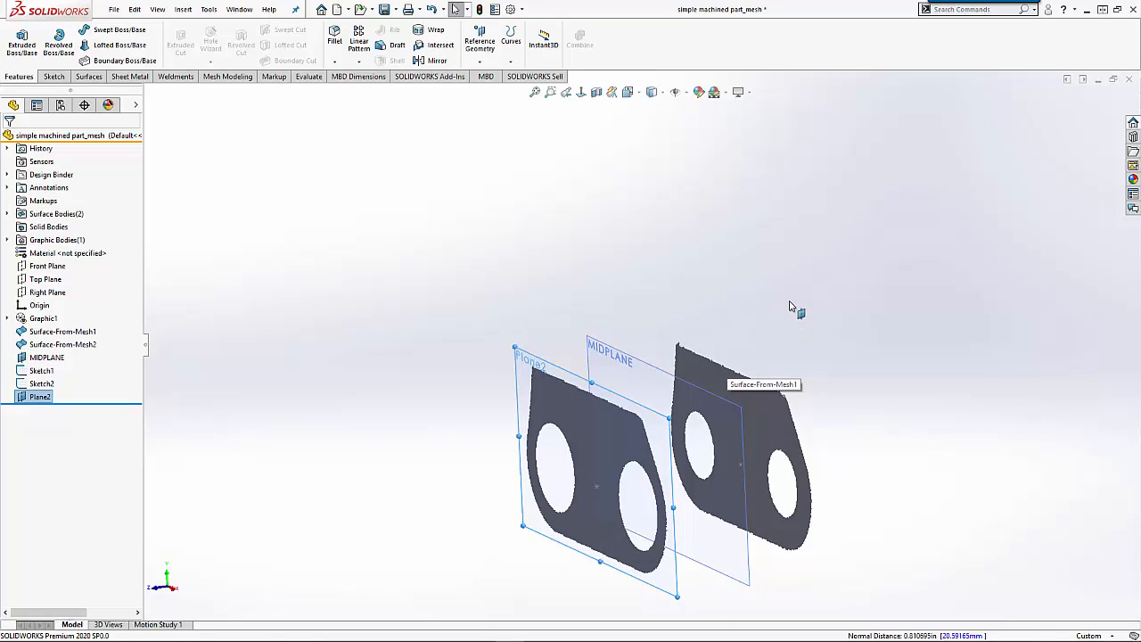
- Hide the Surface-From-Mesh1 and Surface-From-Mesh2 surfaces
{"action": "right_click", "coordinate": [79, 335]}
{"action": "left_click", "coordinate": [83, 314]}
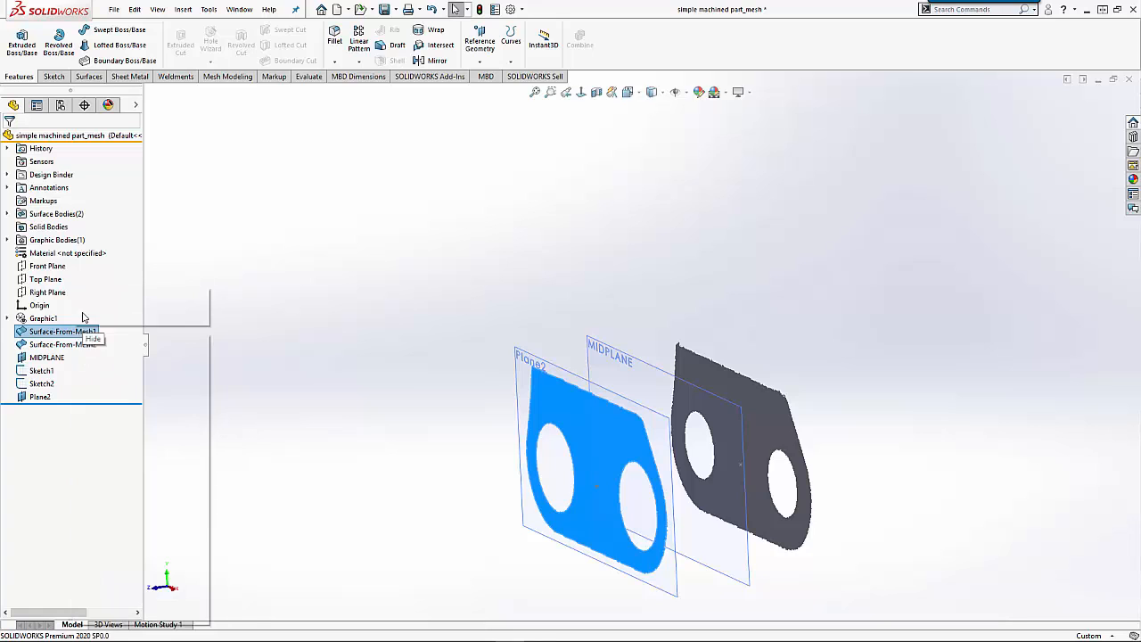
{"action": "right_click", "coordinate": [43, 344]}
{"action": "left_click", "coordinate": [54, 328]}
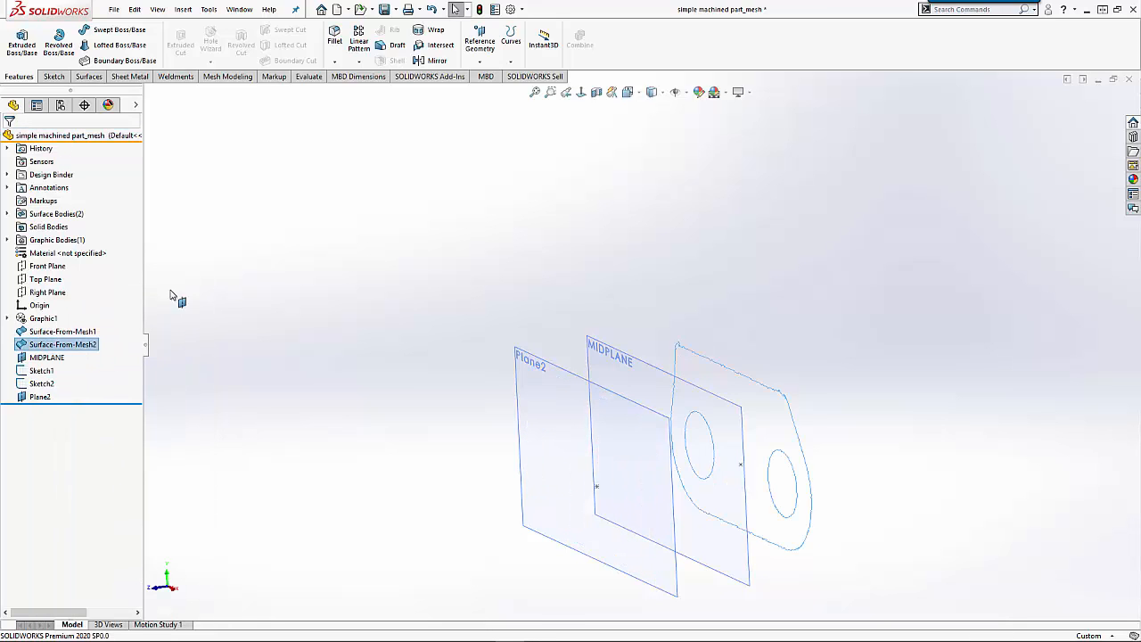
{"action": "left_click", "coordinate": [250, 292]}
{"action": "middle_click_drag", "start_coordinate": [250, 291], "coordinate": [401, 343]}
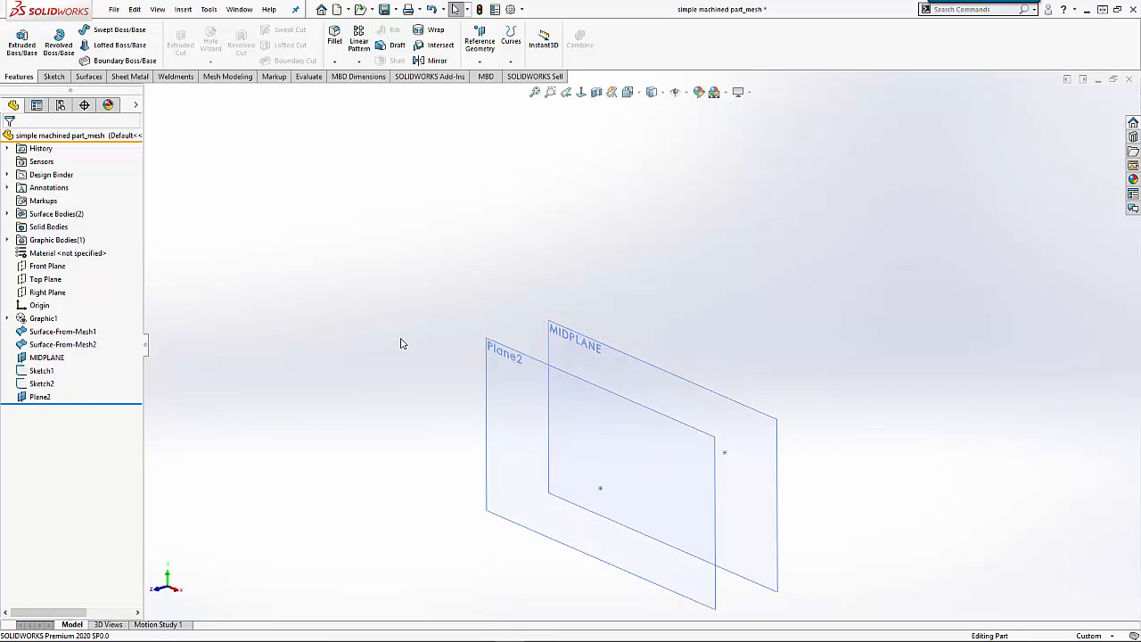
- Show the scanned mesh Graphic1 and start a new sketch on Plane2
{"action": "right_click", "coordinate": [40, 321]}
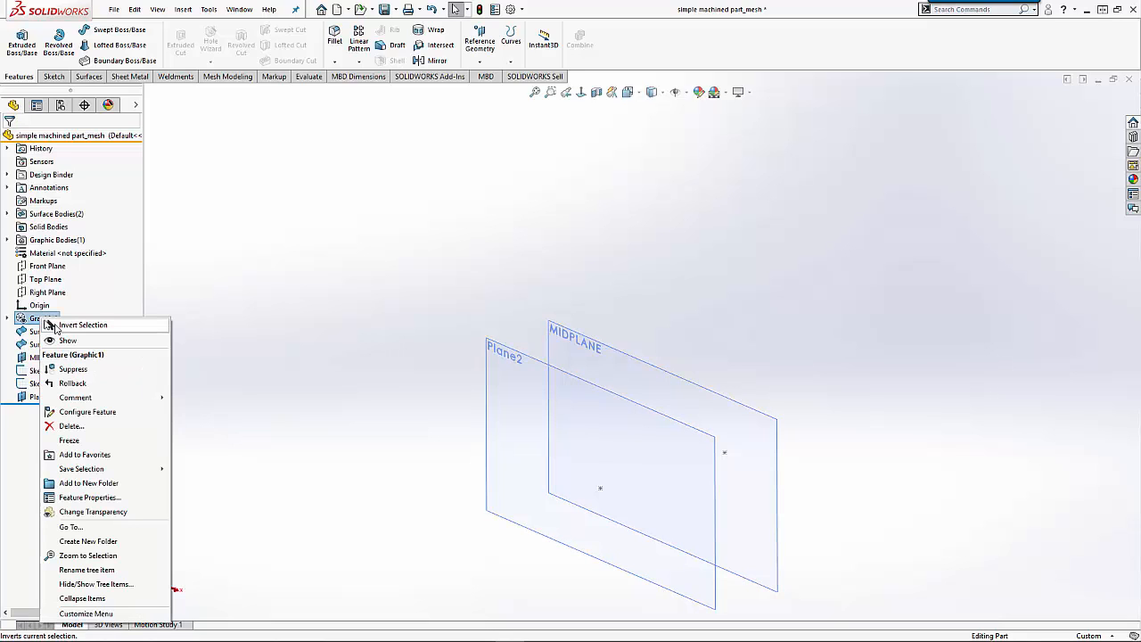
{"action": "left_click", "coordinate": [70, 345]}
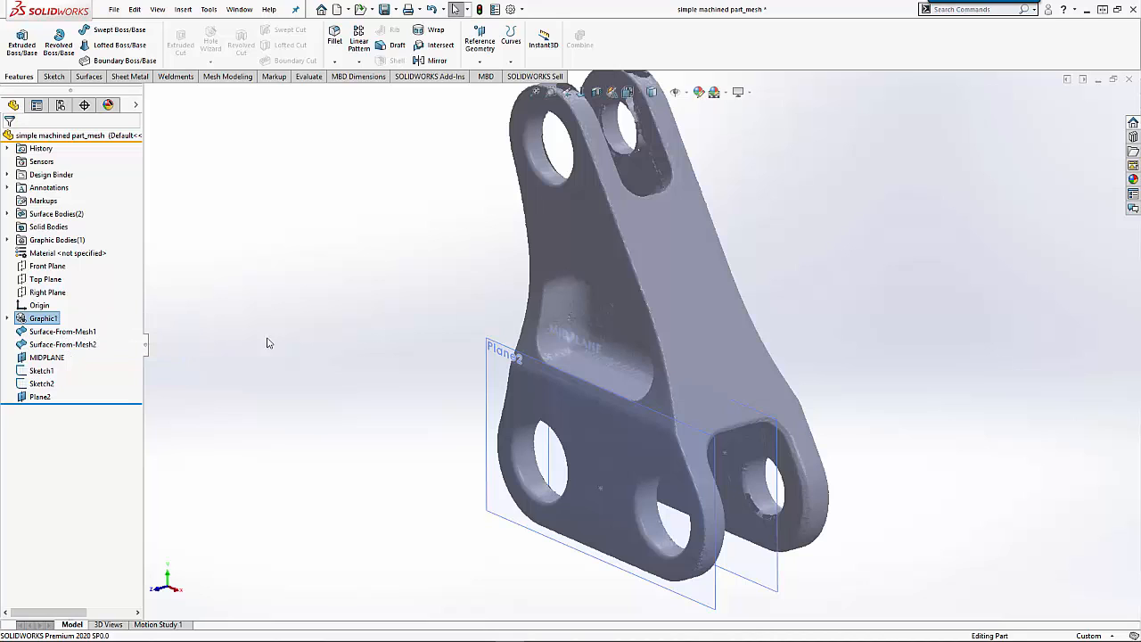
{"action": "left_click", "coordinate": [268, 342]}
{"action": "left_click", "coordinate": [496, 347]}
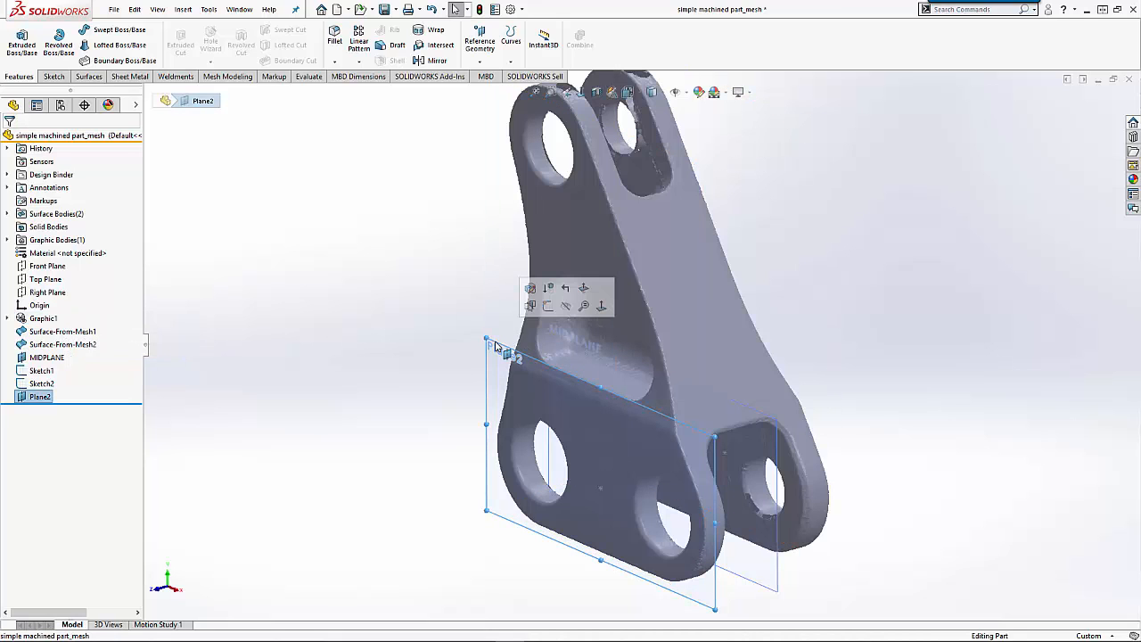
{"action": "left_click", "coordinate": [548, 306]}
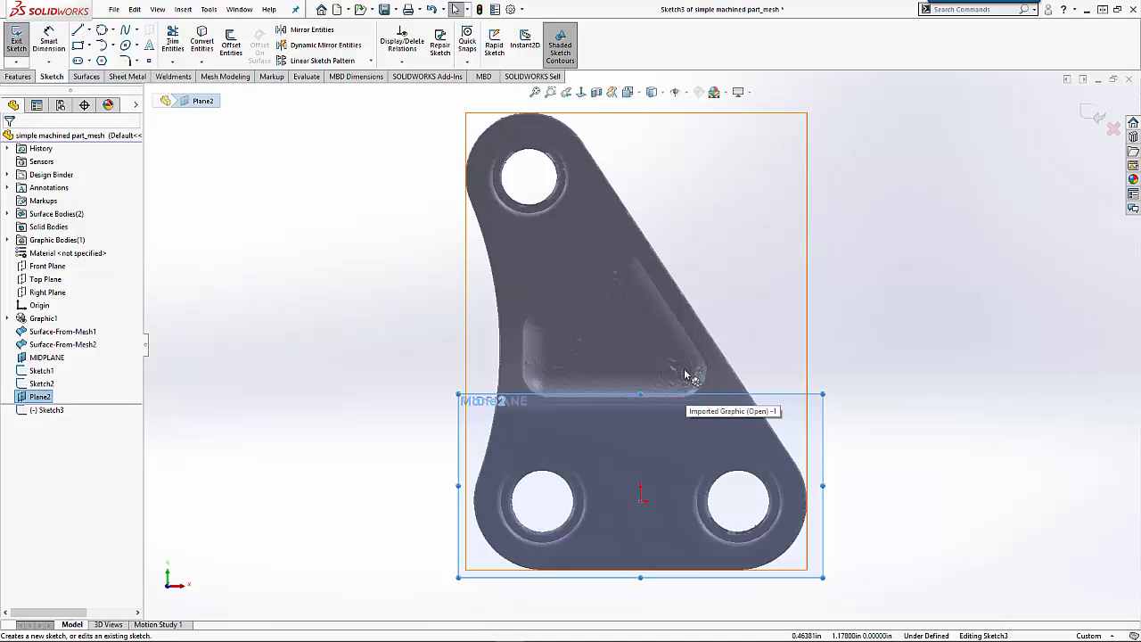
{"action": "scroll", "coordinate": [624, 163], "scroll_direction": "down", "scroll_amount": 2}
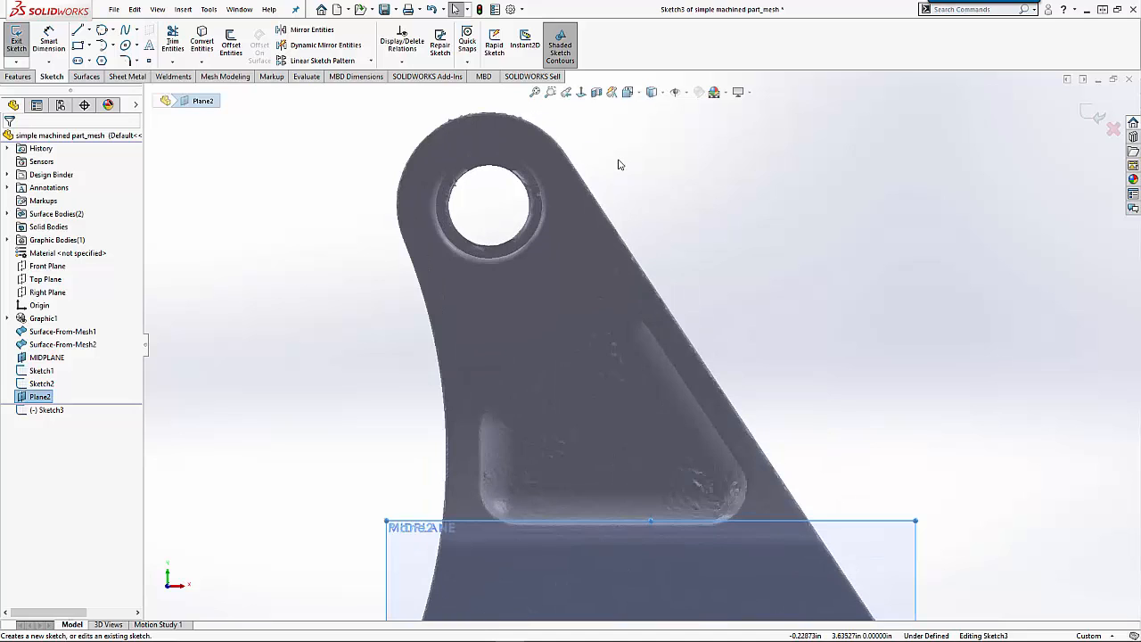
- Sketch a three-point perimeter circle of about 0.645 in radius on mesh points along the bracket's rounded upper end
{"action": "left_click", "coordinate": [115, 30]}
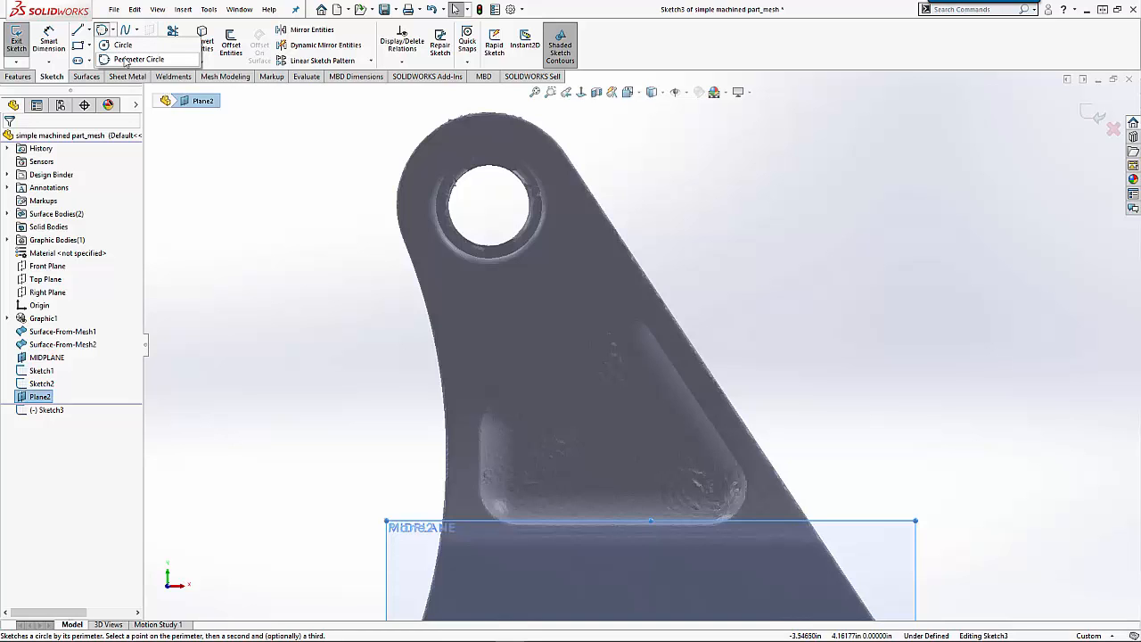
{"action": "left_click", "coordinate": [126, 60]}
{"action": "scroll", "coordinate": [441, 214], "scroll_direction": "down", "scroll_amount": 3}
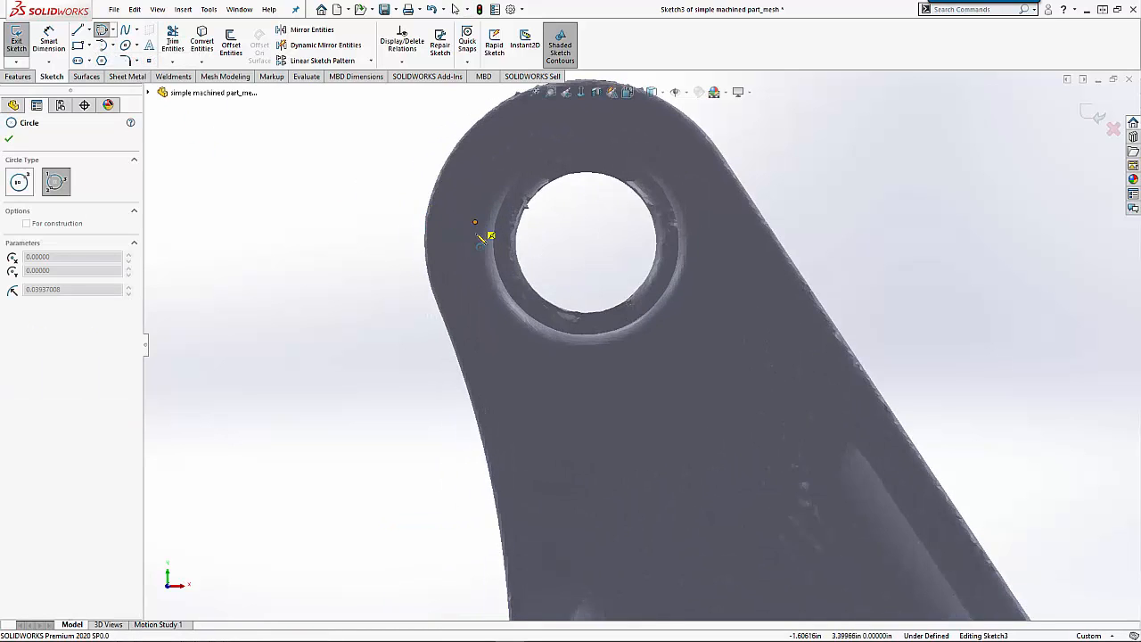
{"action": "scroll", "coordinate": [480, 234], "scroll_direction": "down", "scroll_amount": 2}
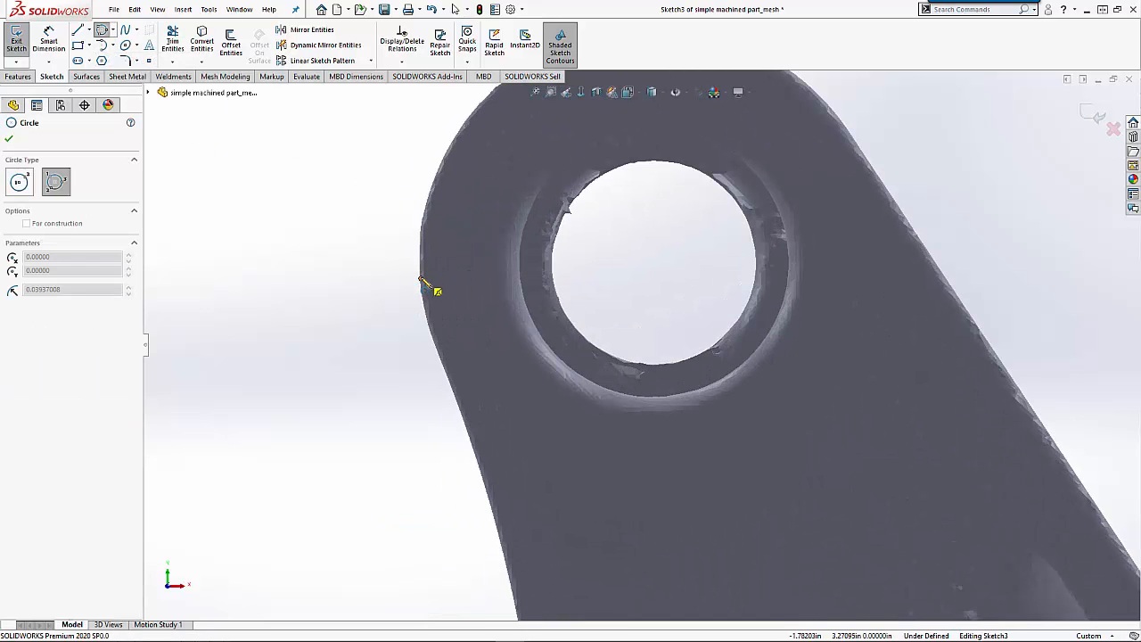
{"action": "left_click", "coordinate": [421, 280]}
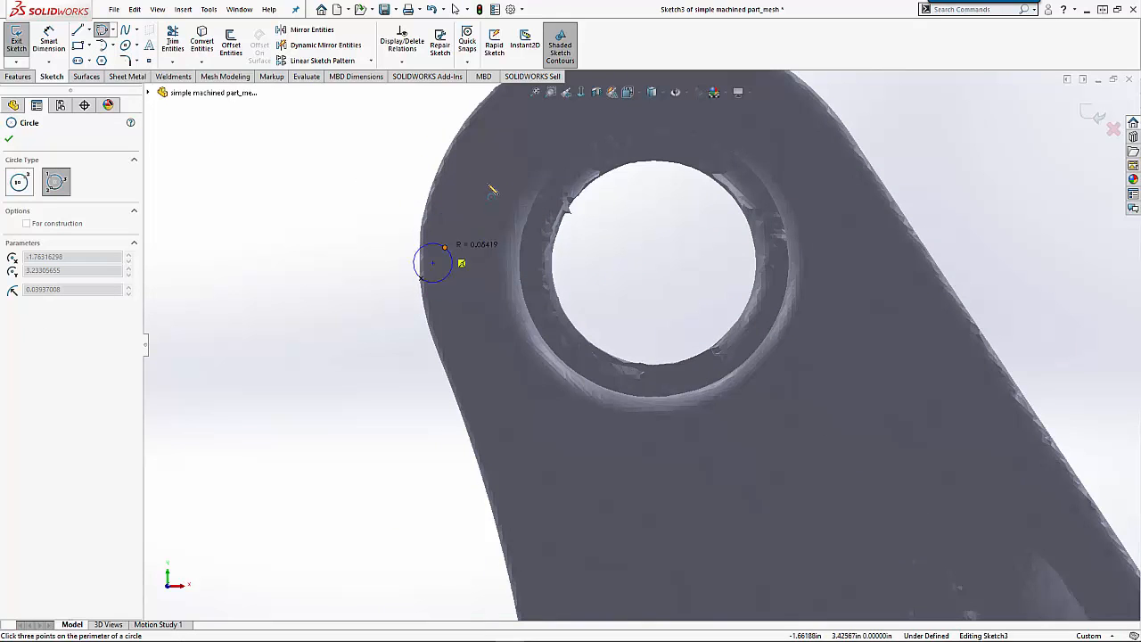
{"action": "left_click", "coordinate": [491, 92]}
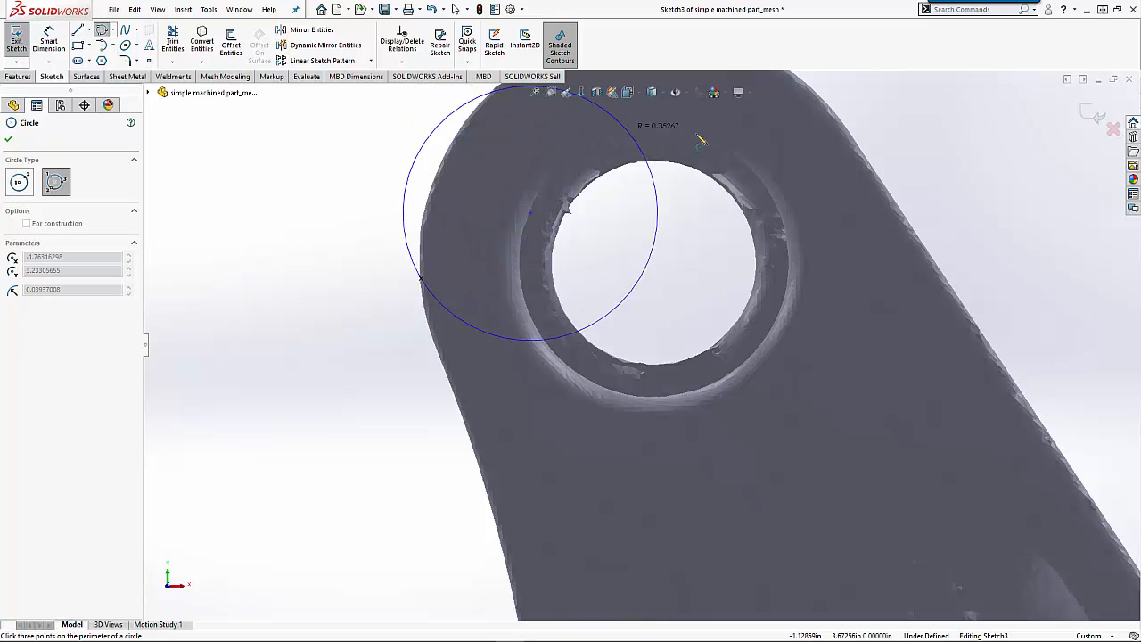
{"action": "scroll", "coordinate": [777, 130], "scroll_direction": "up", "scroll_amount": 3}
{"action": "scroll", "coordinate": [640, 249], "scroll_direction": "down", "scroll_amount": 3}
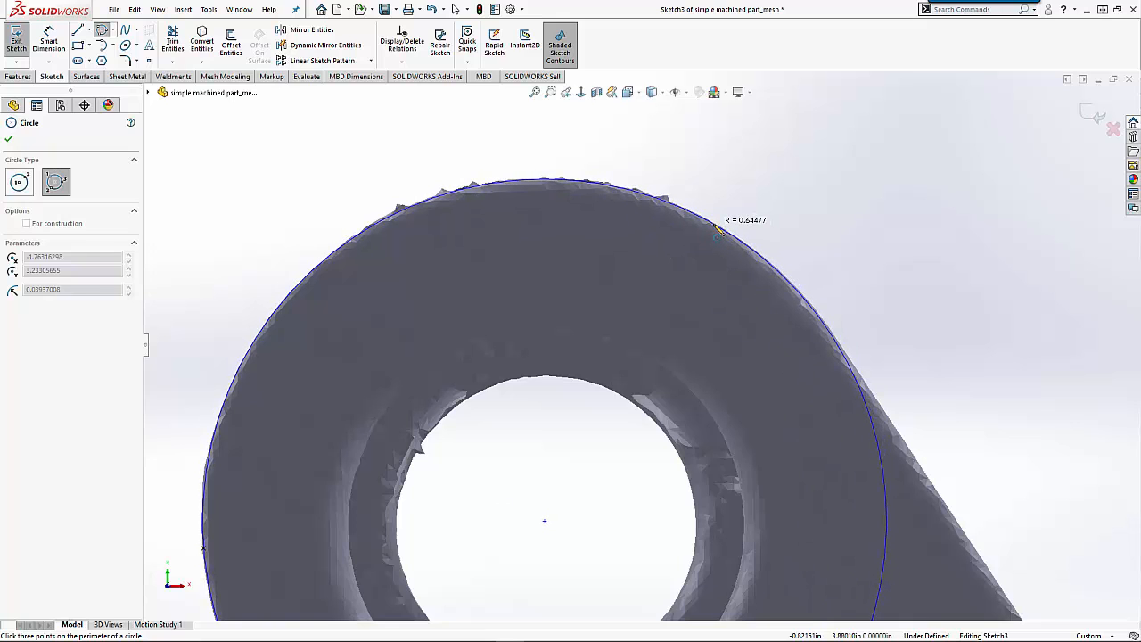
{"action": "left_click", "coordinate": [719, 228]}
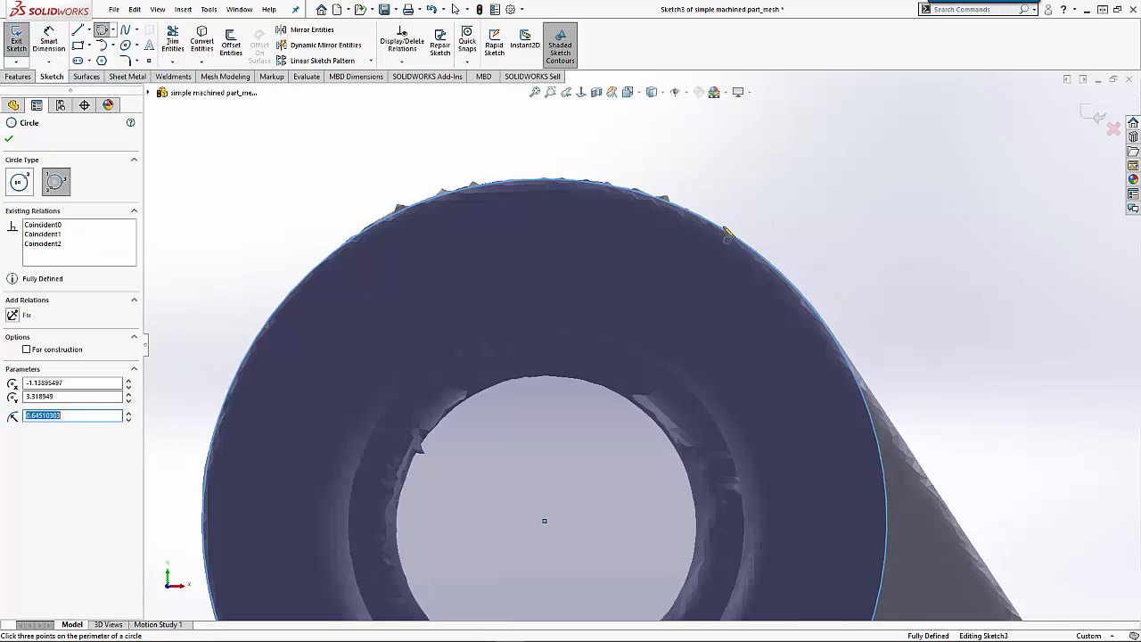
{"action": "scroll", "coordinate": [731, 230], "scroll_direction": "up", "scroll_amount": 2}
{"action": "key", "text": "Escape"}
{"action": "scroll", "coordinate": [745, 278], "scroll_direction": "up", "scroll_amount": 3}
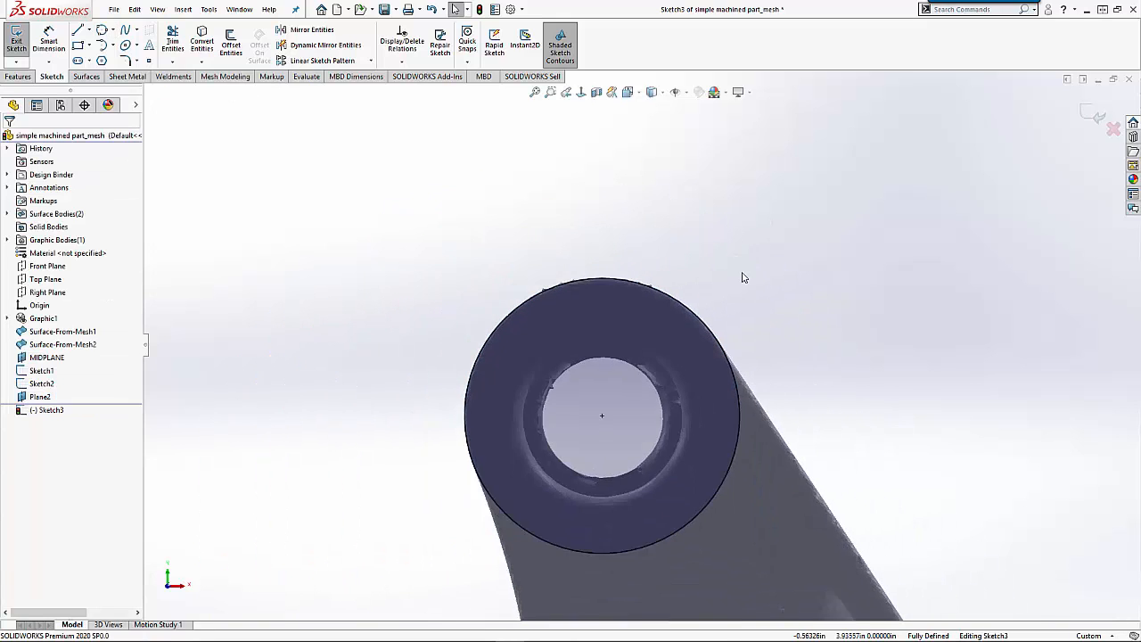
{"action": "scroll", "coordinate": [765, 382], "scroll_direction": "up", "scroll_amount": 3}
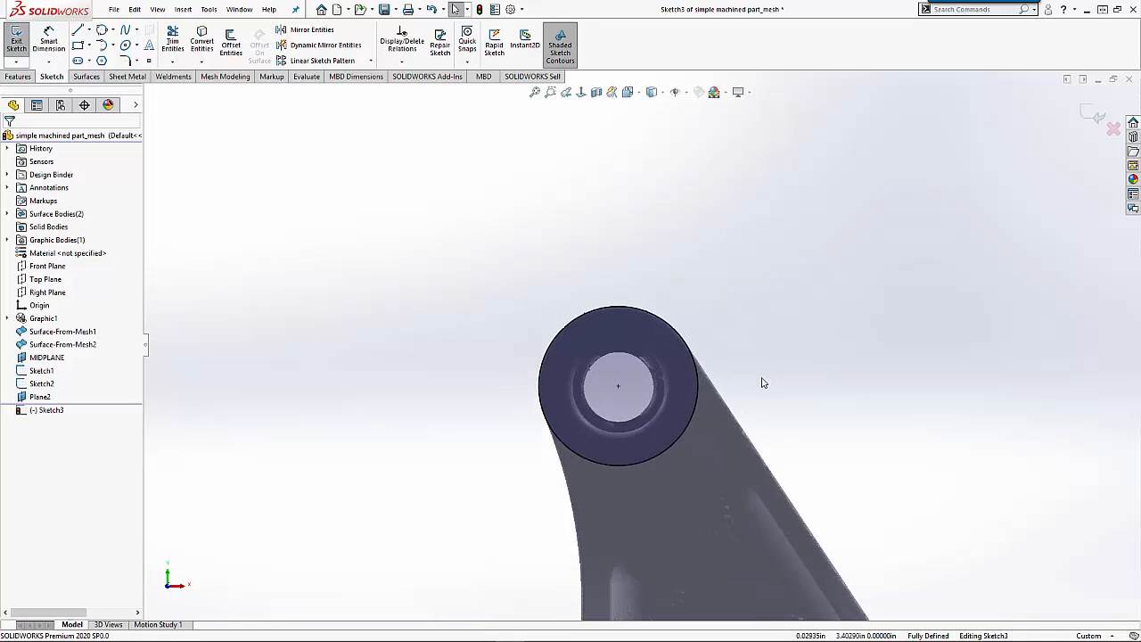
- Sketch a sloping line about 1.24 in long beside the bracket's slanted outer edge
{"action": "scroll", "coordinate": [771, 486], "scroll_direction": "down", "scroll_amount": 2}
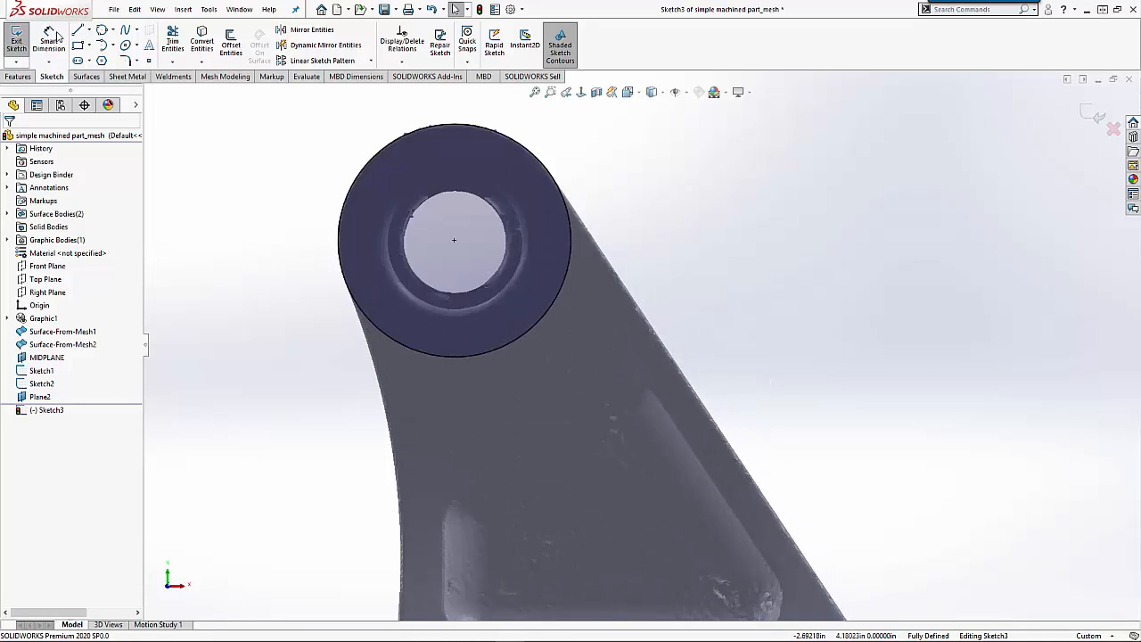
{"action": "left_click", "coordinate": [652, 228]}
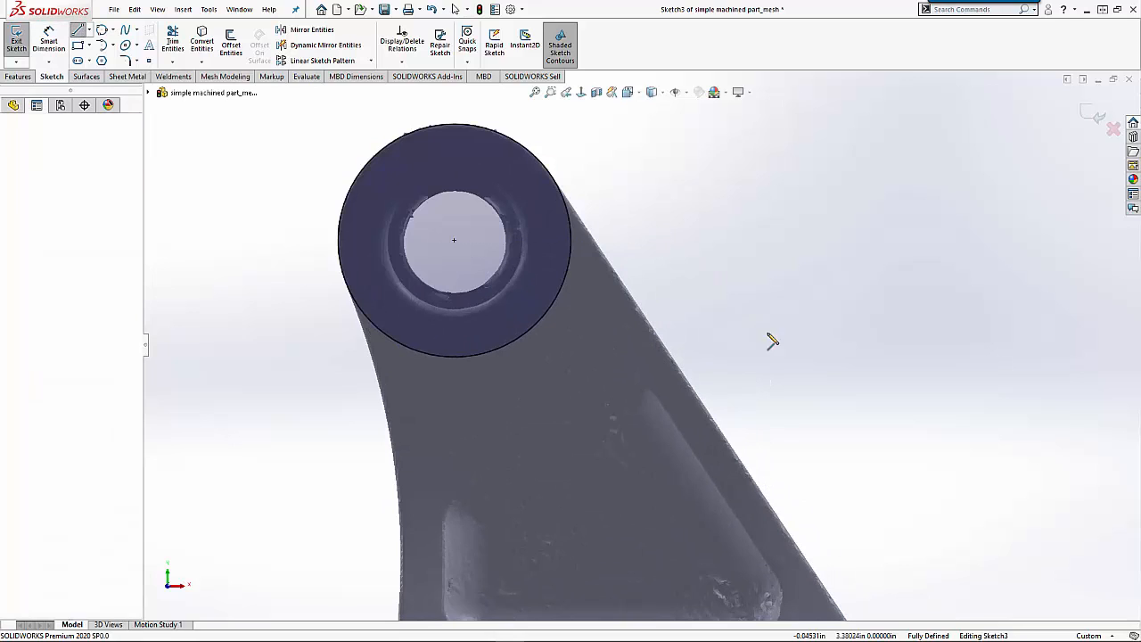
{"action": "left_click", "coordinate": [788, 409]}
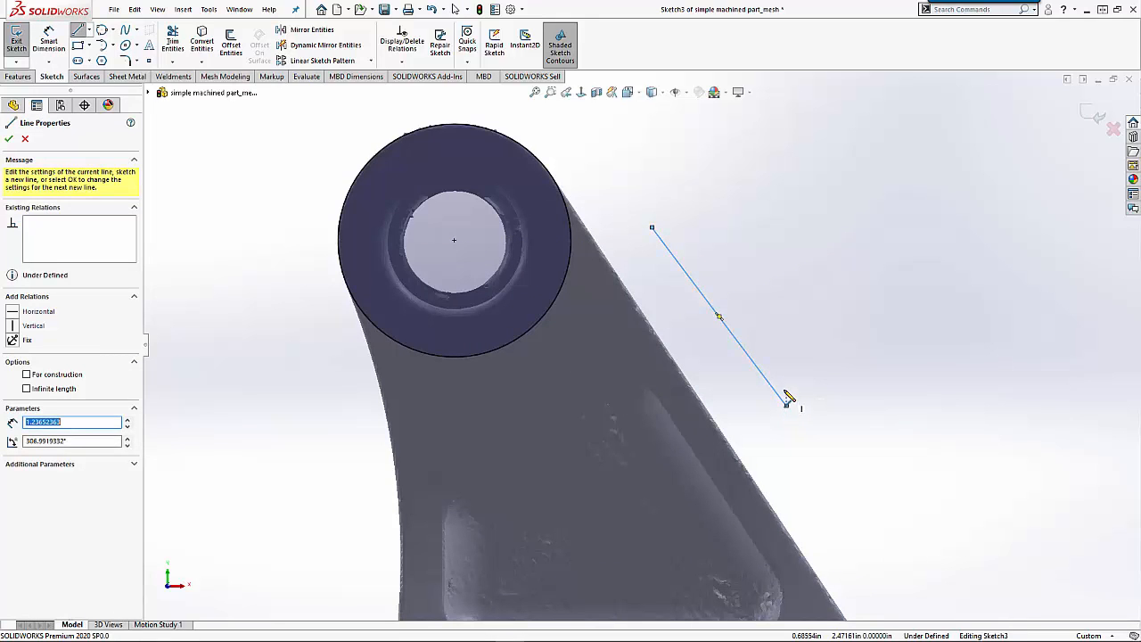
{"action": "key", "text": "Escape"}
{"action": "key", "text": "Escape"}
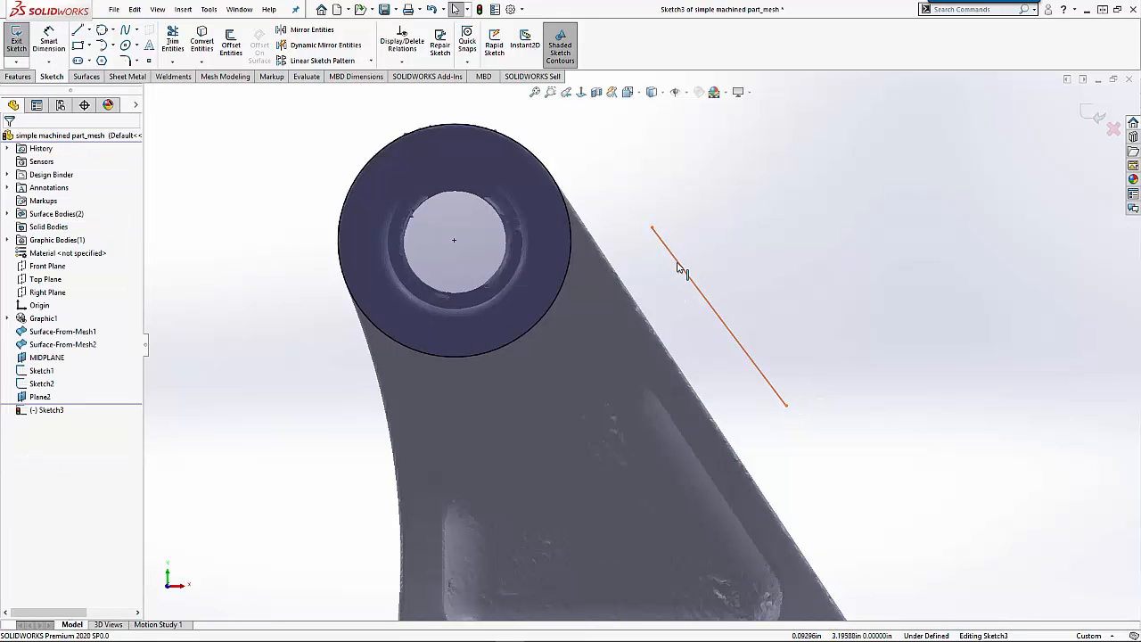
- Make the sloping line's upper endpoint coincident with the circle and make the line tangent to the circle
{"action": "left_click", "coordinate": [653, 229]}
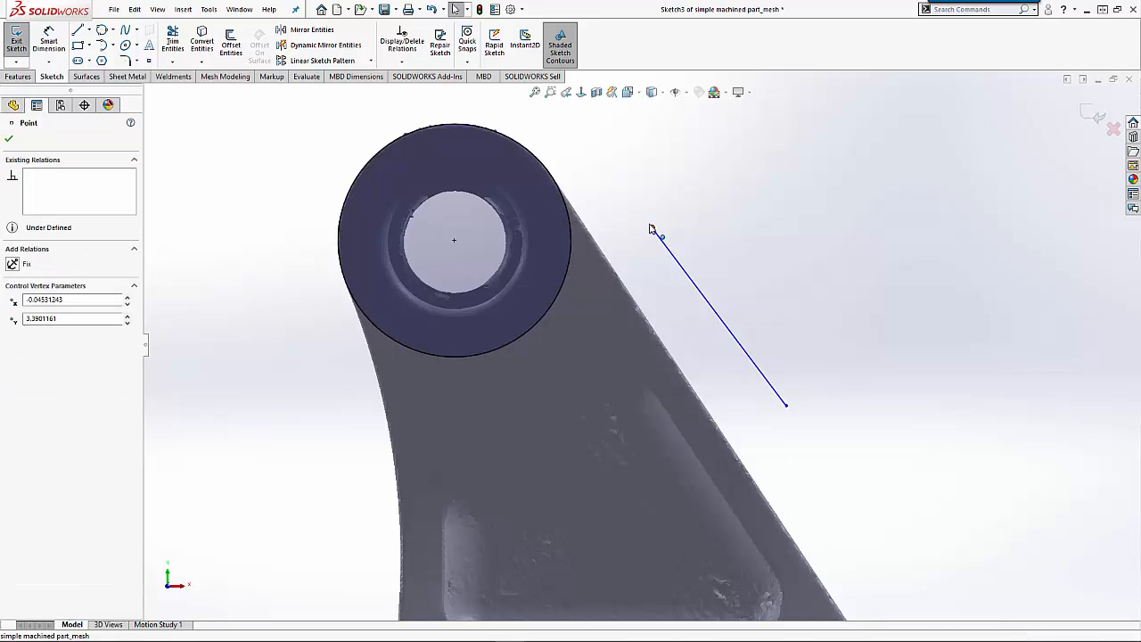
{"action": "left_click", "coordinate": [563, 190], "text": "ctrl"}
{"action": "left_click", "coordinate": [613, 150]}
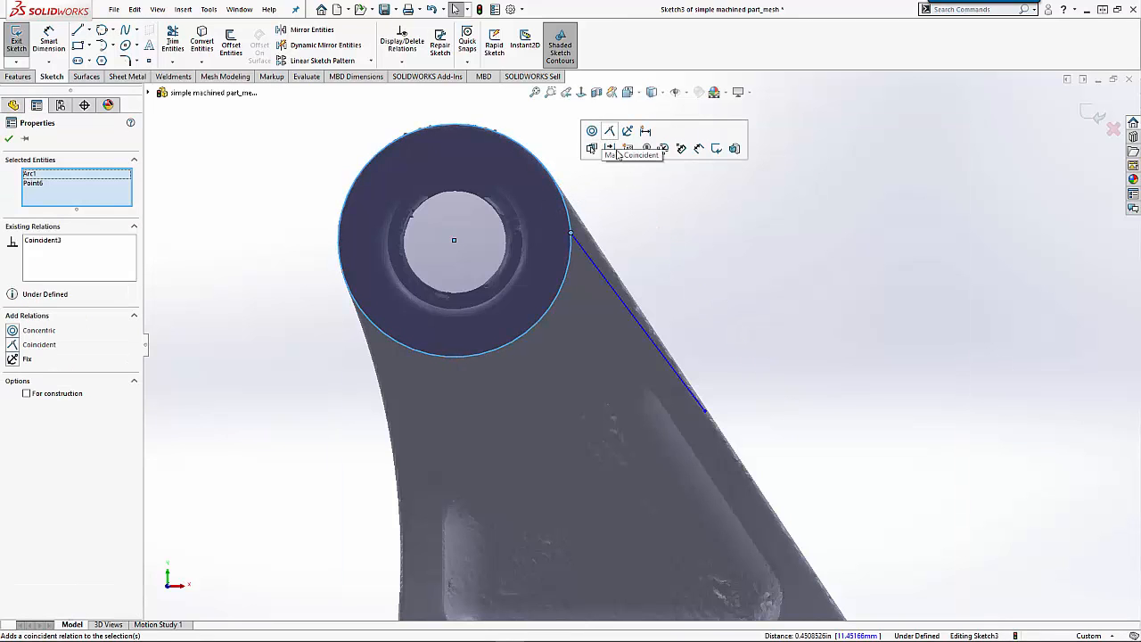
{"action": "left_click", "coordinate": [591, 260]}
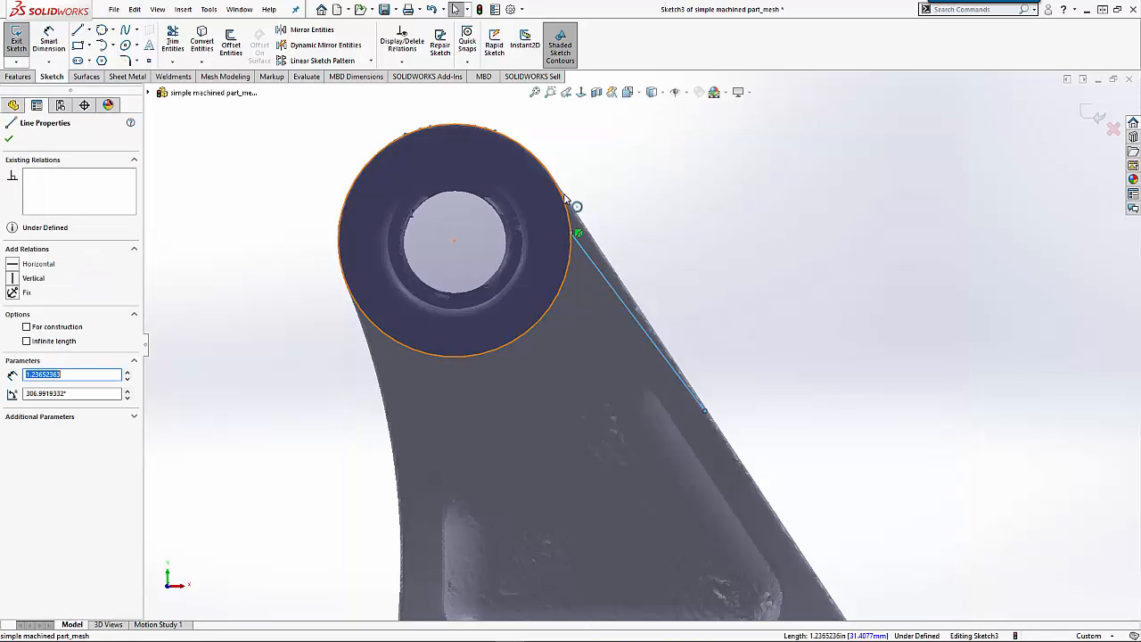
{"action": "left_click", "coordinate": [565, 198], "text": "ctrl"}
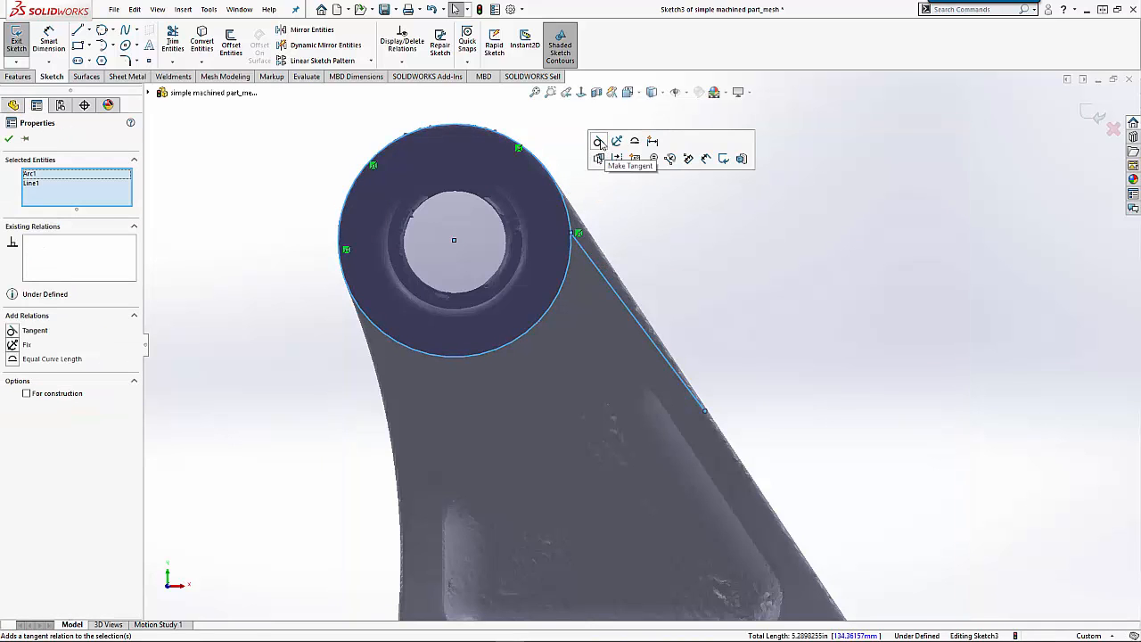
{"action": "left_click", "coordinate": [608, 160]}
- Extend the tangent line's lower endpoint down onto a mesh point on the bracket's slanted edge
{"action": "scroll", "coordinate": [810, 400], "scroll_direction": "up", "scroll_amount": 3}
{"action": "scroll", "coordinate": [723, 441], "scroll_direction": "down", "scroll_amount": 3}
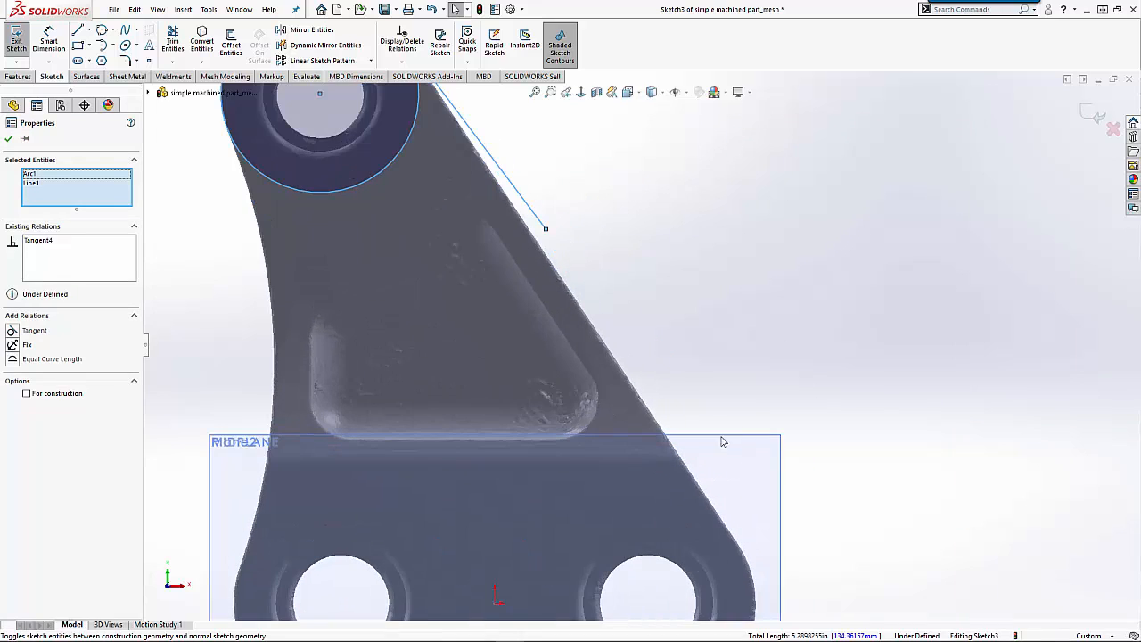
{"action": "mouse_move", "coordinate": [547, 234]}
{"action": "left_mouse_down"}
{"action": "mouse_move", "coordinate": [668, 357]}
{"action": "mouse_move", "coordinate": [655, 409]}
{"action": "left_mouse_up"}
{"action": "scroll", "coordinate": [648, 399], "scroll_direction": "down", "scroll_amount": 4}
{"action": "scroll", "coordinate": [631, 334], "scroll_direction": "up", "scroll_amount": 2}
{"action": "left_click", "coordinate": [644, 303]}
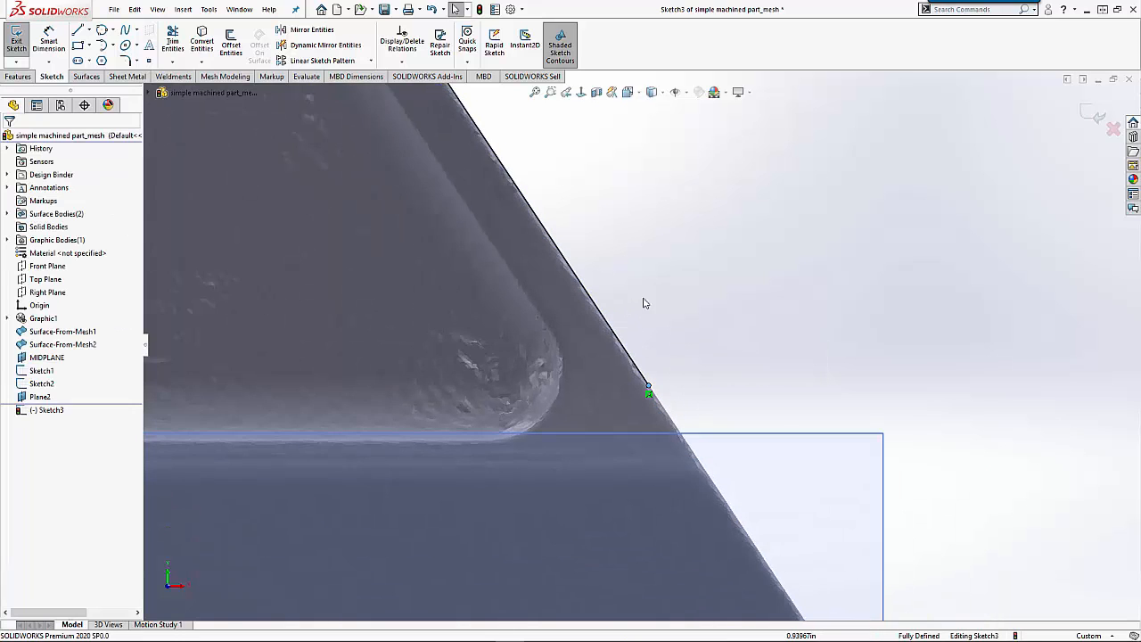
- Sketch a horizontal line about 2.02 in long below the bracket's bottom edge
{"action": "scroll", "coordinate": [641, 343], "scroll_direction": "up", "scroll_amount": 4}
{"action": "scroll", "coordinate": [617, 331], "scroll_direction": "up", "scroll_amount": 2}
{"action": "scroll", "coordinate": [613, 470], "scroll_direction": "down", "scroll_amount": 2}
{"action": "scroll", "coordinate": [611, 470], "scroll_direction": "down", "scroll_amount": 3}
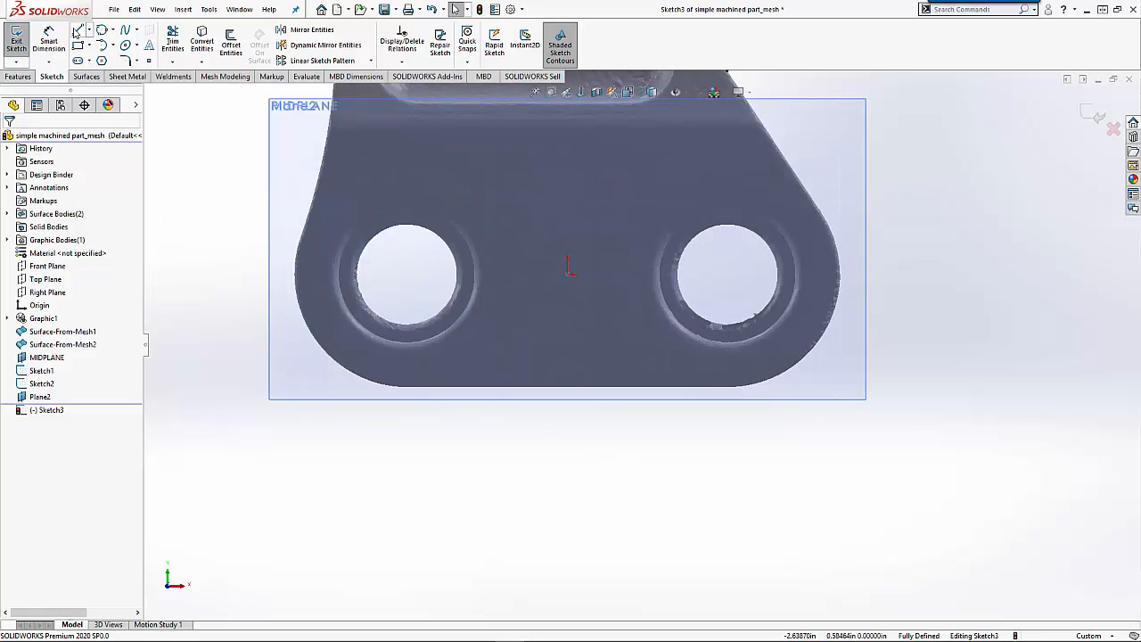
{"action": "left_click", "coordinate": [77, 30]}
{"action": "left_click", "coordinate": [410, 435]}
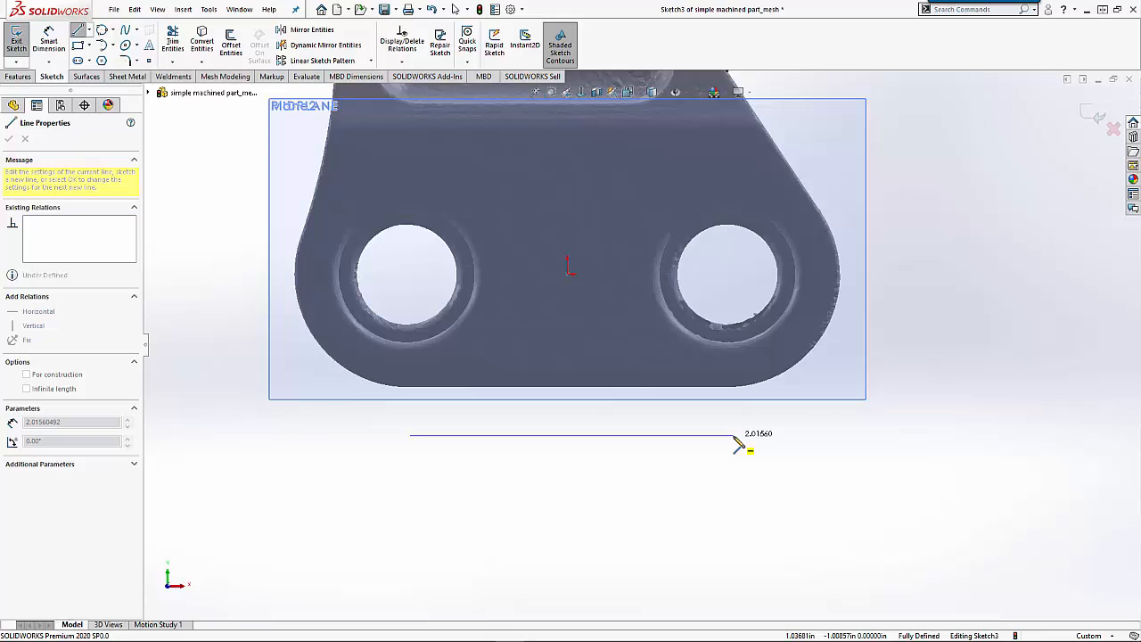
{"action": "left_click", "coordinate": [734, 435]}
{"action": "key", "text": "Escape"}
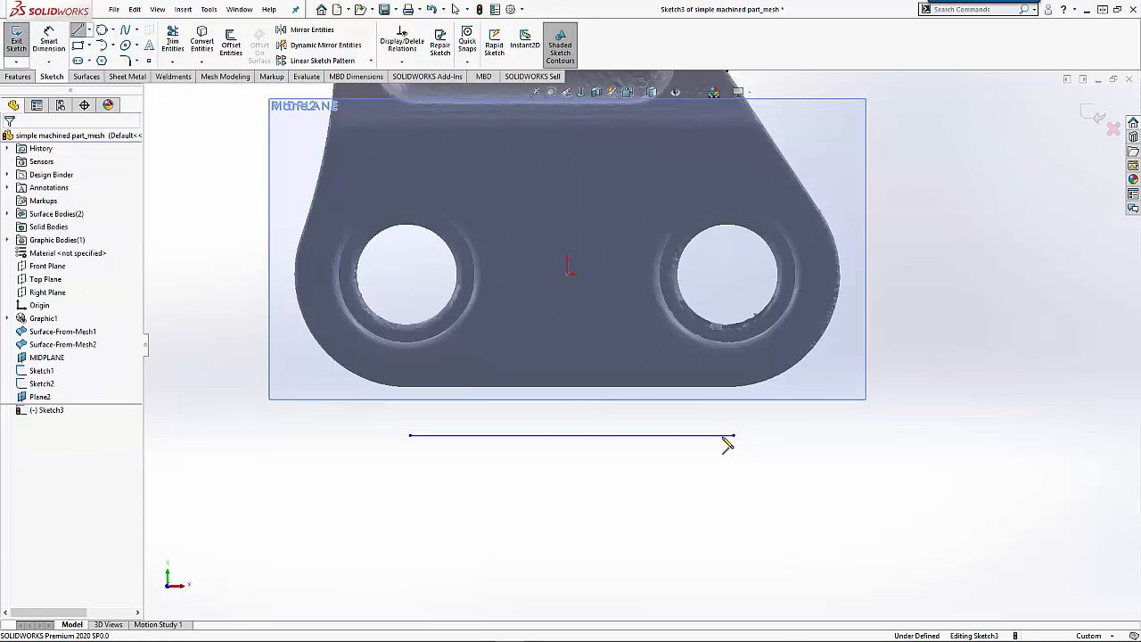
- Add a sketch point on the horizontal line and snap it to the mesh's bottom edge, bringing the line onto that edge
{"action": "left_click", "coordinate": [150, 61]}
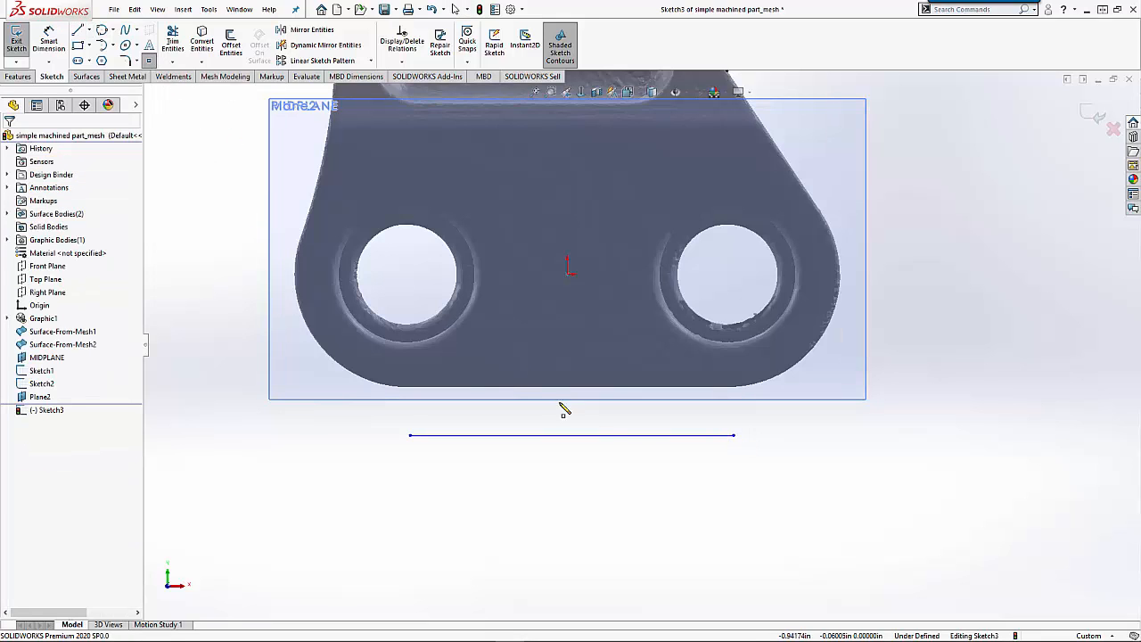
{"action": "left_click", "coordinate": [638, 435]}
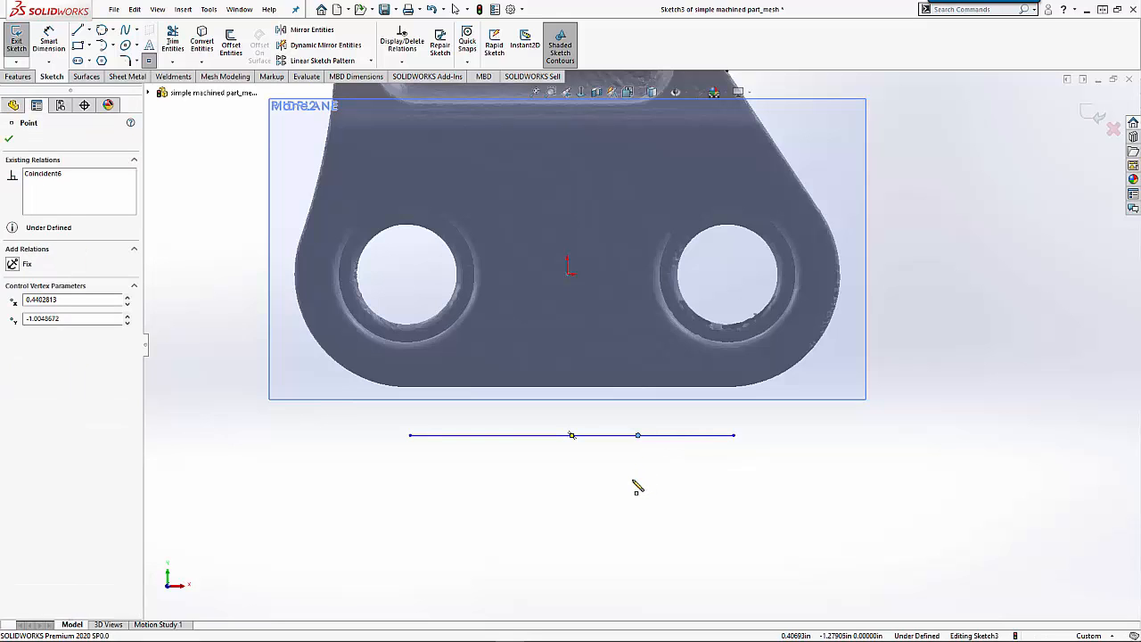
{"action": "key", "text": "Escape"}
{"action": "scroll", "coordinate": [638, 437], "scroll_direction": "down", "scroll_amount": 5}
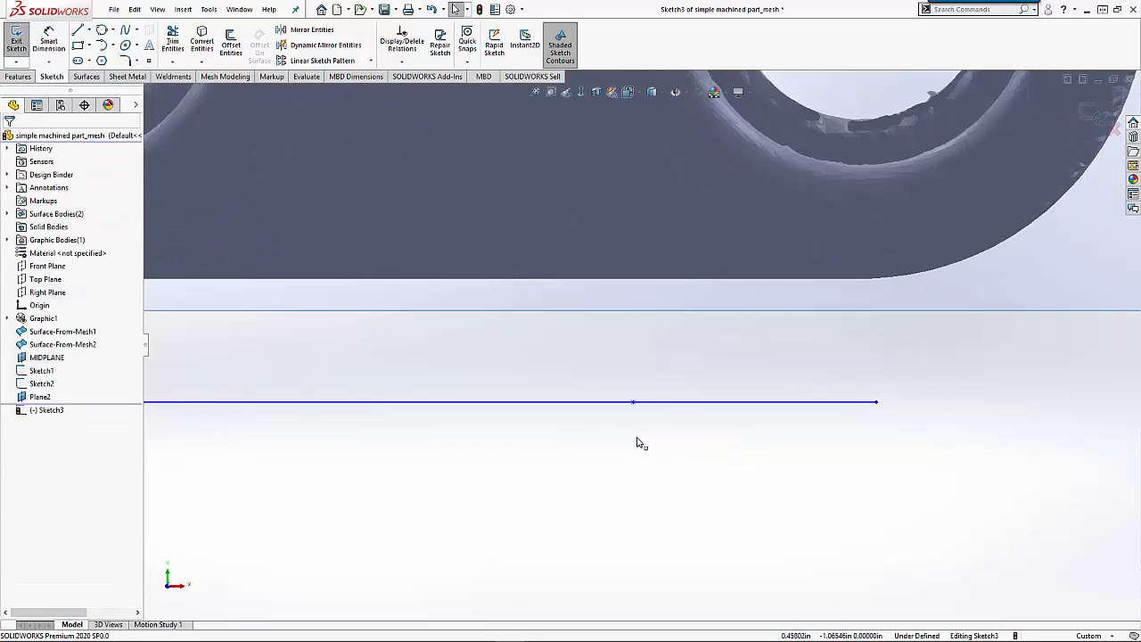
{"action": "left_click_drag", "start_coordinate": [633, 401], "coordinate": [561, 276]}
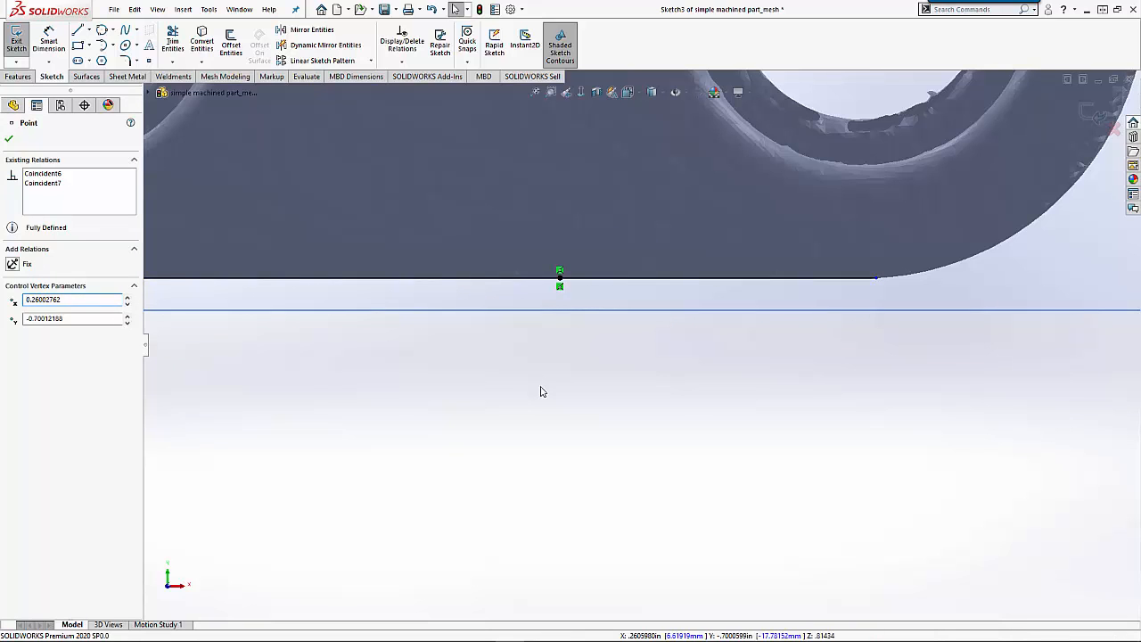
{"action": "left_click", "coordinate": [540, 389]}
{"action": "scroll", "coordinate": [543, 397], "scroll_direction": "up", "scroll_amount": 5}
{"action": "scroll", "coordinate": [530, 383], "scroll_direction": "up", "scroll_amount": 5}
{"action": "scroll", "coordinate": [552, 200], "scroll_direction": "down", "scroll_amount": 3}
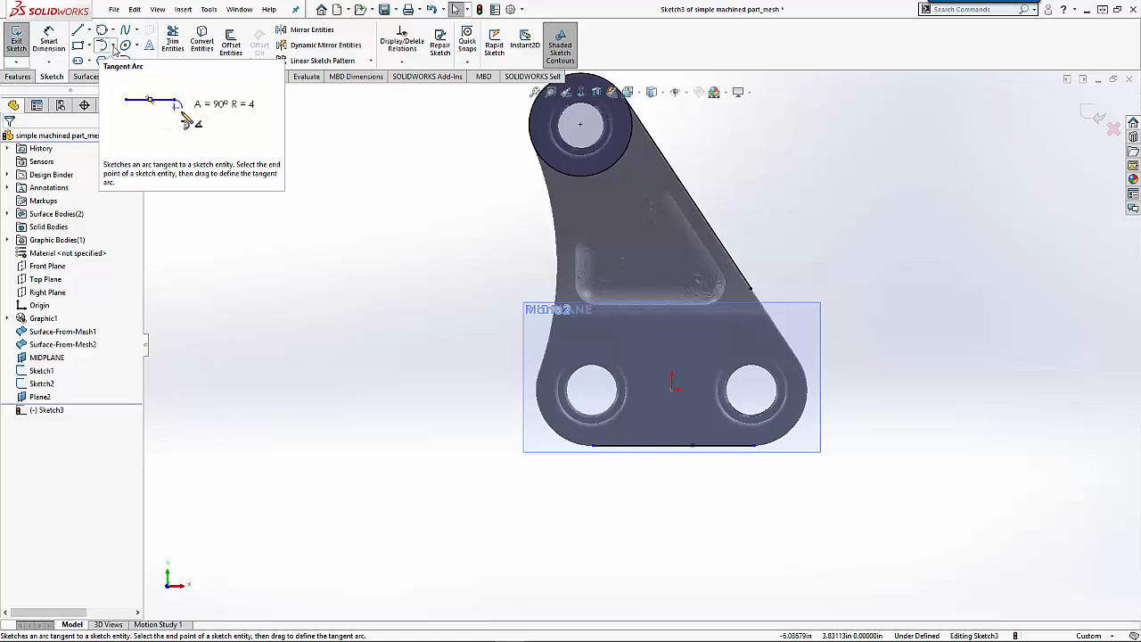
- Sketch a three-point arc alongside the bracket's concave edge, from beside the circle down to near the lower lobe
{"action": "left_click", "coordinate": [113, 50]}
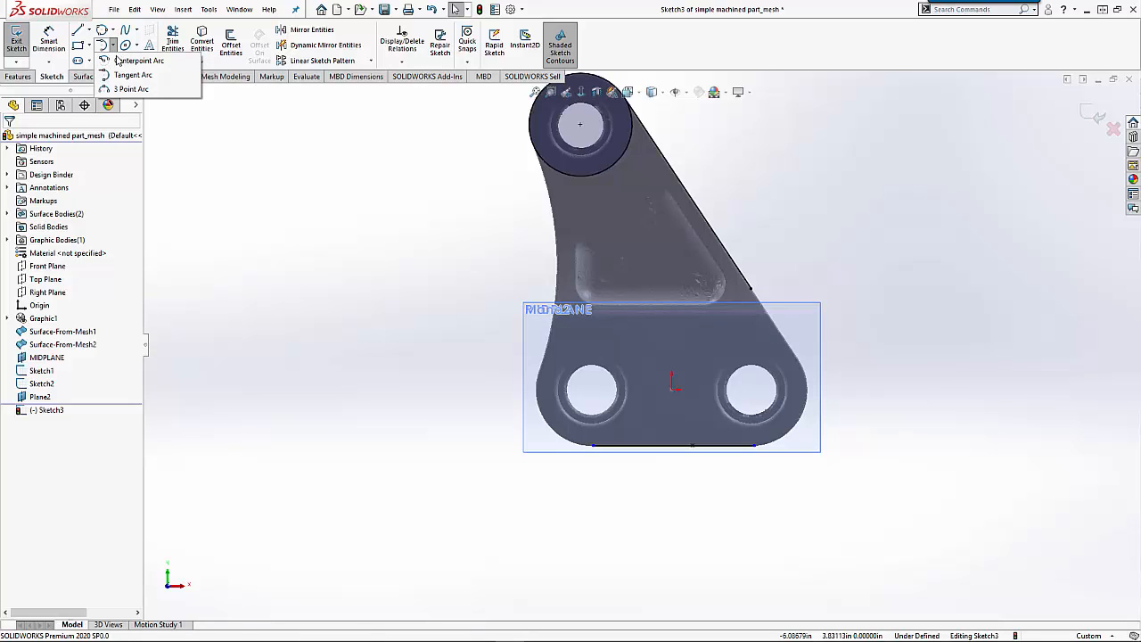
{"action": "left_click", "coordinate": [122, 92]}
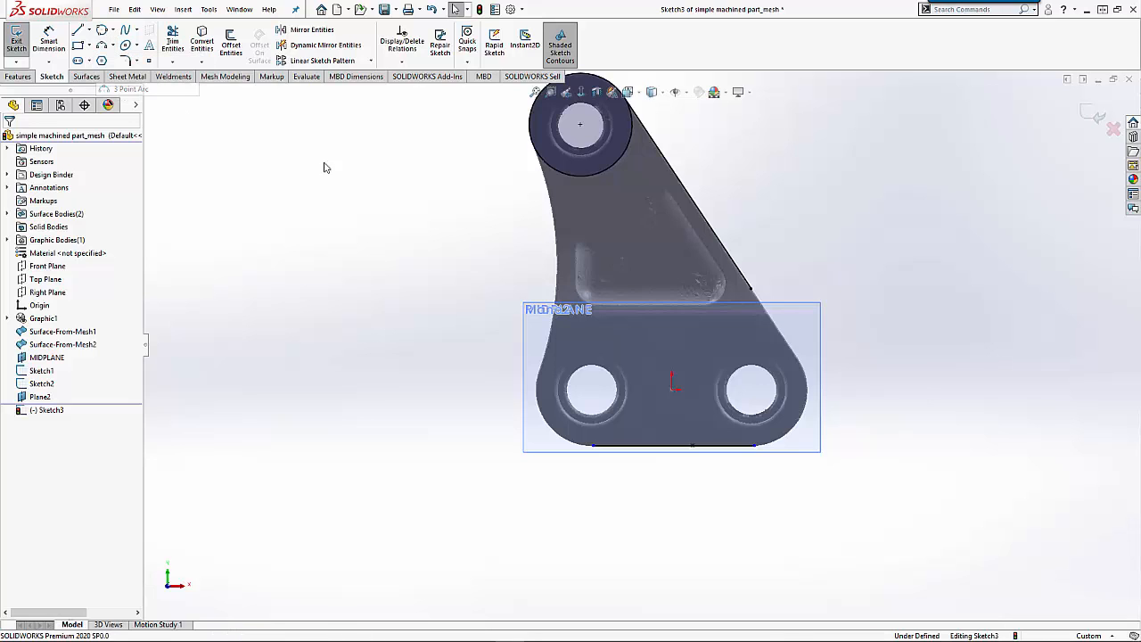
{"action": "left_click", "coordinate": [534, 167]}
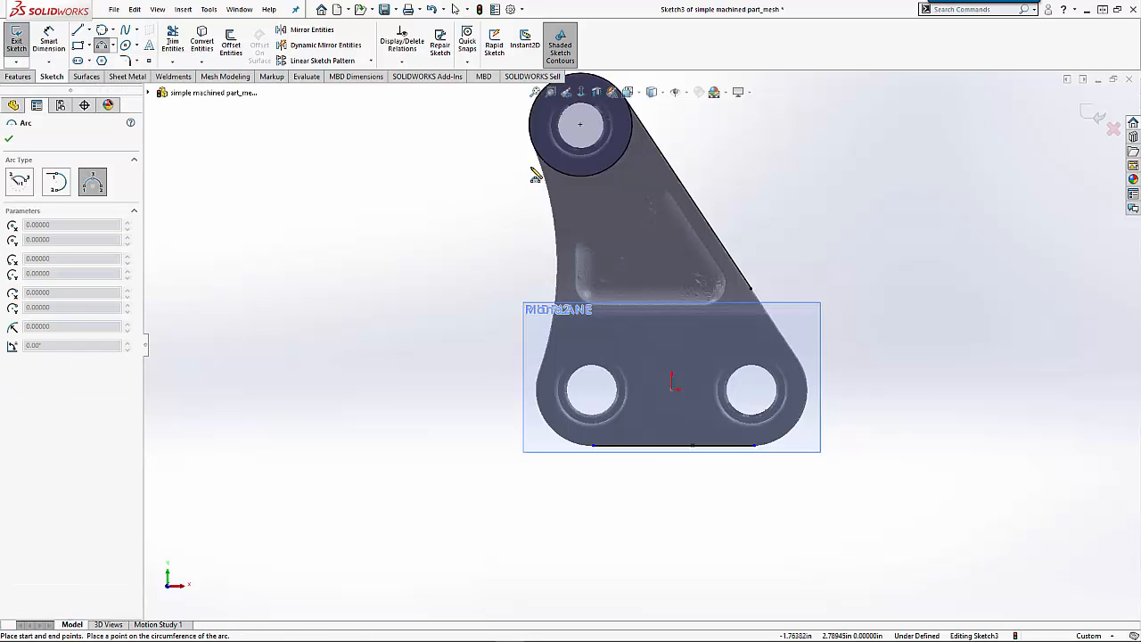
{"action": "left_click", "coordinate": [538, 348]}
{"action": "left_click", "coordinate": [553, 273]}
{"action": "key", "text": "Escape"}
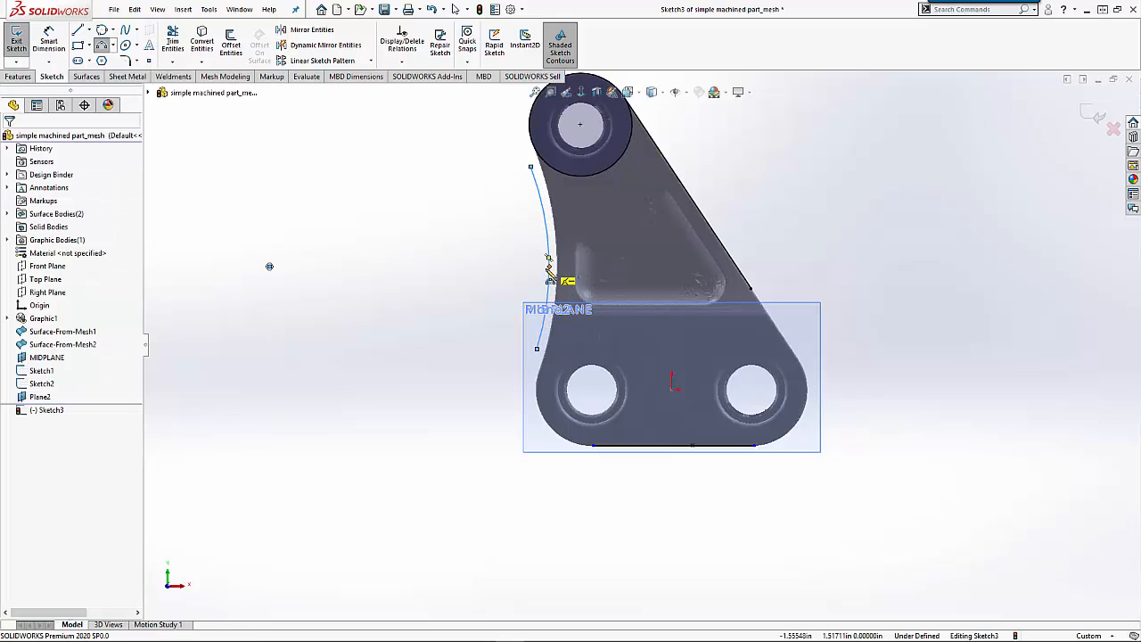
- Make the new arc's upper endpoint coincident with the circle around the upper boss
{"action": "scroll", "coordinate": [495, 152], "scroll_direction": "down", "scroll_amount": 3}
{"action": "scroll", "coordinate": [568, 181], "scroll_direction": "down", "scroll_amount": 2}
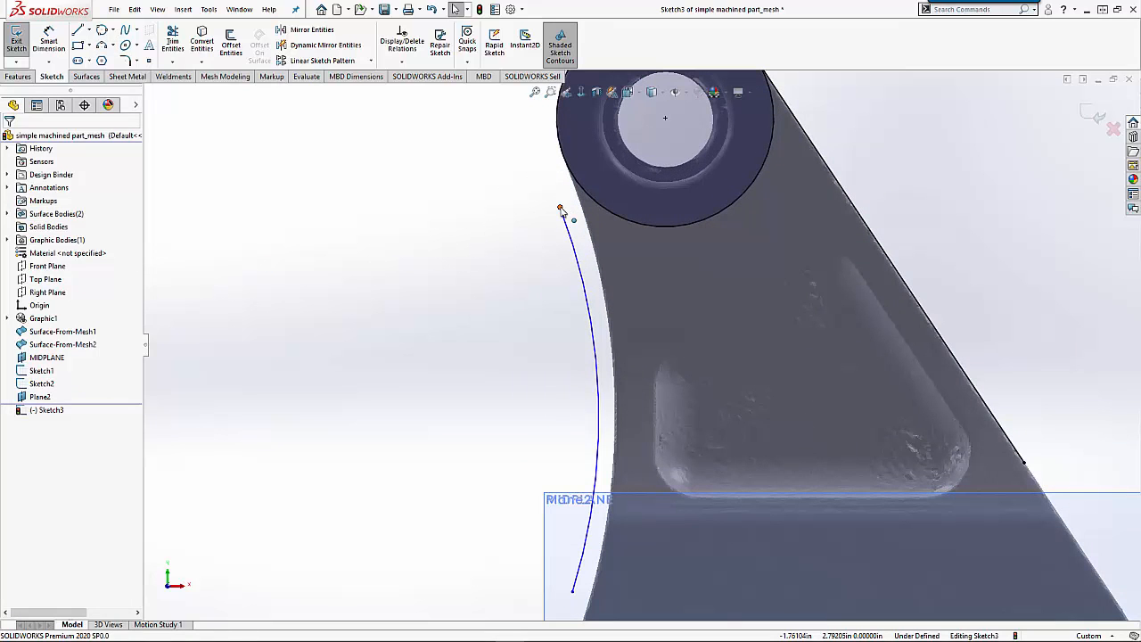
{"action": "left_click", "coordinate": [562, 211]}
{"action": "left_click", "coordinate": [576, 172], "text": "ctrl"}
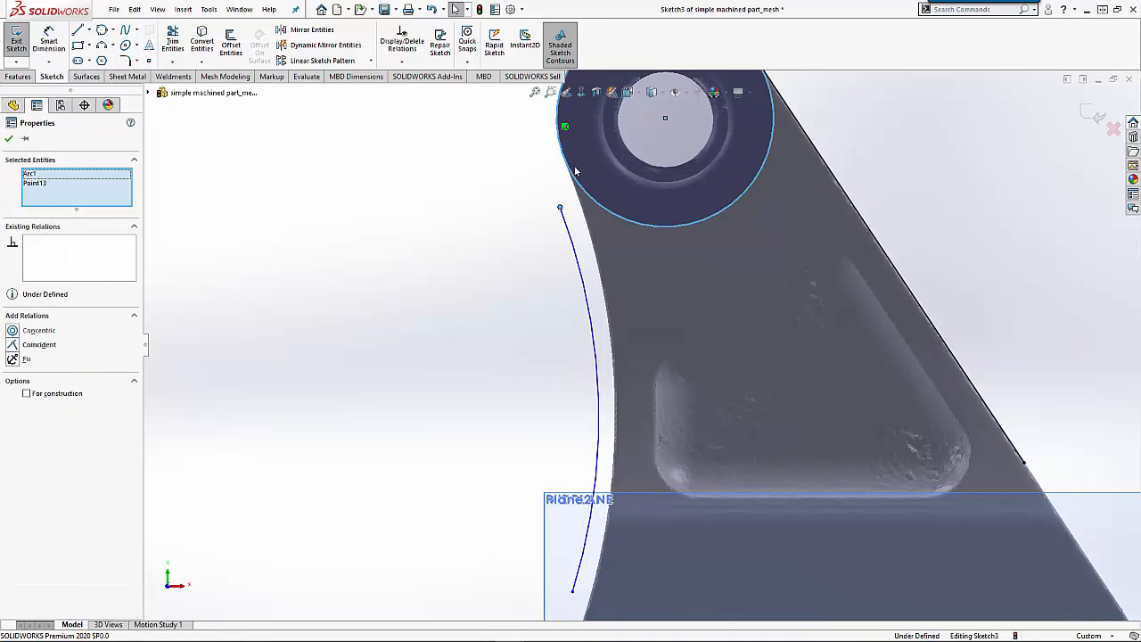
{"action": "left_click", "coordinate": [623, 123]}
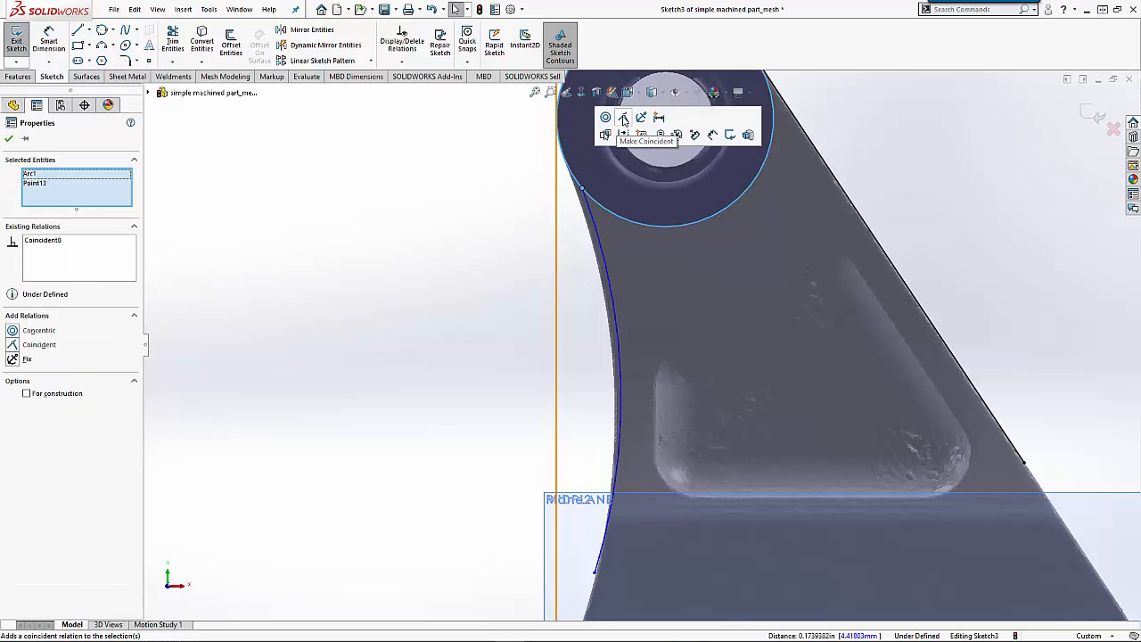
{"action": "left_click", "coordinate": [479, 180]}
- Make the concave arc tangent to the circle around the upper boss
{"action": "left_click", "coordinate": [595, 229]}
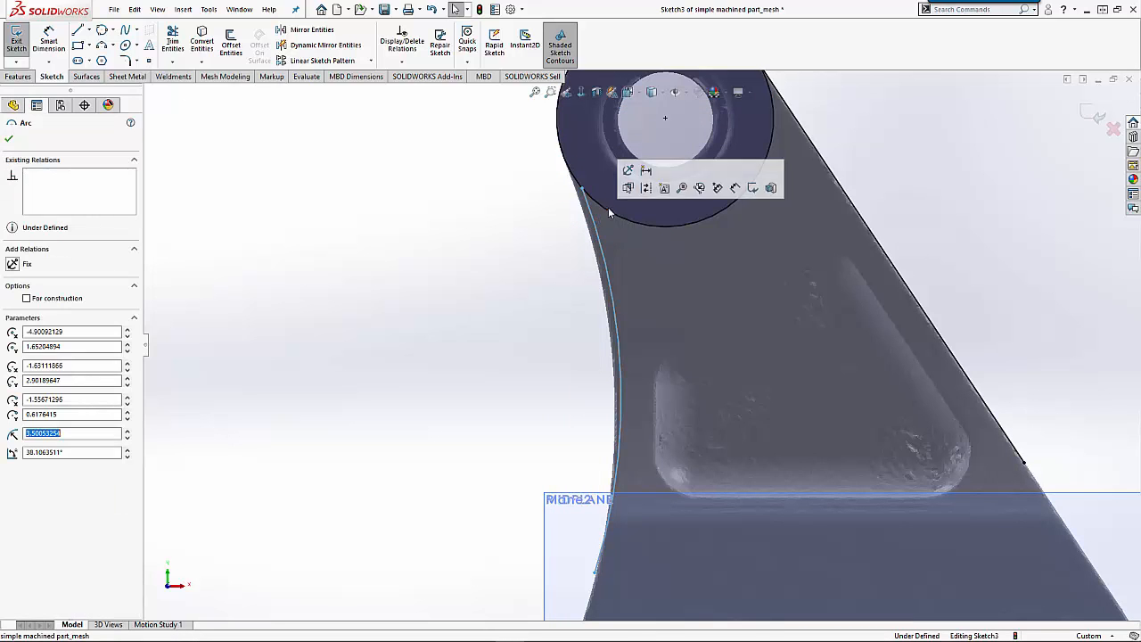
{"action": "left_click", "coordinate": [620, 217], "text": "ctrl"}
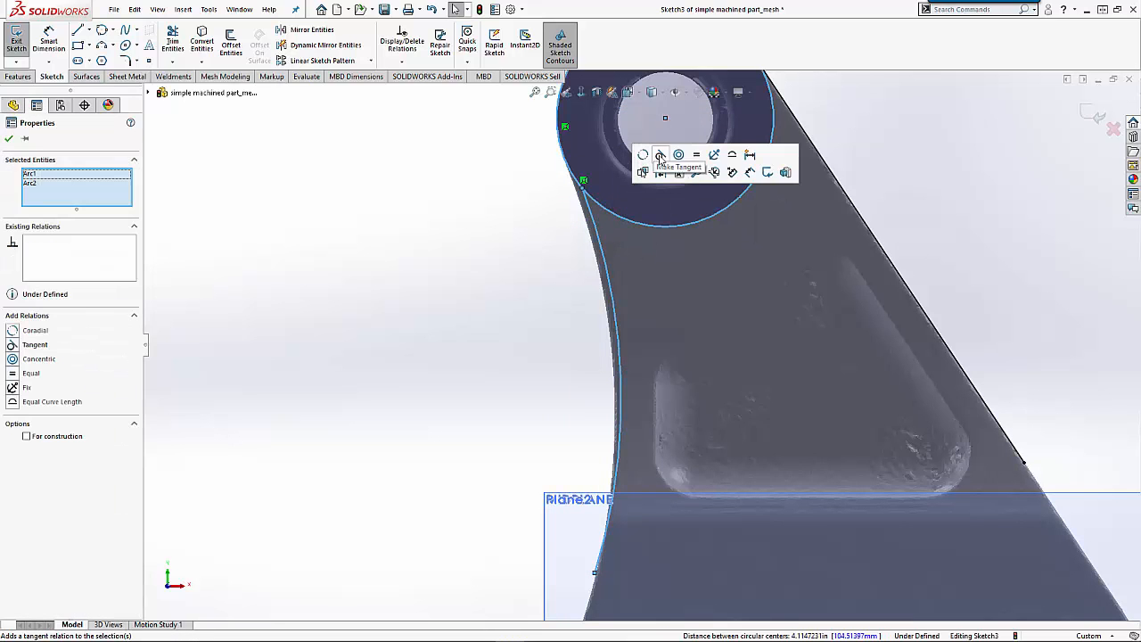
{"action": "left_click", "coordinate": [660, 154]}
{"action": "left_click", "coordinate": [502, 223]}
- Snap the arc's lower endpoint onto a mesh point on the concave edge so the arc follows the scan
{"action": "scroll", "coordinate": [597, 402], "scroll_direction": "up", "scroll_amount": 2}
{"action": "scroll", "coordinate": [577, 581], "scroll_direction": "down", "scroll_amount": 4}
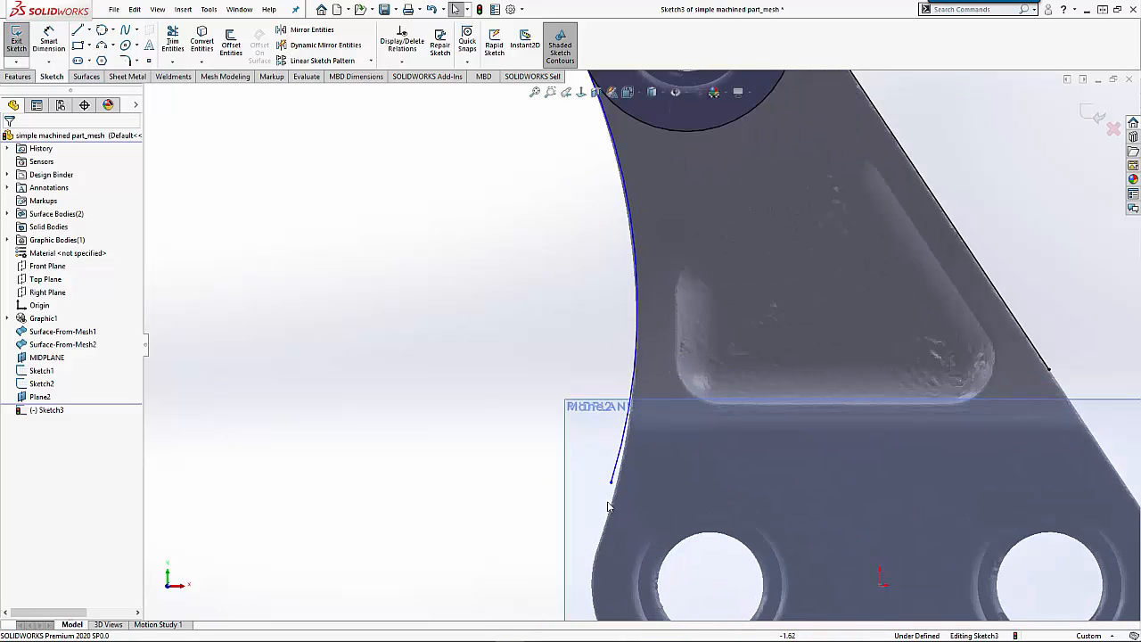
{"action": "left_click_drag", "start_coordinate": [609, 461], "coordinate": [637, 371]}
{"action": "scroll", "coordinate": [636, 216], "scroll_direction": "up", "scroll_amount": 3}
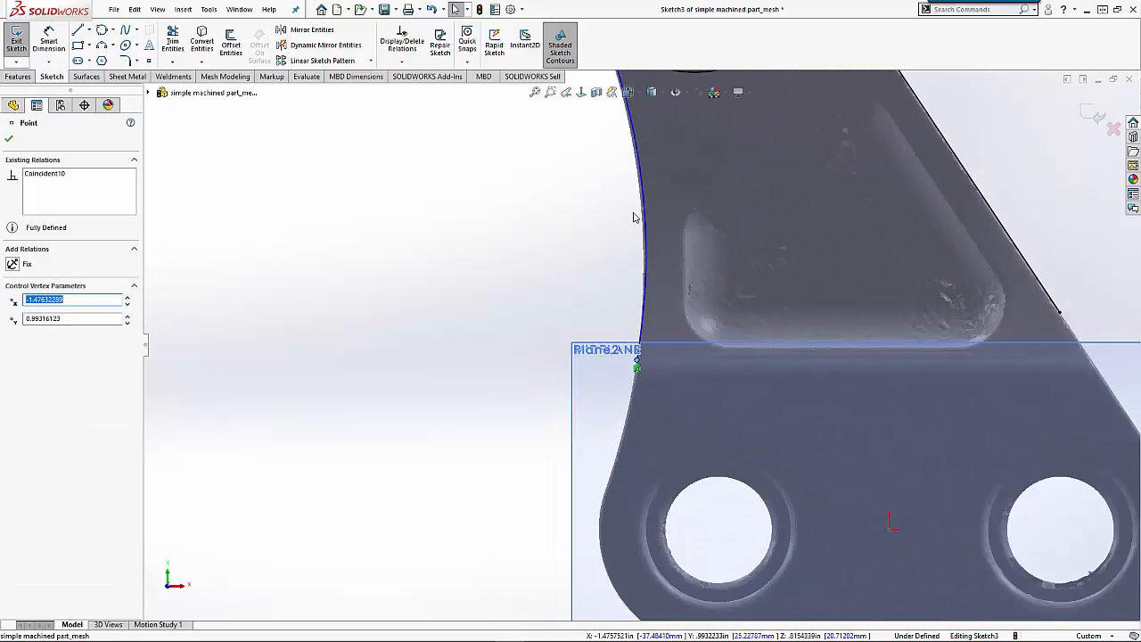
{"action": "left_click", "coordinate": [643, 230]}
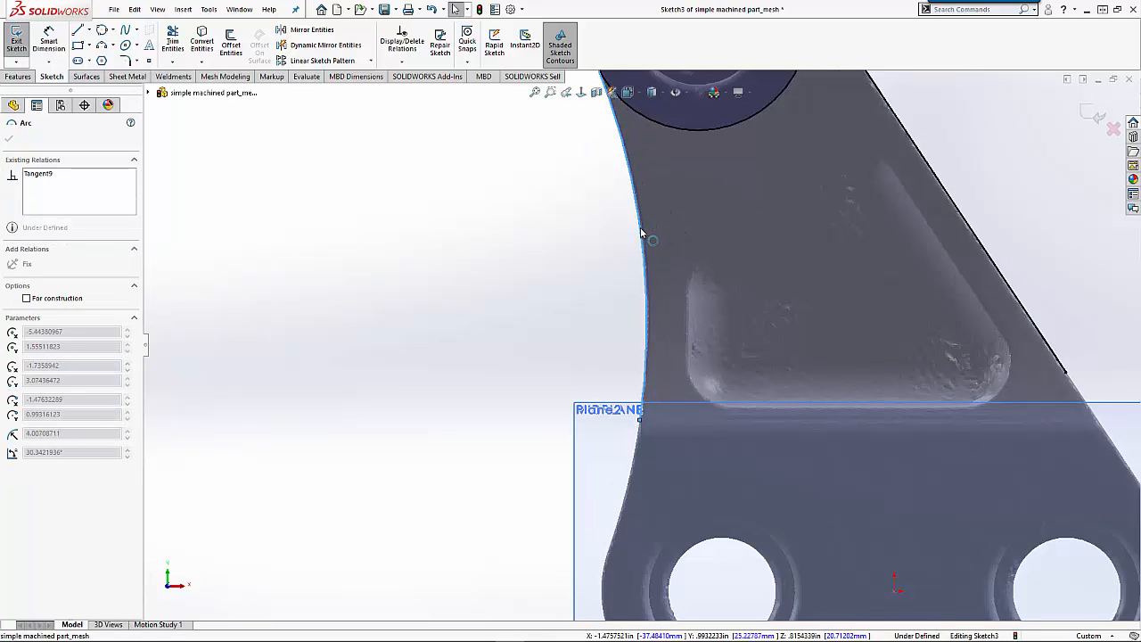
{"action": "left_click", "coordinate": [543, 283]}
- Start a Sketch Fillet between the bottom line and both the concave arc and the slanted line, accepting deletion of the corners' relations
{"action": "scroll", "coordinate": [543, 370], "scroll_direction": "up", "scroll_amount": 5}
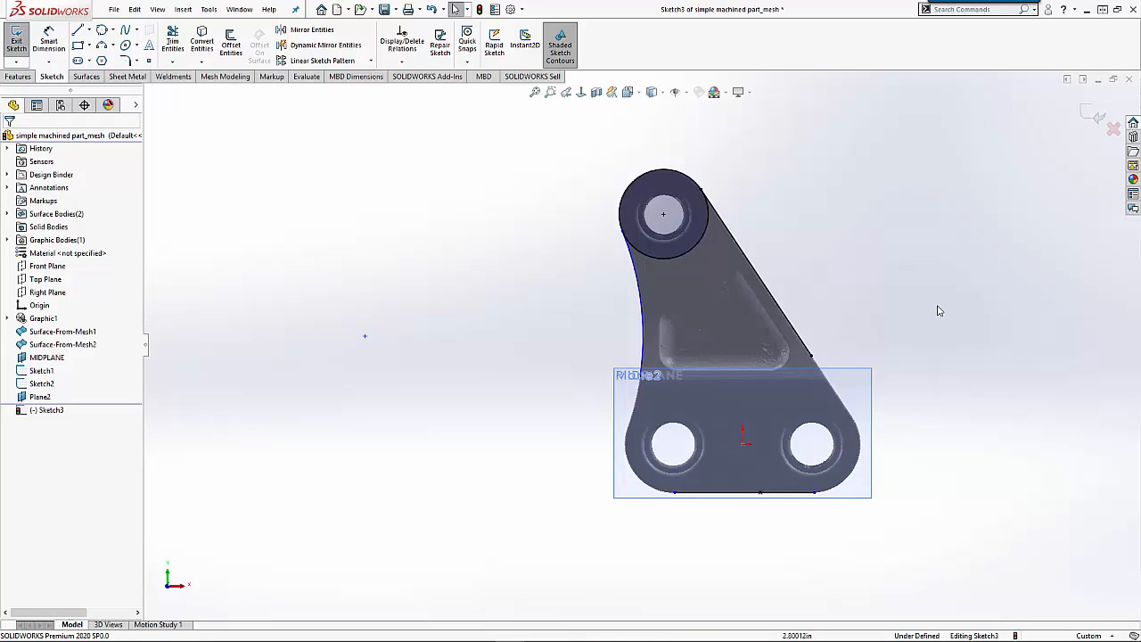
{"action": "scroll", "coordinate": [937, 306], "scroll_direction": "down", "scroll_amount": 2}
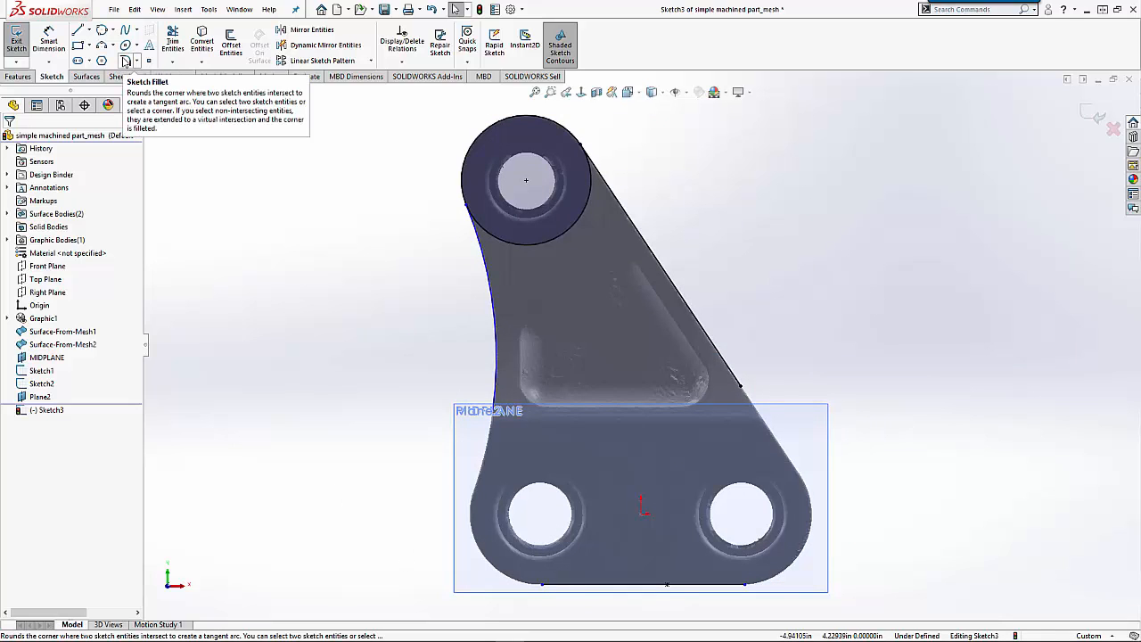
{"action": "left_click", "coordinate": [125, 60]}
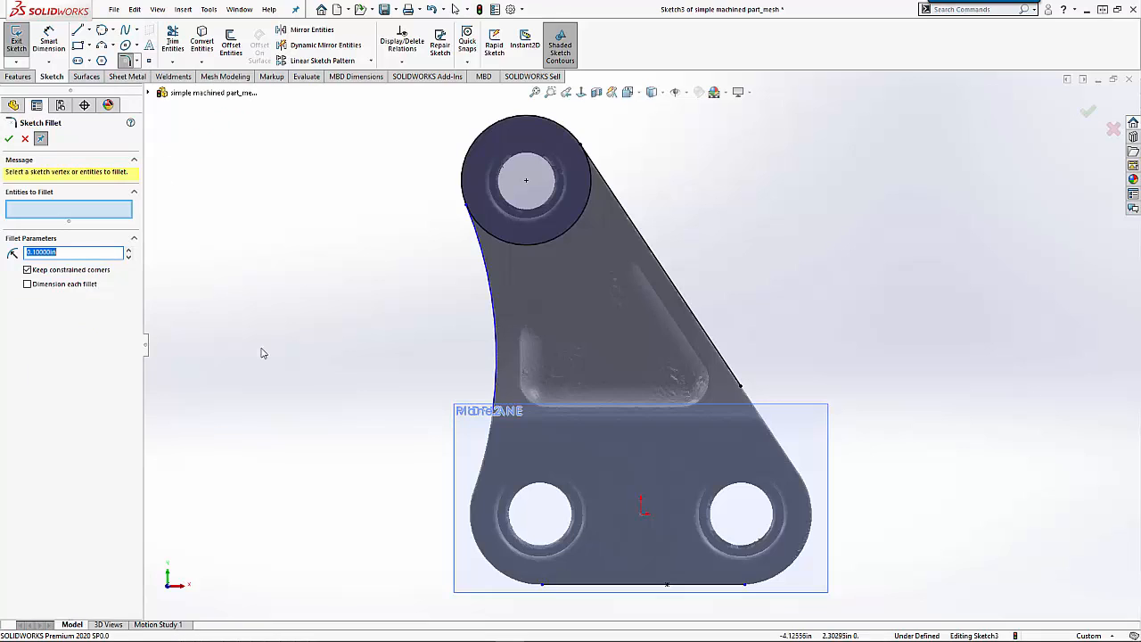
{"action": "left_click", "coordinate": [497, 392]}
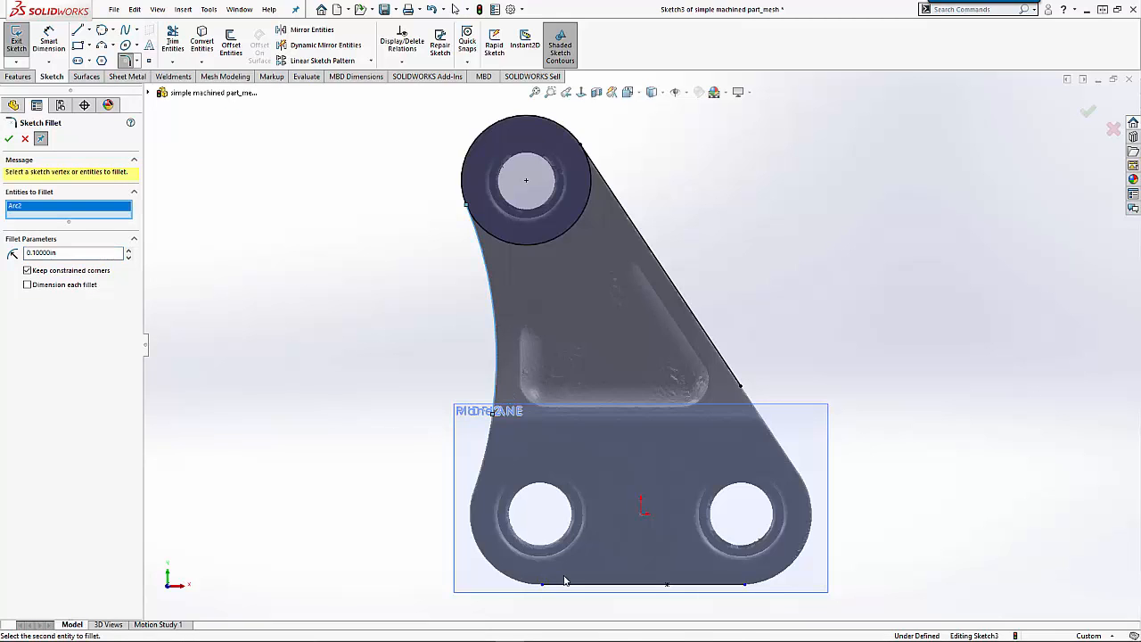
{"action": "left_click", "coordinate": [564, 587]}
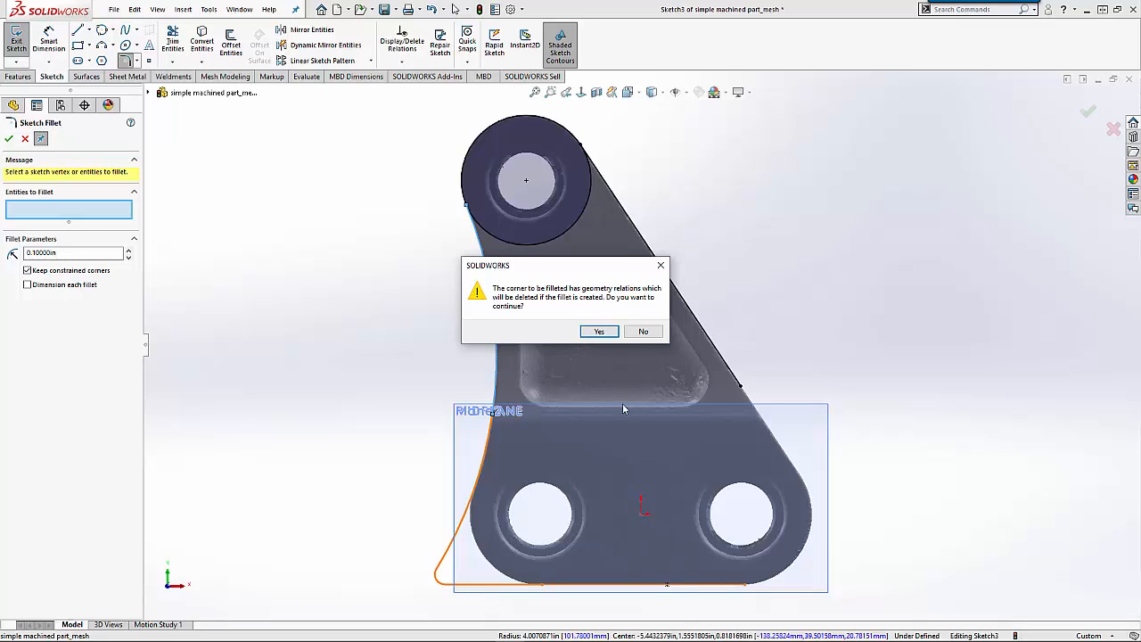
{"action": "left_click", "coordinate": [598, 333]}
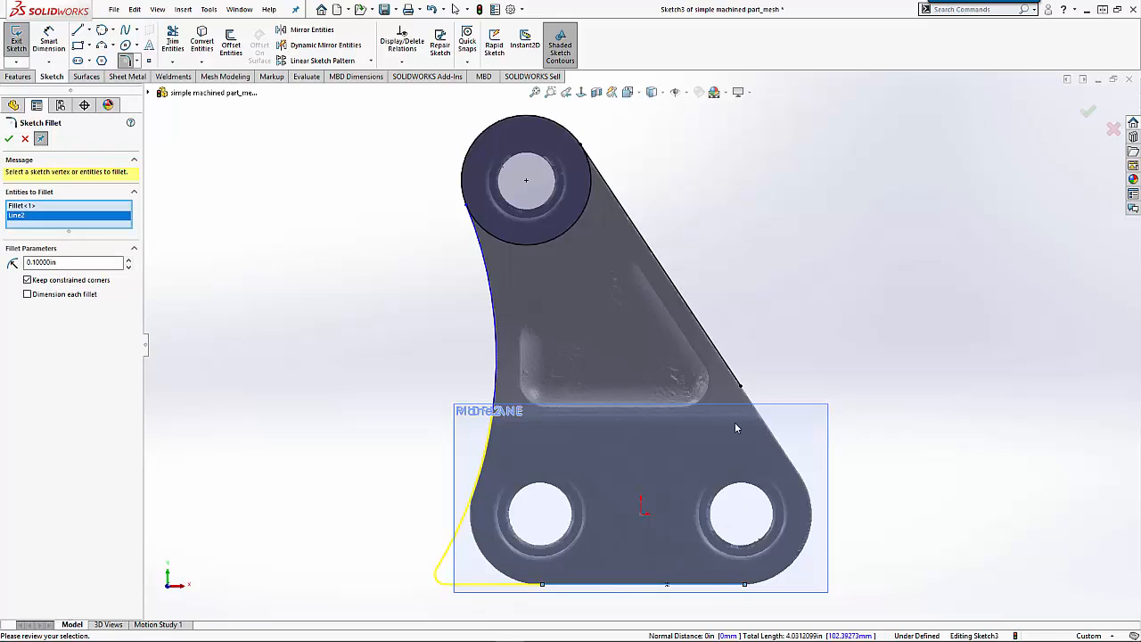
{"action": "left_click", "coordinate": [737, 378]}
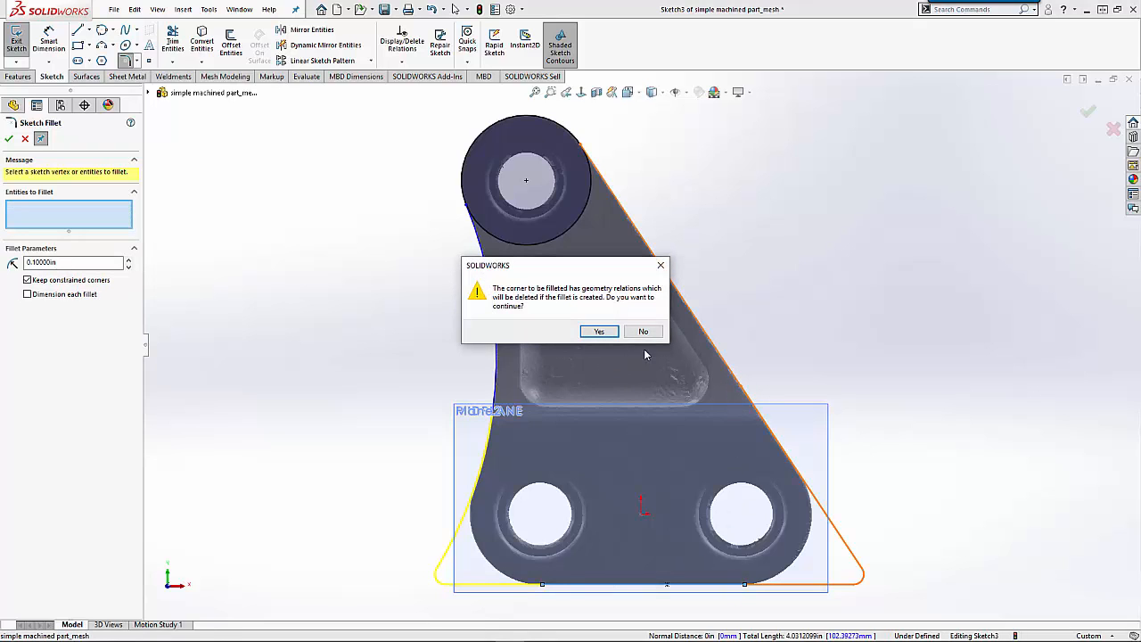
{"action": "left_click", "coordinate": [598, 332]}
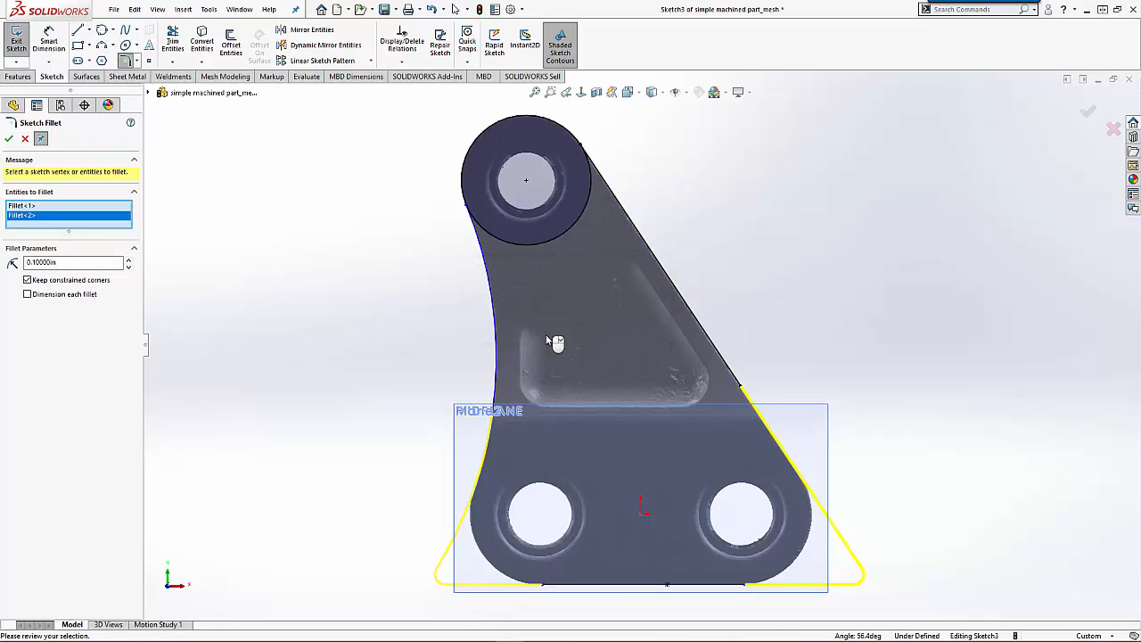
- Set the radius of both lower corner fillets to 0.7 in to match the mesh and create them
{"action": "left_click", "coordinate": [128, 260]}
{"action": "left_click", "coordinate": [128, 259]}
{"action": "left_click", "coordinate": [127, 259]}
{"action": "left_click", "coordinate": [128, 260]}
{"action": "left_click", "coordinate": [127, 260]}
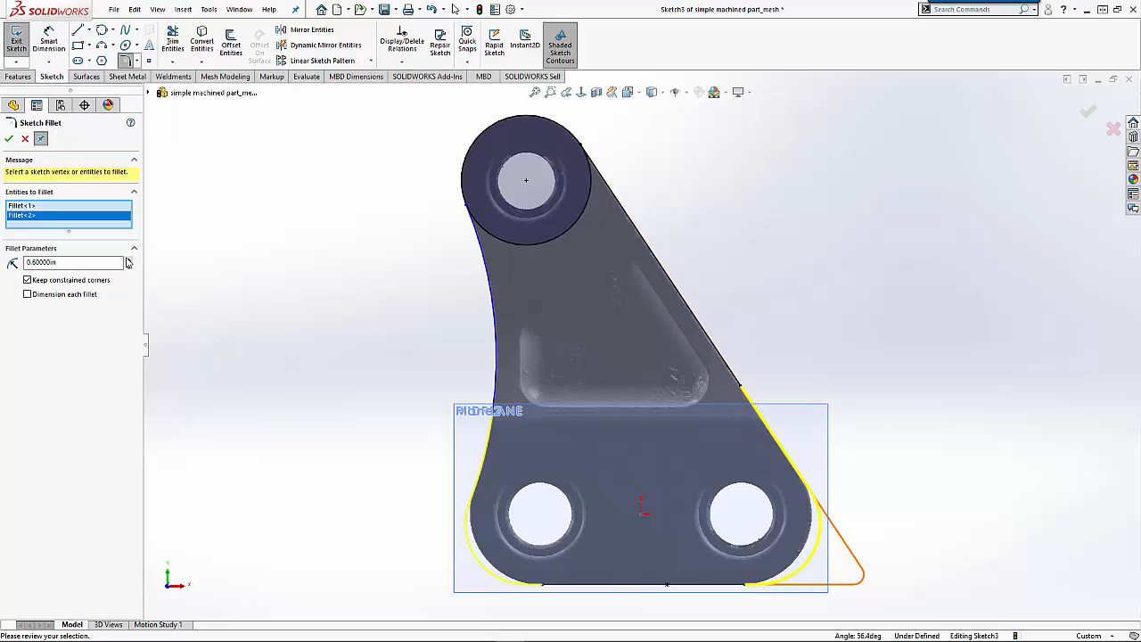
{"action": "left_click", "coordinate": [127, 259]}
{"action": "scroll", "coordinate": [522, 553], "scroll_direction": "down", "scroll_amount": 4}
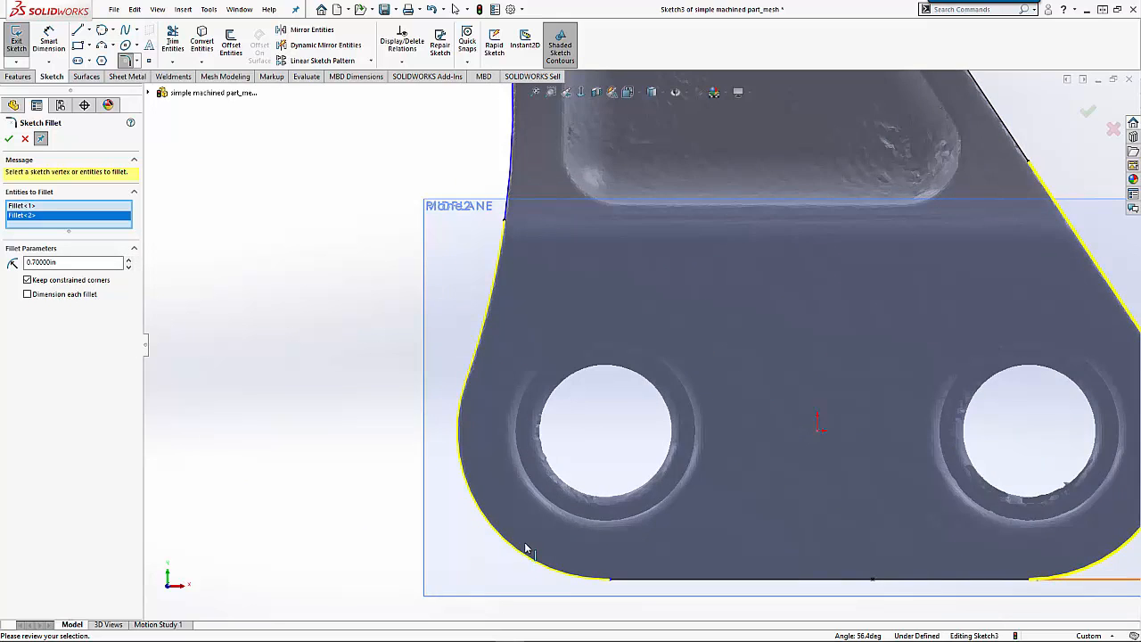
{"action": "scroll", "coordinate": [525, 542], "scroll_direction": "down", "scroll_amount": 4}
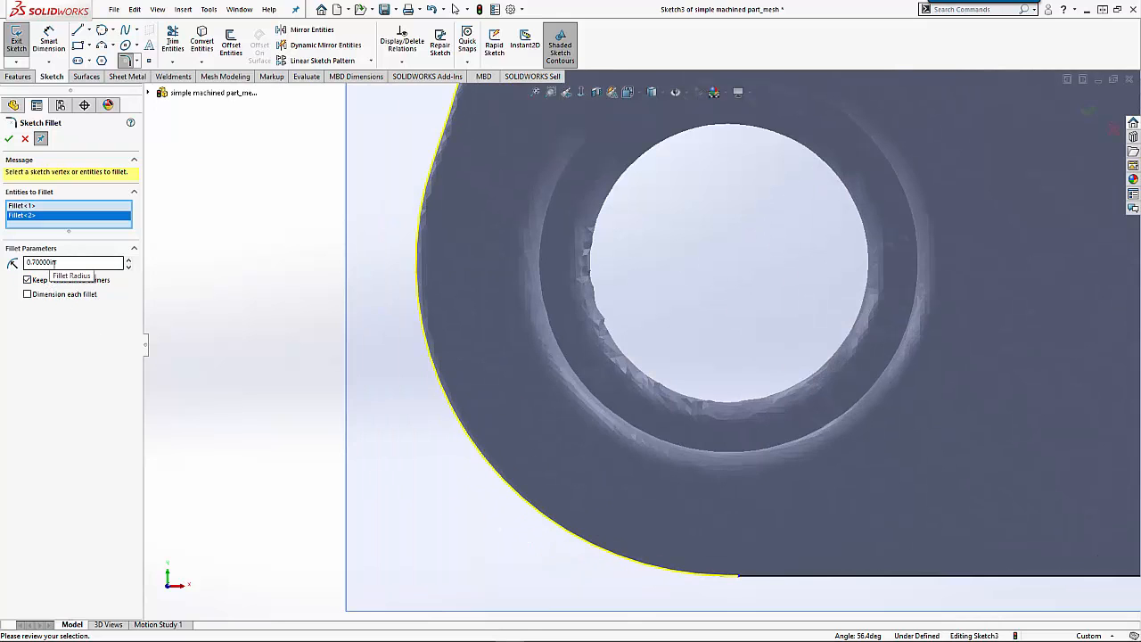
{"action": "scroll", "coordinate": [701, 318], "scroll_direction": "up", "scroll_amount": 8}
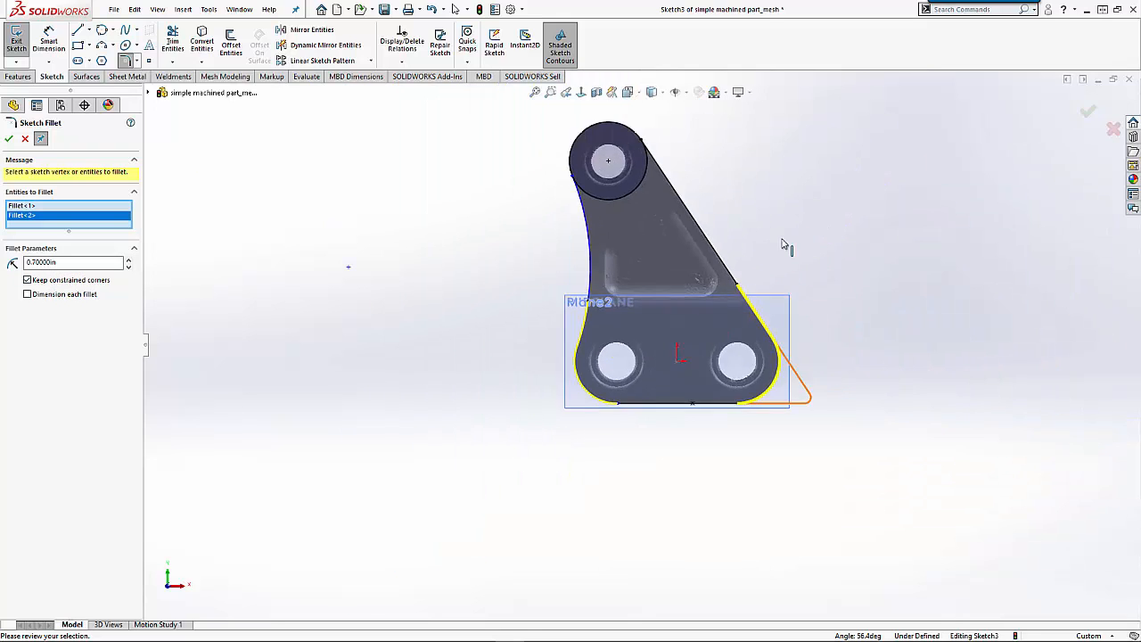
{"action": "scroll", "coordinate": [785, 245], "scroll_direction": "down", "scroll_amount": 1}
{"action": "left_click", "coordinate": [9, 140]}
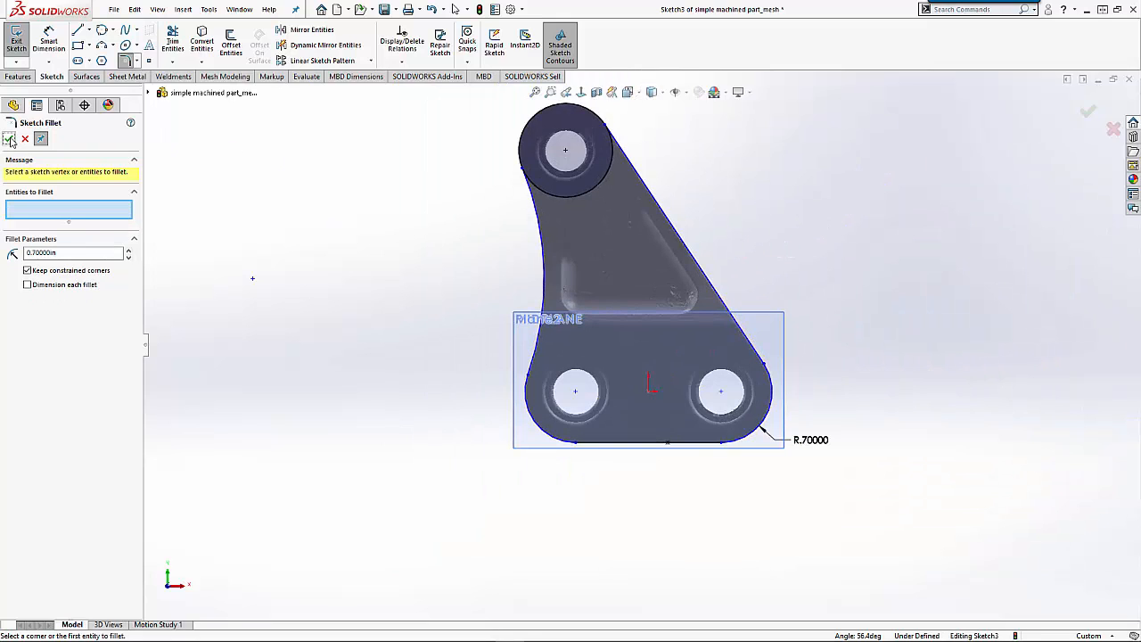
- Power-trim the inner portion of the upper circle so that the profile forms one closed outline
{"action": "left_click", "coordinate": [172, 40]}
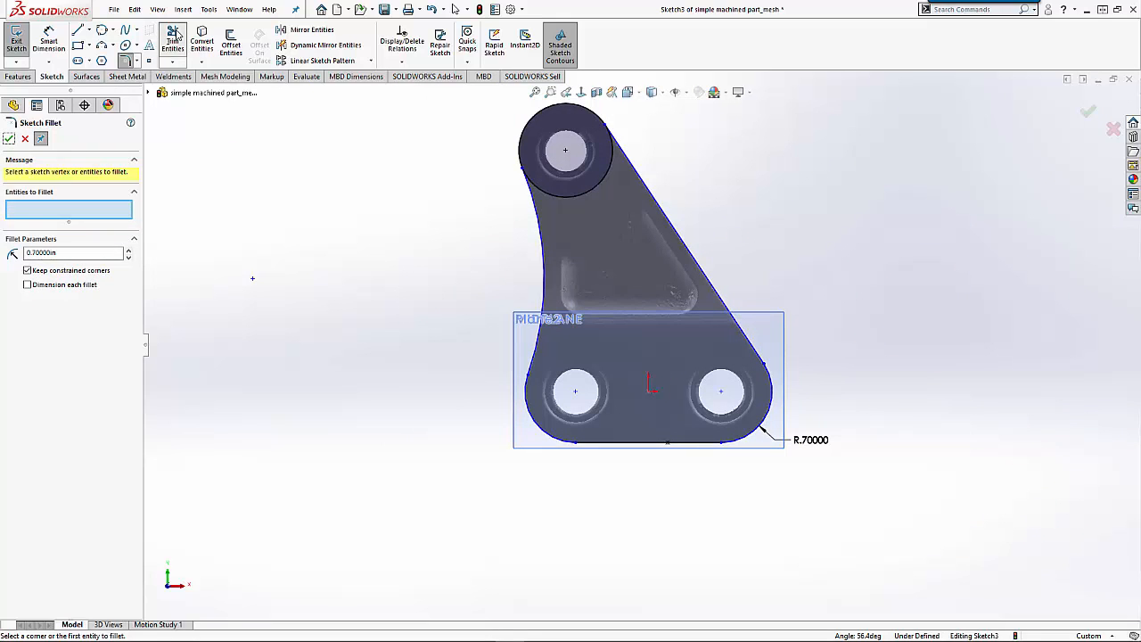
{"action": "left_click_drag", "start_coordinate": [602, 219], "coordinate": [583, 184]}
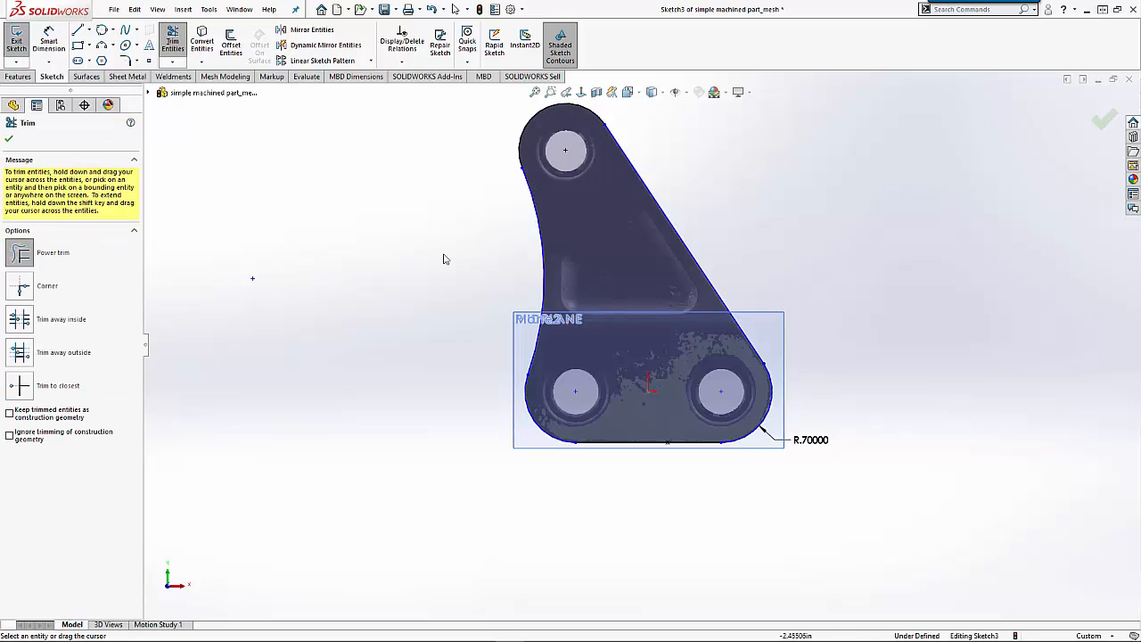
{"action": "mouse_move", "coordinate": [442, 274]}
{"action": "middle_mouse_down"}
{"action": "mouse_move", "coordinate": [360, 300]}
{"action": "mouse_move", "coordinate": [362, 318]}
{"action": "middle_mouse_up"}
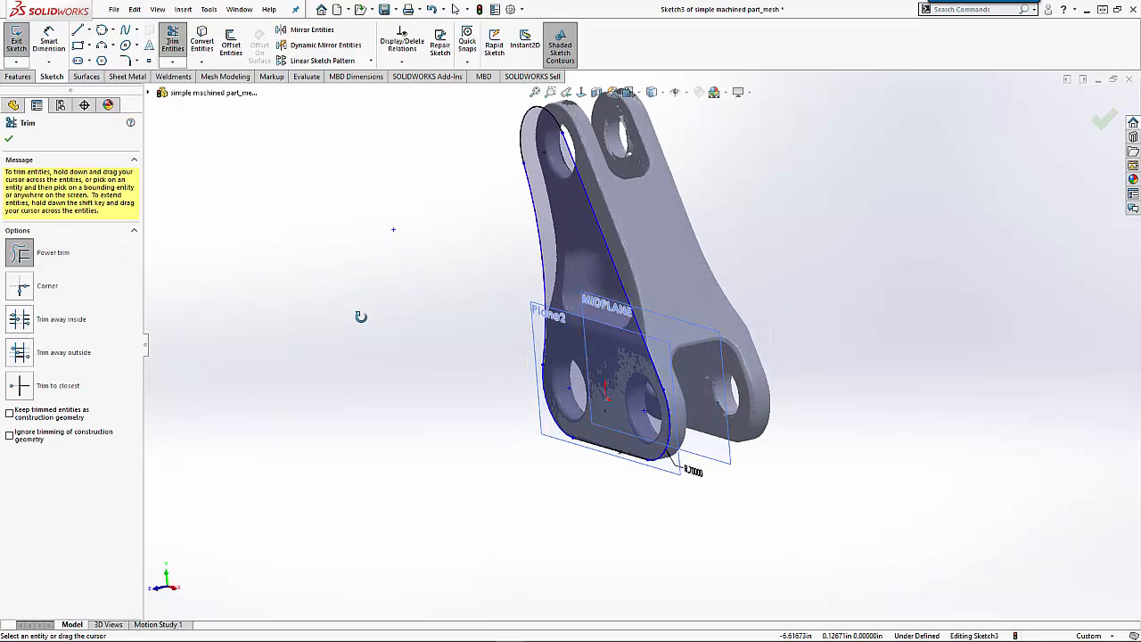
{"action": "left_click", "coordinate": [9, 142]}
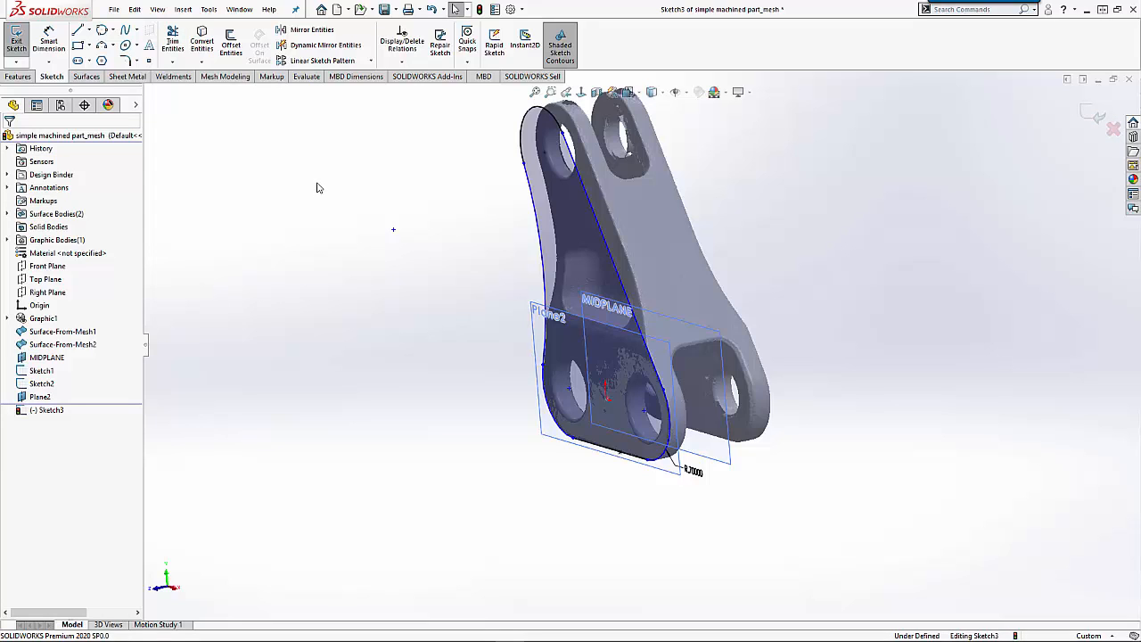
- Extrude the closed profile from Plane2 up to the Sketch2 point on the far side of the bracket
{"action": "middle_click_drag", "start_coordinate": [745, 271], "coordinate": [701, 287]}
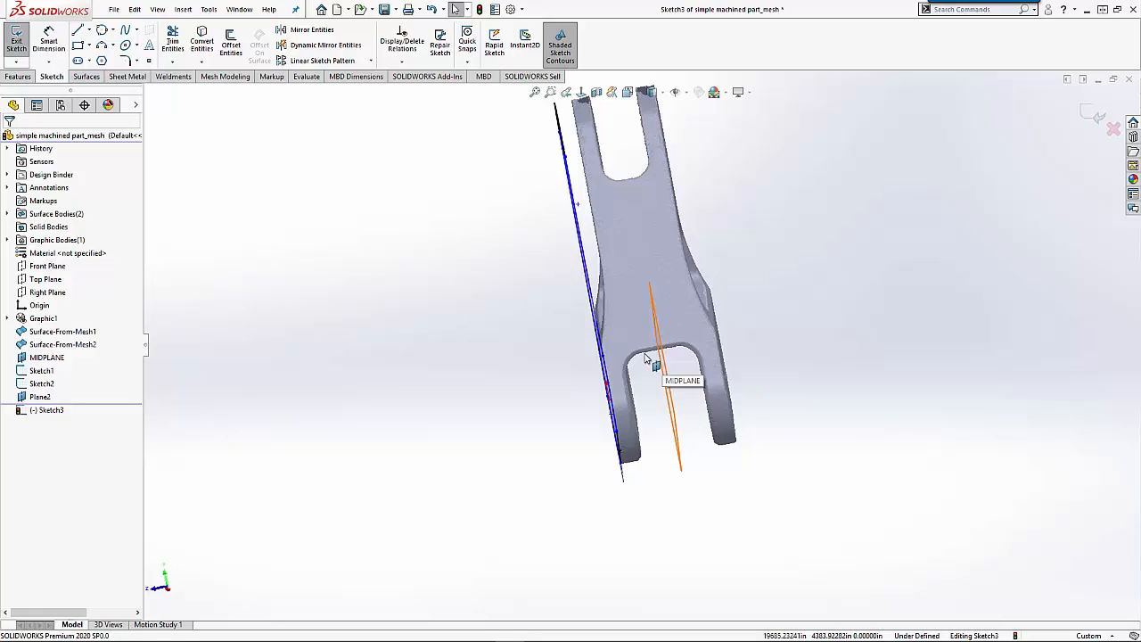
{"action": "middle_click_drag", "start_coordinate": [428, 360], "coordinate": [481, 366]}
{"action": "key", "text": "z"}
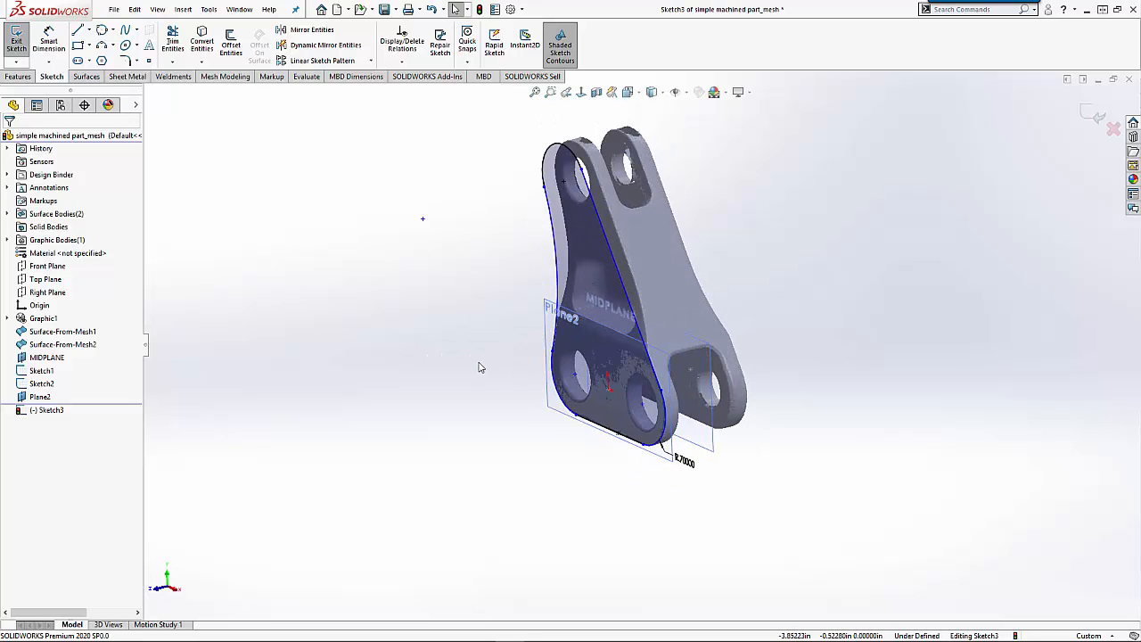
{"action": "left_click", "coordinate": [19, 76]}
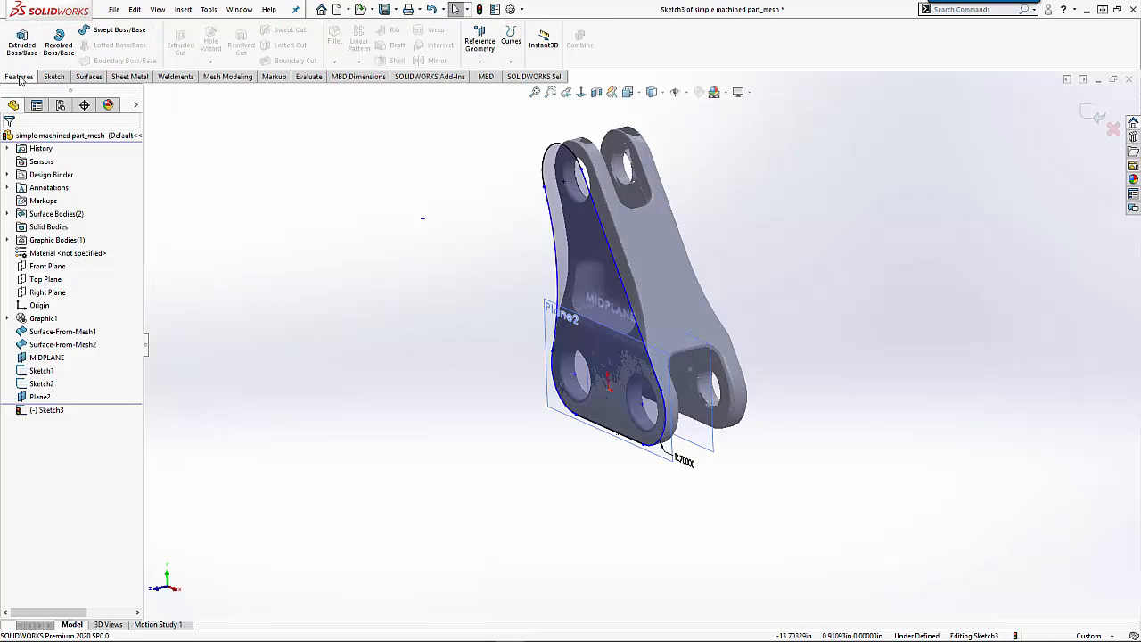
{"action": "left_click", "coordinate": [23, 42]}
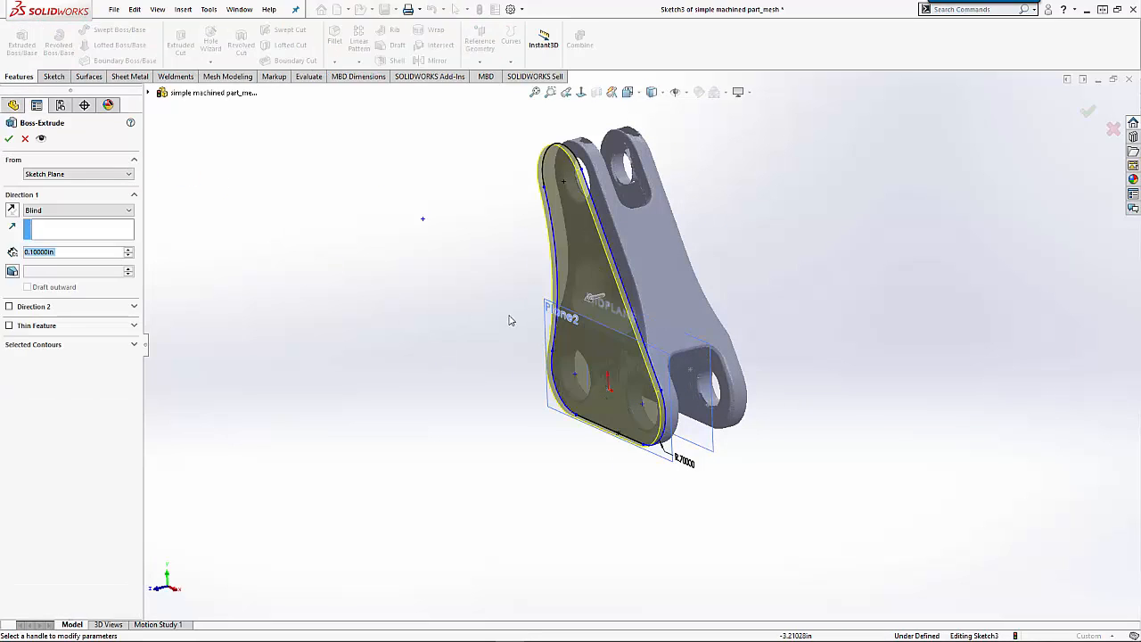
{"action": "middle_click_drag", "start_coordinate": [510, 320], "coordinate": [472, 326]}
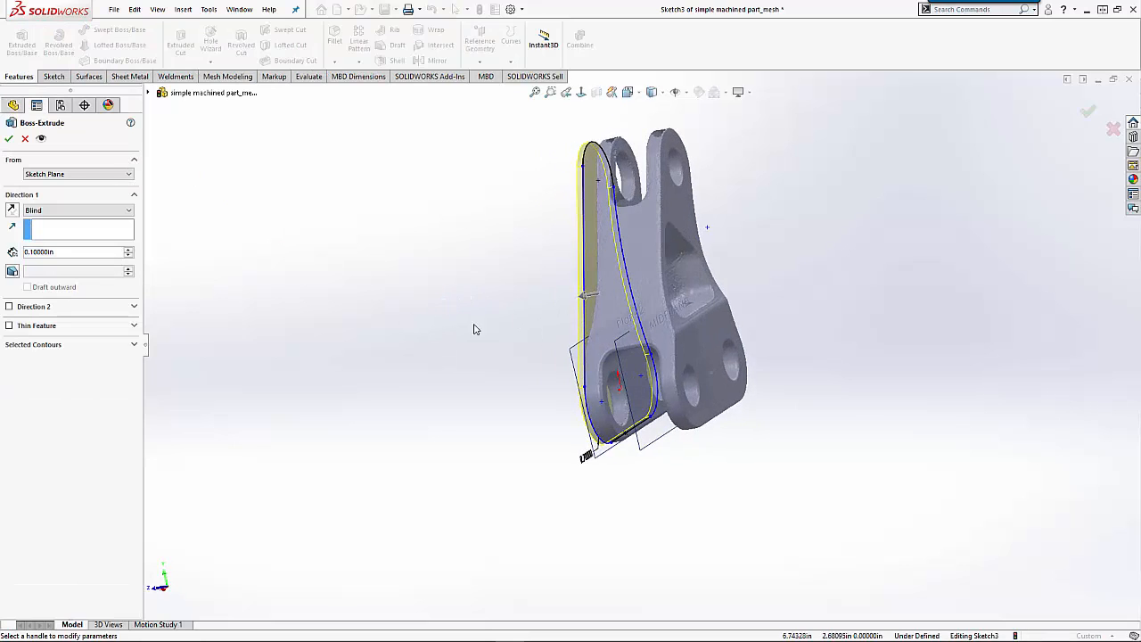
{"action": "left_click", "coordinate": [711, 375]}
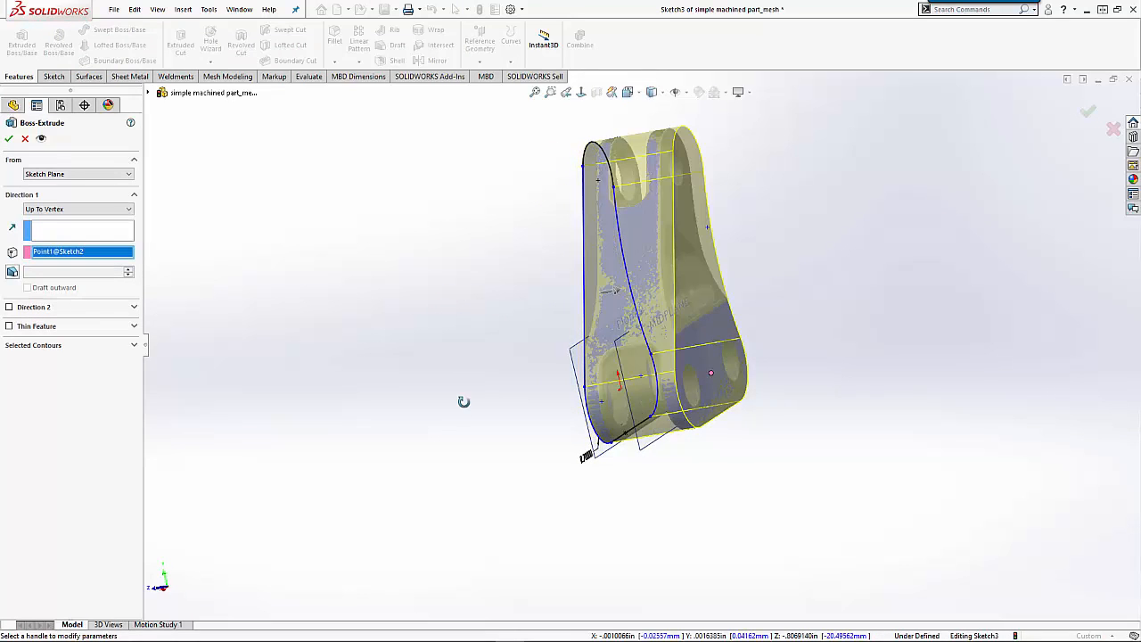
{"action": "middle_click_drag", "start_coordinate": [464, 402], "coordinate": [493, 389]}
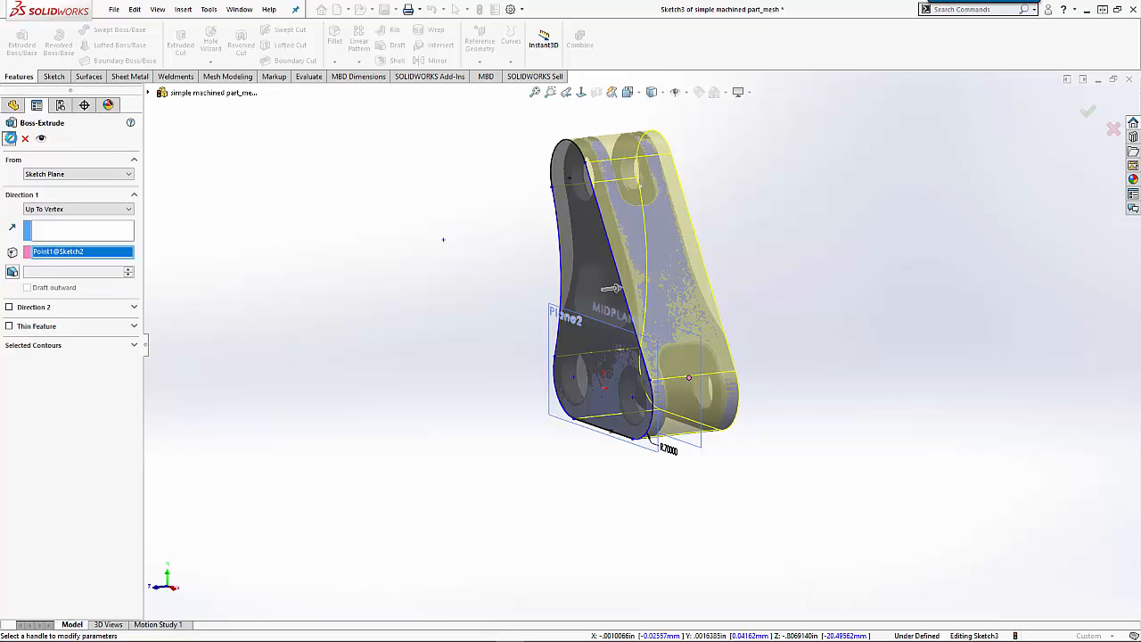
{"action": "key", "text": "Return"}
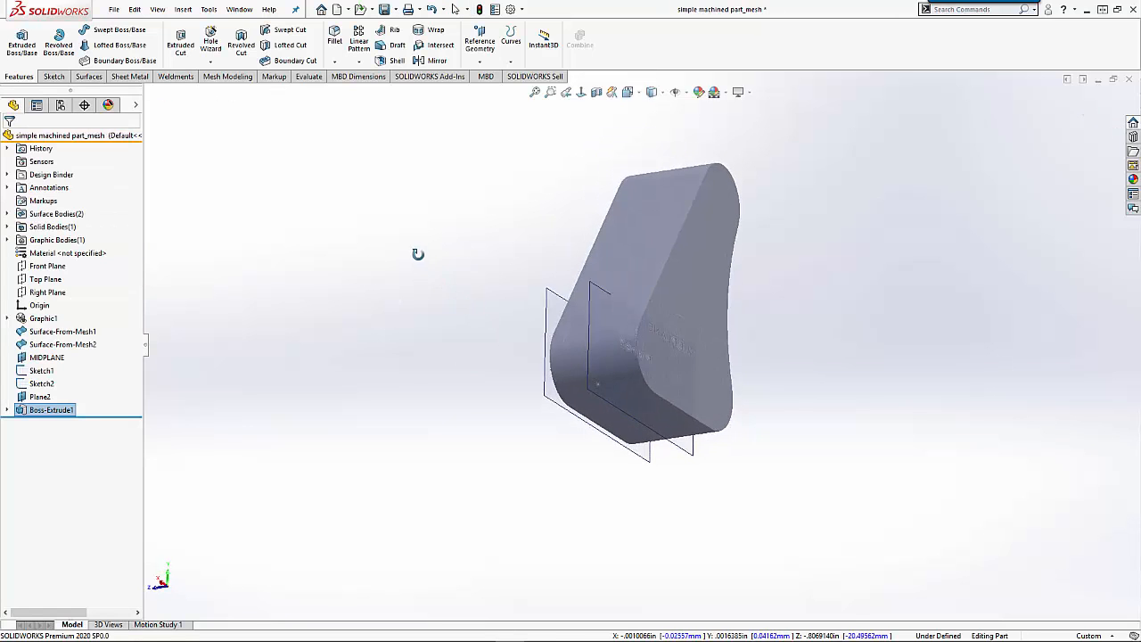
{"action": "middle_click_drag", "start_coordinate": [418, 254], "coordinate": [515, 365]}
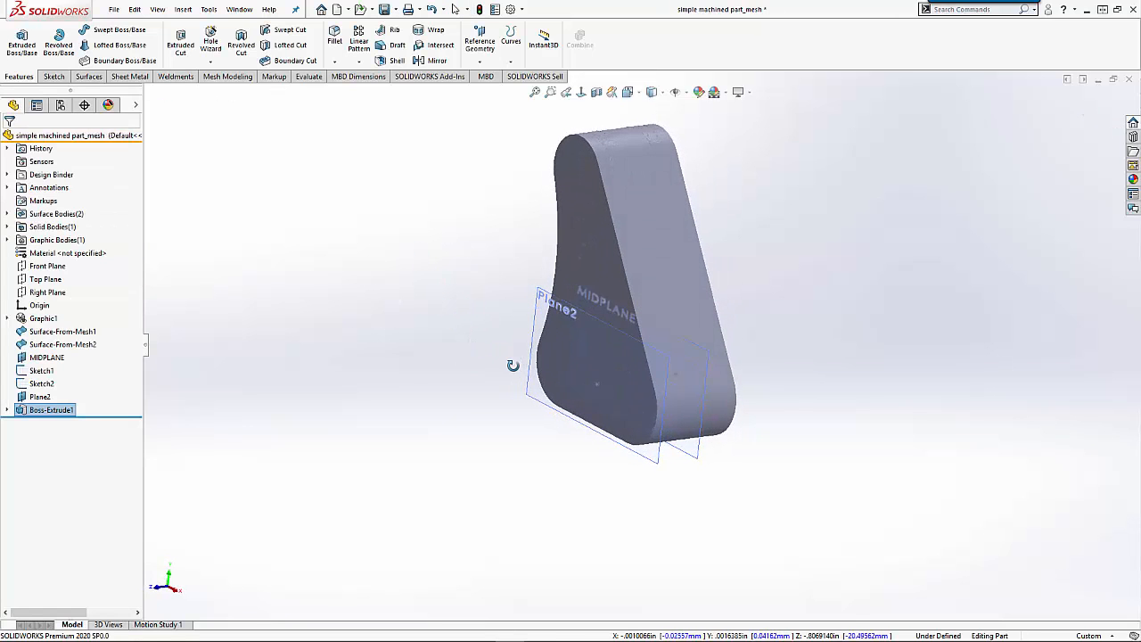
- Hide the reference planes Plane2 and MIDPLANE
{"action": "left_click", "coordinate": [546, 301]}
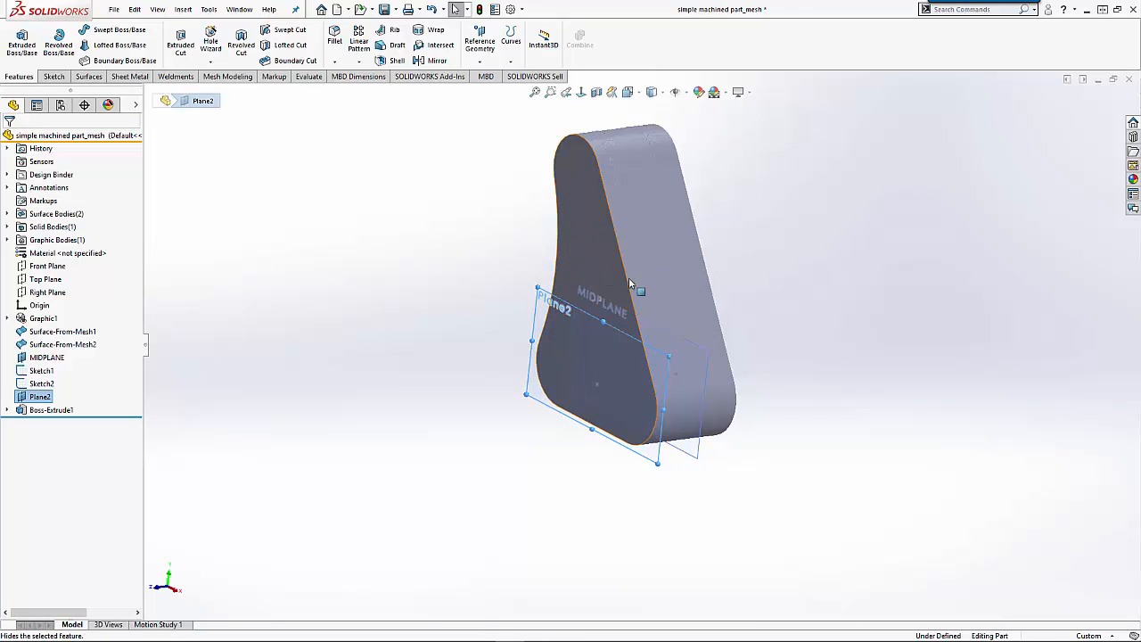
{"action": "left_click", "coordinate": [700, 341]}
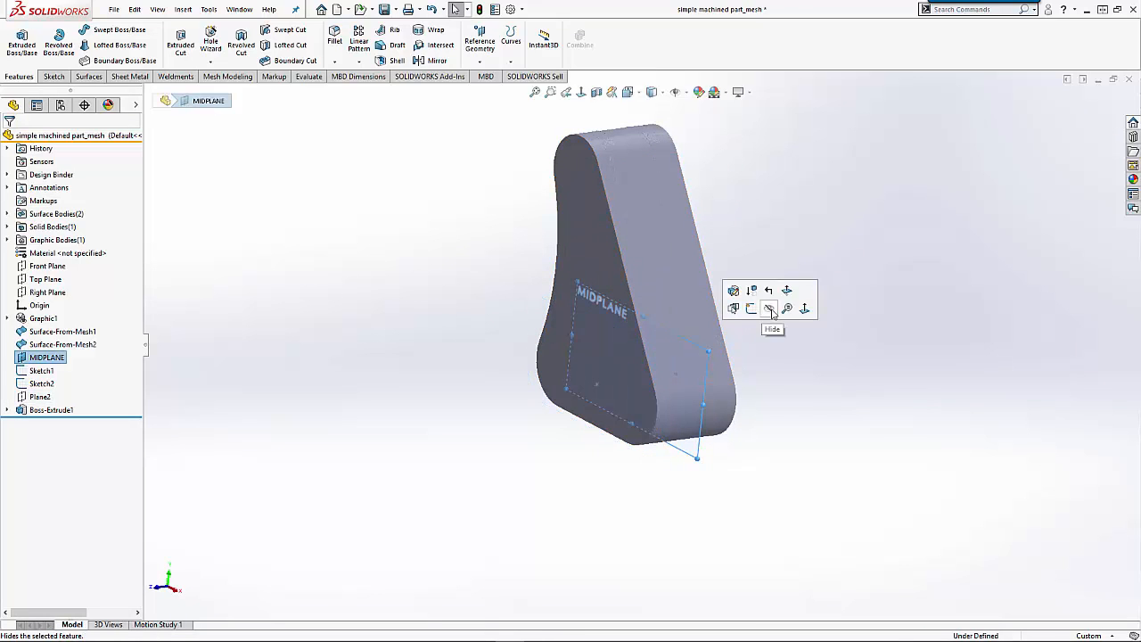
{"action": "left_click", "coordinate": [771, 310]}
{"action": "mouse_move", "coordinate": [825, 396]}
{"action": "middle_mouse_down"}
{"action": "mouse_move", "coordinate": [775, 351]}
{"action": "mouse_move", "coordinate": [833, 378]}
{"action": "middle_mouse_up"}
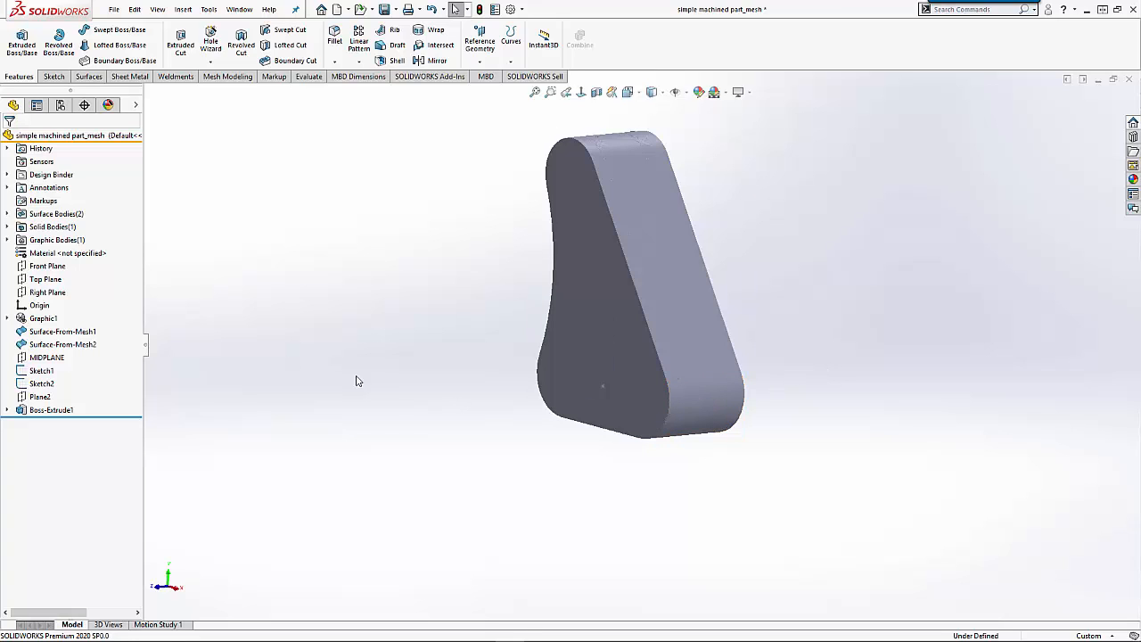
- Hide the extruded solid body so that only the scanned mesh is shown
{"action": "left_click", "coordinate": [36, 324]}
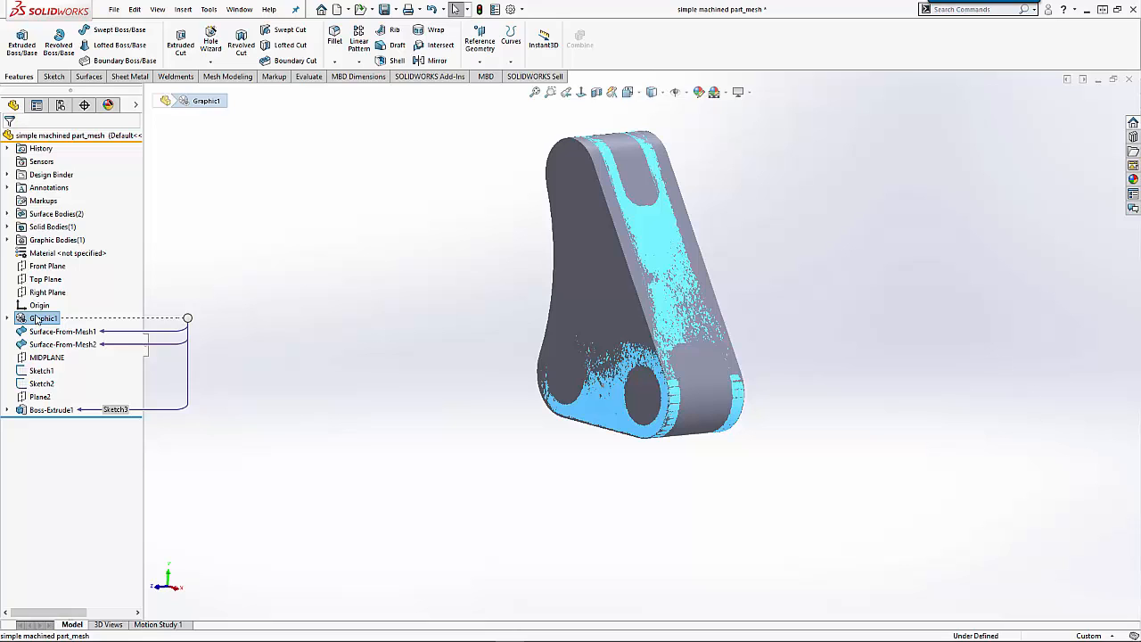
{"action": "left_click", "coordinate": [8, 229]}
{"action": "left_click", "coordinate": [50, 242]}
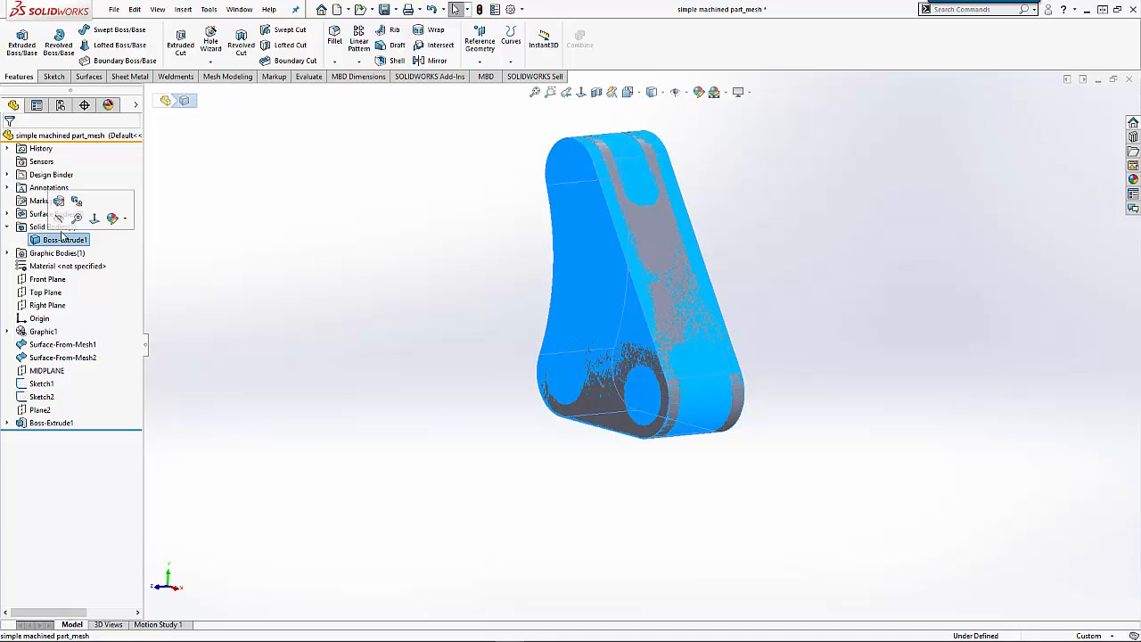
{"action": "left_click", "coordinate": [66, 223]}
{"action": "left_click", "coordinate": [266, 232]}
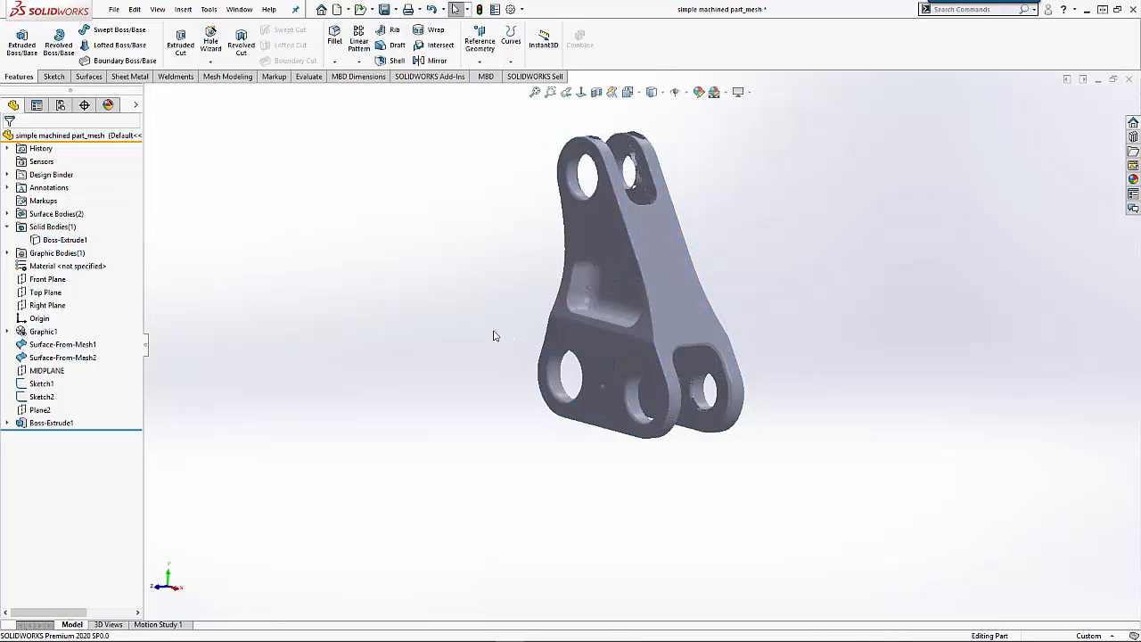
- Start a new sketch on the Right Plane, facing the mesh's forked profile
{"action": "middle_click_drag", "start_coordinate": [514, 339], "coordinate": [225, 323]}
{"action": "left_click", "coordinate": [49, 305]}
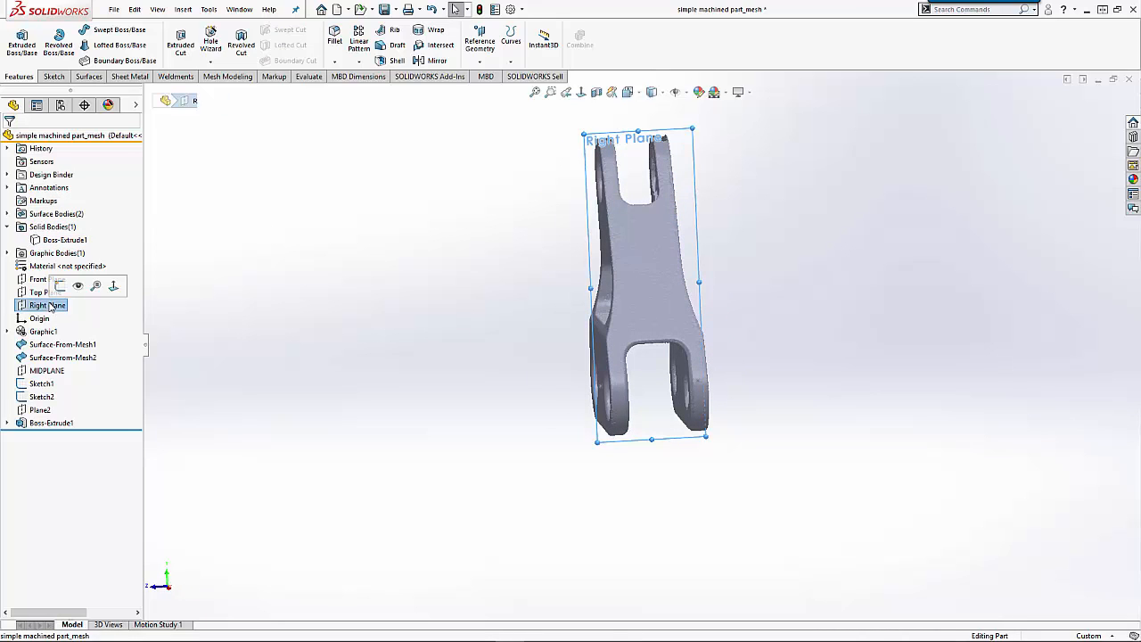
{"action": "left_click", "coordinate": [67, 287]}
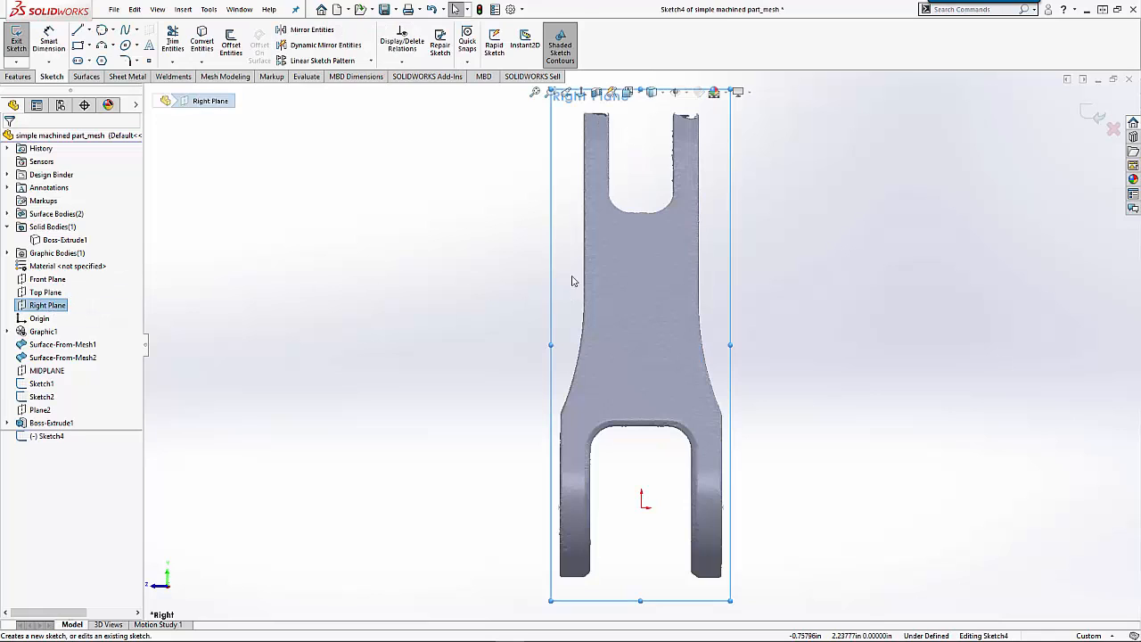
{"action": "scroll", "coordinate": [609, 267], "scroll_direction": "up", "scroll_amount": 2}
{"action": "scroll", "coordinate": [653, 207], "scroll_direction": "down", "scroll_amount": 3}
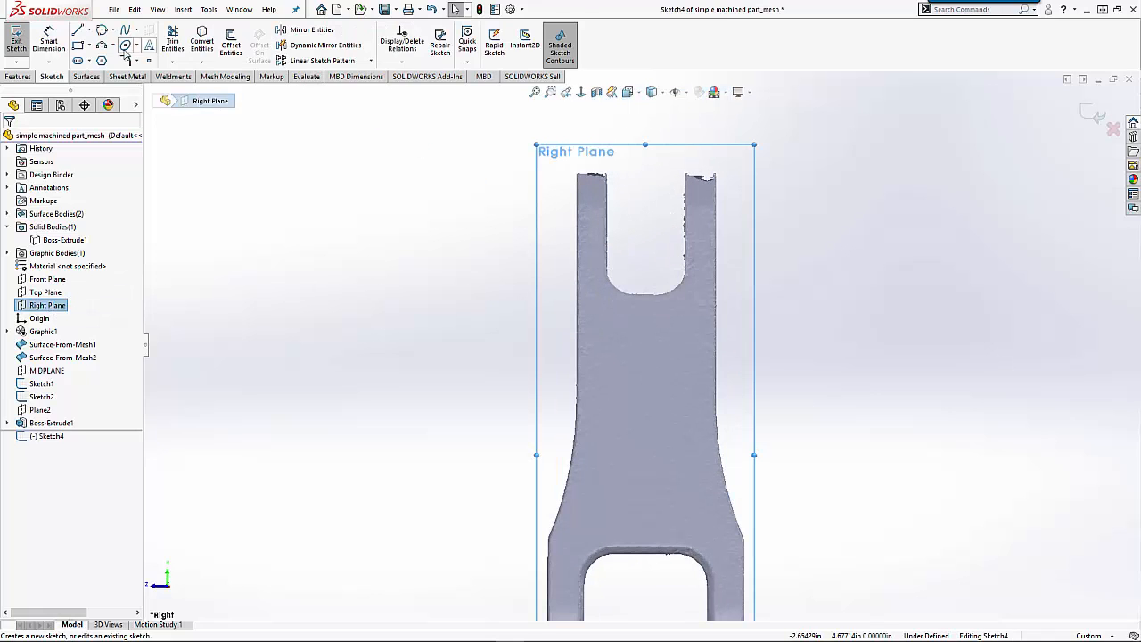
- Sketch a vertical line about 1.91 in long beside the upper arm's left edge and a tangent arc curving outward from its lower end
{"action": "left_click", "coordinate": [77, 29]}
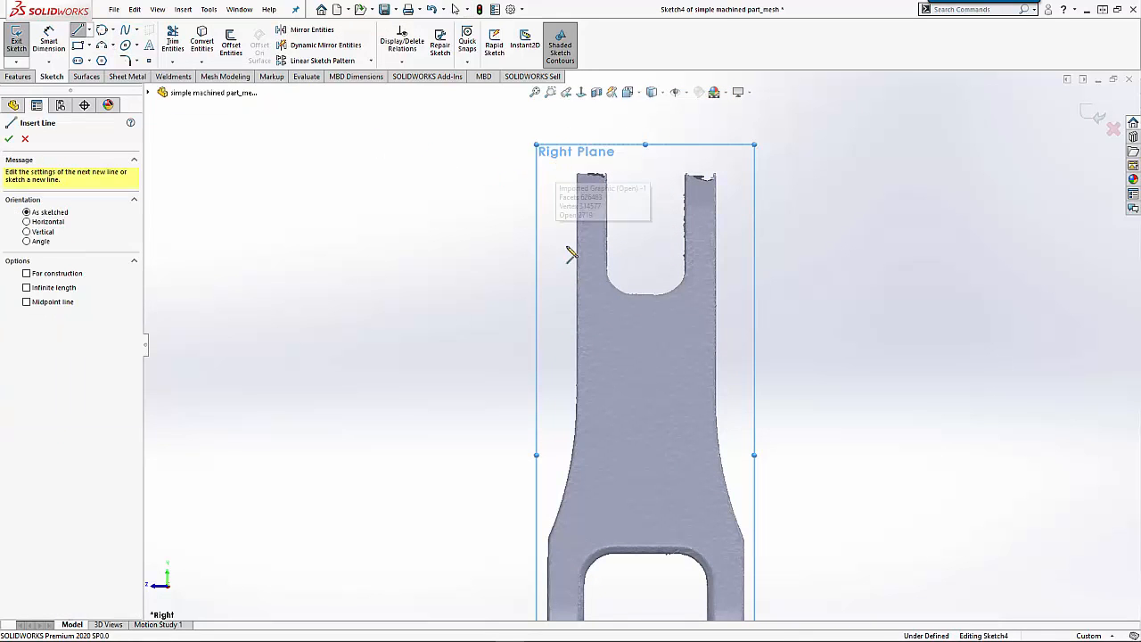
{"action": "left_click", "coordinate": [556, 166]}
{"action": "double_click", "coordinate": [556, 396]}
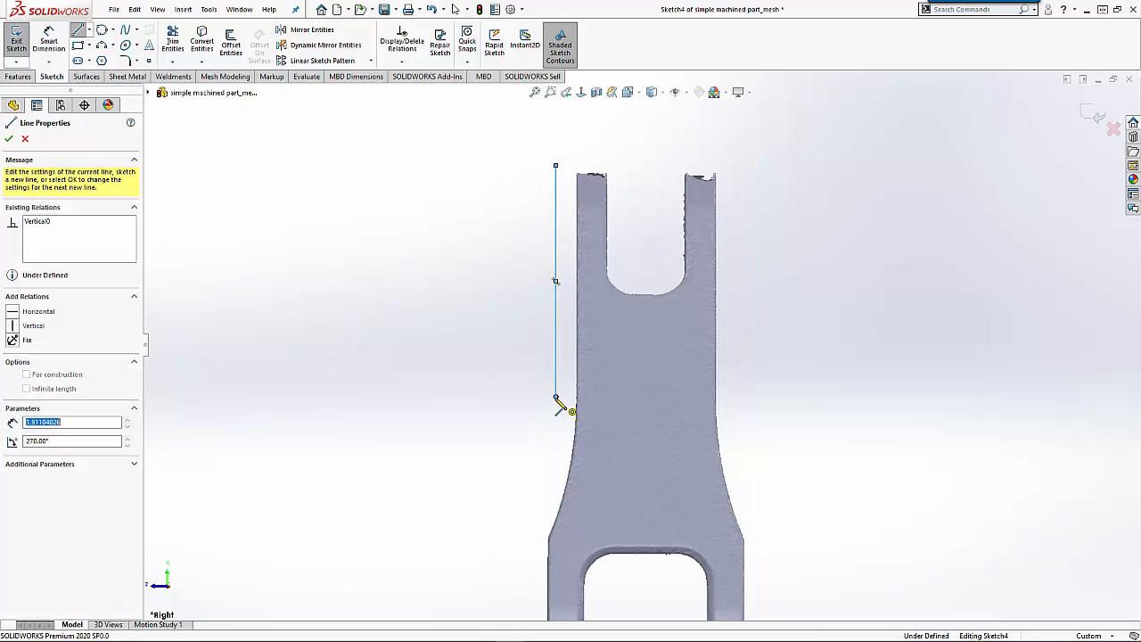
{"action": "left_click", "coordinate": [112, 45]}
{"action": "left_click", "coordinate": [119, 76]}
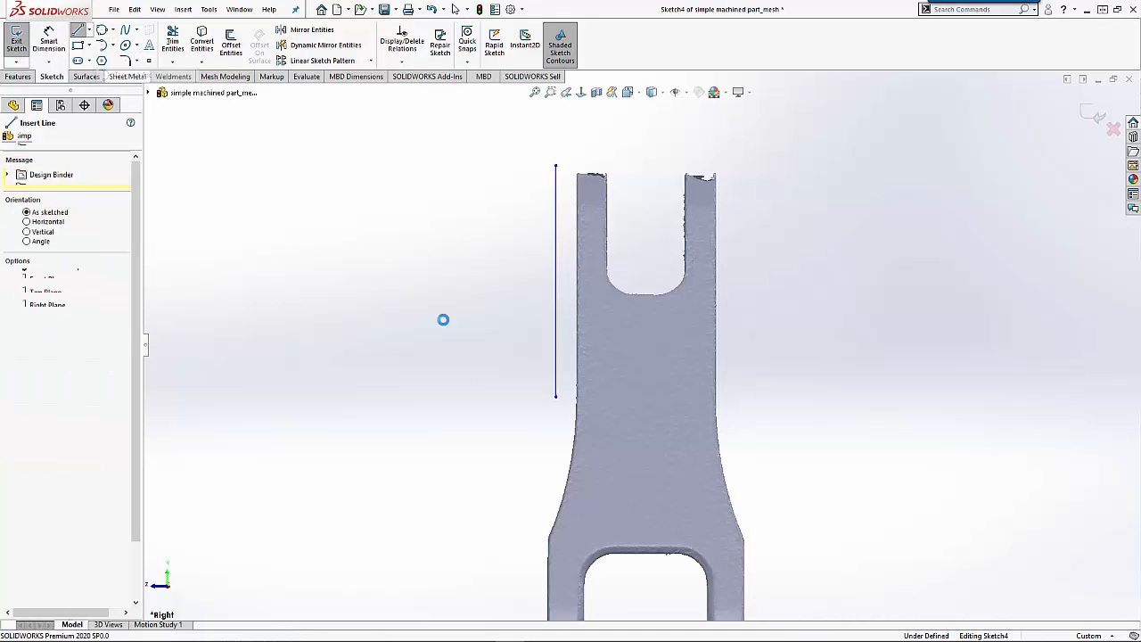
{"action": "left_click", "coordinate": [555, 396]}
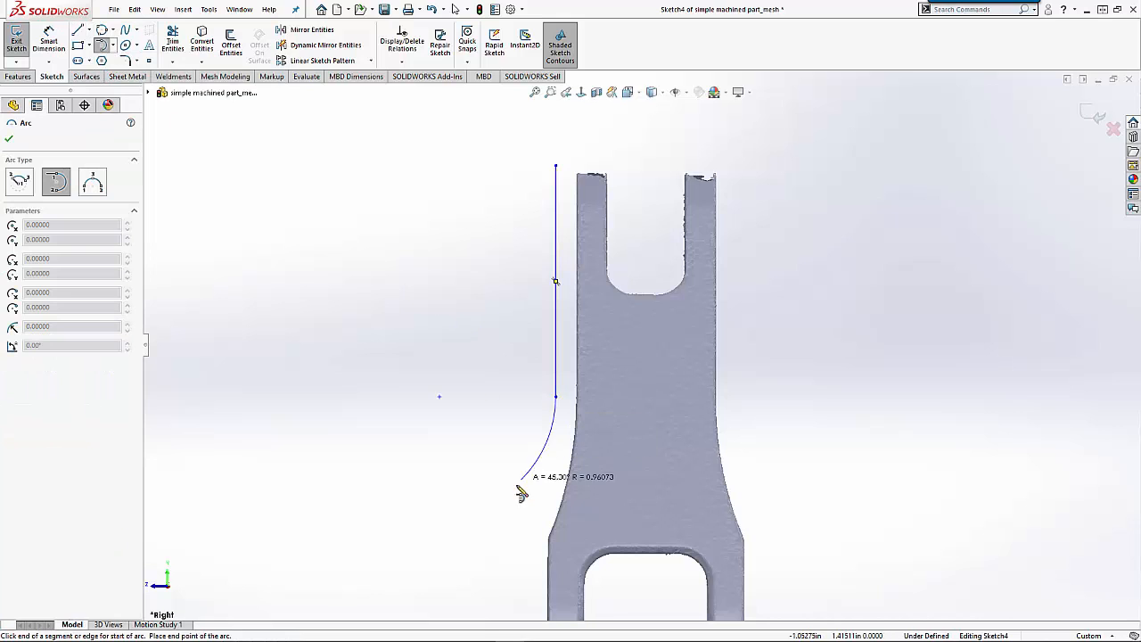
{"action": "double_click", "coordinate": [516, 553]}
- Move the vertical sketch line onto the left outer edge of the mesh's upper arm
{"action": "scroll", "coordinate": [560, 330], "scroll_direction": "down", "scroll_amount": 3}
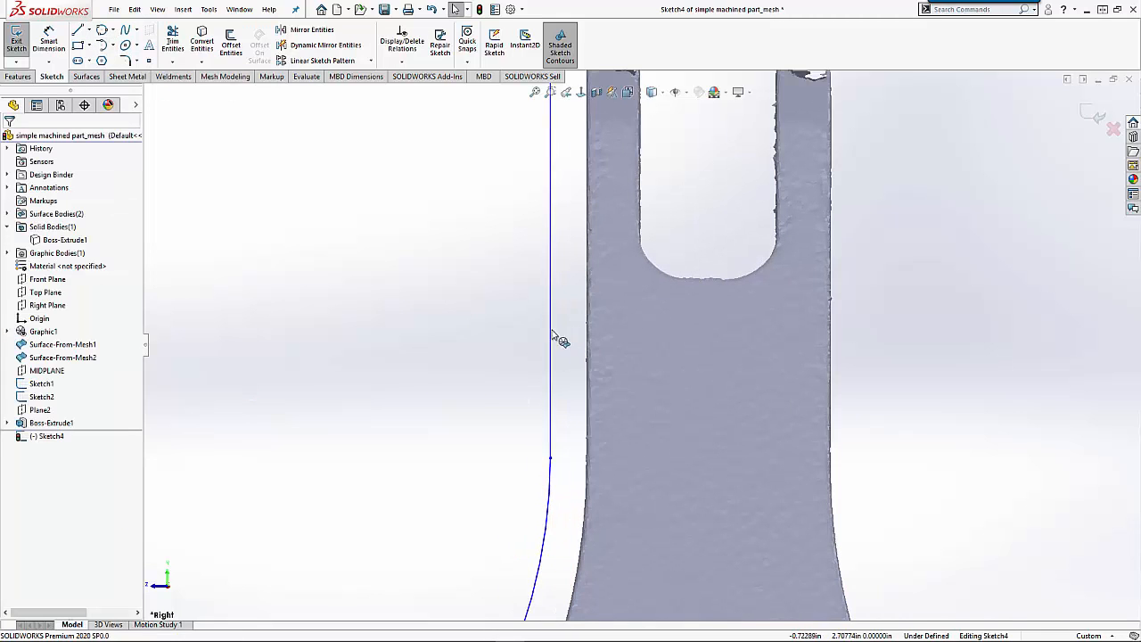
{"action": "left_click_drag", "start_coordinate": [558, 326], "coordinate": [587, 296]}
{"action": "scroll", "coordinate": [575, 441], "scroll_direction": "up", "scroll_amount": 4}
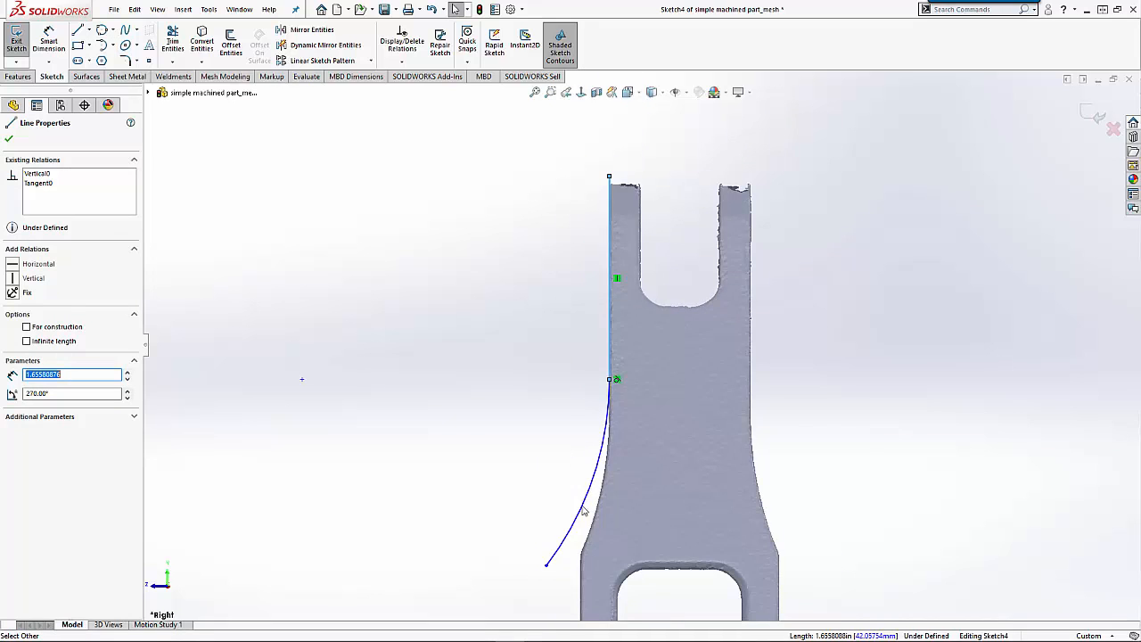
- Adjust the tangent arc and its free endpoint to follow the mesh's flared left edge and extend past the lower shoulder
{"action": "scroll", "coordinate": [603, 438], "scroll_direction": "down", "scroll_amount": 3}
{"action": "left_click_drag", "start_coordinate": [578, 455], "coordinate": [597, 480]}
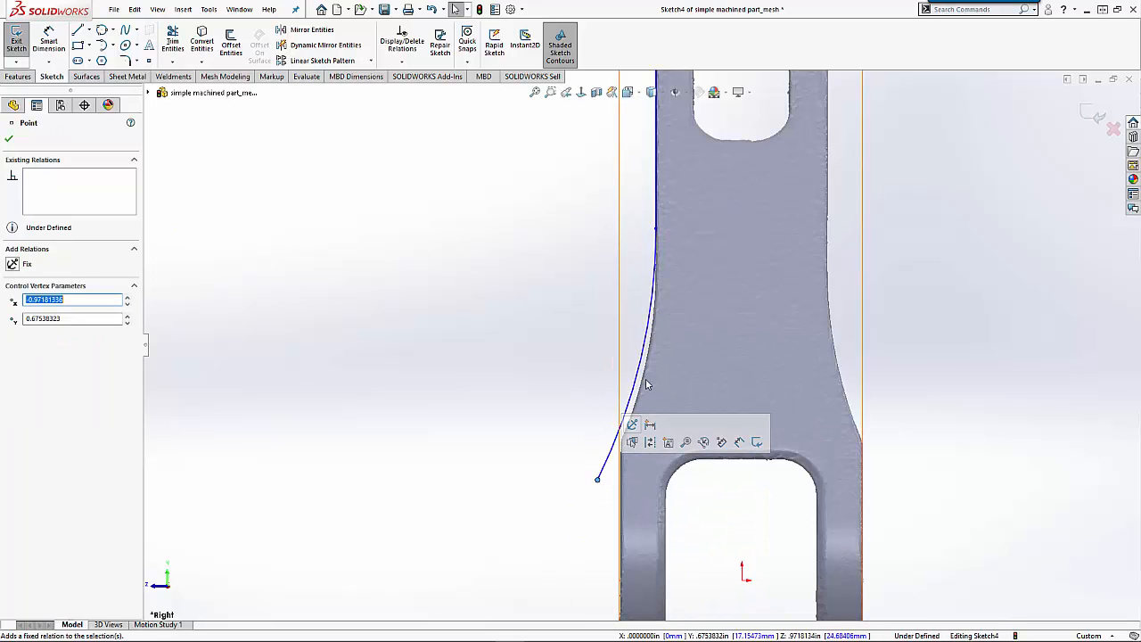
{"action": "left_click", "coordinate": [651, 403]}
{"action": "left_click_drag", "start_coordinate": [651, 403], "coordinate": [639, 395]}
{"action": "scroll", "coordinate": [643, 464], "scroll_direction": "down", "scroll_amount": 4}
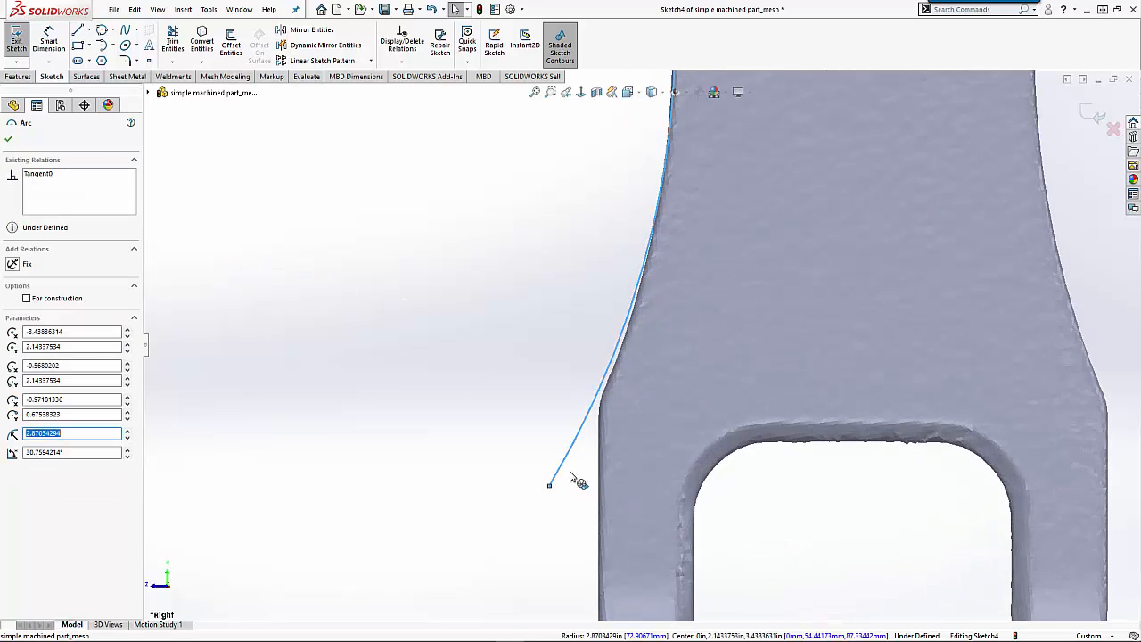
{"action": "left_click_drag", "start_coordinate": [551, 490], "coordinate": [559, 493]}
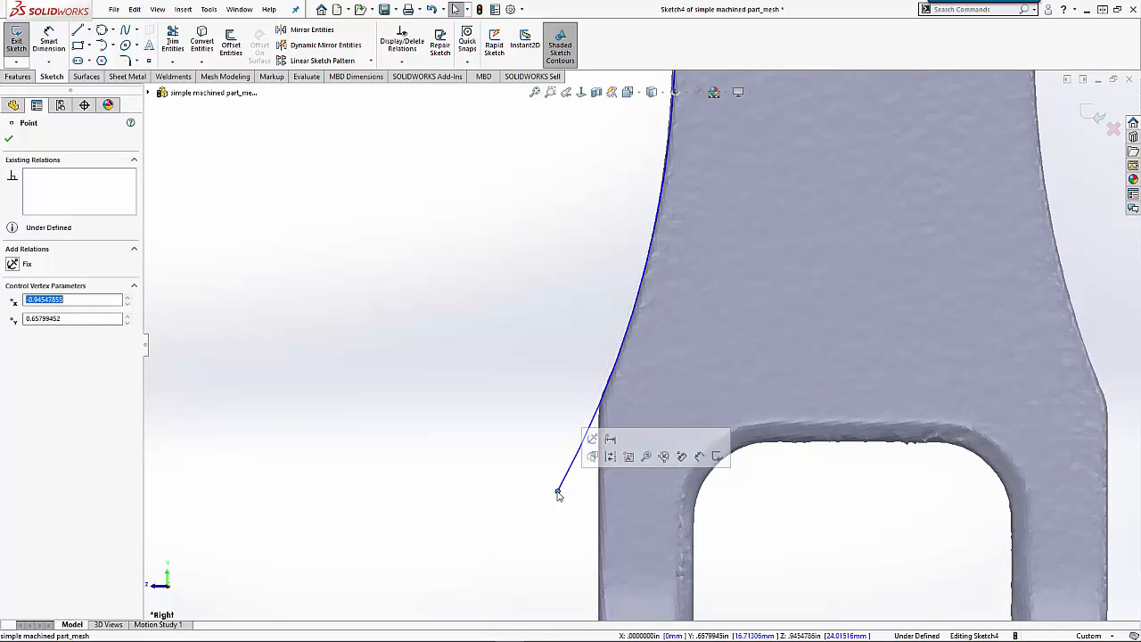
{"action": "scroll", "coordinate": [549, 310], "scroll_direction": "up", "scroll_amount": 4}
{"action": "scroll", "coordinate": [625, 173], "scroll_direction": "up", "scroll_amount": 3}
{"action": "scroll", "coordinate": [683, 203], "scroll_direction": "up", "scroll_amount": 2}
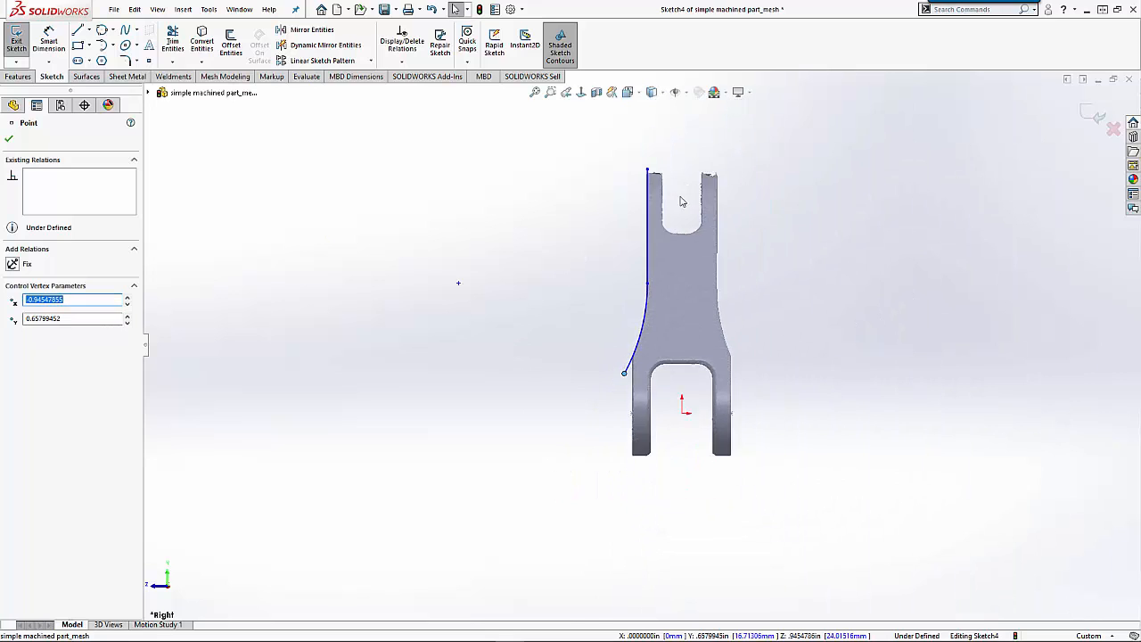
{"action": "left_click", "coordinate": [814, 232]}
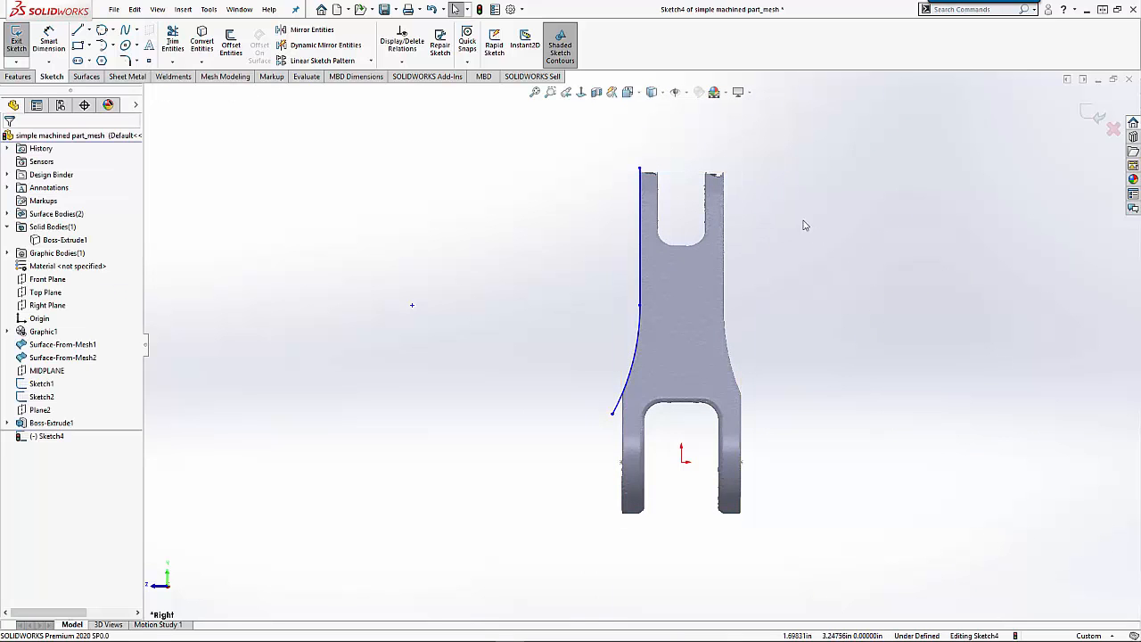
- Show the hidden Boss-Extrude1 solid body again
{"action": "middle_click_drag", "start_coordinate": [800, 214], "coordinate": [874, 230]}
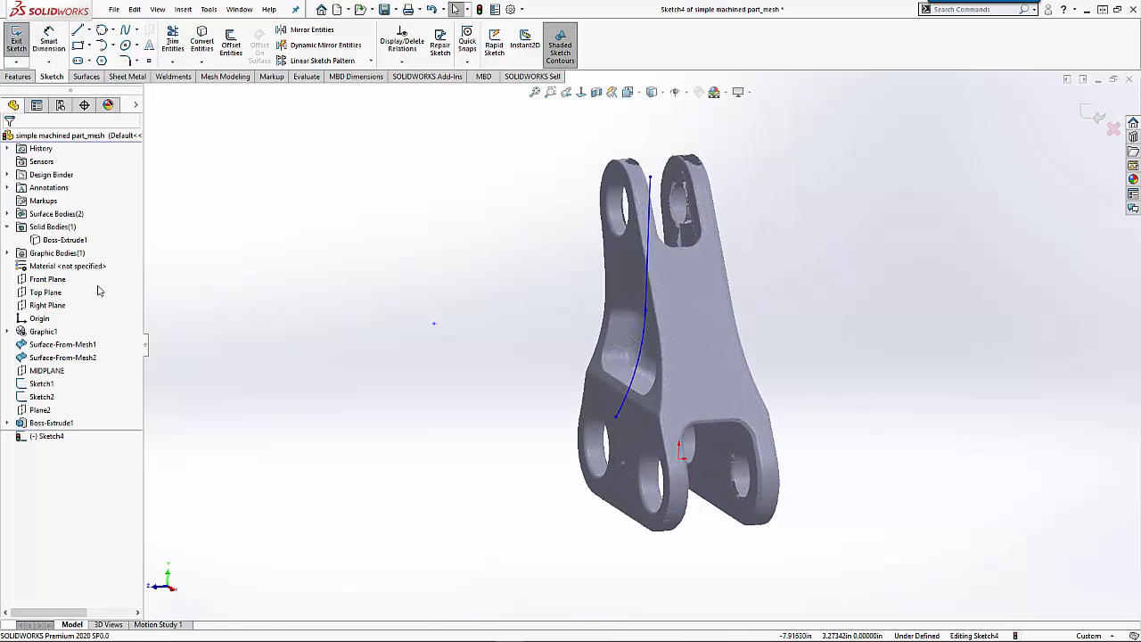
{"action": "left_click", "coordinate": [63, 242]}
{"action": "left_click", "coordinate": [75, 221]}
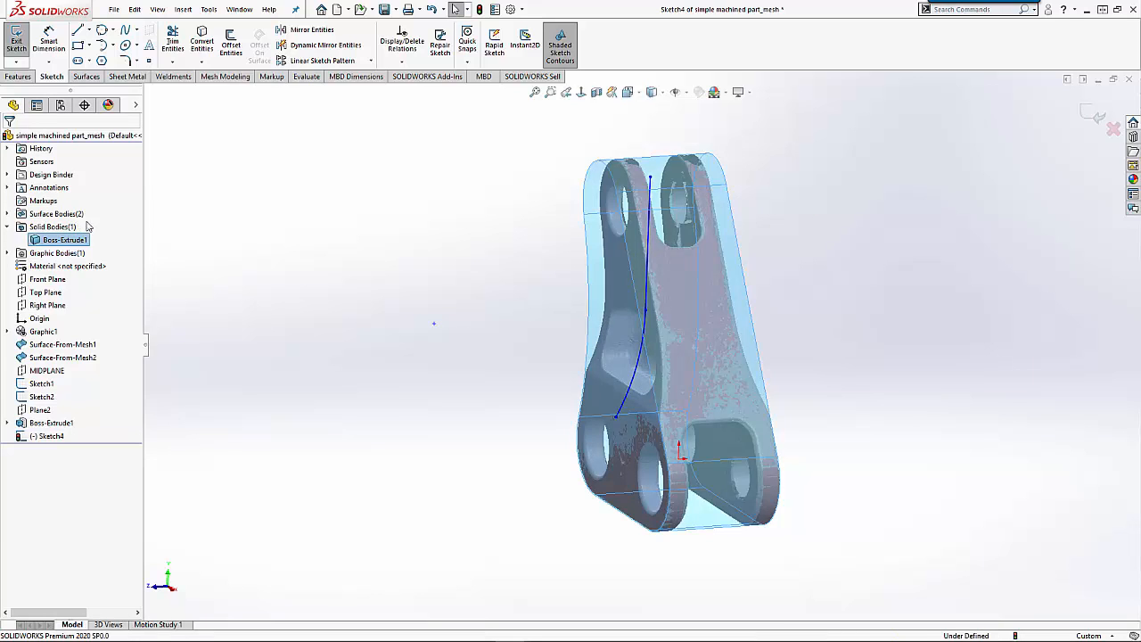
- Cut the solid body with the open Right Plane sketch as an extruded cut, Through All - Both, with the cut side flipped
{"action": "left_click", "coordinate": [18, 76]}
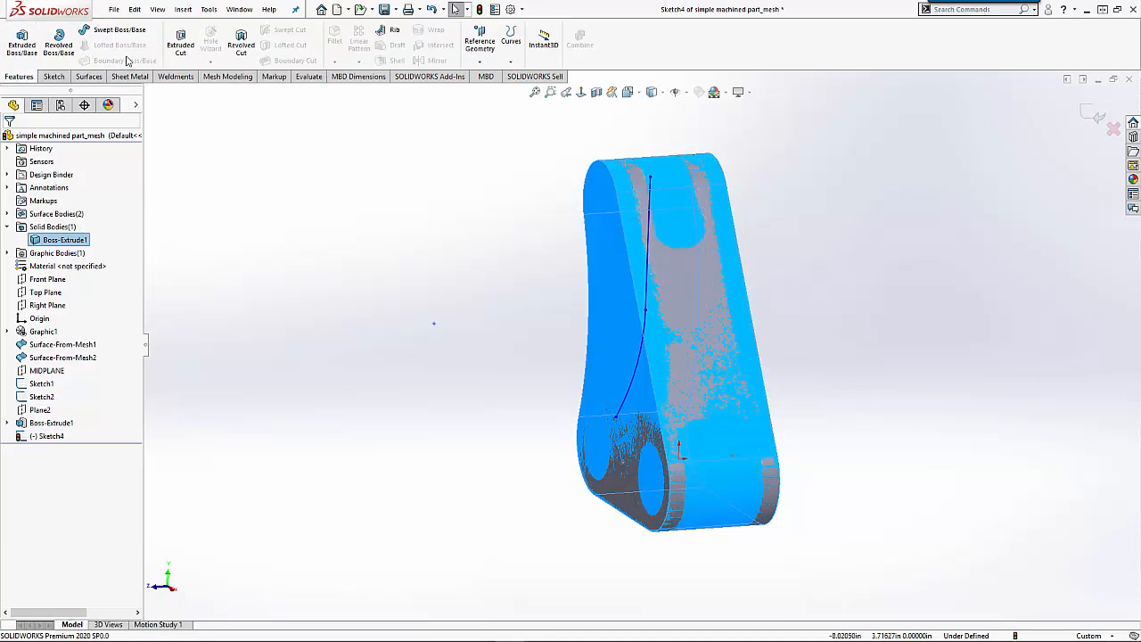
{"action": "left_click", "coordinate": [180, 37]}
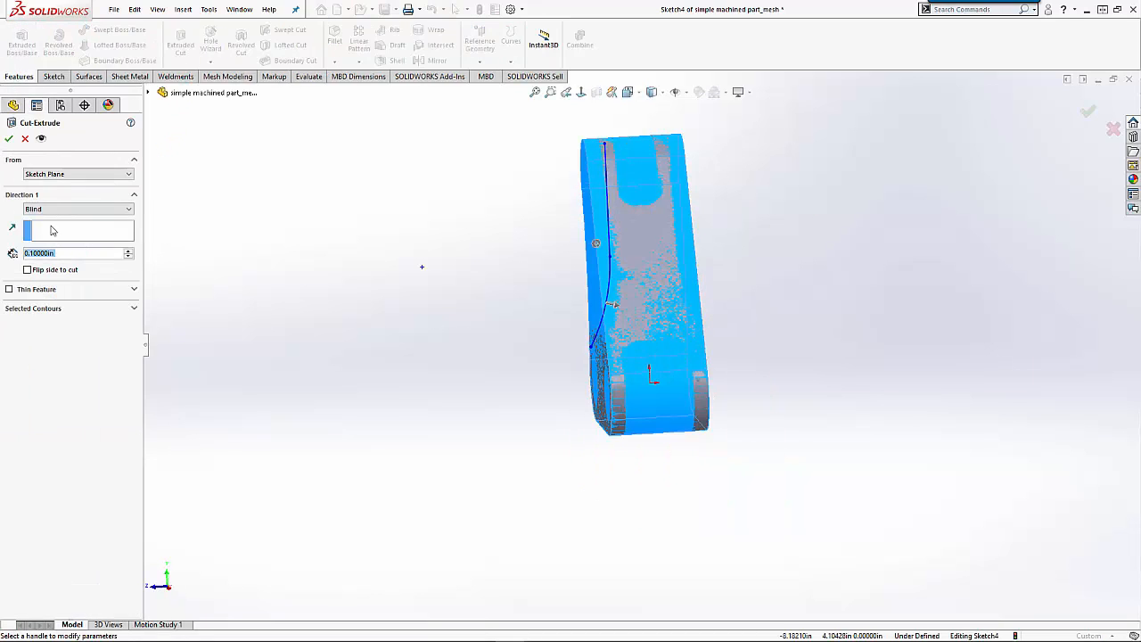
{"action": "left_click", "coordinate": [53, 208]}
{"action": "left_click", "coordinate": [59, 236]}
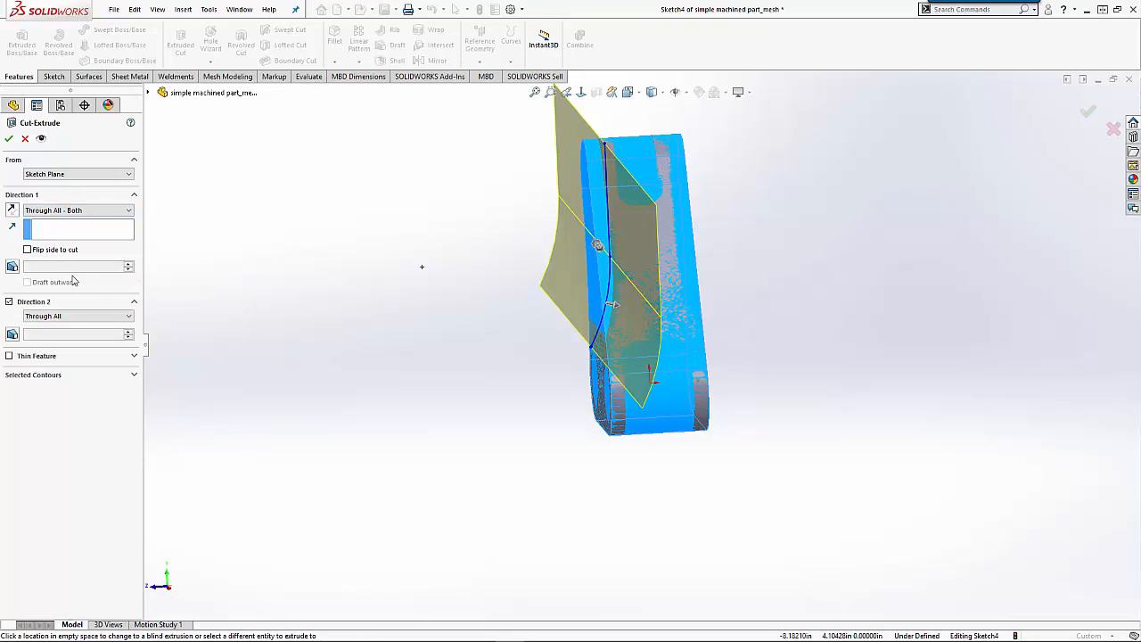
{"action": "left_click", "coordinate": [27, 250]}
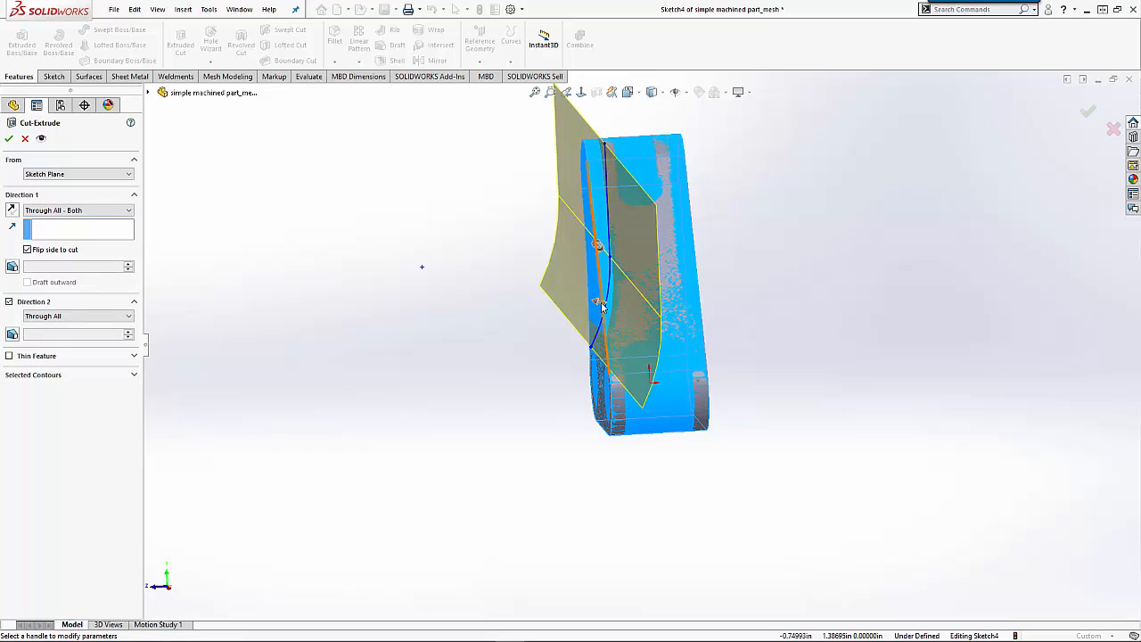
{"action": "left_click", "coordinate": [9, 140]}
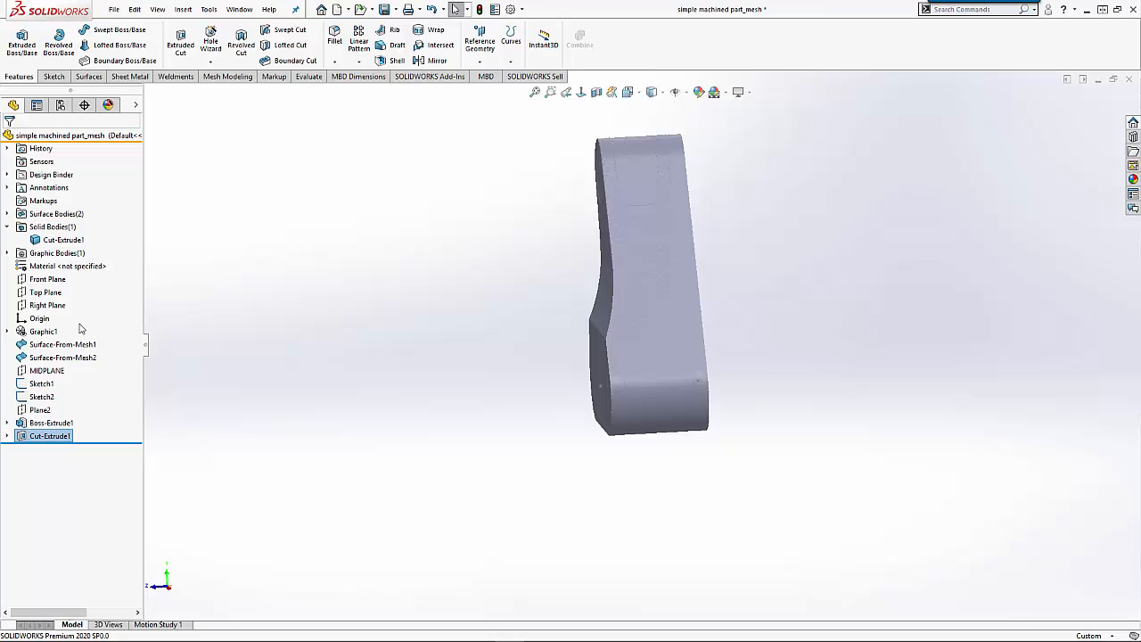
- Mirror the extruded side cut about MIDPLANE onto the opposite side of the bracket
{"action": "left_click", "coordinate": [52, 371], "text": "ctrl"}
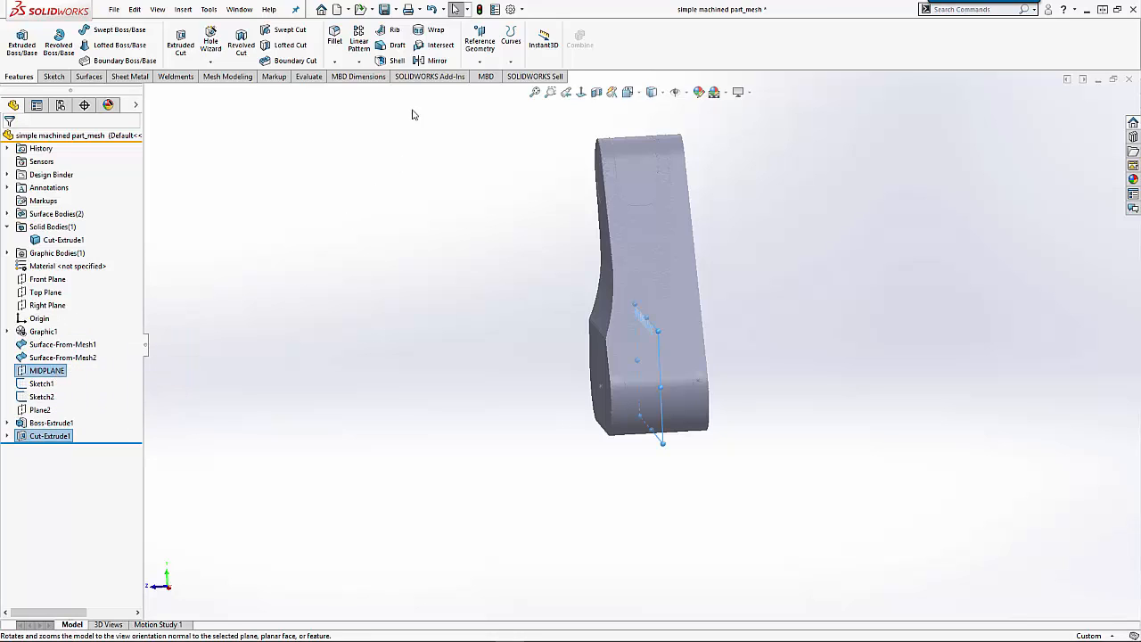
{"action": "left_click", "coordinate": [430, 61]}
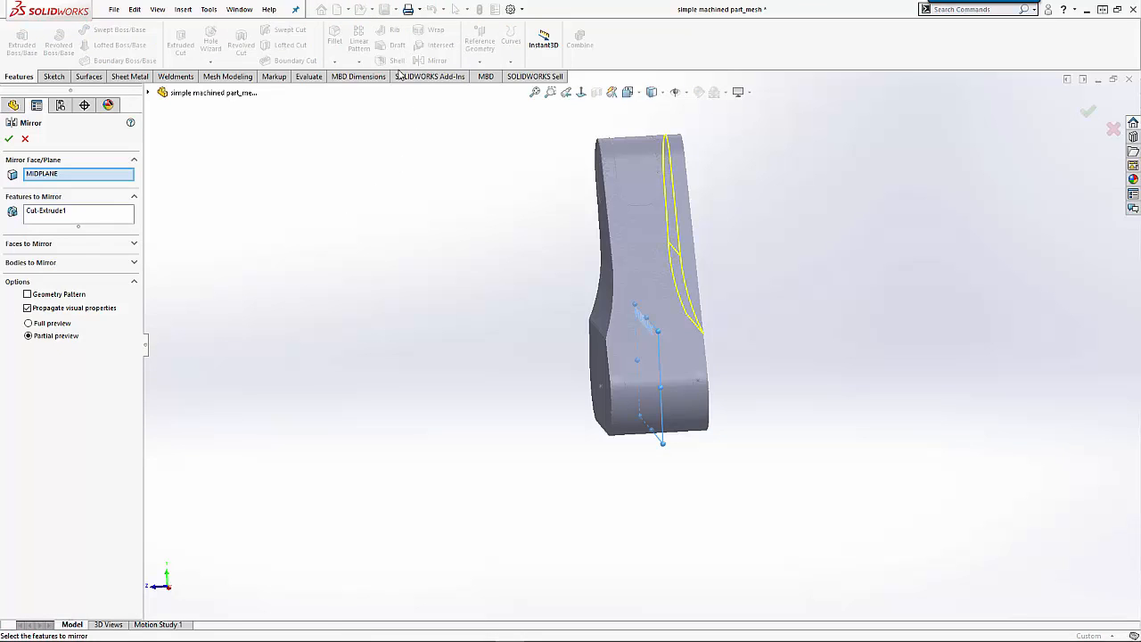
{"action": "key", "text": "Return"}
{"action": "middle_click_drag", "start_coordinate": [545, 219], "coordinate": [551, 261]}
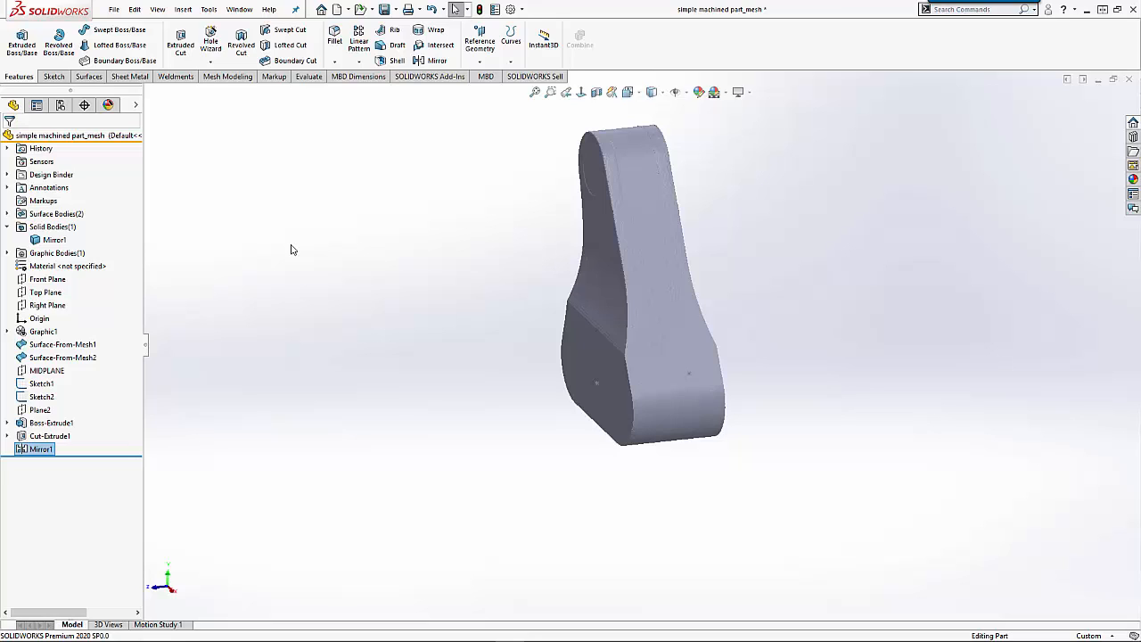
- Start a new sketch on the Right Plane and hide the solid body to expose the mesh's lower fork slot
{"action": "left_click", "coordinate": [47, 305]}
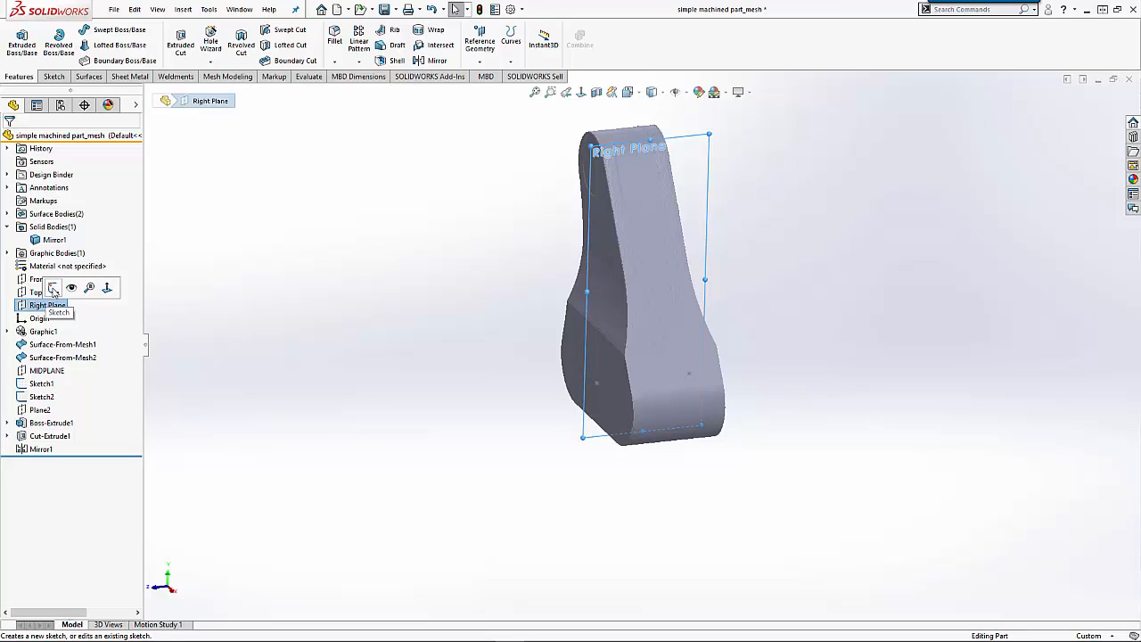
{"action": "left_click", "coordinate": [54, 289]}
{"action": "scroll", "coordinate": [680, 499], "scroll_direction": "down", "scroll_amount": 3}
{"action": "scroll", "coordinate": [674, 488], "scroll_direction": "up", "scroll_amount": 3}
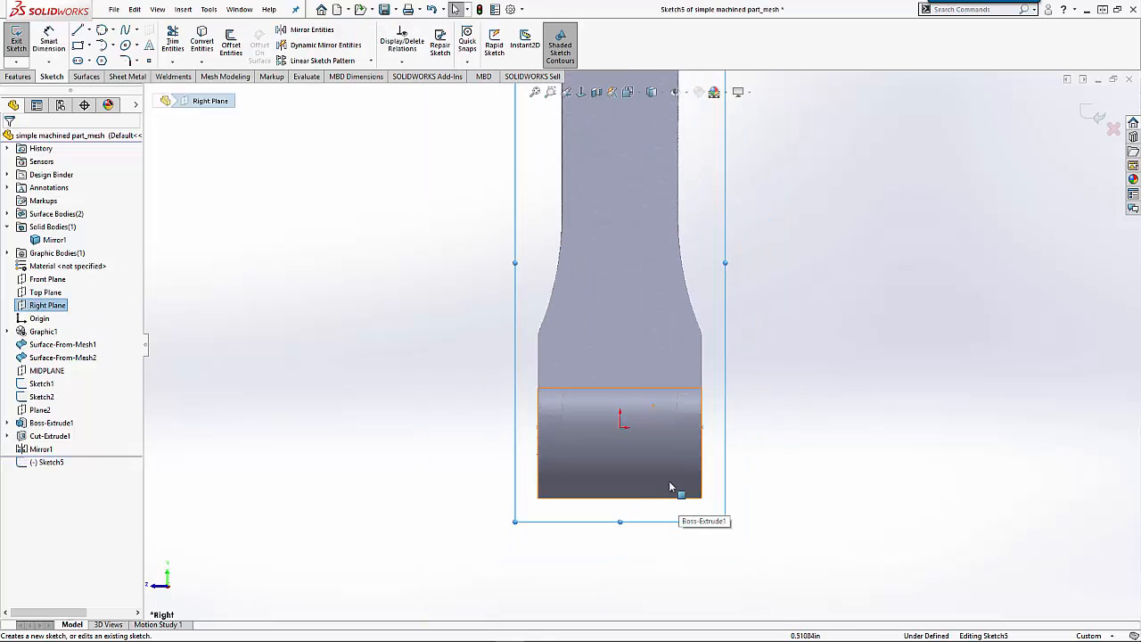
{"action": "left_click", "coordinate": [54, 241]}
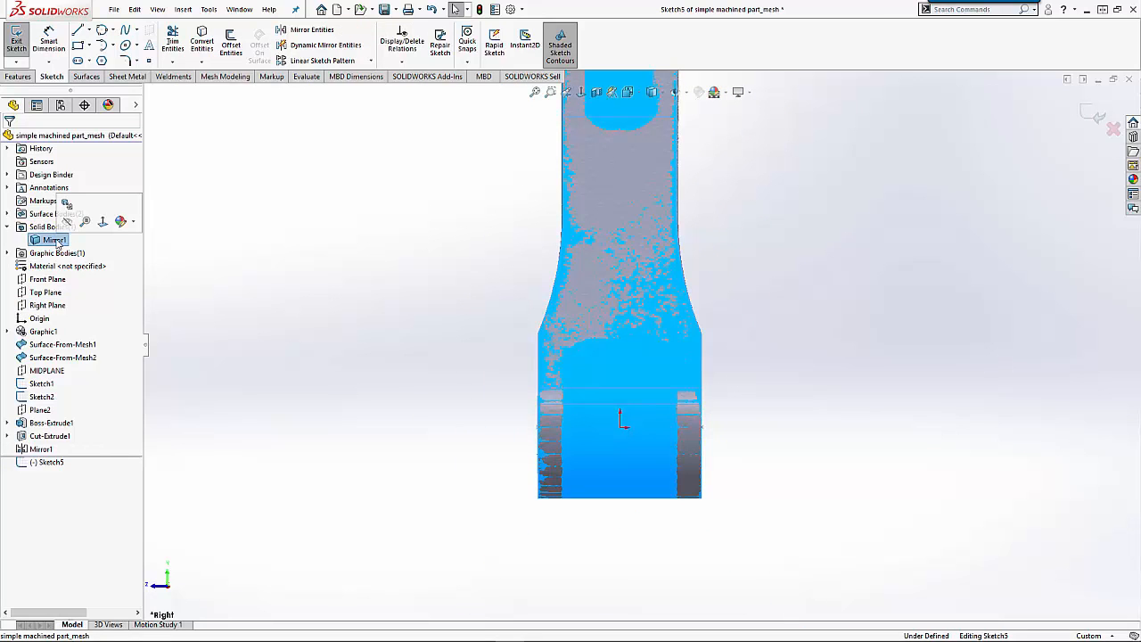
{"action": "left_click", "coordinate": [254, 288]}
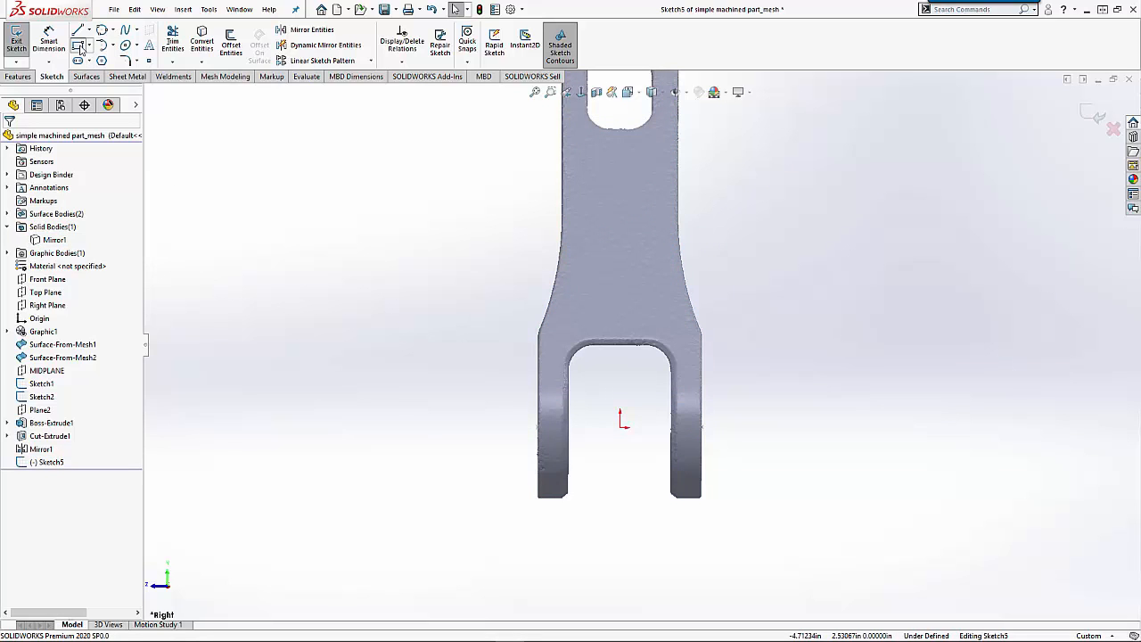
- Sketch a corner rectangle about 0.74 in wide and 1.61 in tall inside the lower fork slot, extending below the mesh
{"action": "left_click", "coordinate": [79, 47]}
{"action": "scroll", "coordinate": [678, 486], "scroll_direction": "down", "scroll_amount": 4}
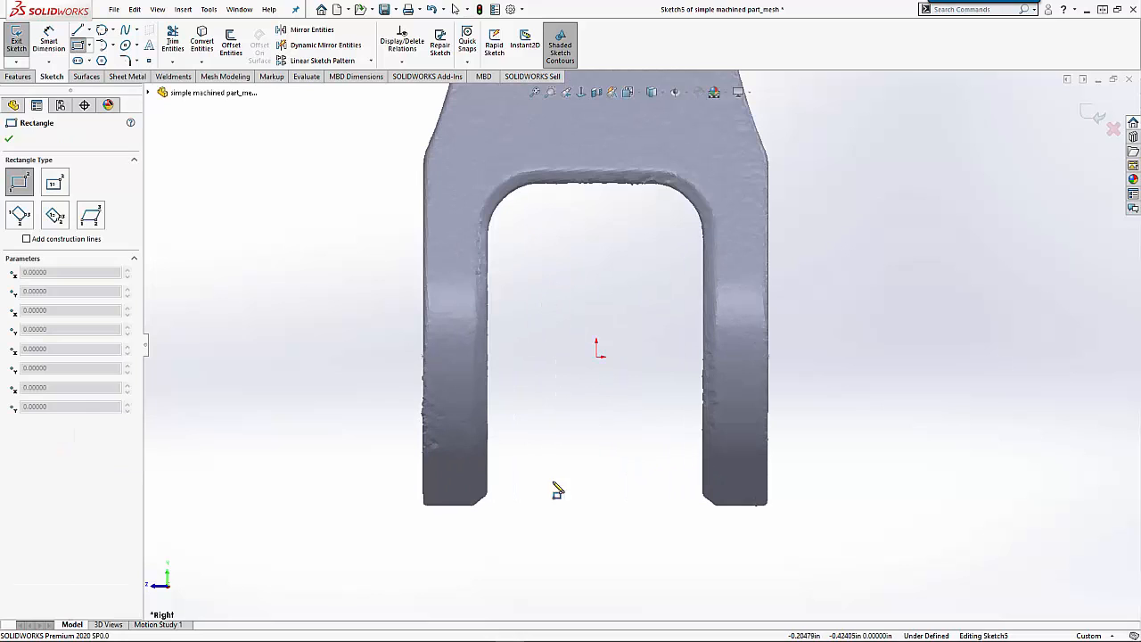
{"action": "left_click", "coordinate": [511, 575]}
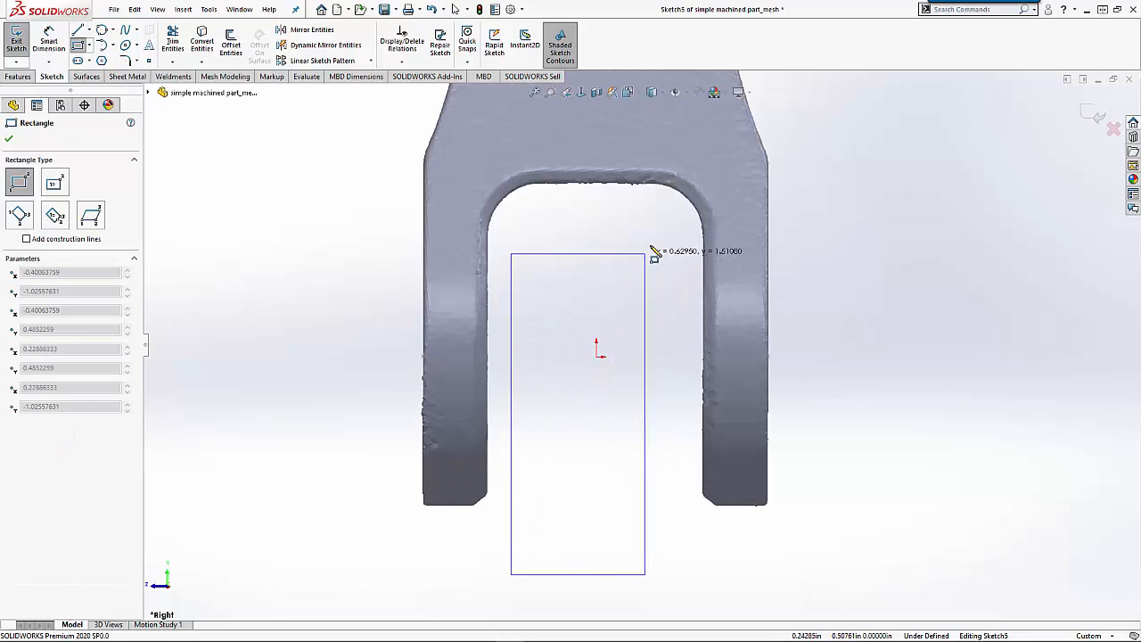
{"action": "left_click", "coordinate": [668, 232]}
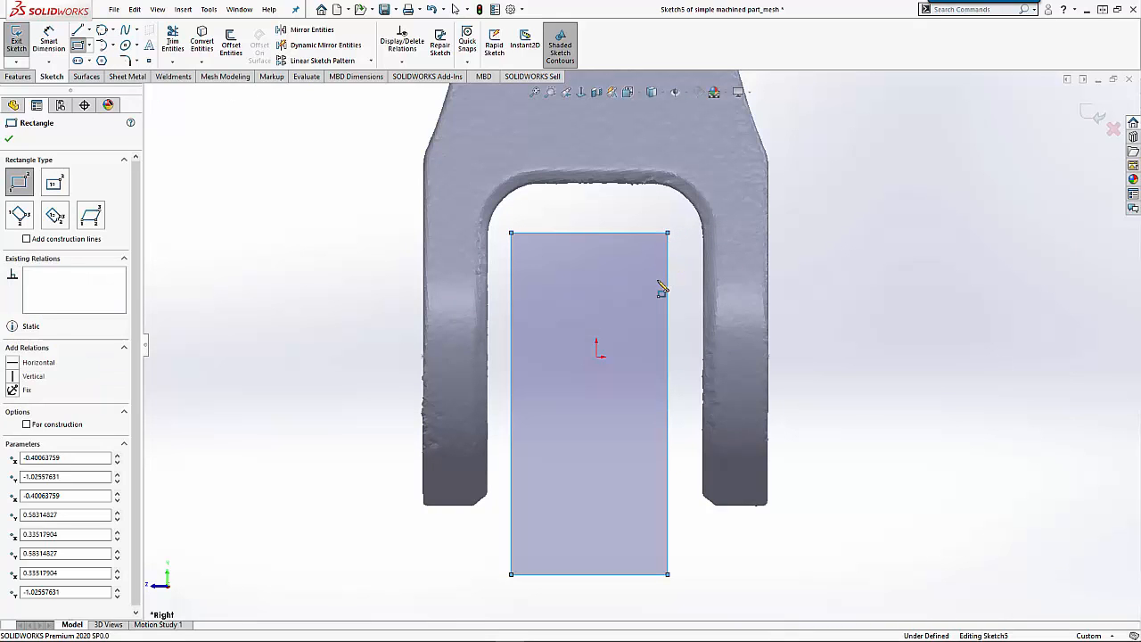
- Place sketch points on the rectangle's left, top and right edges as grips for aligning them
{"action": "key", "text": "Escape"}
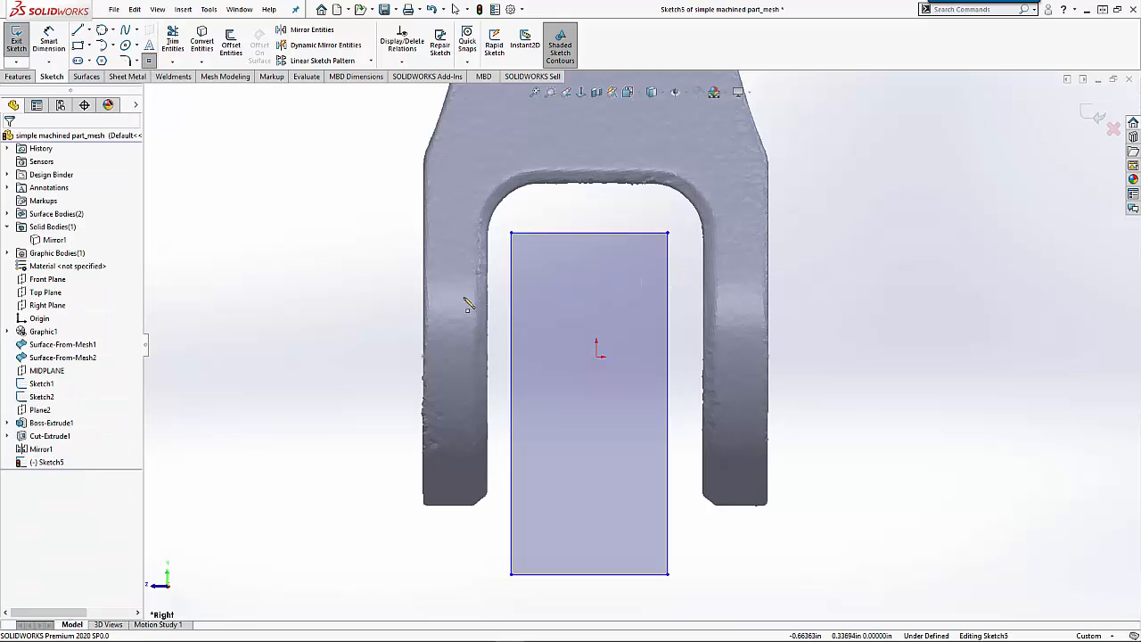
{"action": "left_click", "coordinate": [564, 234]}
{"action": "left_click", "coordinate": [667, 338]}
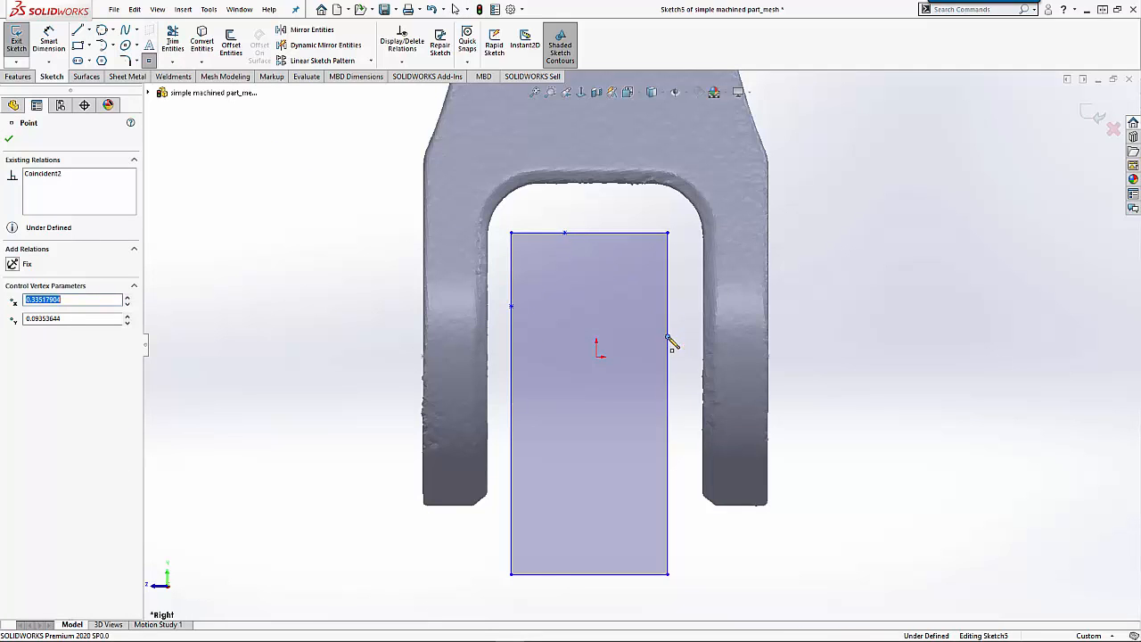
{"action": "key", "text": "Escape"}
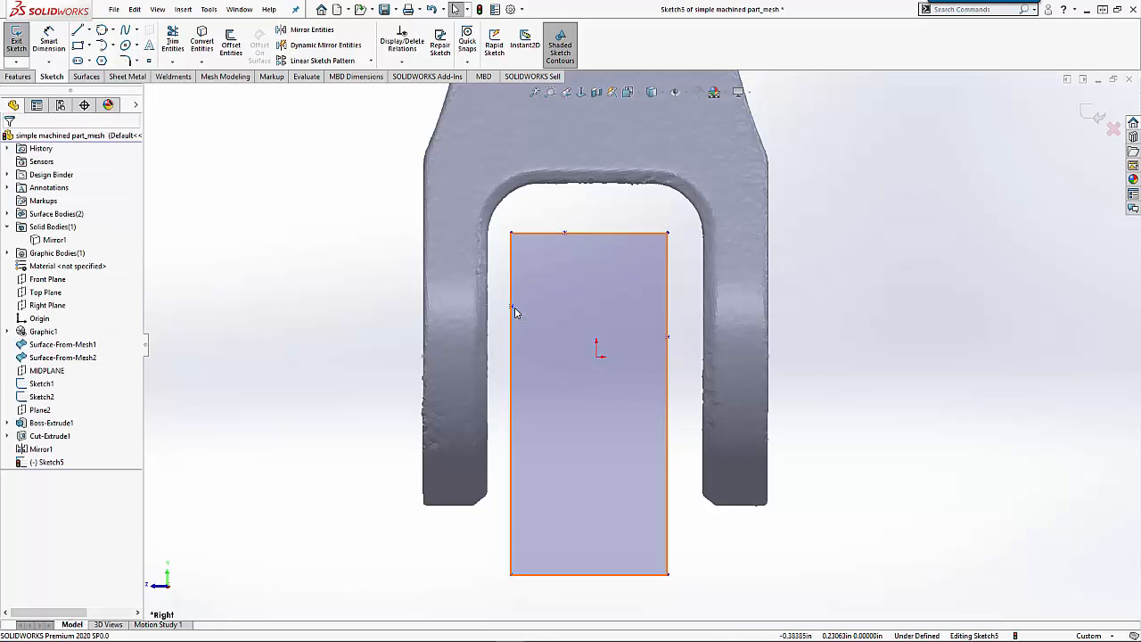
- Move the three edge points onto the mesh so the rectangle's left, top and right edges match the fork slot
{"action": "left_click_drag", "start_coordinate": [514, 307], "coordinate": [488, 302]}
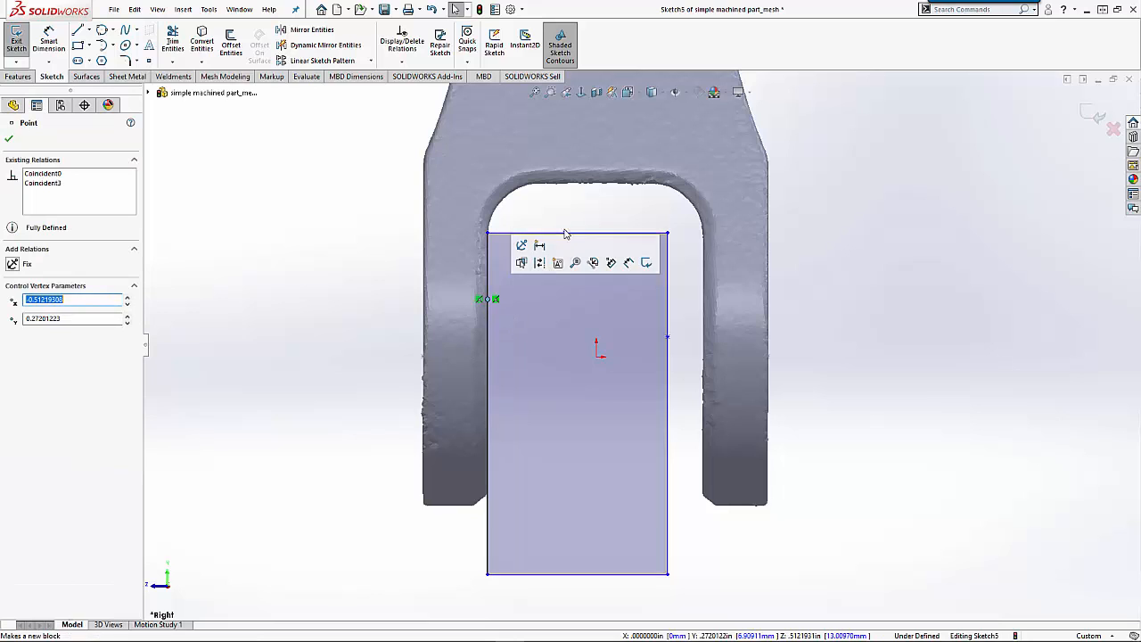
{"action": "left_click", "coordinate": [576, 202]}
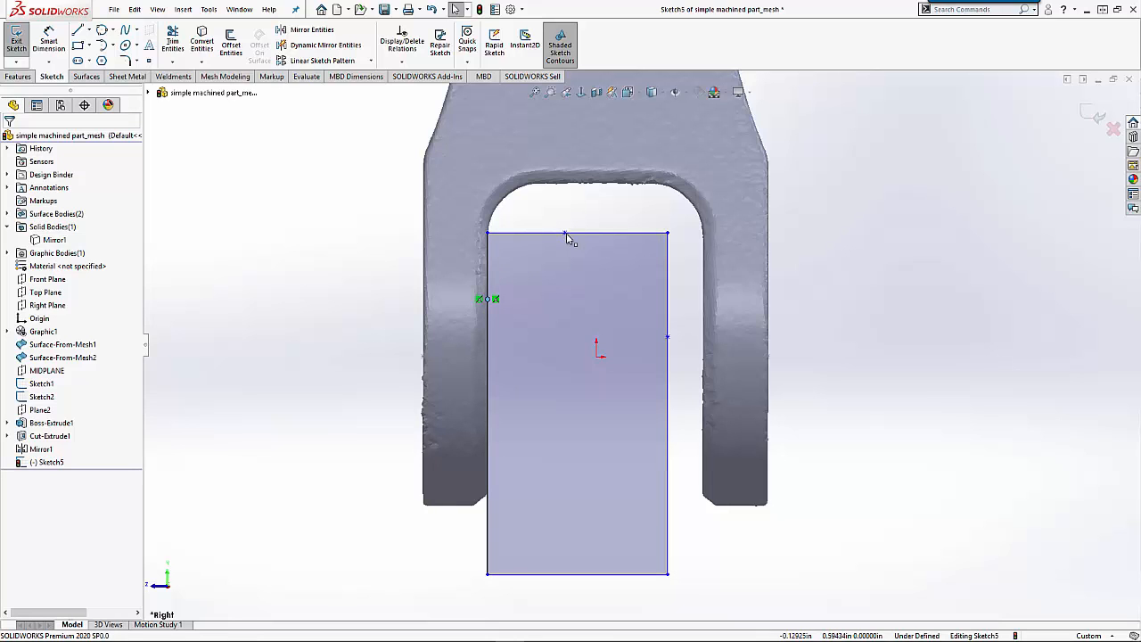
{"action": "left_click_drag", "start_coordinate": [564, 232], "coordinate": [575, 182]}
{"action": "left_click_drag", "start_coordinate": [672, 342], "coordinate": [705, 340]}
{"action": "left_click", "coordinate": [799, 383]}
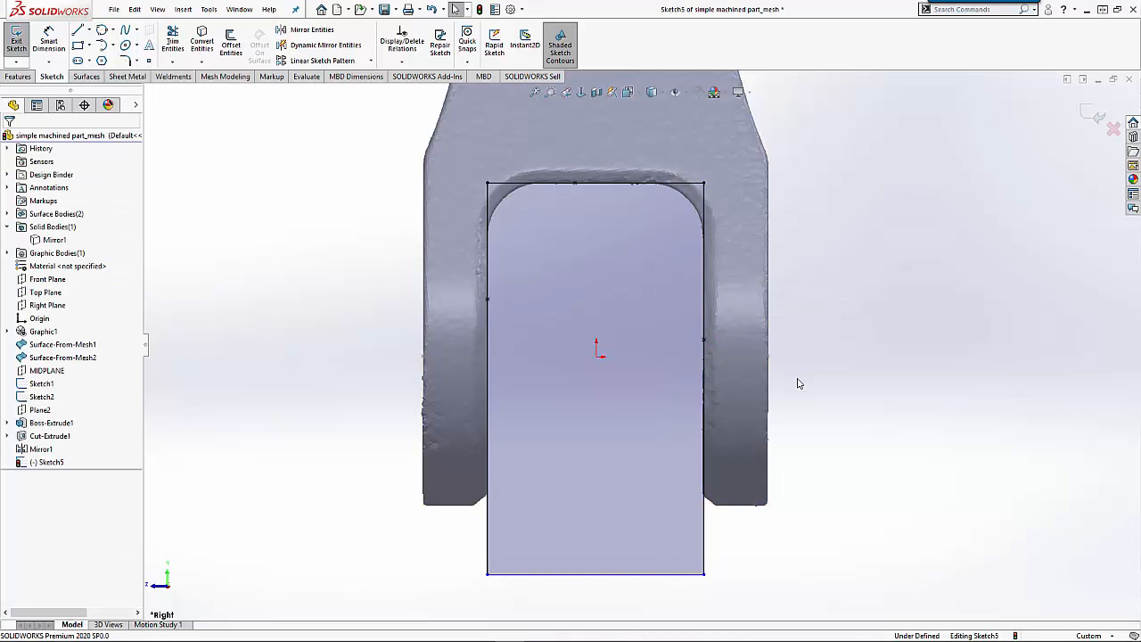
{"action": "left_click", "coordinate": [46, 370]}
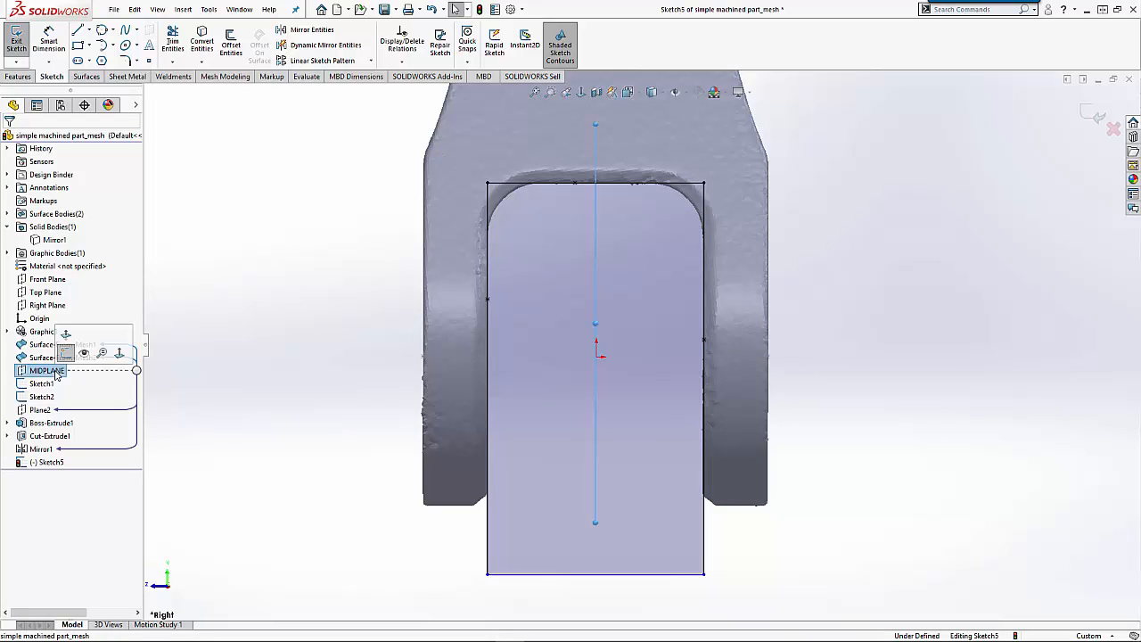
{"action": "left_click", "coordinate": [223, 381]}
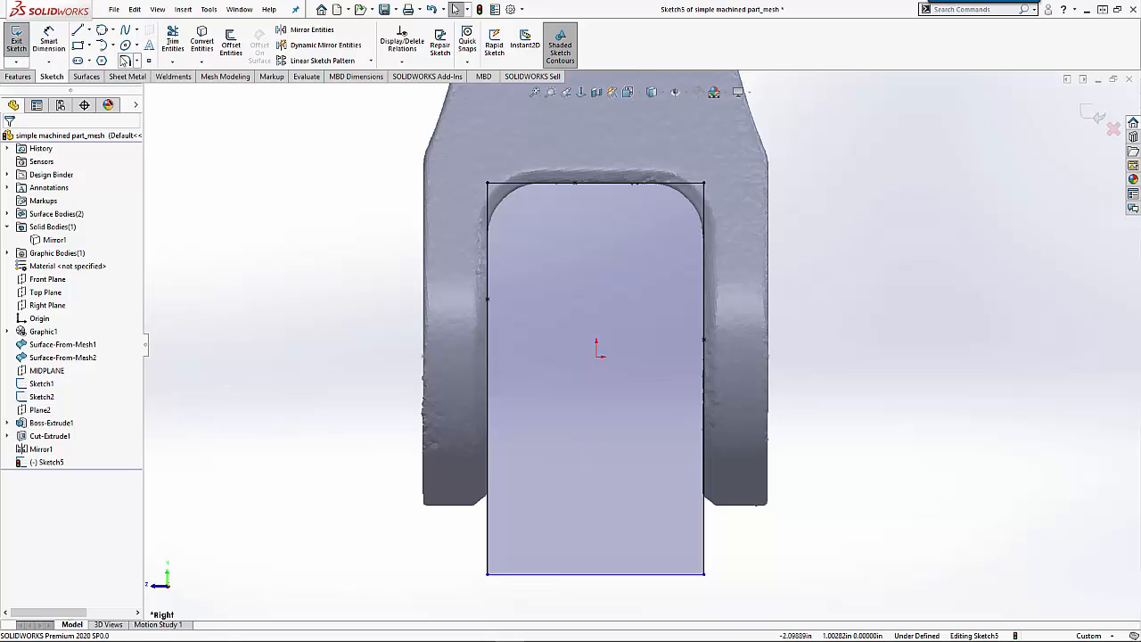
- Round the rectangle's two upper corners with 0.25 in sketch fillets to match the slot's corners
{"action": "left_click", "coordinate": [125, 60]}
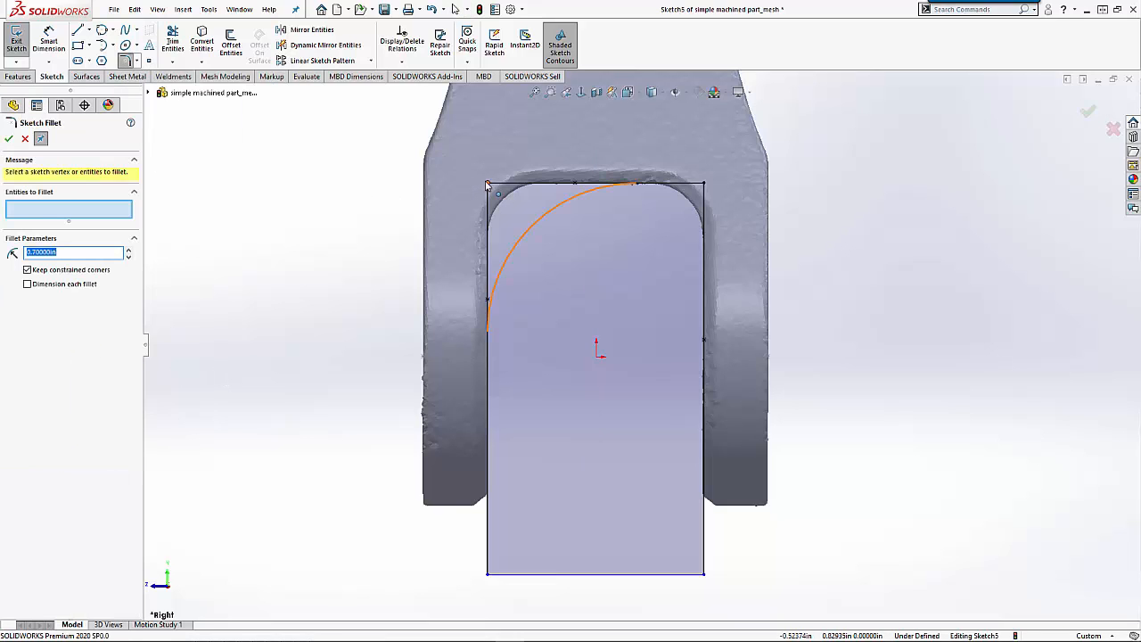
{"action": "left_click", "coordinate": [488, 184]}
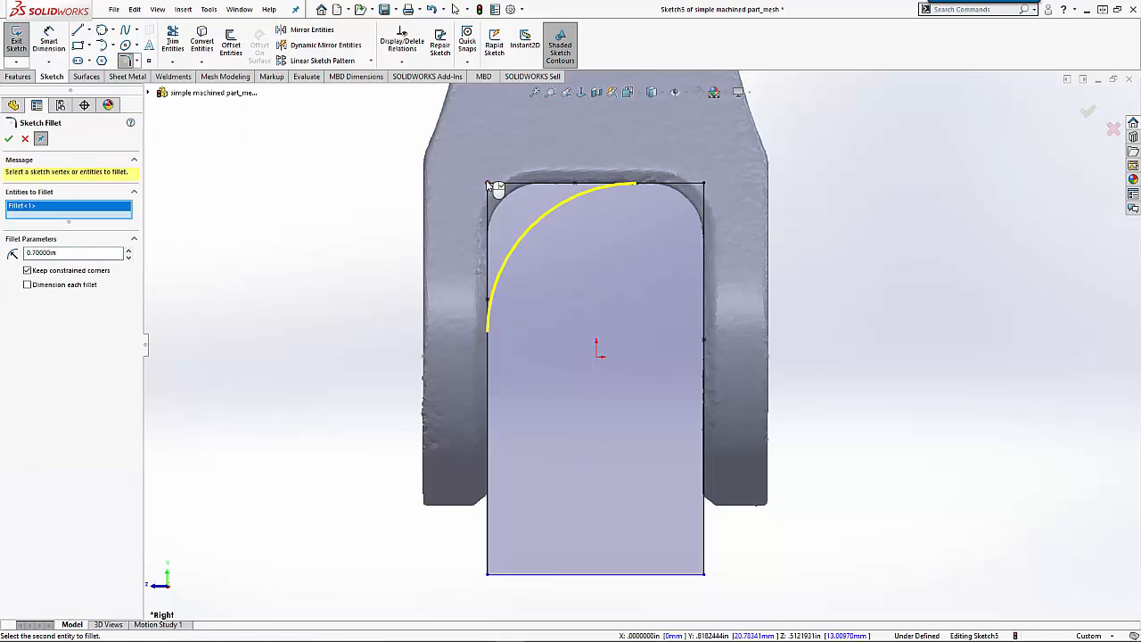
{"action": "left_click", "coordinate": [703, 185]}
{"action": "left_click", "coordinate": [128, 257]}
{"action": "left_click", "coordinate": [128, 257]}
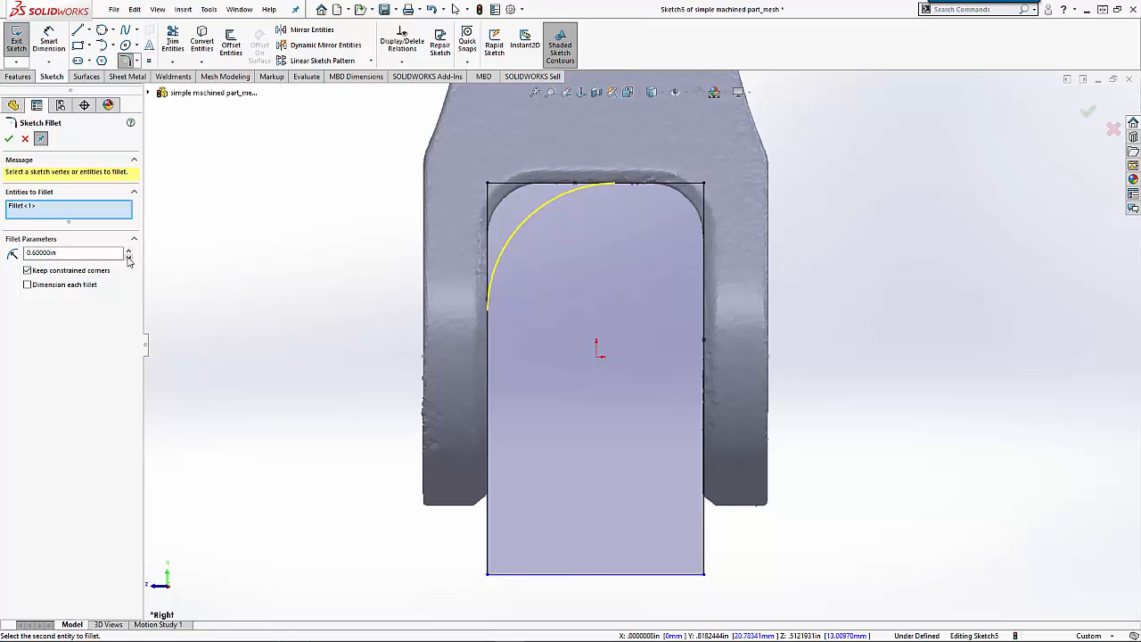
{"action": "left_click", "coordinate": [128, 257]}
{"action": "left_click", "coordinate": [129, 257]}
{"action": "left_click", "coordinate": [129, 257]}
{"action": "left_click", "coordinate": [129, 257]}
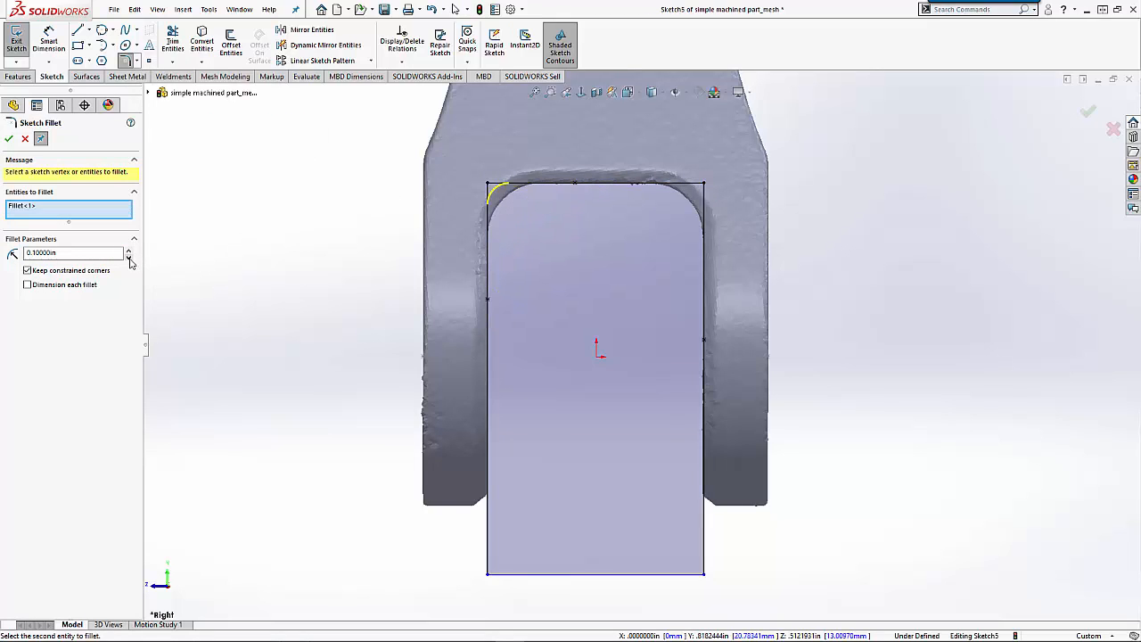
{"action": "left_click", "coordinate": [703, 185]}
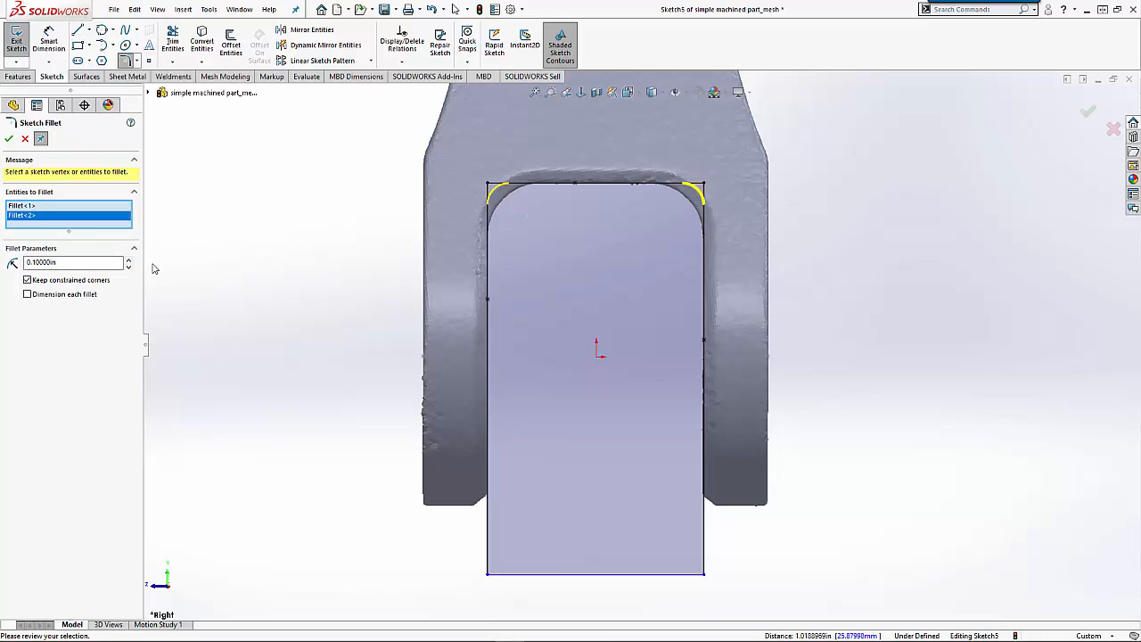
{"action": "left_click", "coordinate": [130, 262]}
{"action": "left_click", "coordinate": [129, 261]}
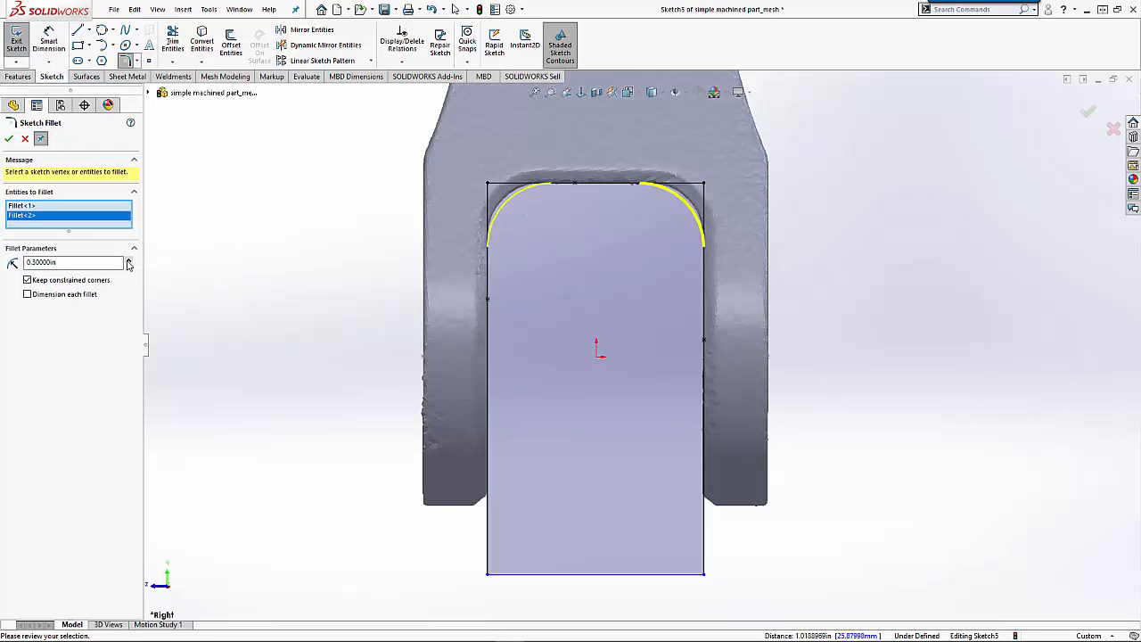
{"action": "left_click", "coordinate": [128, 266]}
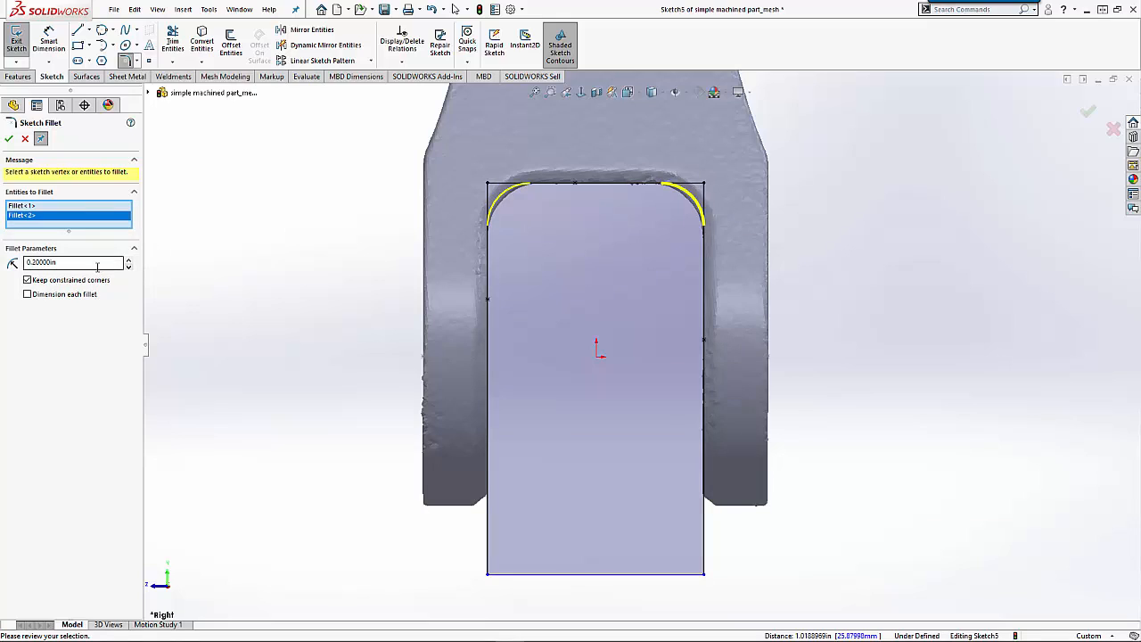
{"action": "left_click_drag", "start_coordinate": [98, 267], "coordinate": [4, 269]}
{"action": "type", "text": "0.25"}
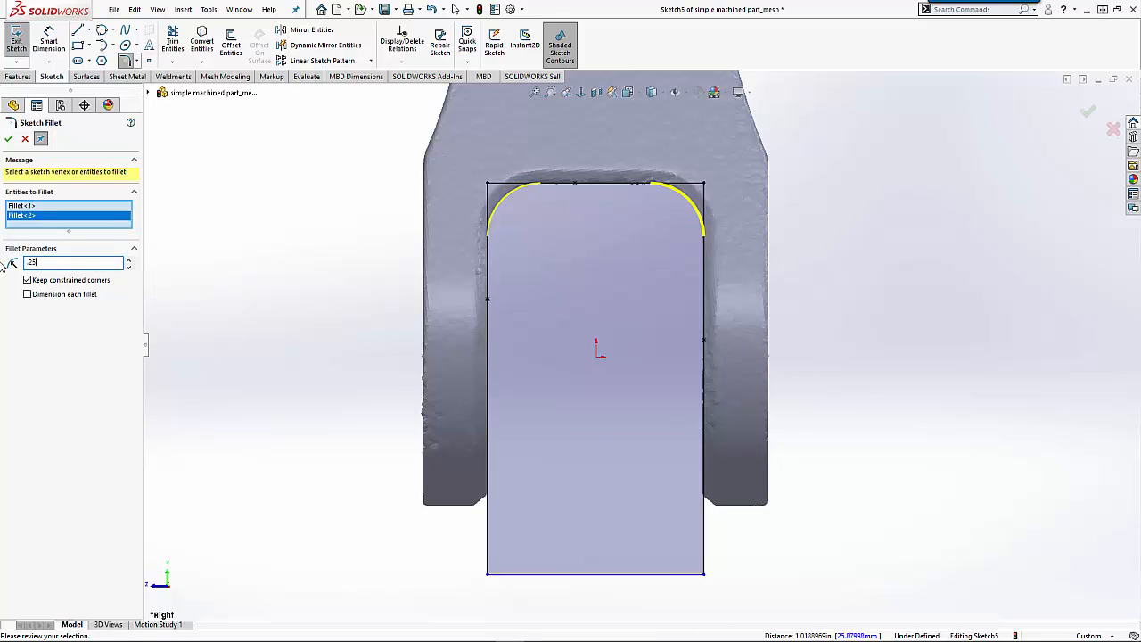
{"action": "key", "text": "Return"}
{"action": "left_click", "coordinate": [9, 139]}
{"action": "left_click", "coordinate": [9, 139]}
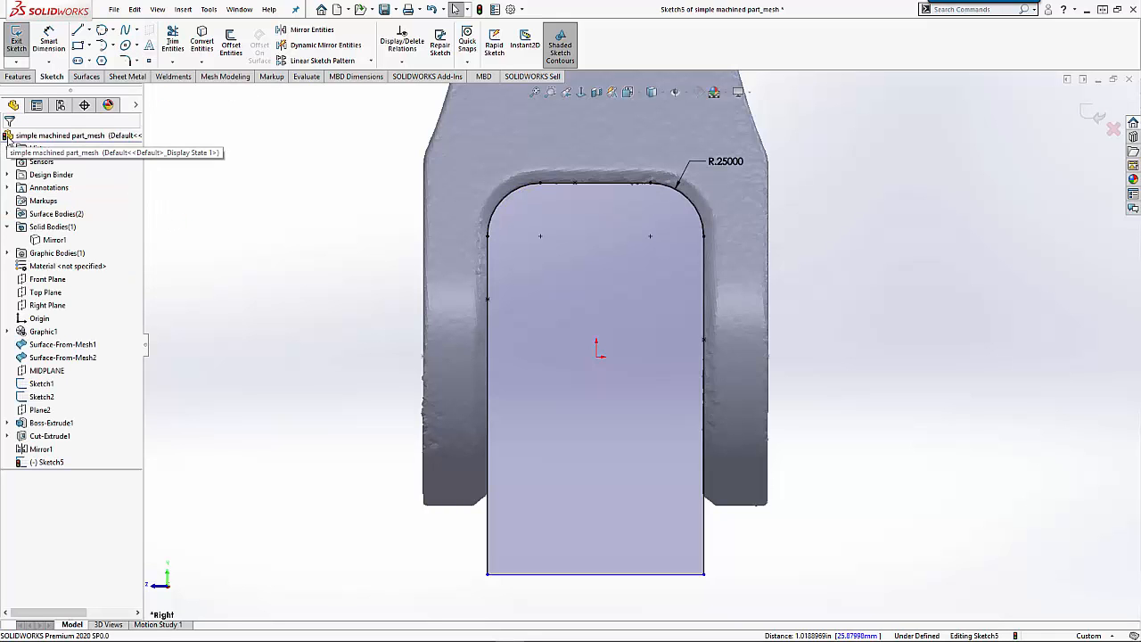
- Show the hidden Mirror1 solid body again
{"action": "middle_click_drag", "start_coordinate": [264, 195], "coordinate": [321, 216]}
{"action": "left_click", "coordinate": [60, 241]}
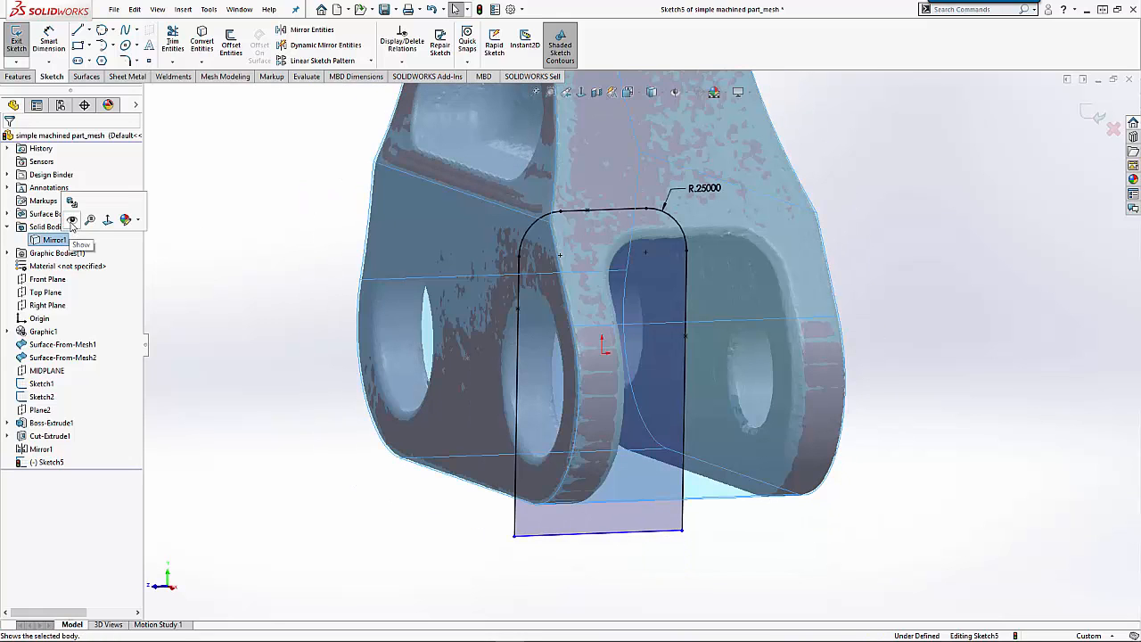
{"action": "left_click", "coordinate": [71, 222]}
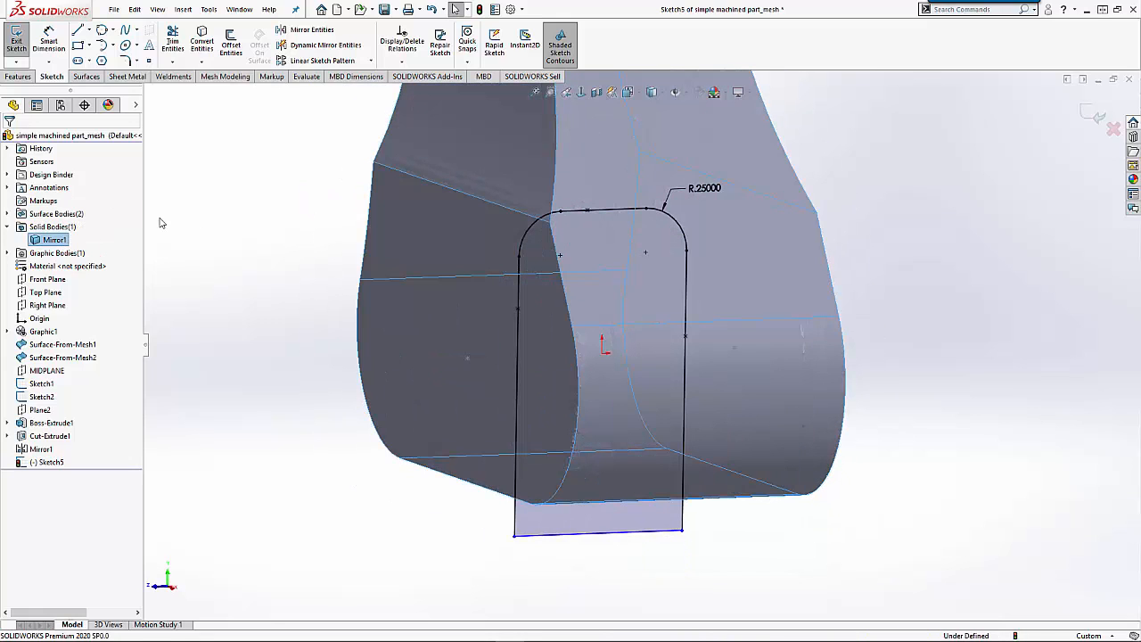
- Cut-extrude the rounded fork slot sketch with the Through All - Both end condition
{"action": "left_click", "coordinate": [18, 76]}
{"action": "left_click", "coordinate": [174, 42]}
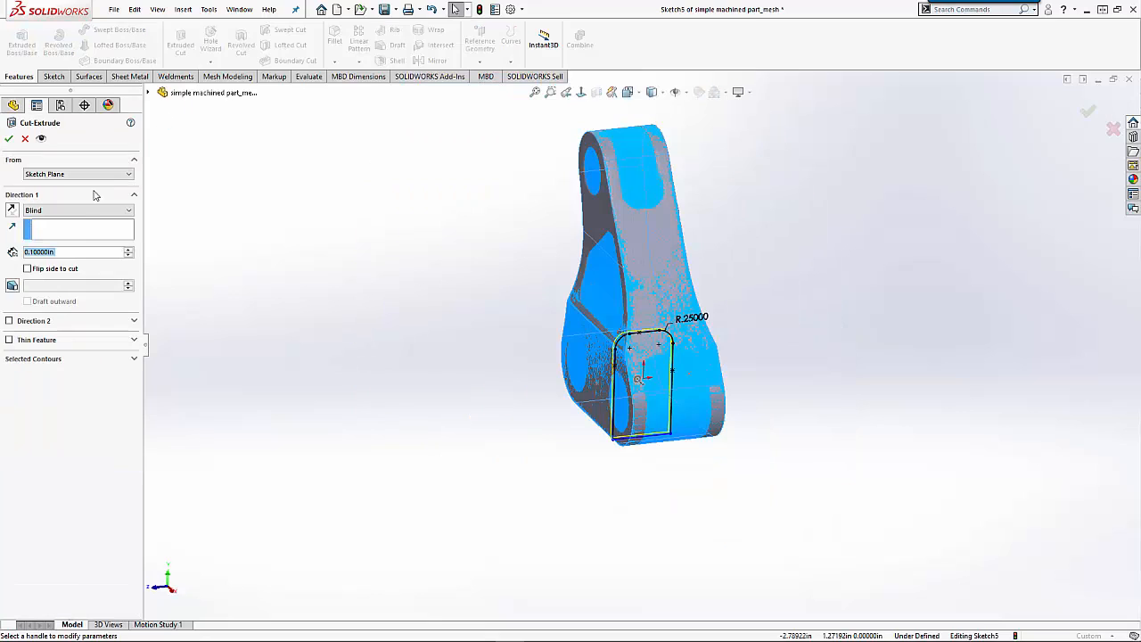
{"action": "left_click", "coordinate": [77, 209]}
{"action": "left_click", "coordinate": [54, 236]}
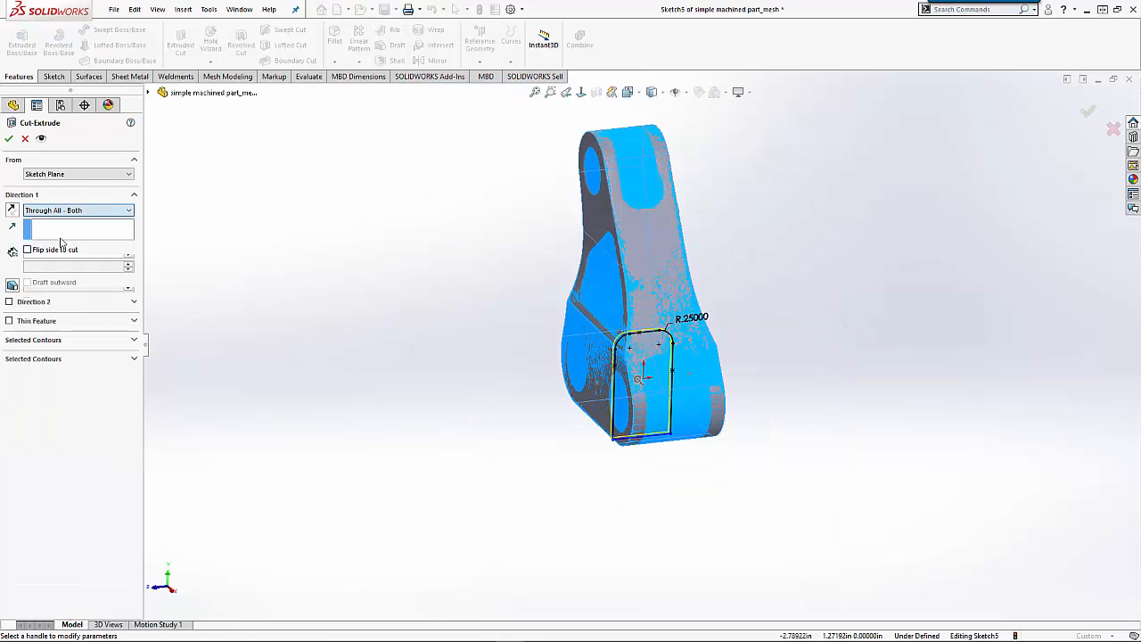
{"action": "left_click", "coordinate": [9, 138]}
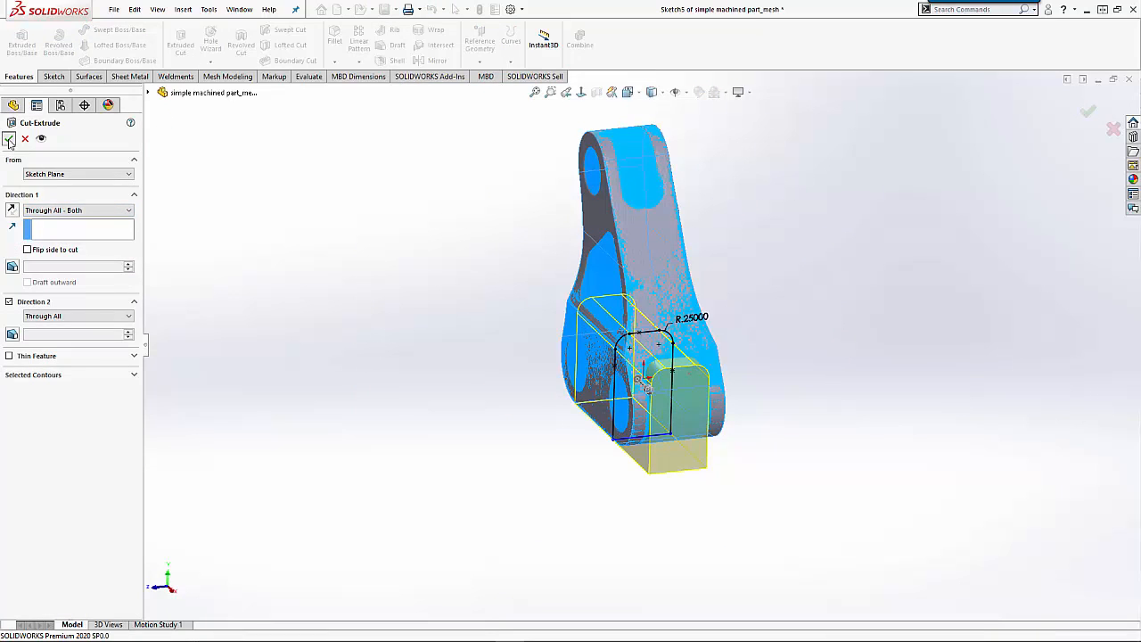
- Search the commands for "slic" and add the Slicing command to the Mesh Modeling tools
{"action": "middle_click_drag", "start_coordinate": [419, 300], "coordinate": [502, 280]}
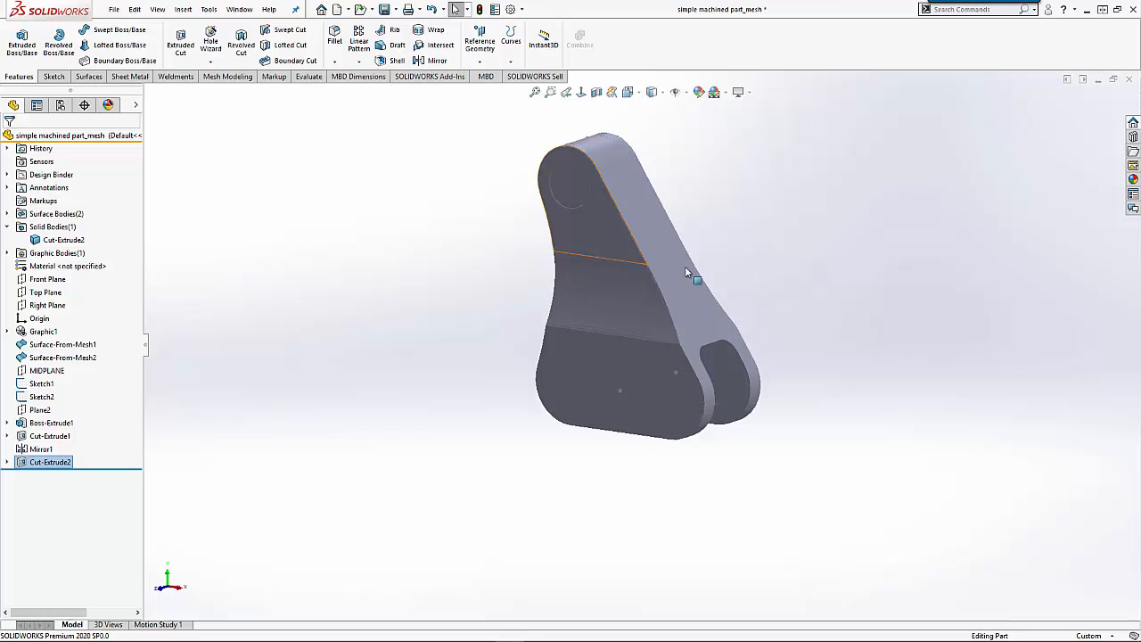
{"action": "middle_click_drag", "start_coordinate": [685, 266], "coordinate": [644, 272]}
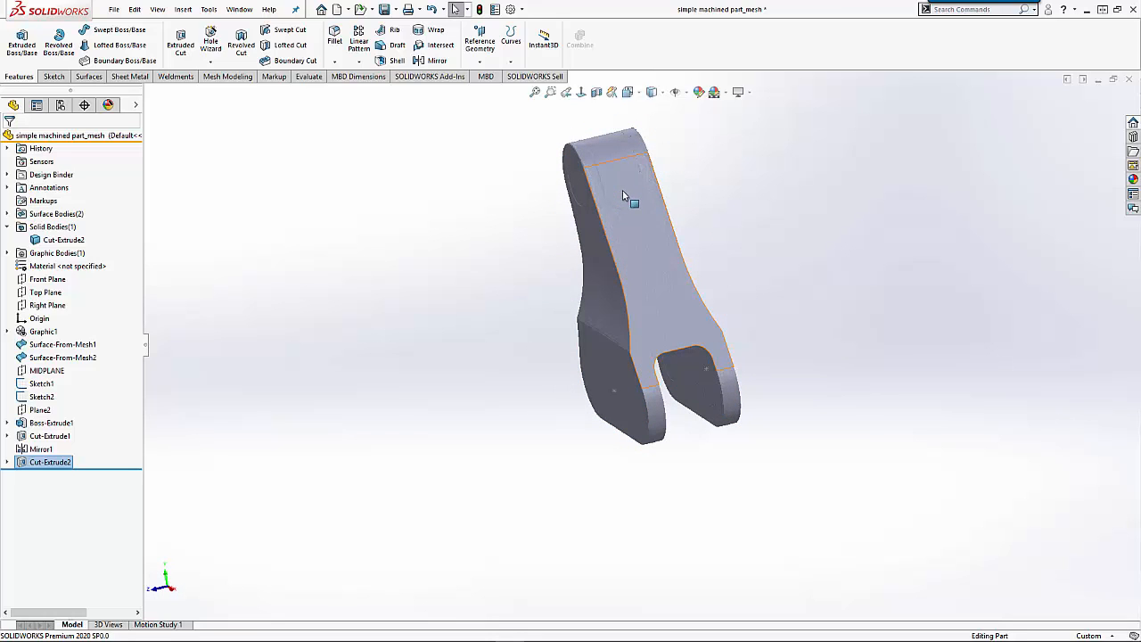
{"action": "scroll", "coordinate": [632, 211], "scroll_direction": "down", "scroll_amount": 2}
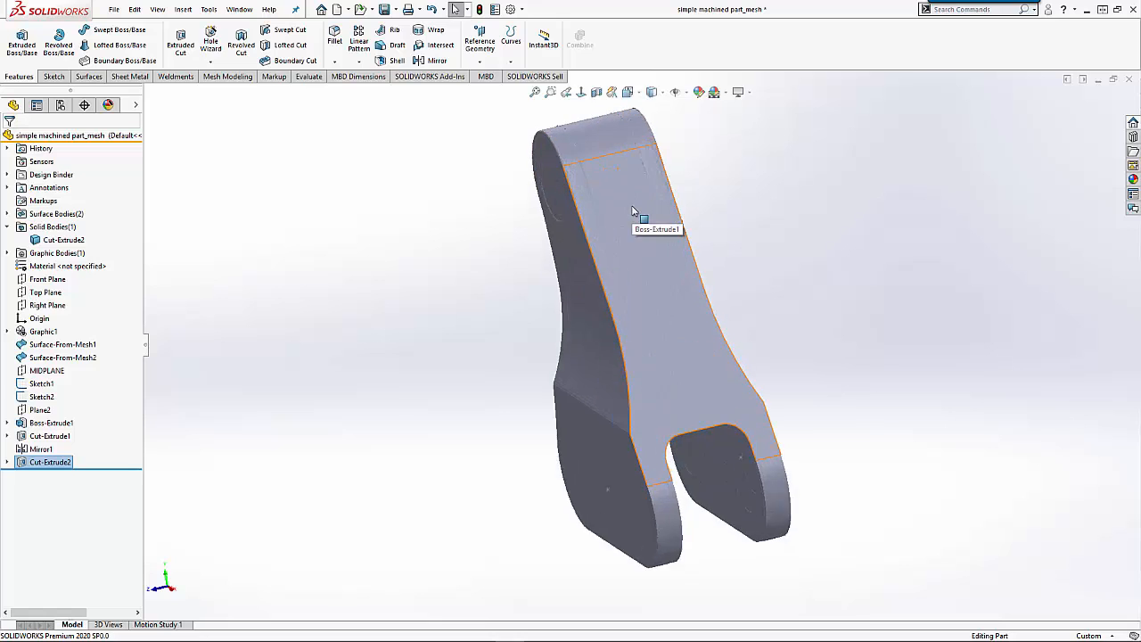
{"action": "scroll", "coordinate": [632, 211], "scroll_direction": "down", "scroll_amount": 2}
{"action": "middle_click_drag", "start_coordinate": [631, 210], "coordinate": [635, 241]}
{"action": "left_click", "coordinate": [610, 209]}
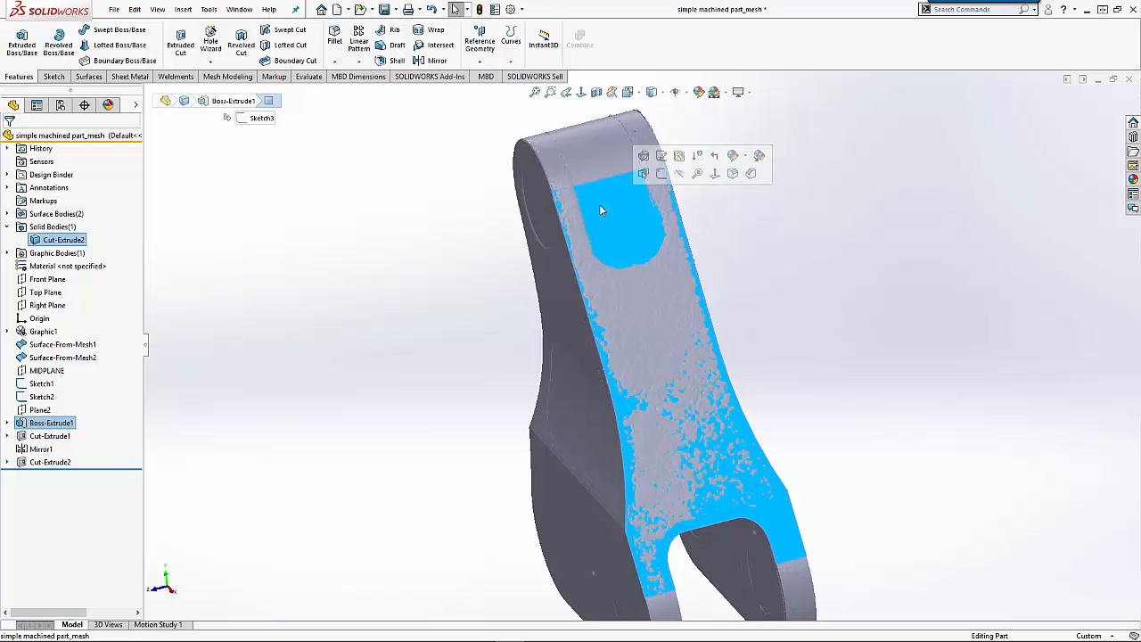
{"action": "left_click", "coordinate": [226, 77]}
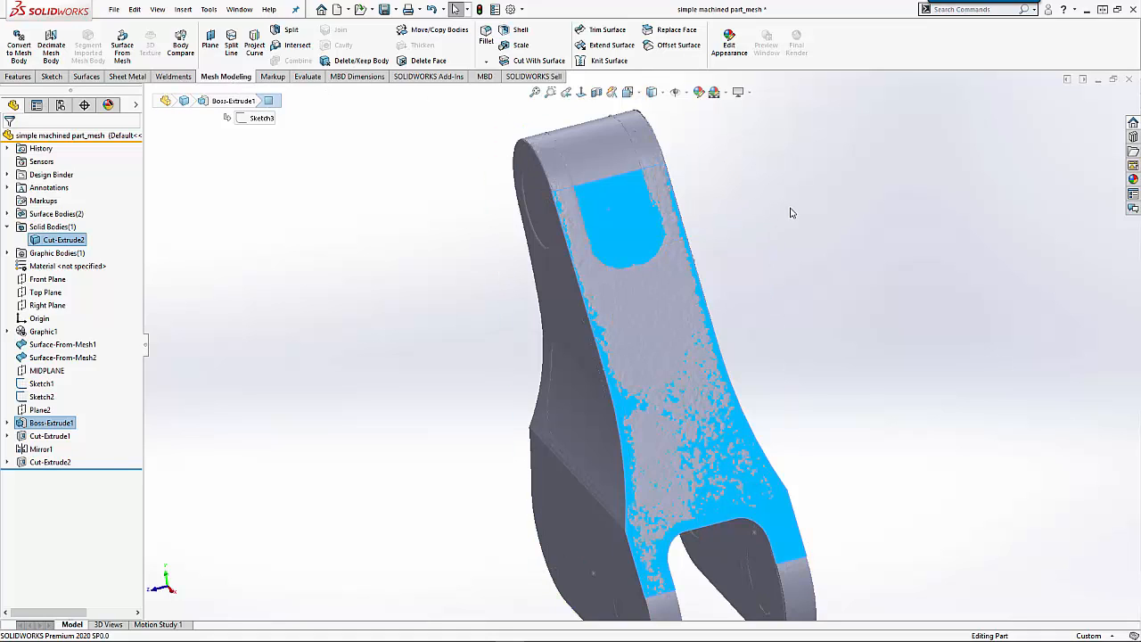
{"action": "left_click", "coordinate": [949, 9]}
{"action": "type", "text": "slic"}
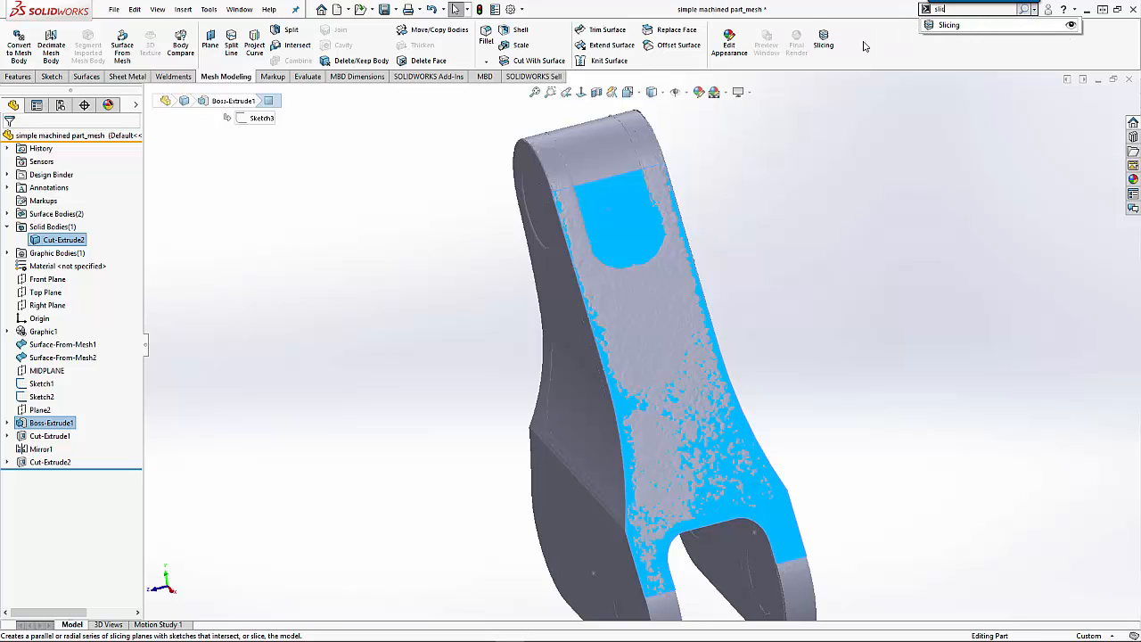
{"action": "left_click", "coordinate": [870, 125]}
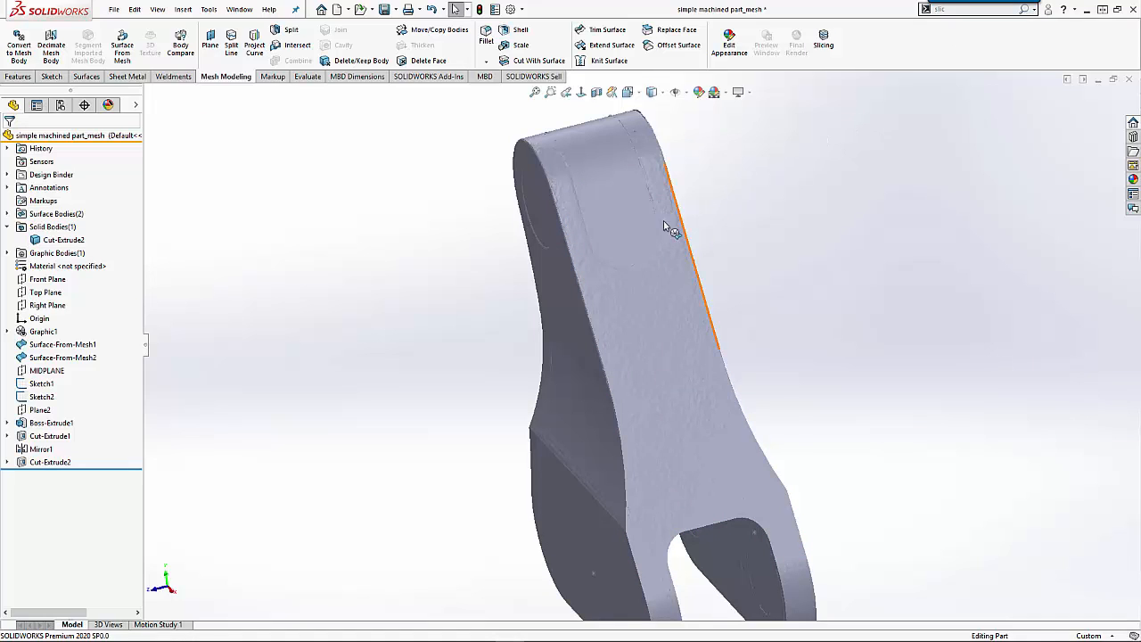
- Start Slicing from the bracket's long sloped face and resize the bounding box around its upper end to about ±2.35 in lengthwise
{"action": "left_click", "coordinate": [595, 201]}
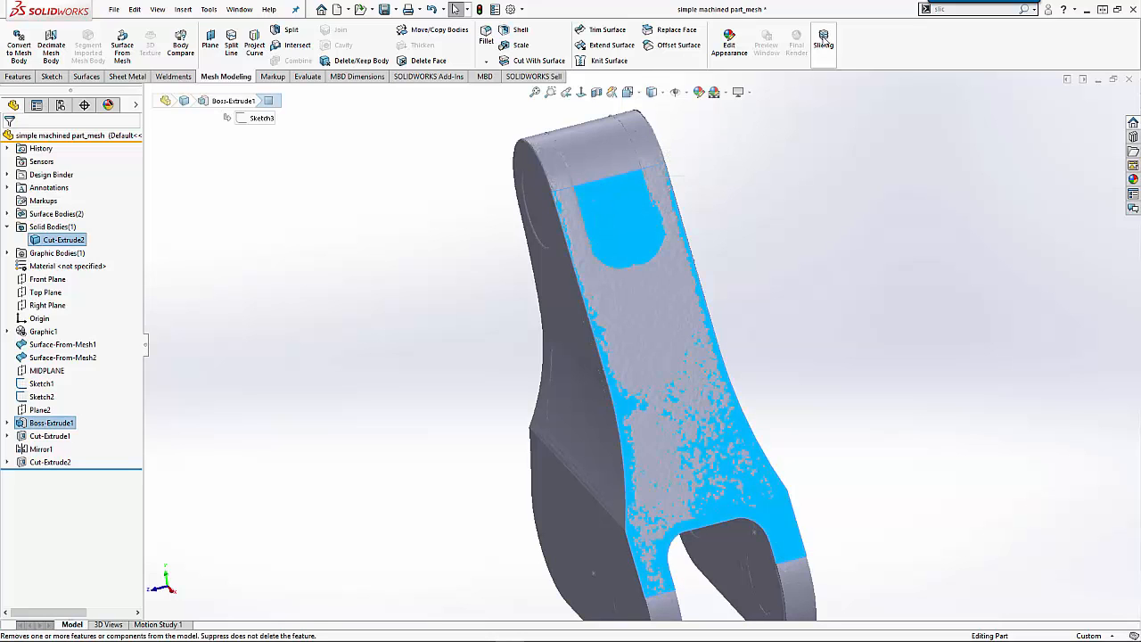
{"action": "left_click", "coordinate": [823, 40]}
{"action": "middle_click_drag", "start_coordinate": [781, 163], "coordinate": [810, 163]}
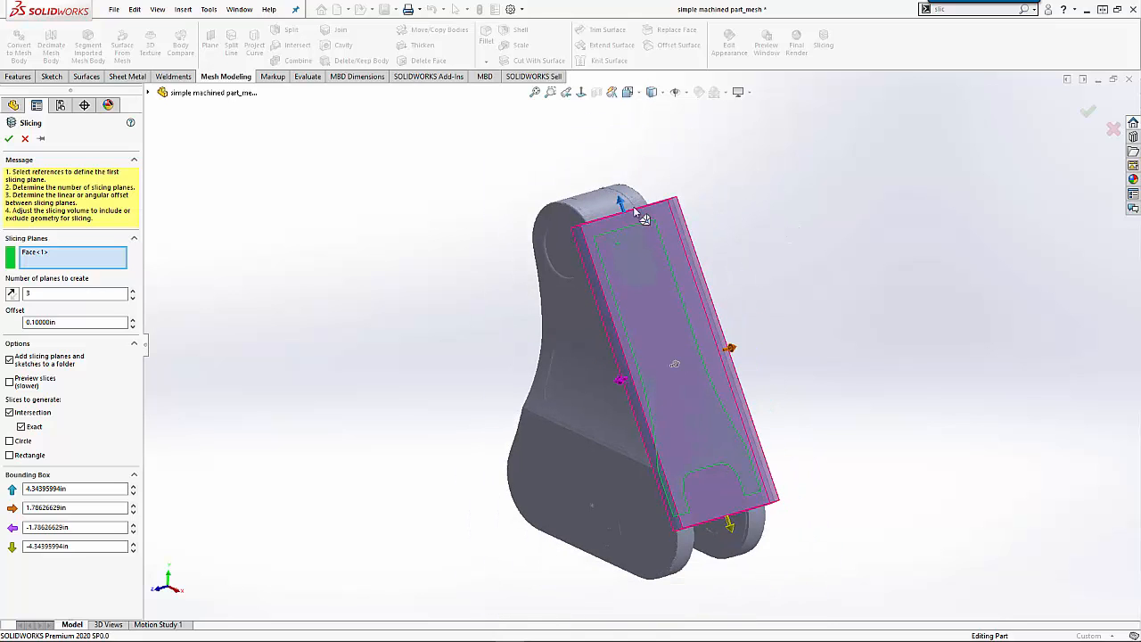
{"action": "left_click_drag", "start_coordinate": [623, 205], "coordinate": [591, 150]}
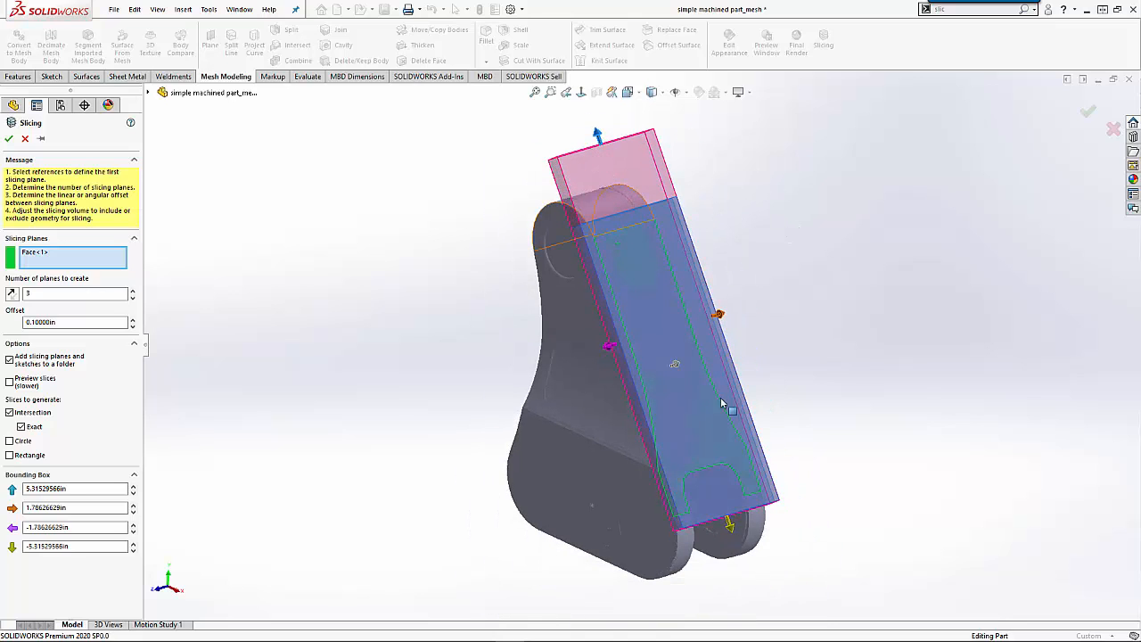
{"action": "left_click_drag", "start_coordinate": [729, 522], "coordinate": [647, 319]}
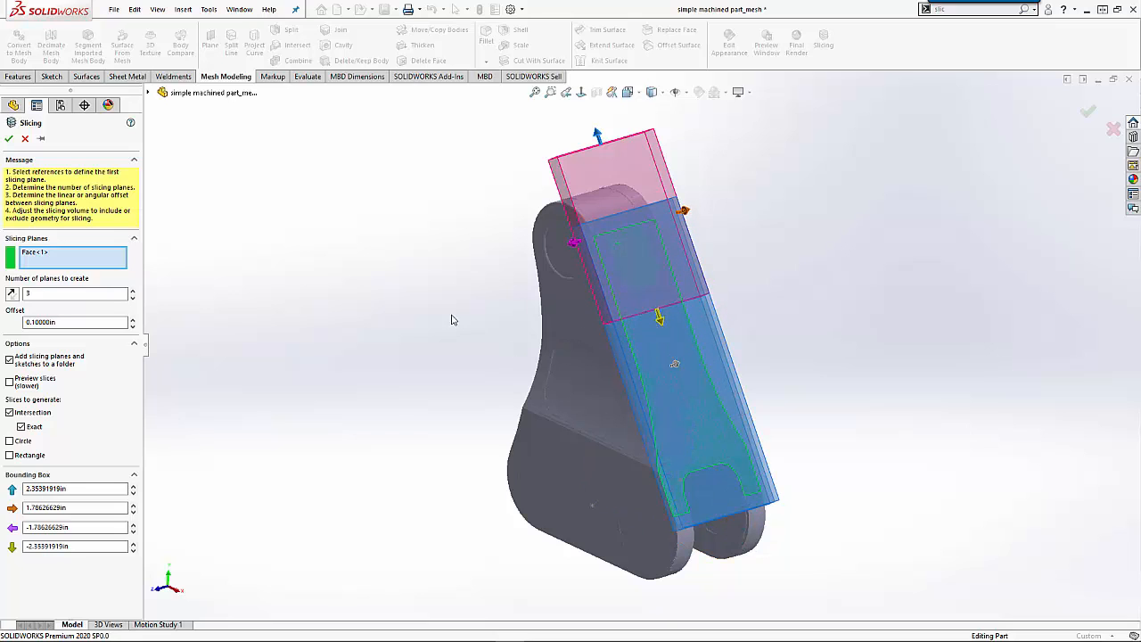
- Reverse the slicing direction so the planes go into the bracket and set the number of planes to 7
{"action": "left_click", "coordinate": [12, 295]}
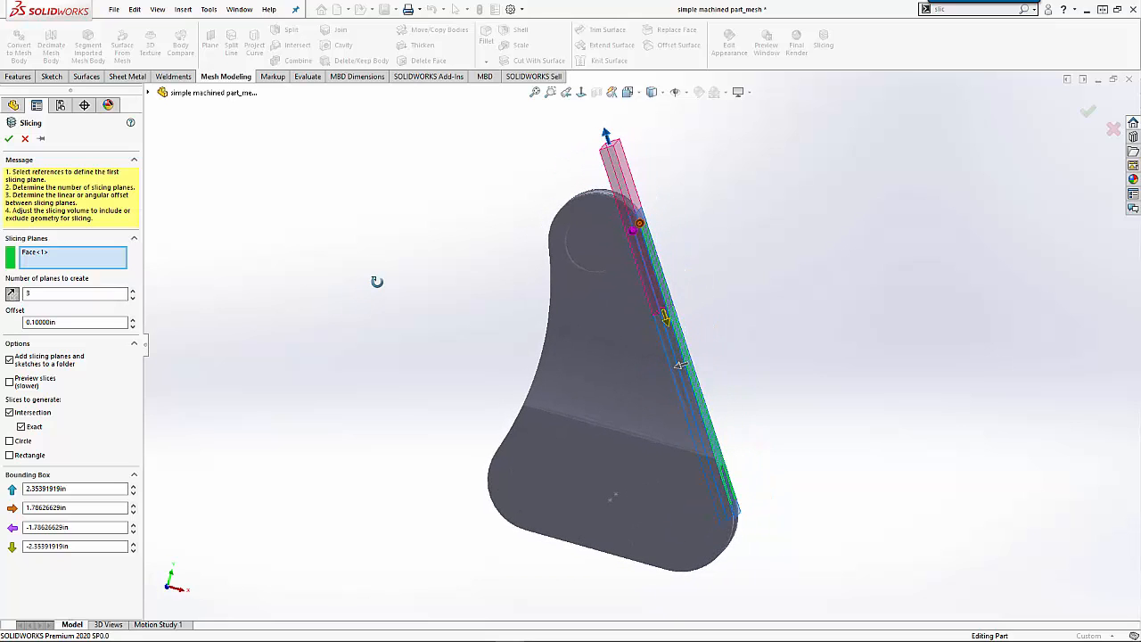
{"action": "left_click", "coordinate": [133, 291]}
{"action": "left_click", "coordinate": [132, 292]}
{"action": "left_click", "coordinate": [133, 292]}
{"action": "left_click", "coordinate": [133, 292]}
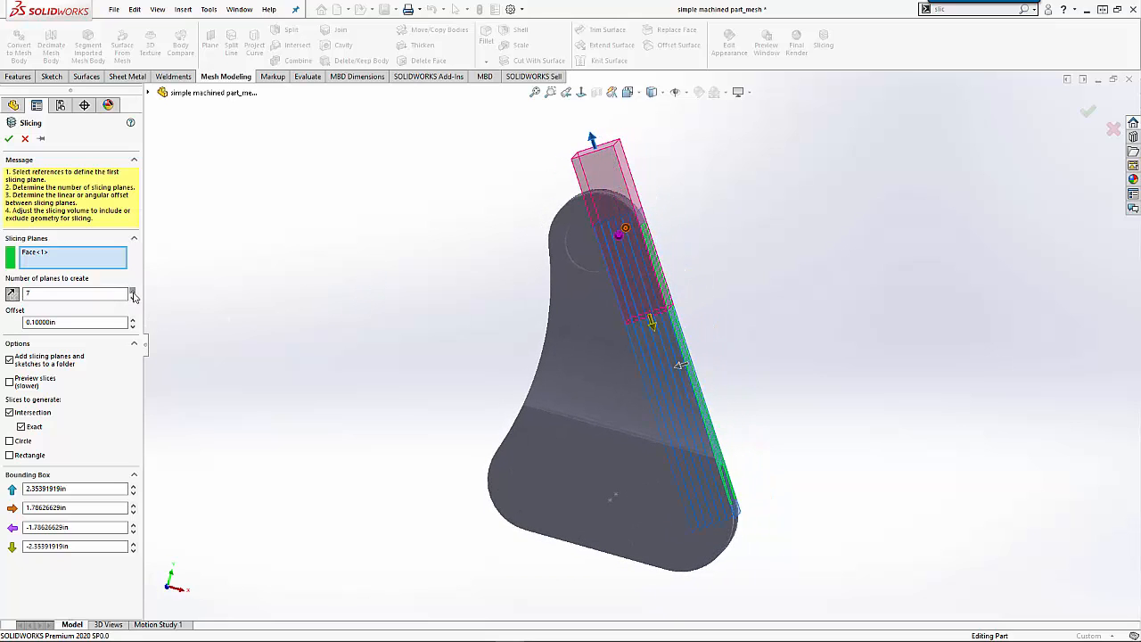
{"action": "middle_click_drag", "start_coordinate": [383, 321], "coordinate": [341, 350]}
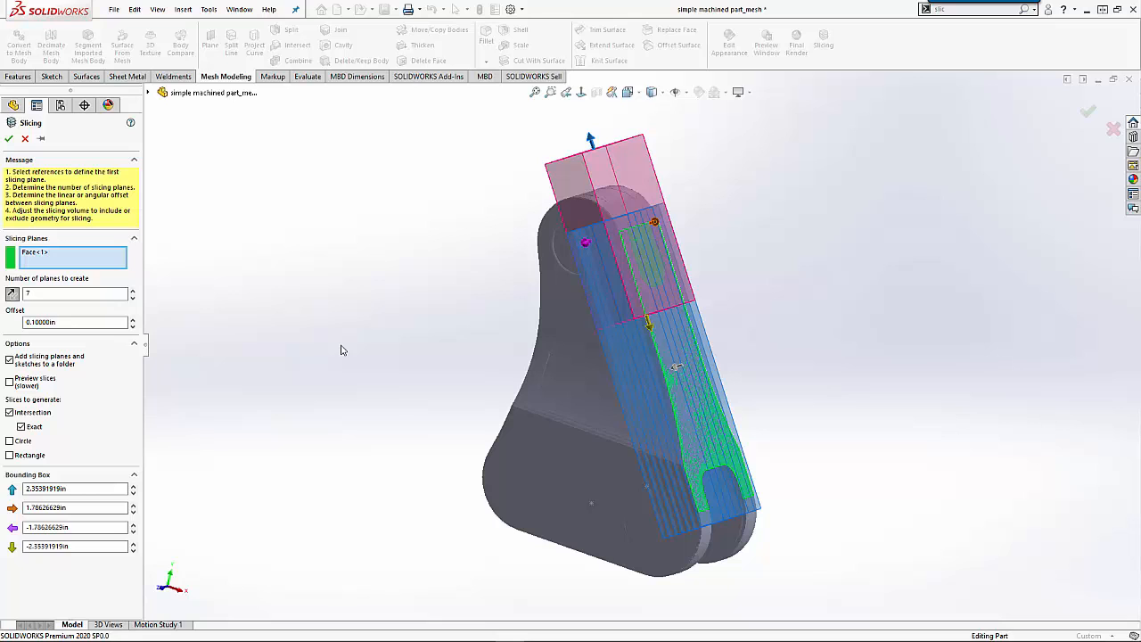
- Hide the Cut-Extrude2 solid body so the slicing planes show against the mesh
{"action": "middle_click_drag", "start_coordinate": [377, 305], "coordinate": [359, 311]}
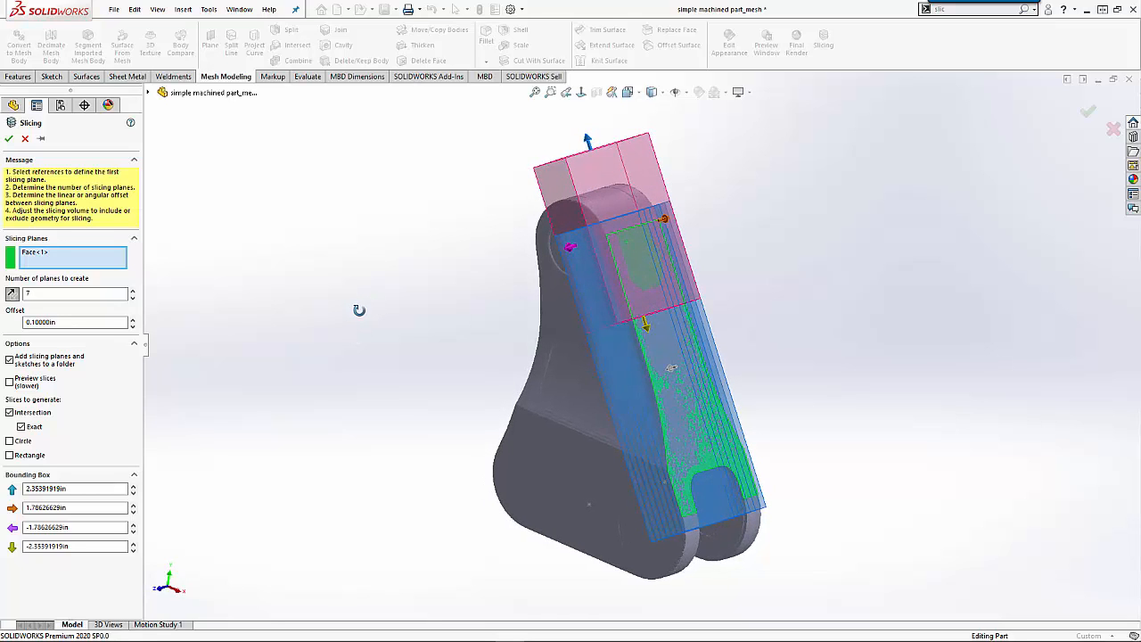
{"action": "left_click", "coordinate": [150, 93]}
{"action": "right_click", "coordinate": [205, 198]}
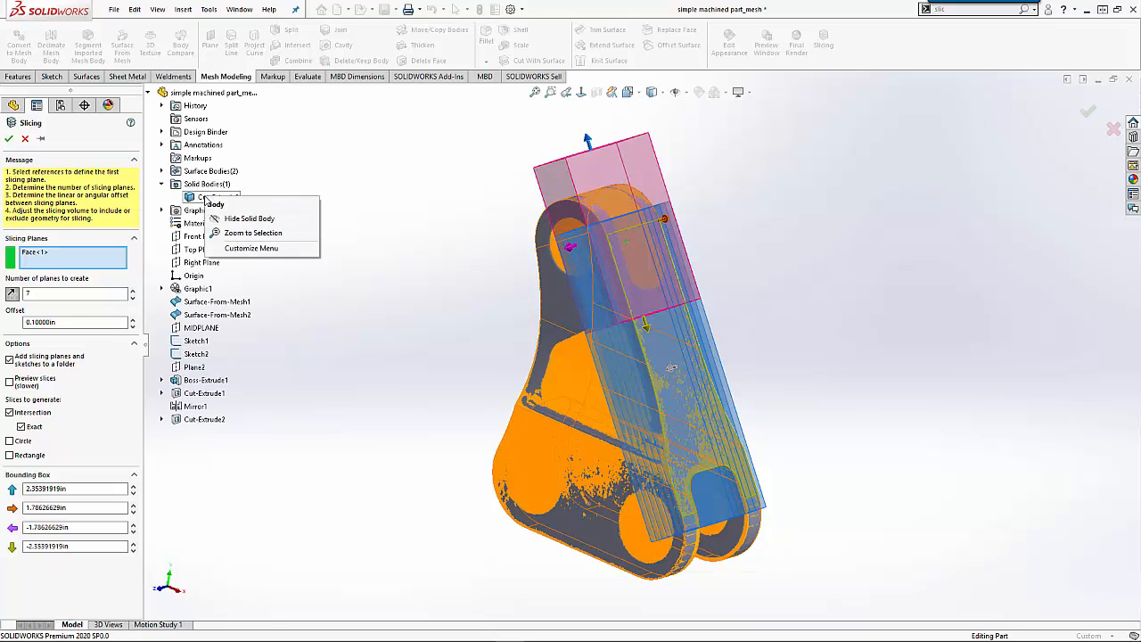
{"action": "left_click", "coordinate": [245, 222]}
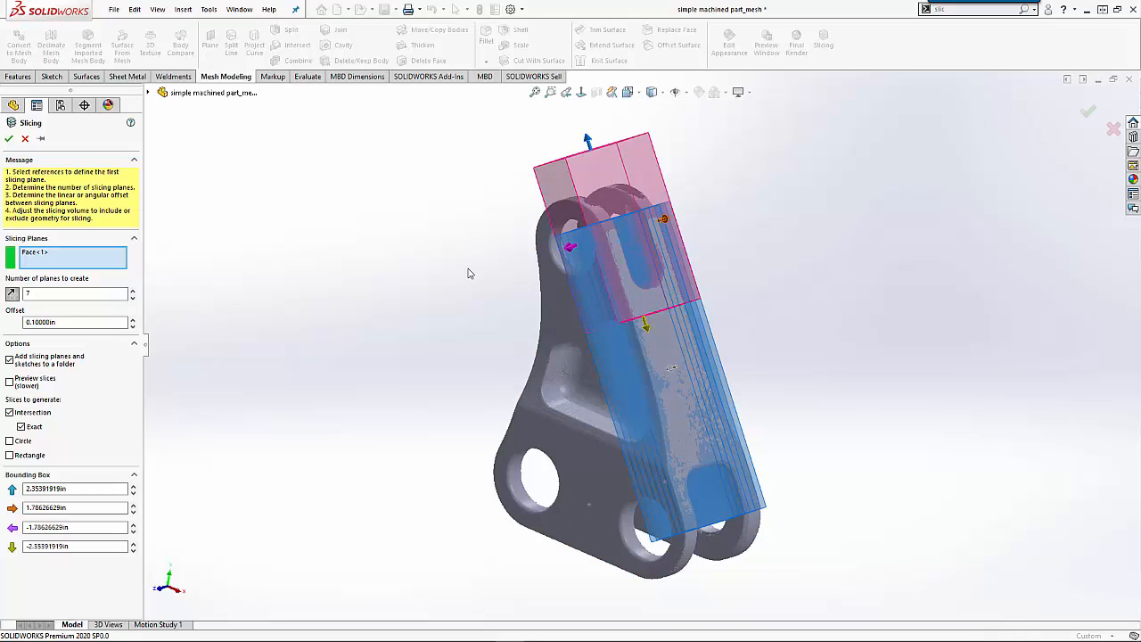
{"action": "mouse_move", "coordinate": [469, 270]}
{"action": "middle_mouse_down"}
{"action": "mouse_move", "coordinate": [428, 259]}
{"action": "mouse_move", "coordinate": [461, 276]}
{"action": "middle_mouse_up"}
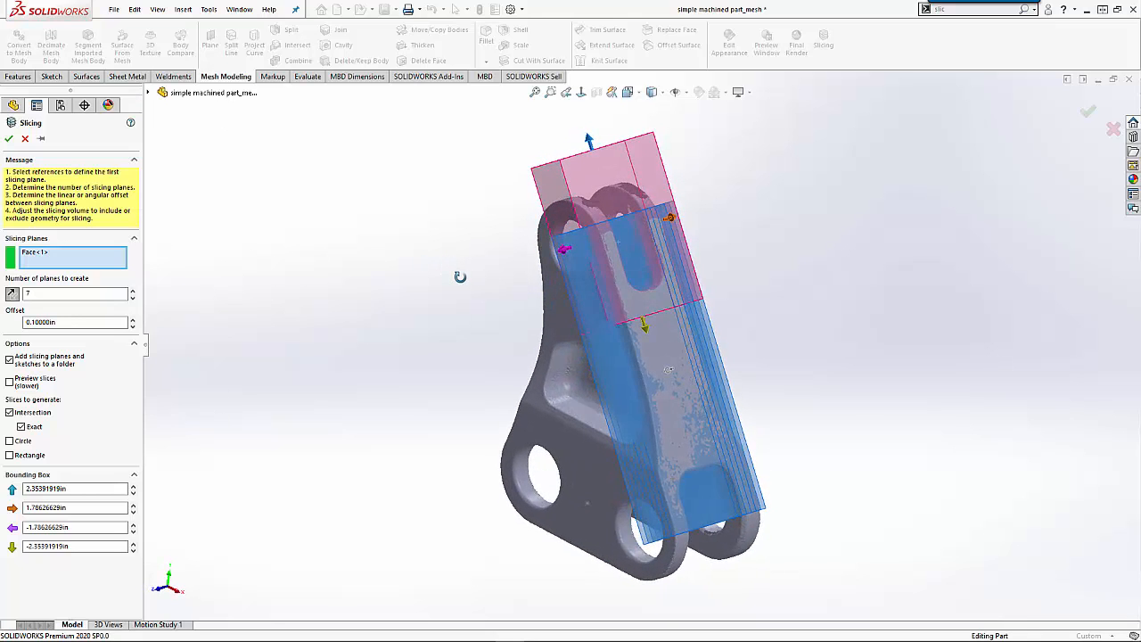
- Reduce the number of slicing planes to 2
{"action": "left_click", "coordinate": [133, 298]}
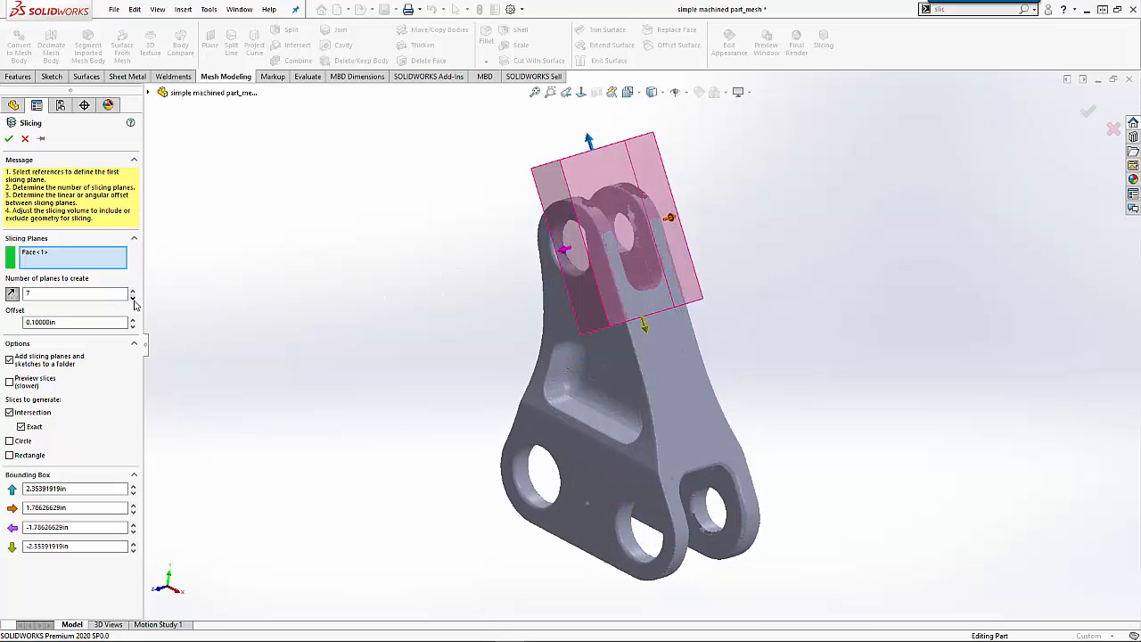
{"action": "left_click", "coordinate": [133, 298]}
{"action": "left_click", "coordinate": [133, 299]}
{"action": "left_click", "coordinate": [132, 299]}
{"action": "left_click", "coordinate": [133, 299]}
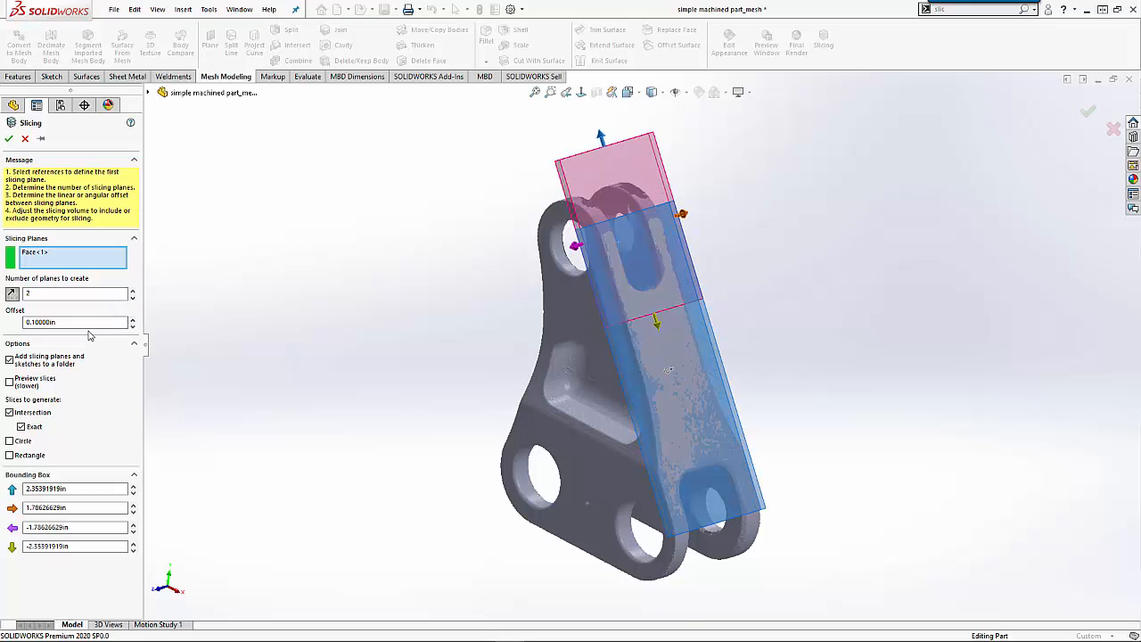
- Set the slicing plane offset to 0.13 in and create the intersection slices with the Exact option turned off
{"action": "left_click_drag", "start_coordinate": [74, 323], "coordinate": [22, 325]}
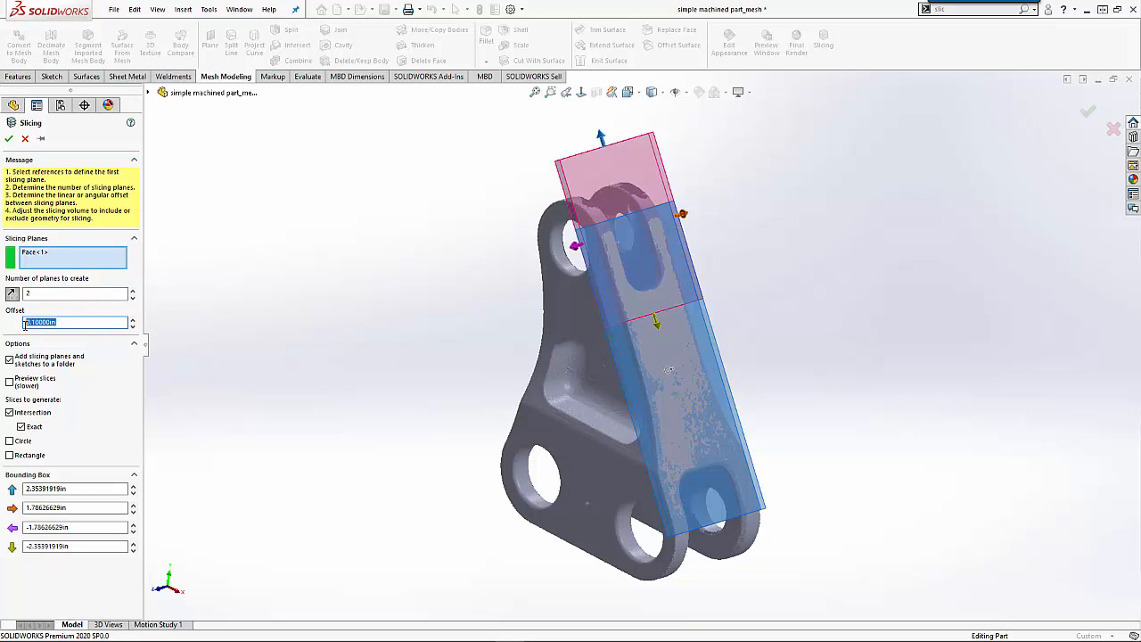
{"action": "middle_click_drag", "start_coordinate": [497, 272], "coordinate": [544, 257]}
{"action": "scroll", "coordinate": [544, 257], "scroll_direction": "down", "scroll_amount": 8}
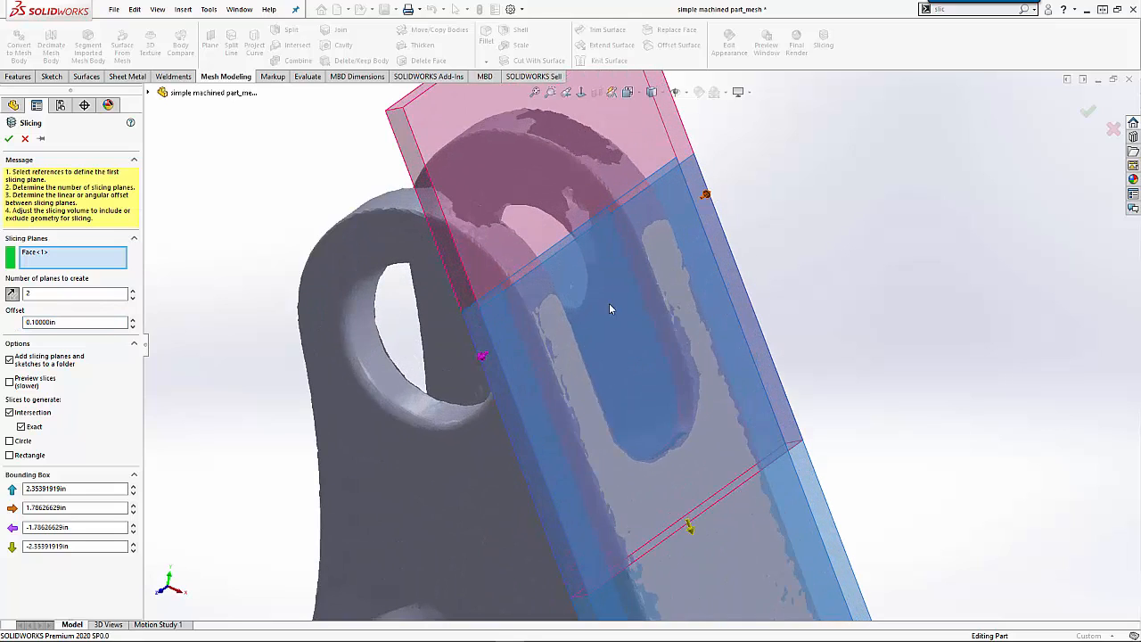
{"action": "middle_click_drag", "start_coordinate": [622, 307], "coordinate": [564, 321]}
{"action": "left_click_drag", "start_coordinate": [115, 322], "coordinate": [2, 335]}
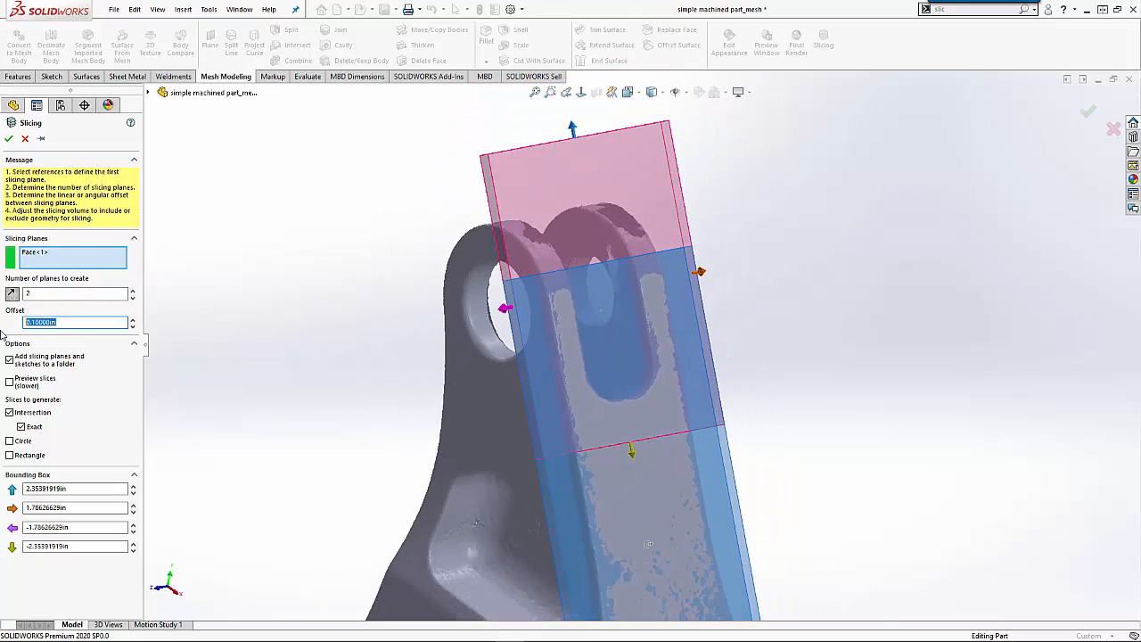
{"action": "type", "text": ".13"}
{"action": "key", "text": "Return"}
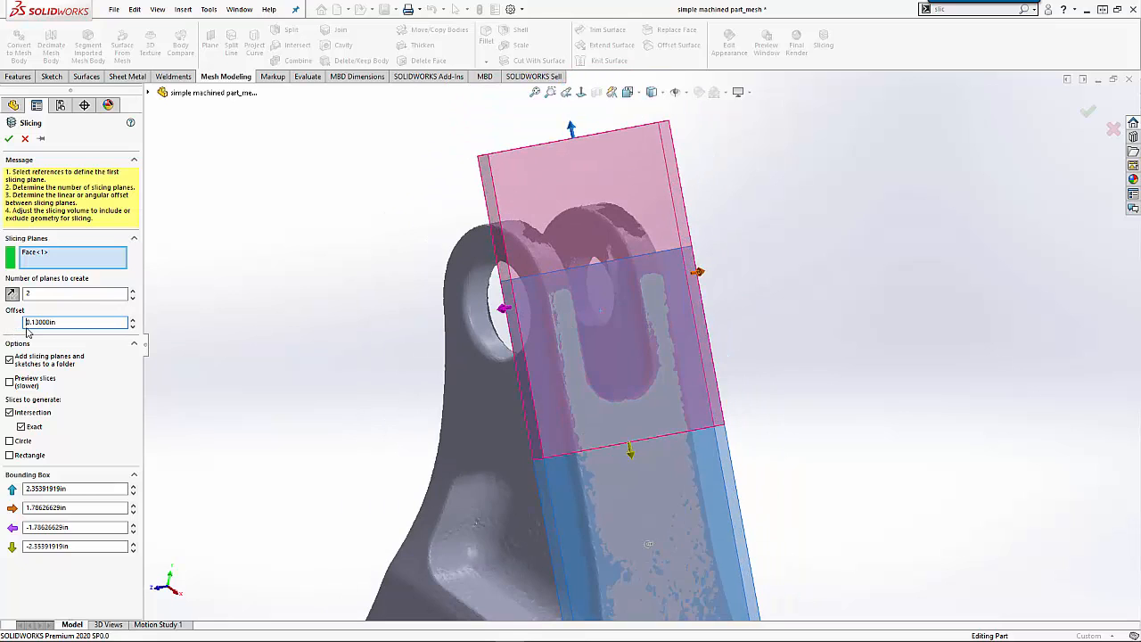
{"action": "mouse_move", "coordinate": [325, 315]}
{"action": "middle_mouse_down"}
{"action": "mouse_move", "coordinate": [342, 306]}
{"action": "mouse_move", "coordinate": [347, 316]}
{"action": "middle_mouse_up"}
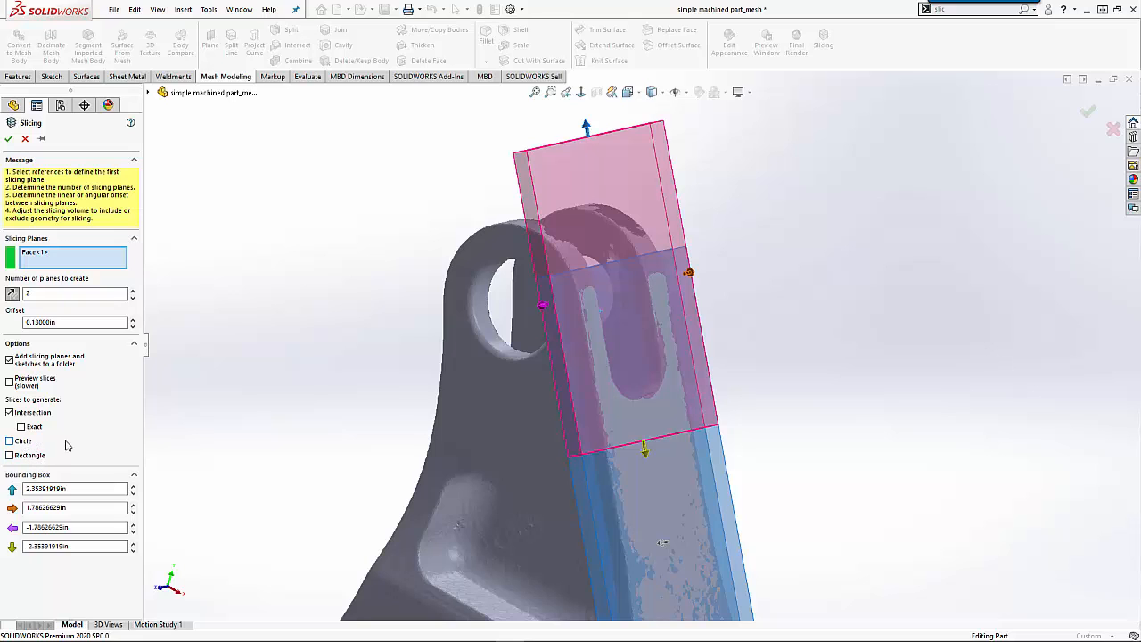
{"action": "mouse_move", "coordinate": [310, 402]}
{"action": "middle_mouse_down"}
{"action": "mouse_move", "coordinate": [288, 395]}
{"action": "mouse_move", "coordinate": [299, 402]}
{"action": "middle_mouse_up"}
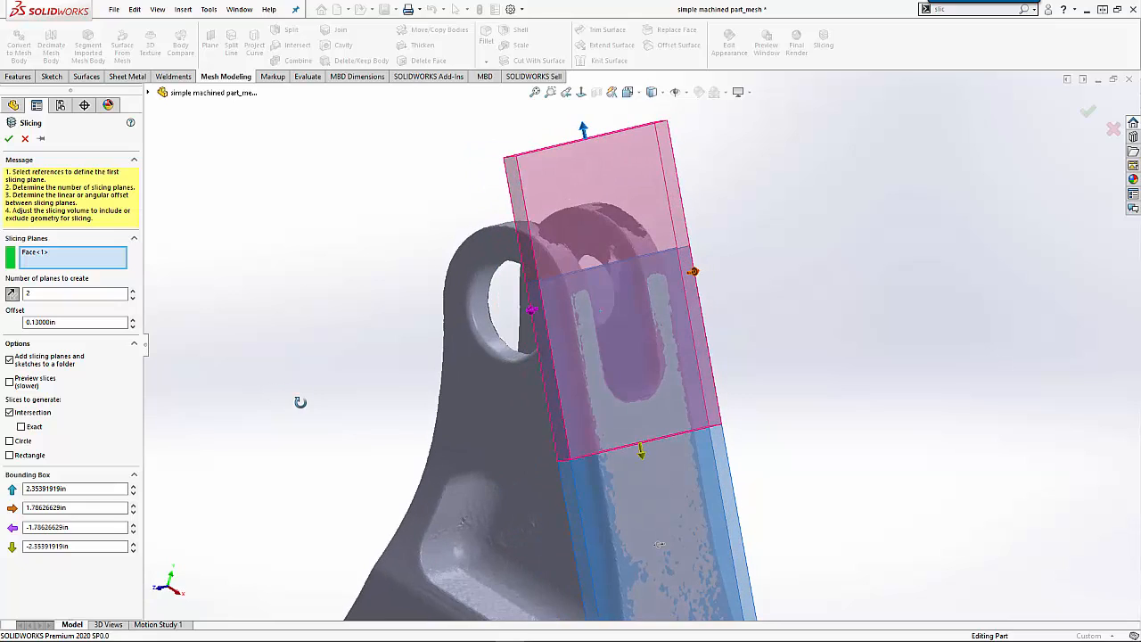
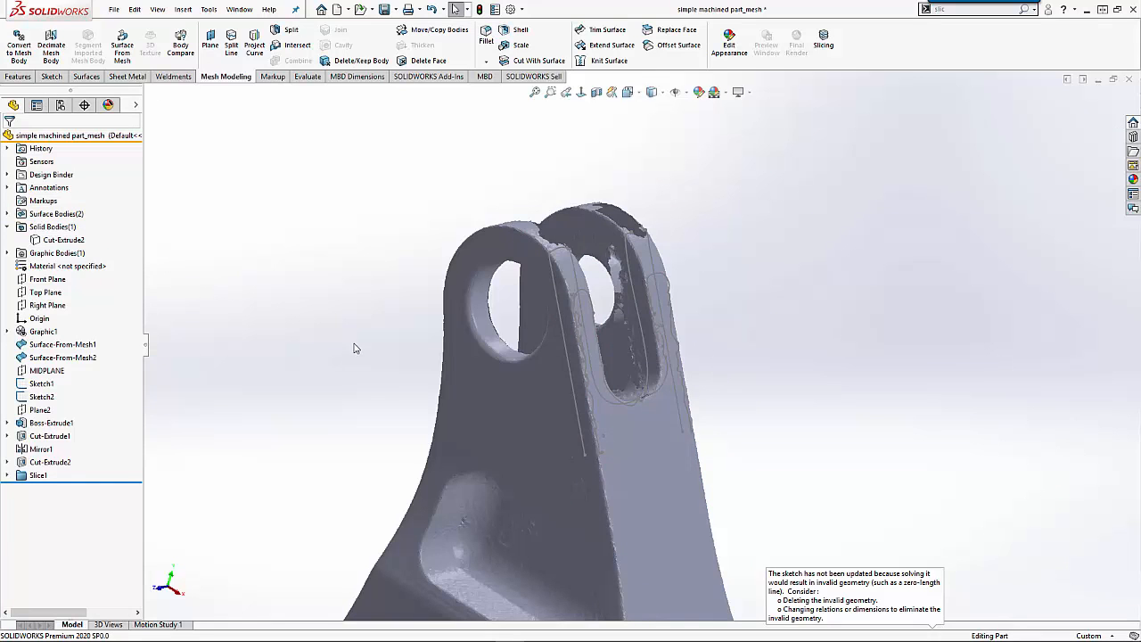
- Hide the imported mesh Graphic1 and inspect the two slice sketches on their own
{"action": "right_click", "coordinate": [45, 334]}
{"action": "left_click", "coordinate": [67, 354]}
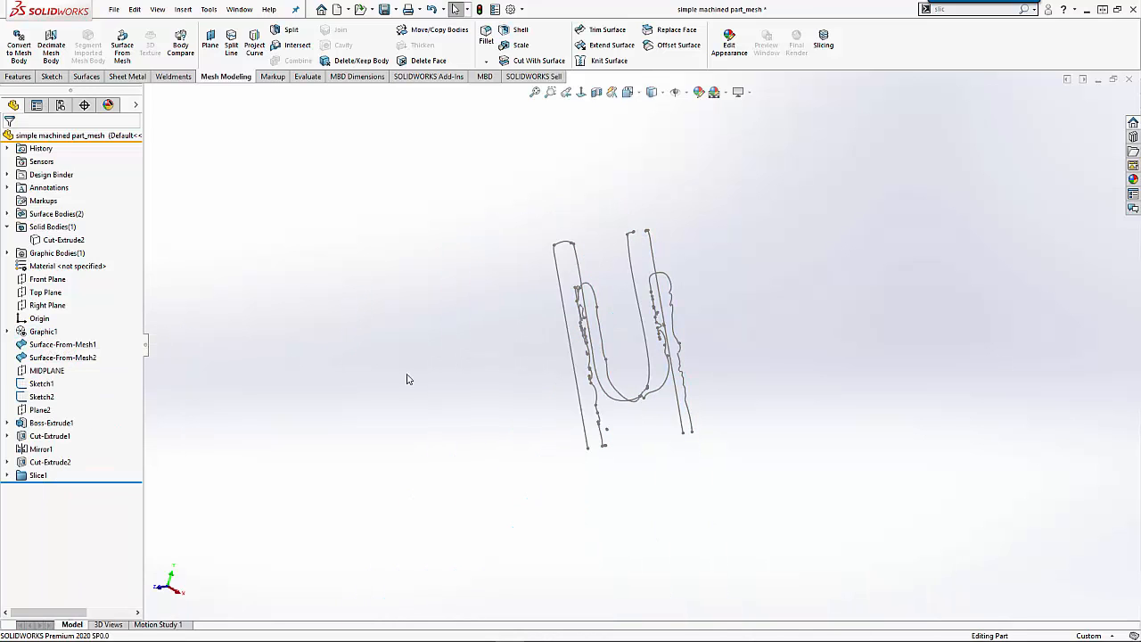
{"action": "mouse_move", "coordinate": [605, 376]}
{"action": "middle_mouse_down"}
{"action": "mouse_move", "coordinate": [655, 362]}
{"action": "mouse_move", "coordinate": [611, 383]}
{"action": "mouse_move", "coordinate": [604, 365]}
{"action": "middle_mouse_up"}
{"action": "scroll", "coordinate": [604, 343], "scroll_direction": "down", "scroll_amount": 2}
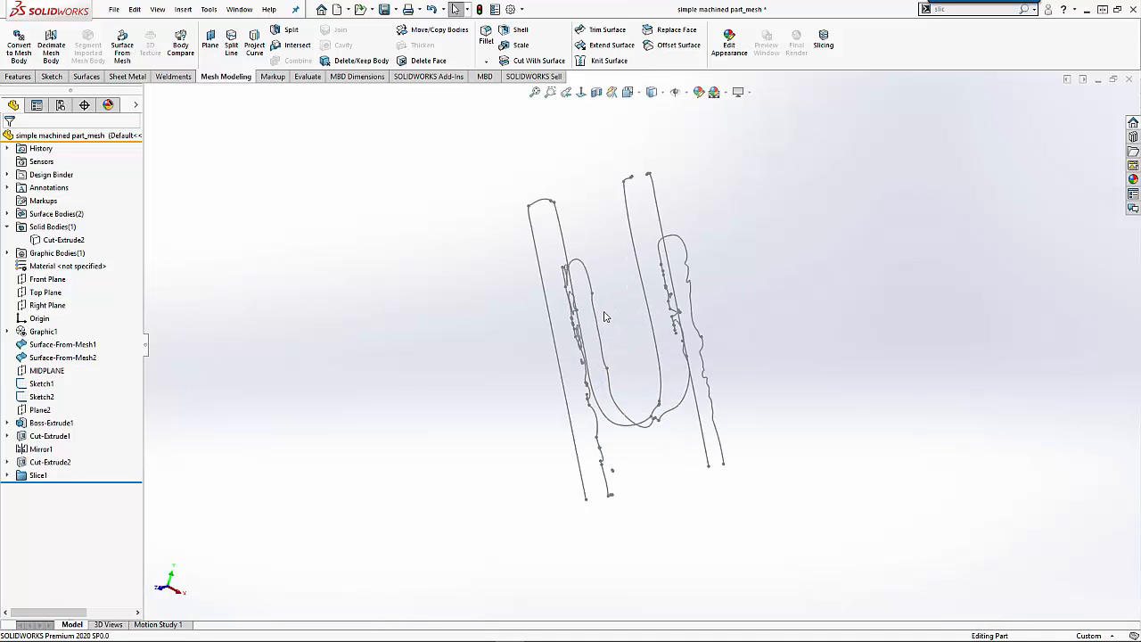
{"action": "scroll", "coordinate": [588, 393], "scroll_direction": "down", "scroll_amount": 2}
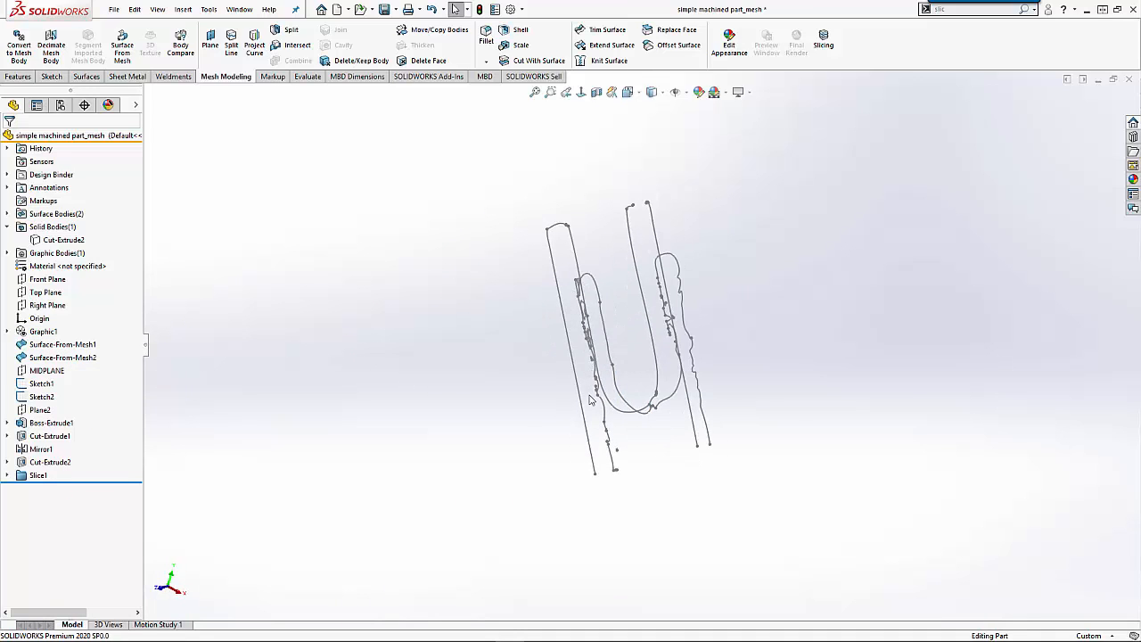
- Hide Sketch6, the jagged slice profile inside the Slice1 folder
{"action": "left_click", "coordinate": [7, 476]}
{"action": "left_click", "coordinate": [53, 503]}
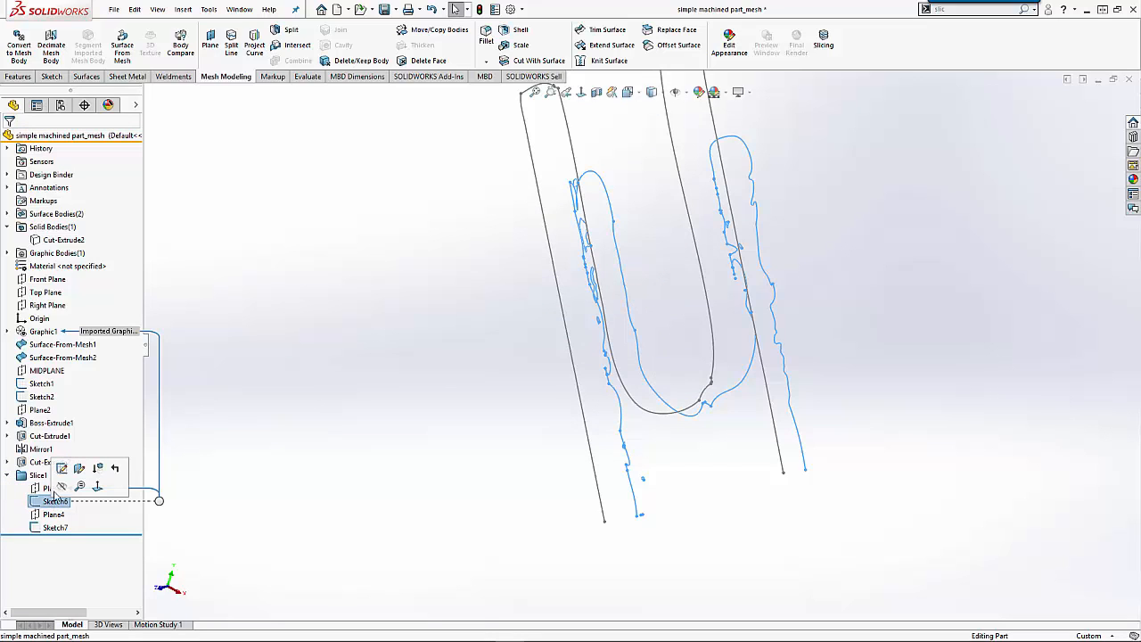
{"action": "left_click", "coordinate": [79, 469]}
{"action": "scroll", "coordinate": [654, 297], "scroll_direction": "up", "scroll_amount": 2}
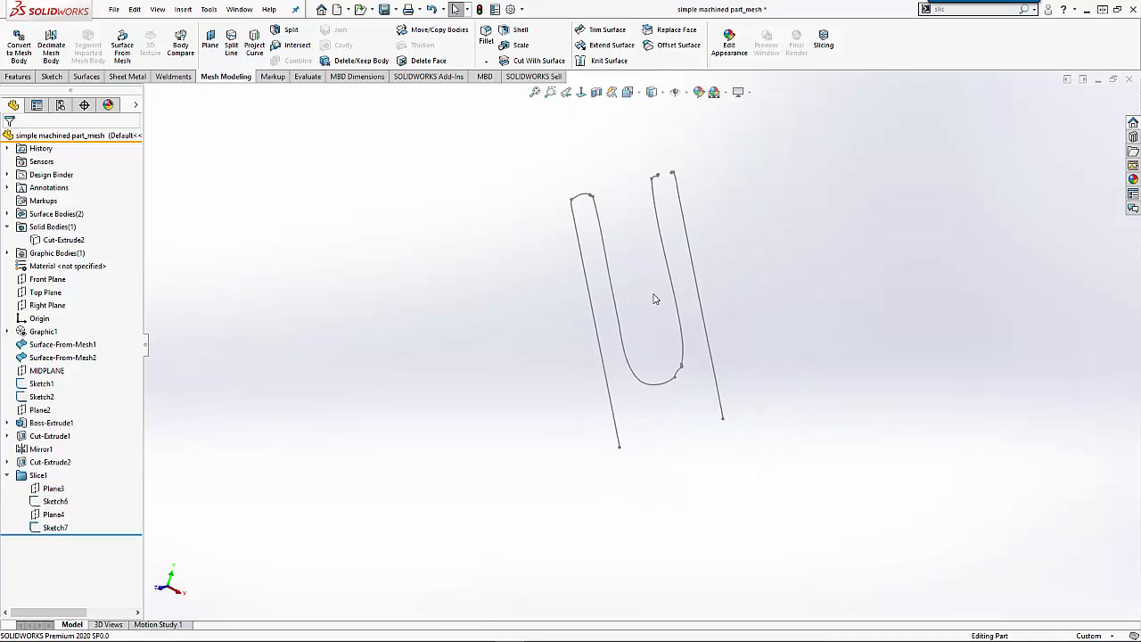
{"action": "middle_click_drag", "start_coordinate": [655, 298], "coordinate": [611, 288]}
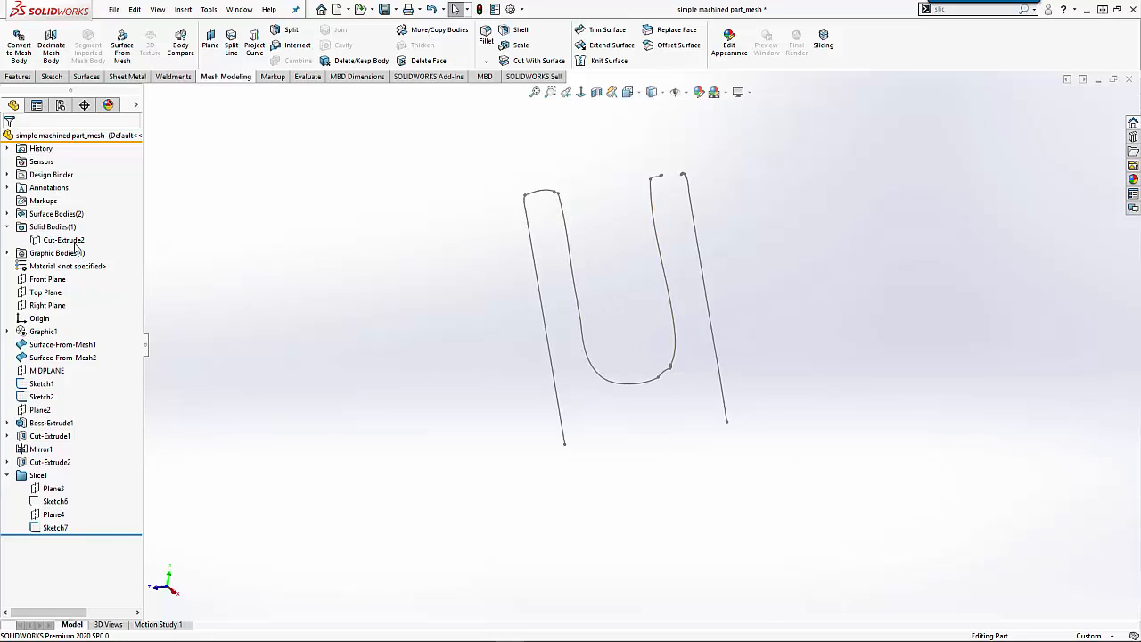
- Show the Cut-Extrude2 solid body again behind the remaining slice sketch
{"action": "left_click", "coordinate": [71, 242]}
{"action": "left_click", "coordinate": [79, 224]}
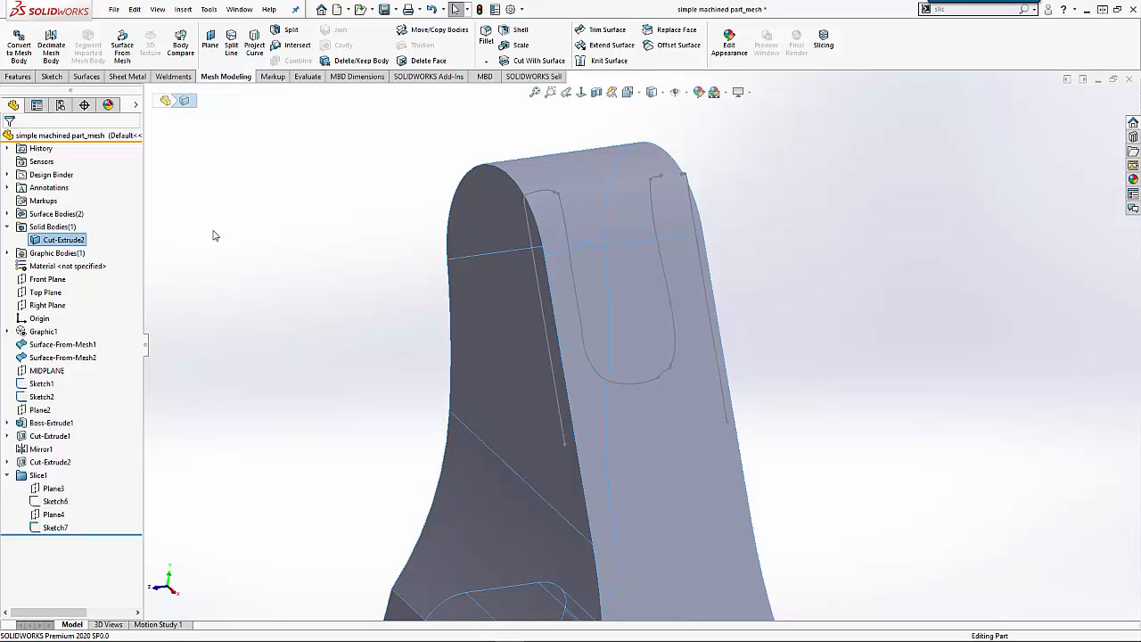
{"action": "middle_click_drag", "start_coordinate": [441, 313], "coordinate": [403, 299]}
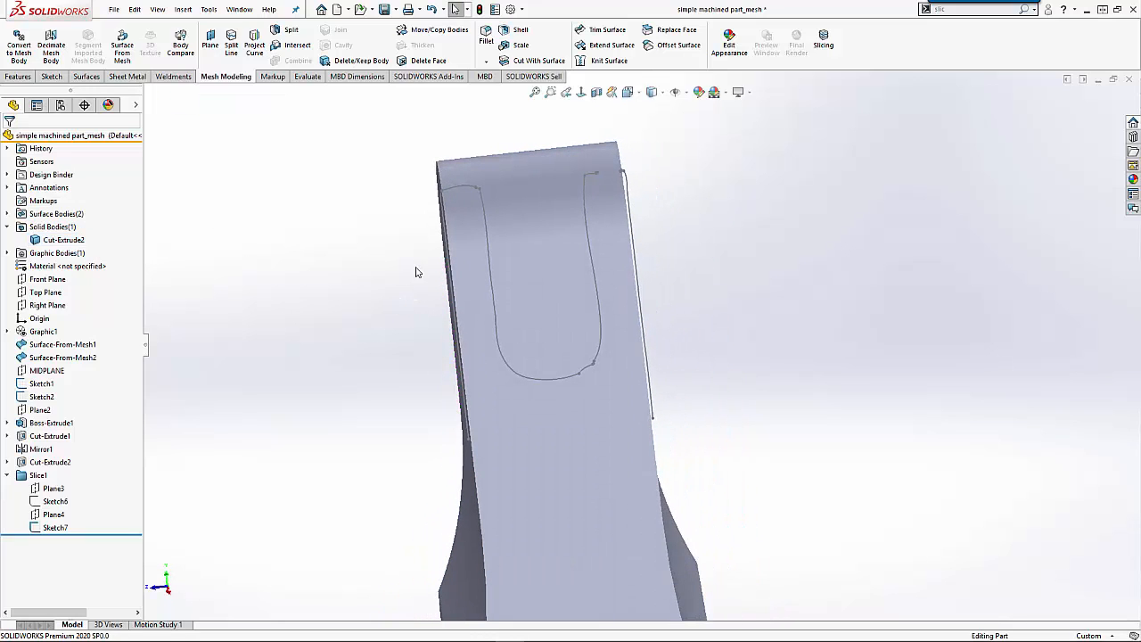
- Start a sketch on the body's narrow flat face and draw a corner rectangle about 0.47 by 1.19 in inside the slot outline
{"action": "left_click", "coordinate": [529, 304]}
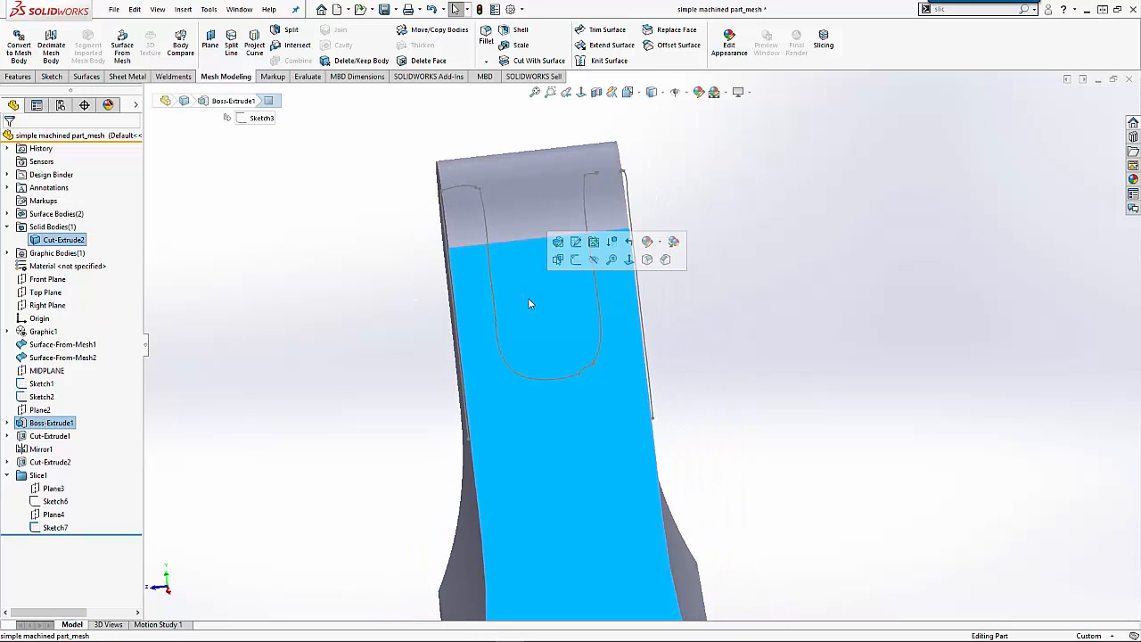
{"action": "left_click", "coordinate": [576, 259]}
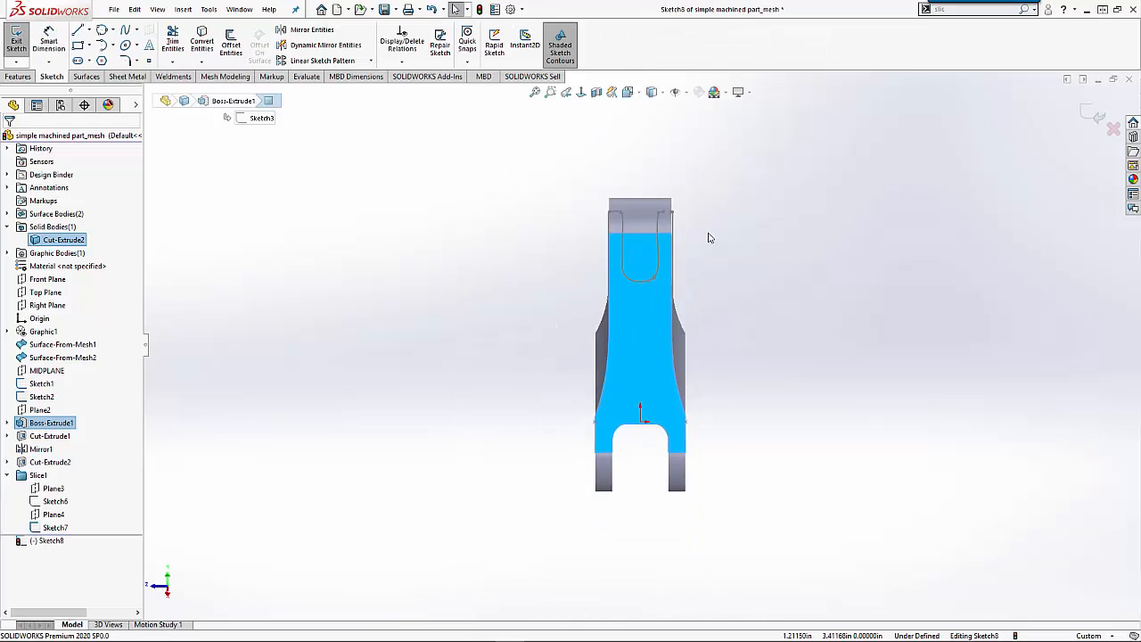
{"action": "left_click", "coordinate": [432, 225]}
{"action": "left_click", "coordinate": [79, 45]}
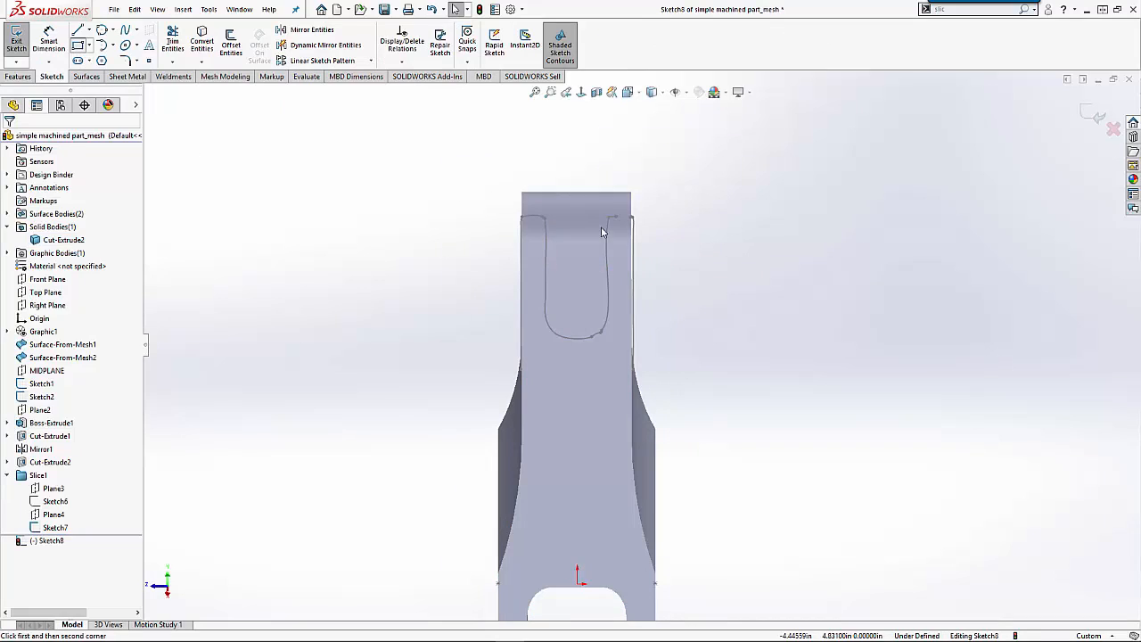
{"action": "left_click", "coordinate": [552, 192]}
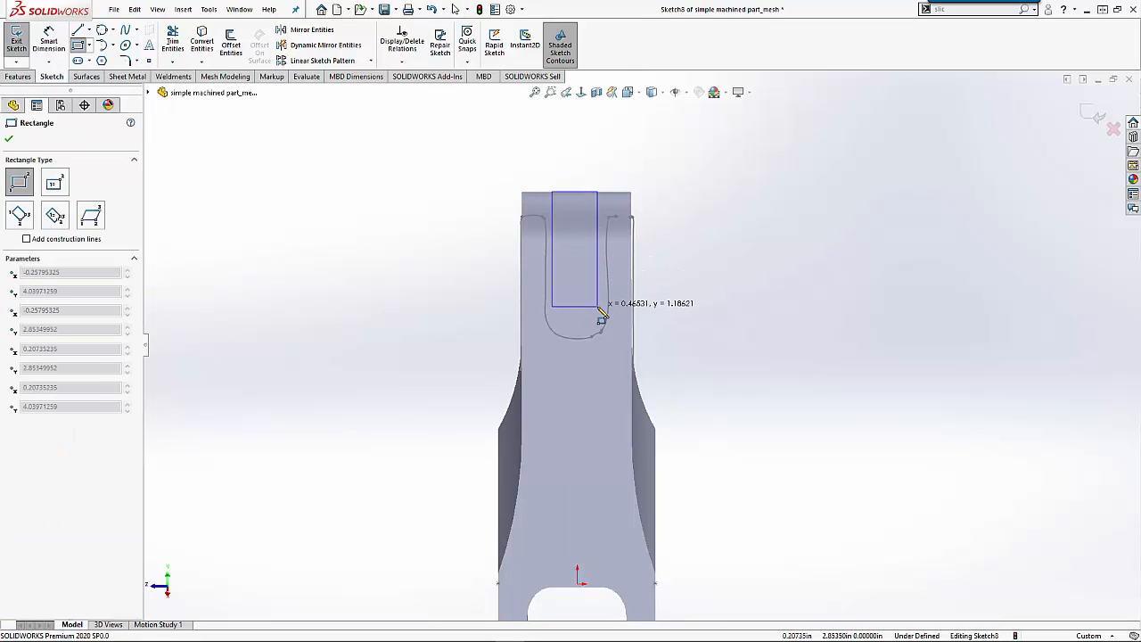
{"action": "left_click", "coordinate": [597, 306]}
{"action": "key", "text": "Escape"}
{"action": "scroll", "coordinate": [548, 285], "scroll_direction": "down", "scroll_amount": 3}
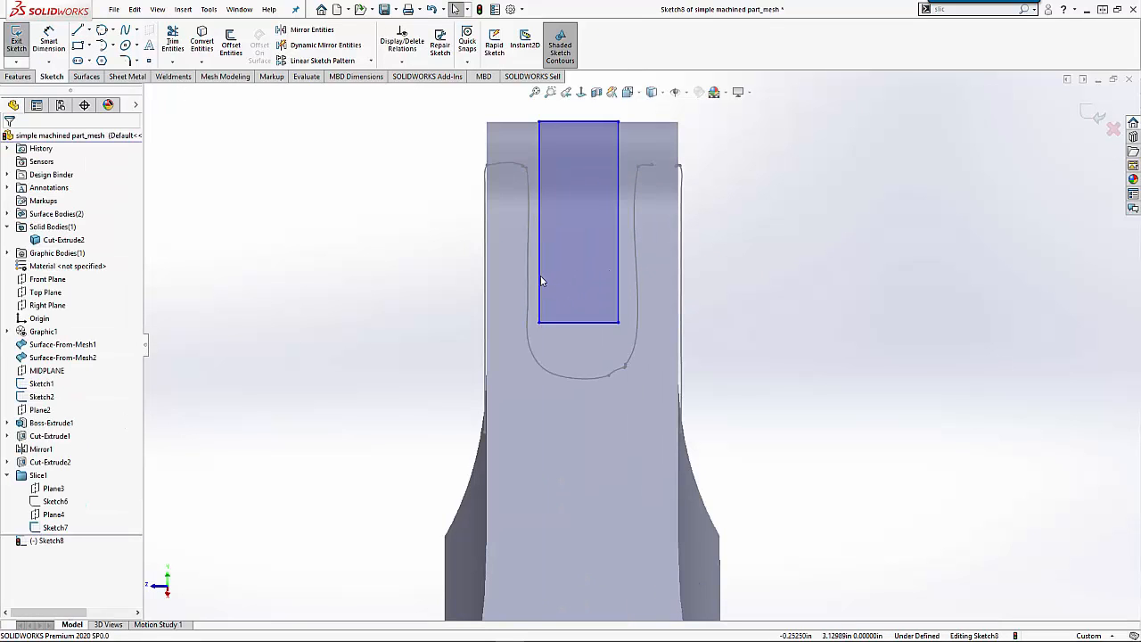
- Make the rectangle's left and right sides tangent to the matching splines of the slice outline
{"action": "left_click", "coordinate": [539, 281]}
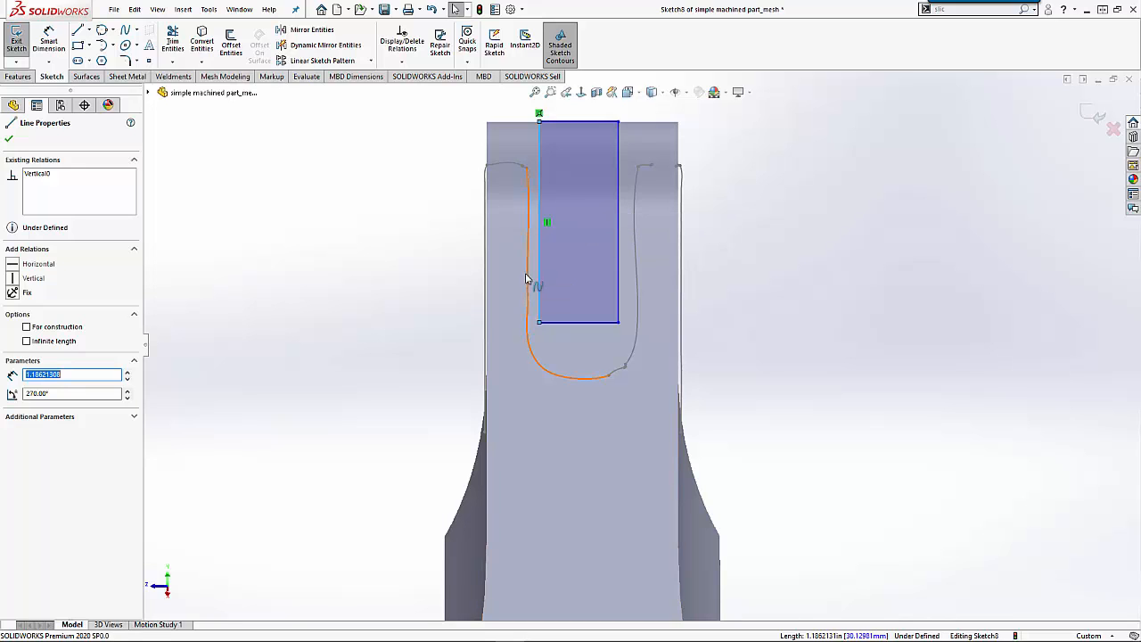
{"action": "left_click", "coordinate": [527, 276], "text": "ctrl"}
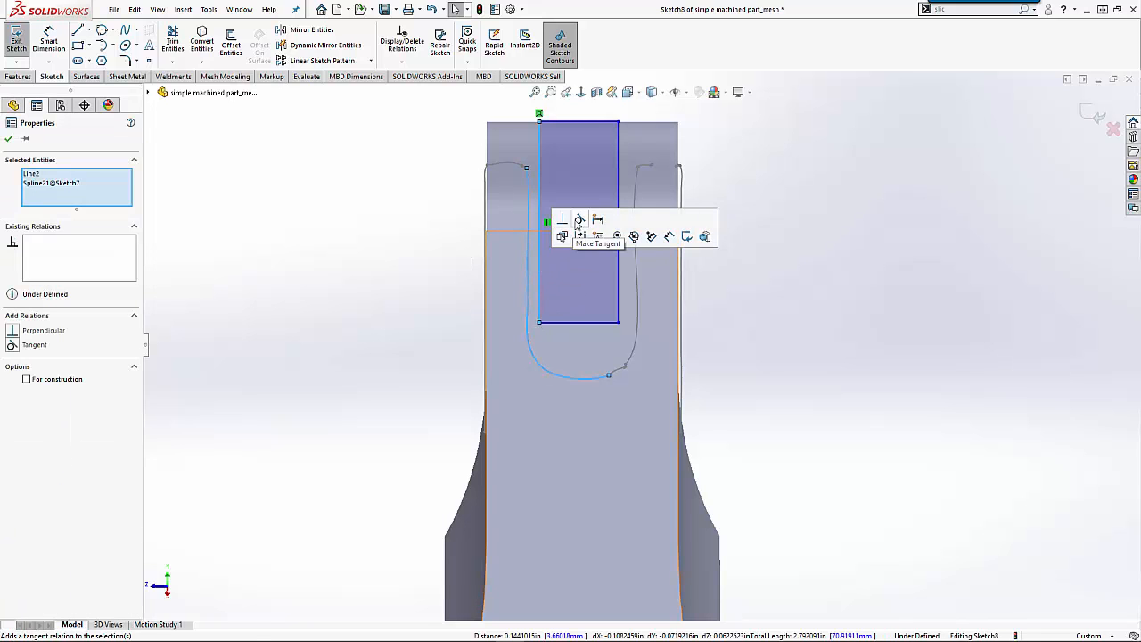
{"action": "left_click", "coordinate": [579, 220]}
{"action": "left_click", "coordinate": [610, 270]}
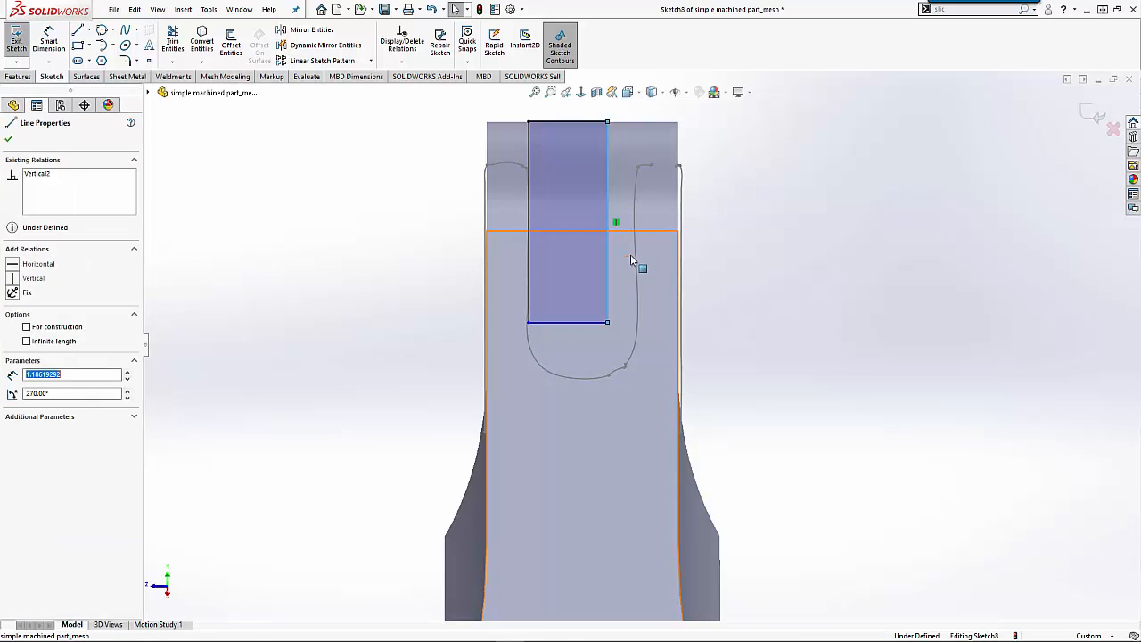
{"action": "left_click", "coordinate": [639, 263], "text": "ctrl"}
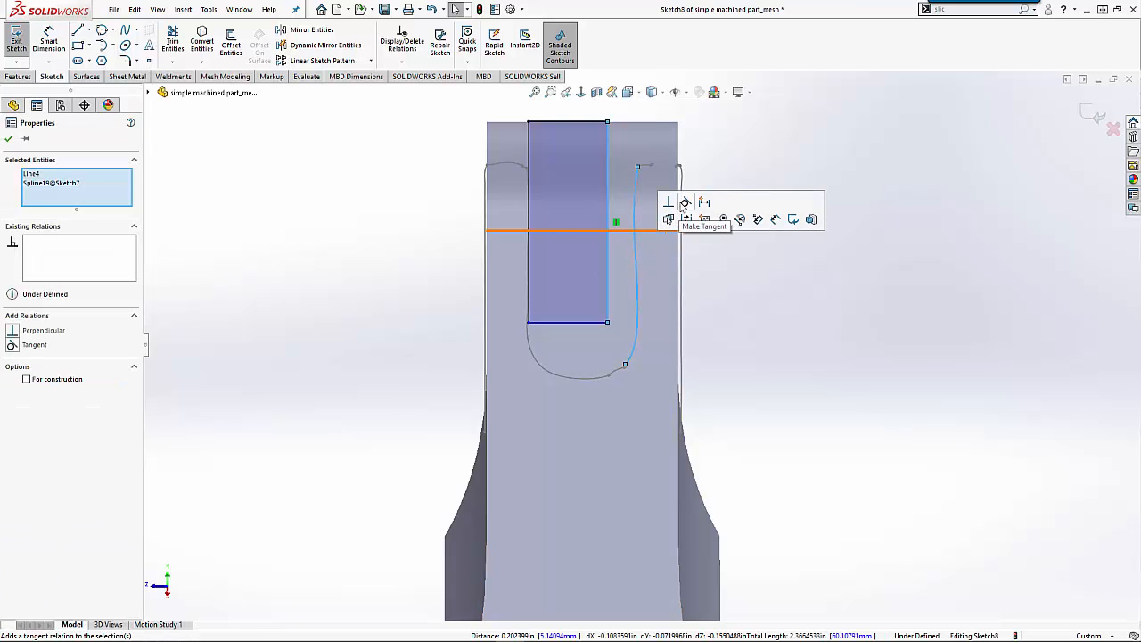
{"action": "left_click", "coordinate": [684, 204]}
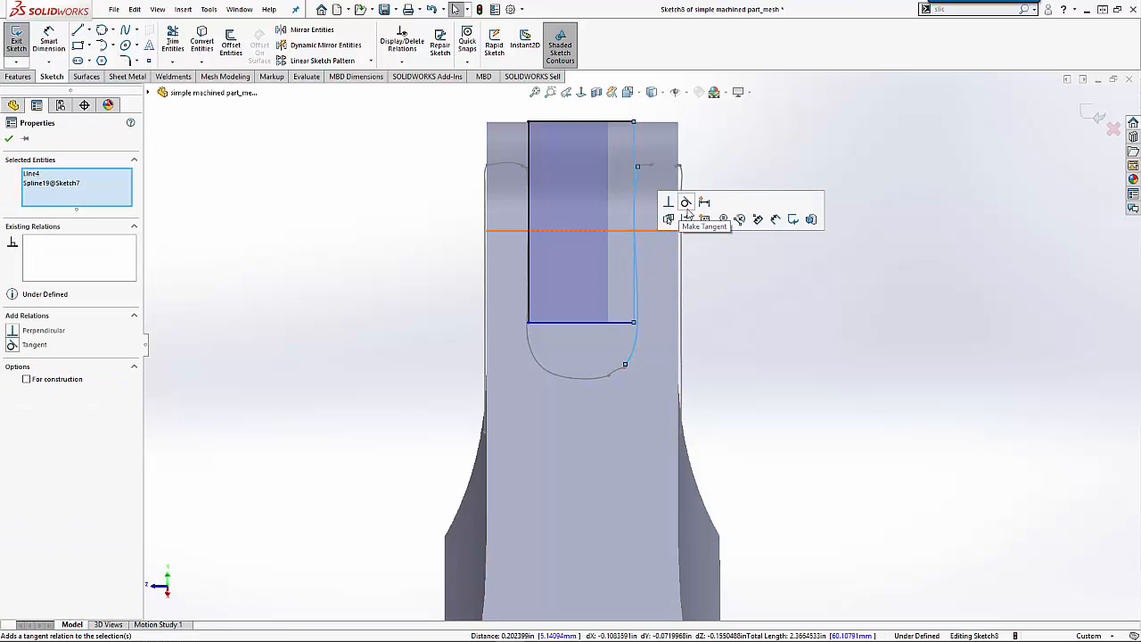
- Make the rectangle's bottom edge tangent to the lower curve of the slice outline
{"action": "left_click", "coordinate": [582, 322]}
{"action": "left_click", "coordinate": [586, 386], "text": "ctrl"}
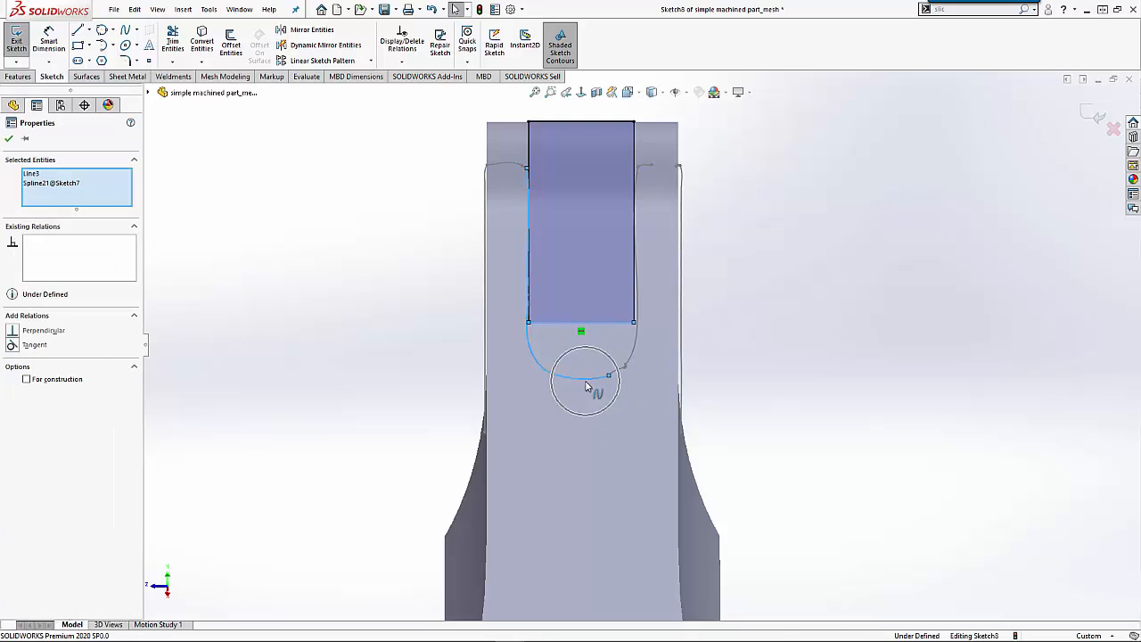
{"action": "left_click", "coordinate": [638, 329]}
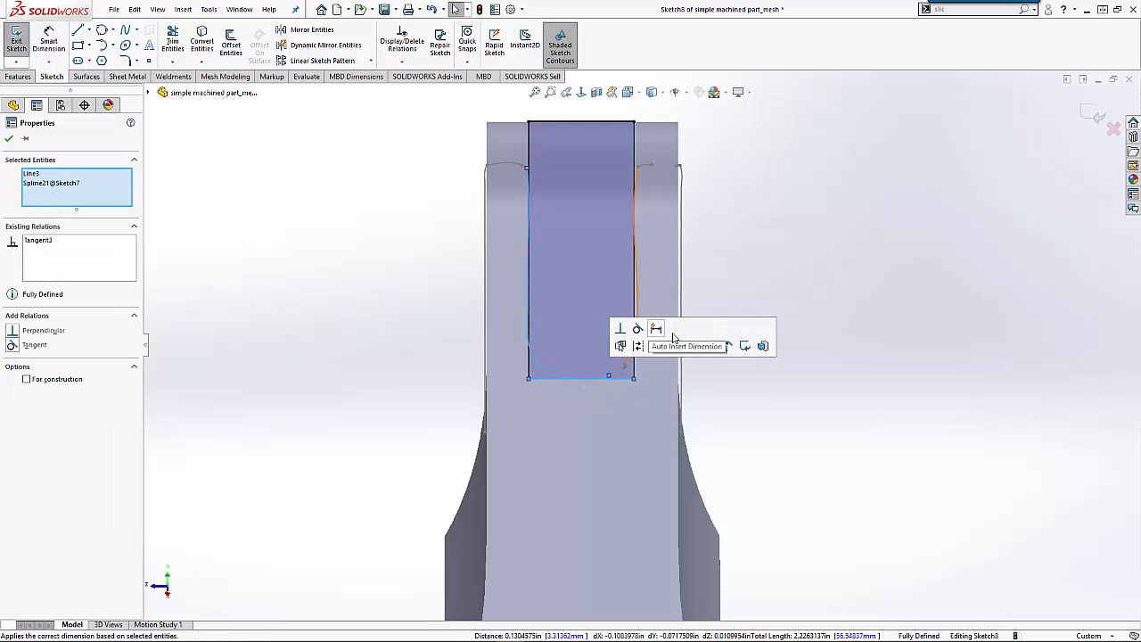
{"action": "left_click", "coordinate": [794, 415]}
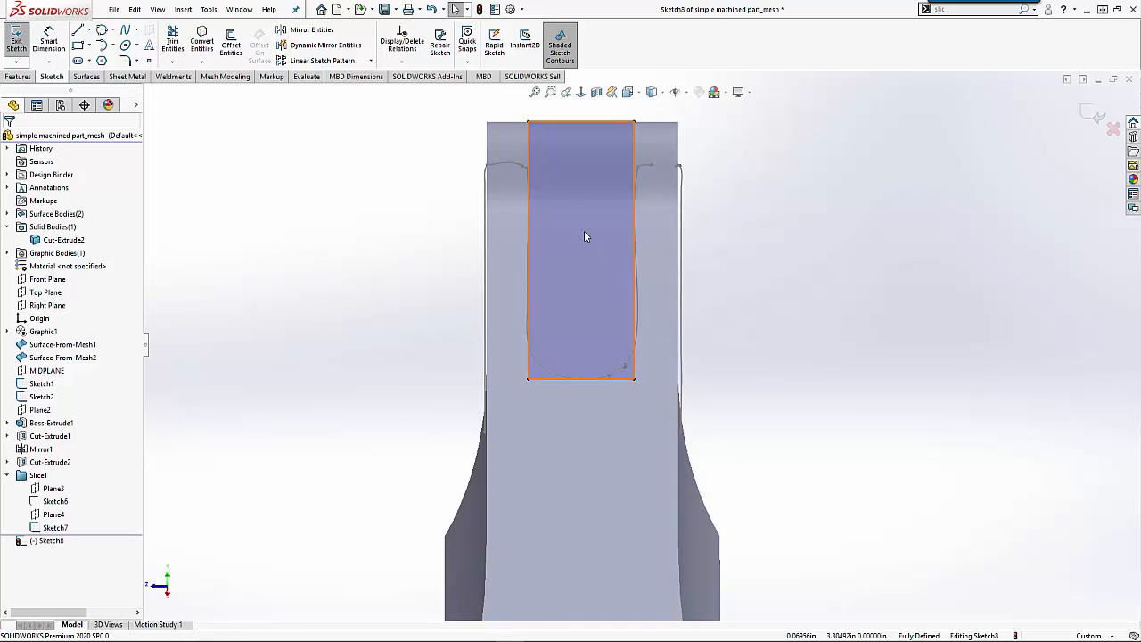
- Remove the coincident relation from the slot rectangle's upper corner and stretch its top edge above the end of the body
{"action": "left_click", "coordinate": [528, 121]}
{"action": "left_click", "coordinate": [55, 178]}
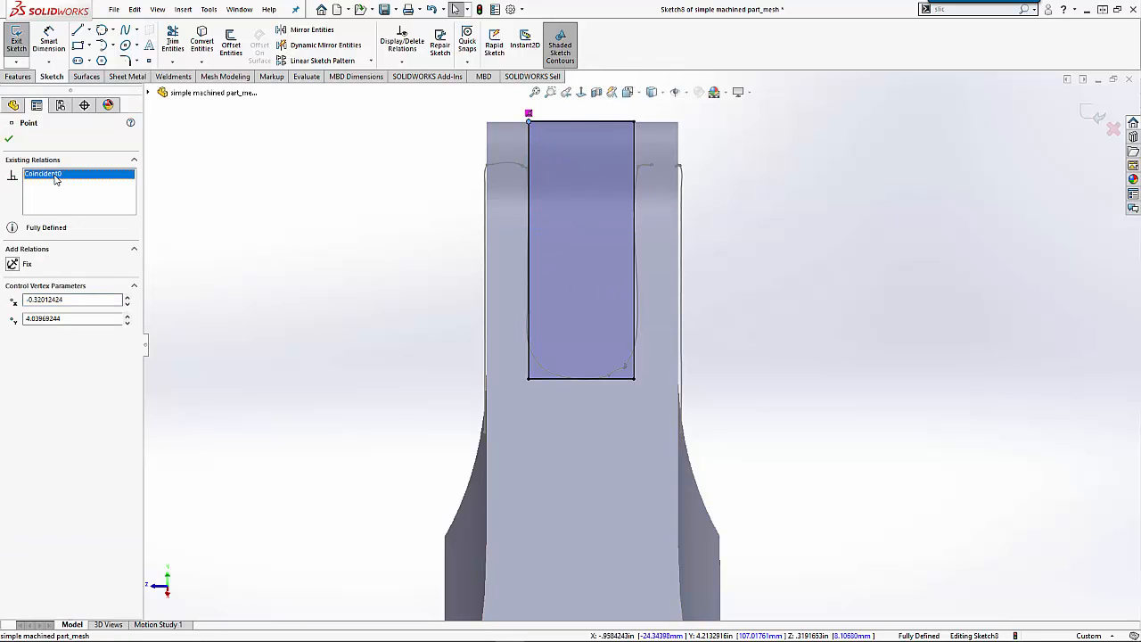
{"action": "key", "text": "Delete"}
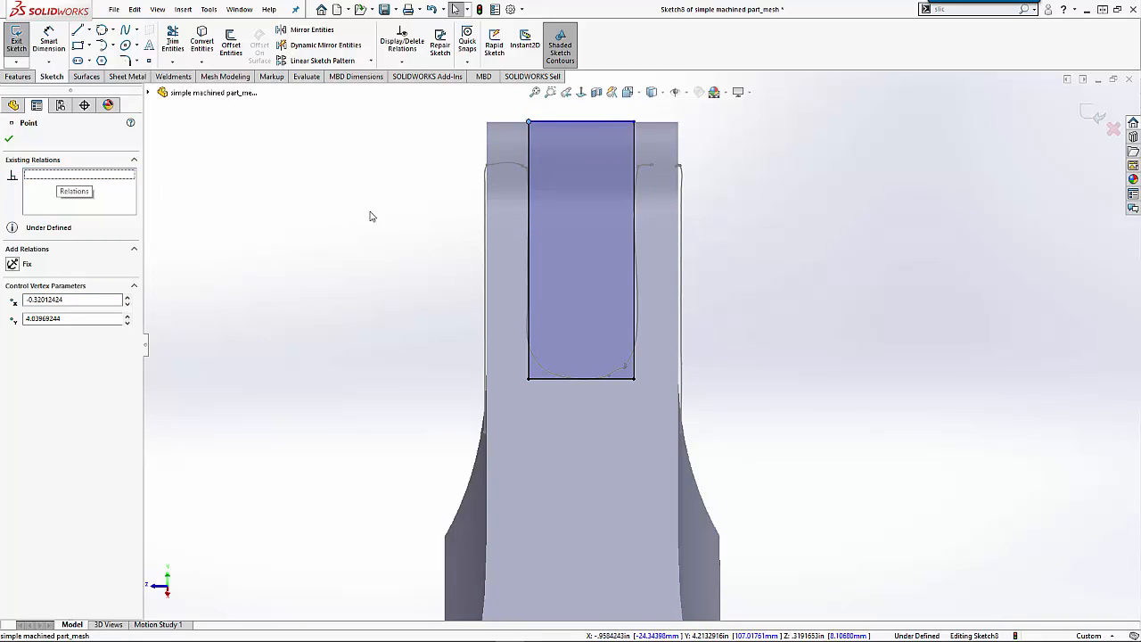
{"action": "left_click", "coordinate": [369, 214]}
{"action": "left_click_drag", "start_coordinate": [560, 122], "coordinate": [560, 94]}
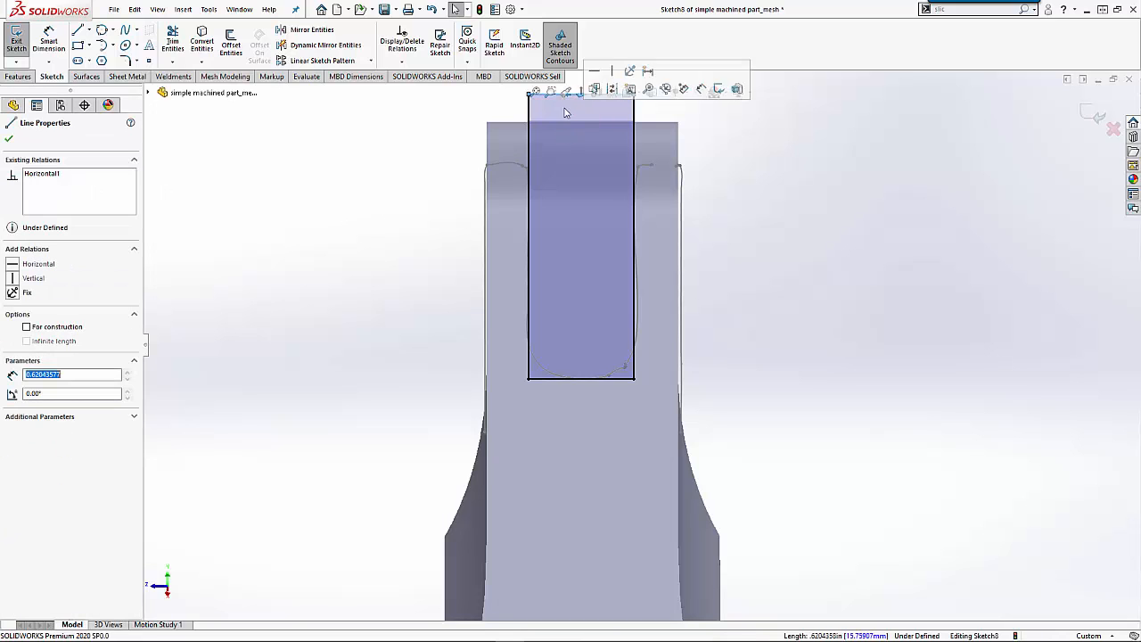
- Start a sketch fillet on the rectangle's two lower corners, removing the upper corner from the fillet selection
{"action": "scroll", "coordinate": [726, 302], "scroll_direction": "up", "scroll_amount": 1}
{"action": "scroll", "coordinate": [688, 353], "scroll_direction": "down", "scroll_amount": 1}
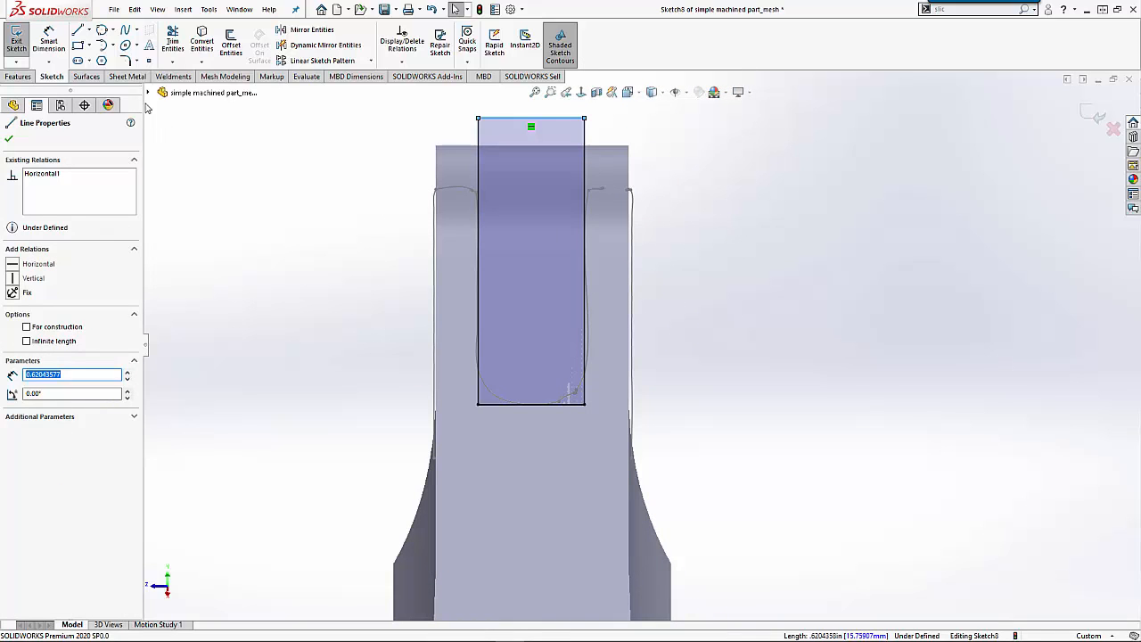
{"action": "left_click", "coordinate": [125, 60]}
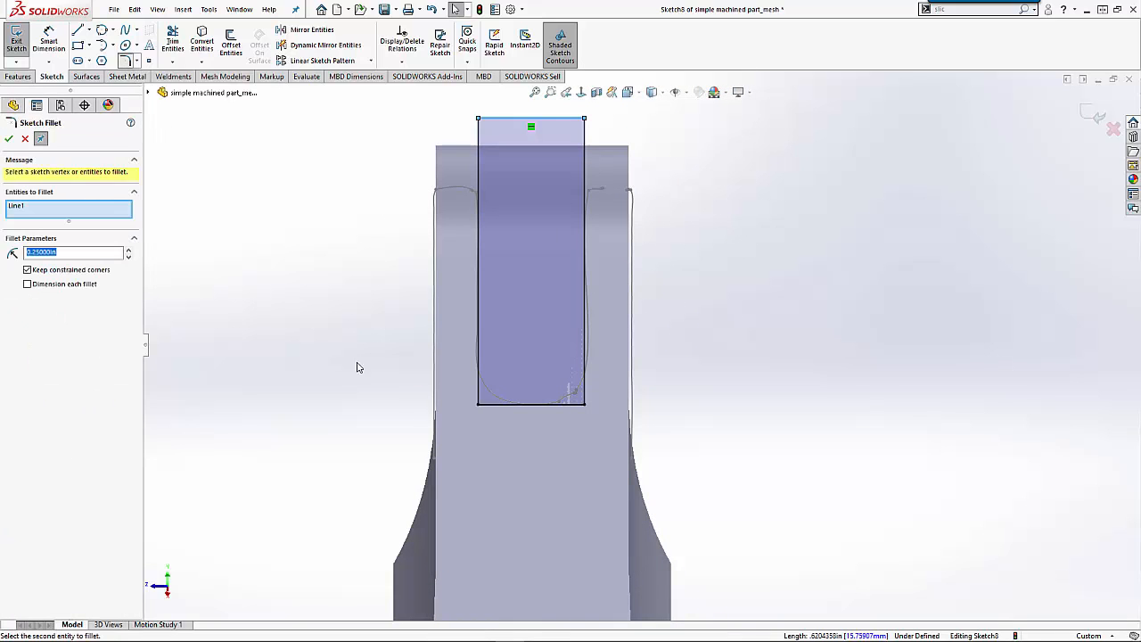
{"action": "left_click", "coordinate": [480, 409]}
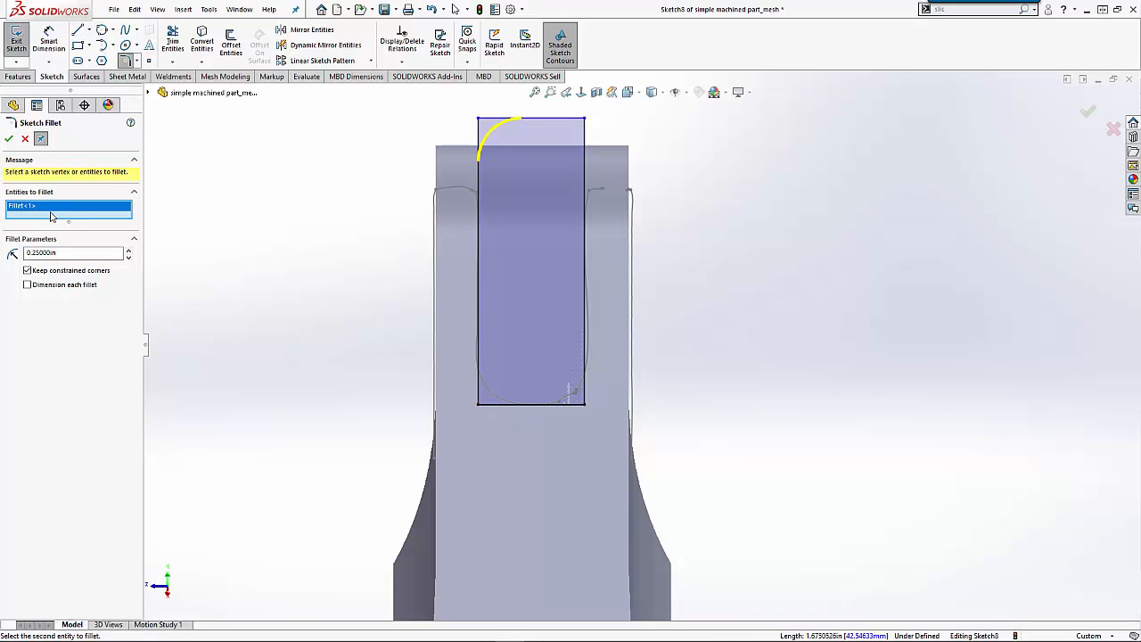
{"action": "key", "text": "Delete"}
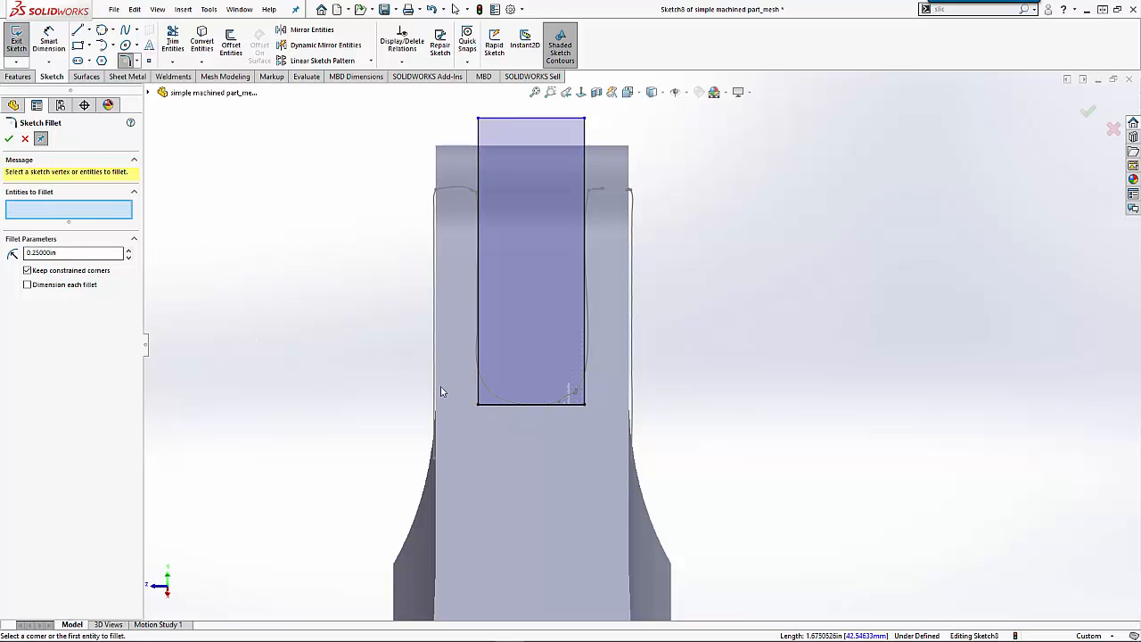
{"action": "left_click", "coordinate": [479, 407]}
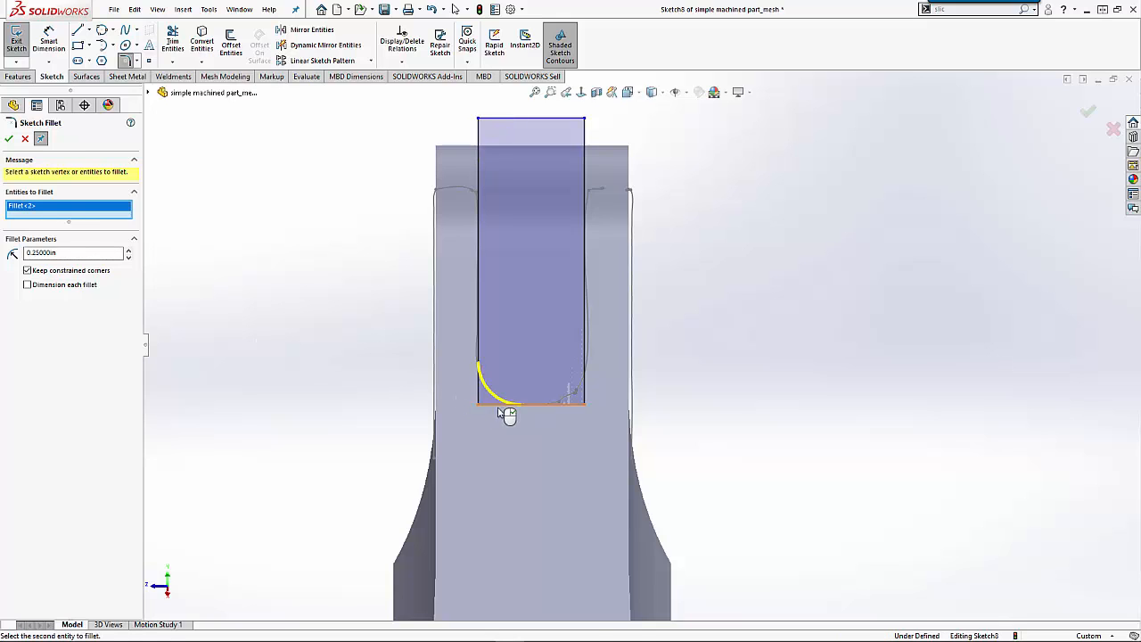
{"action": "left_click", "coordinate": [587, 406]}
{"action": "scroll", "coordinate": [511, 409], "scroll_direction": "down", "scroll_amount": 5}
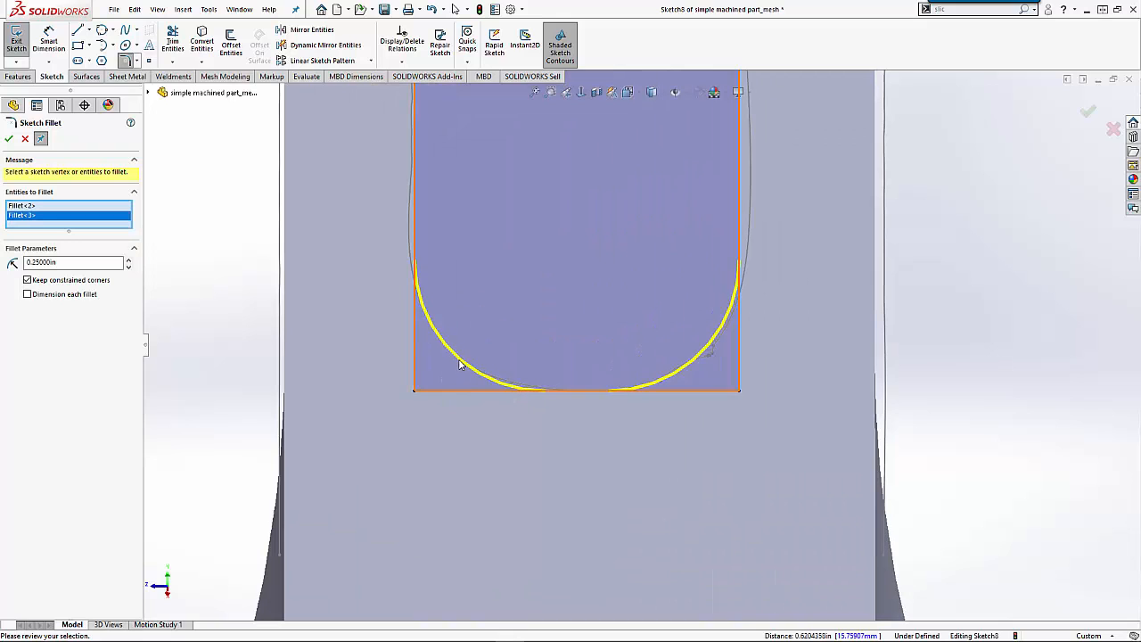
- Set the radius of both lower corner fillets to 0.25 in and apply them to the slot sketch
{"action": "mouse_move", "coordinate": [460, 365]}
{"action": "left_mouse_down"}
{"action": "mouse_move", "coordinate": [502, 326]}
{"action": "mouse_move", "coordinate": [444, 385]}
{"action": "mouse_move", "coordinate": [459, 342]}
{"action": "mouse_move", "coordinate": [450, 355]}
{"action": "left_mouse_up"}
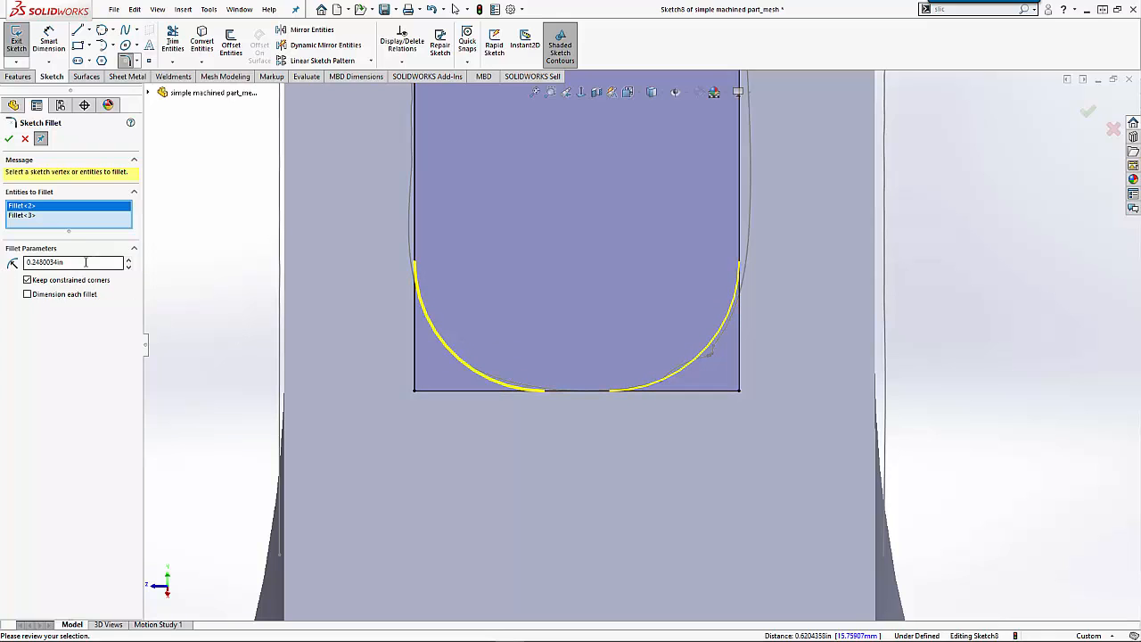
{"action": "left_click_drag", "start_coordinate": [84, 262], "coordinate": [1, 268]}
{"action": "type", "text": "0.25"}
{"action": "key", "text": "Return"}
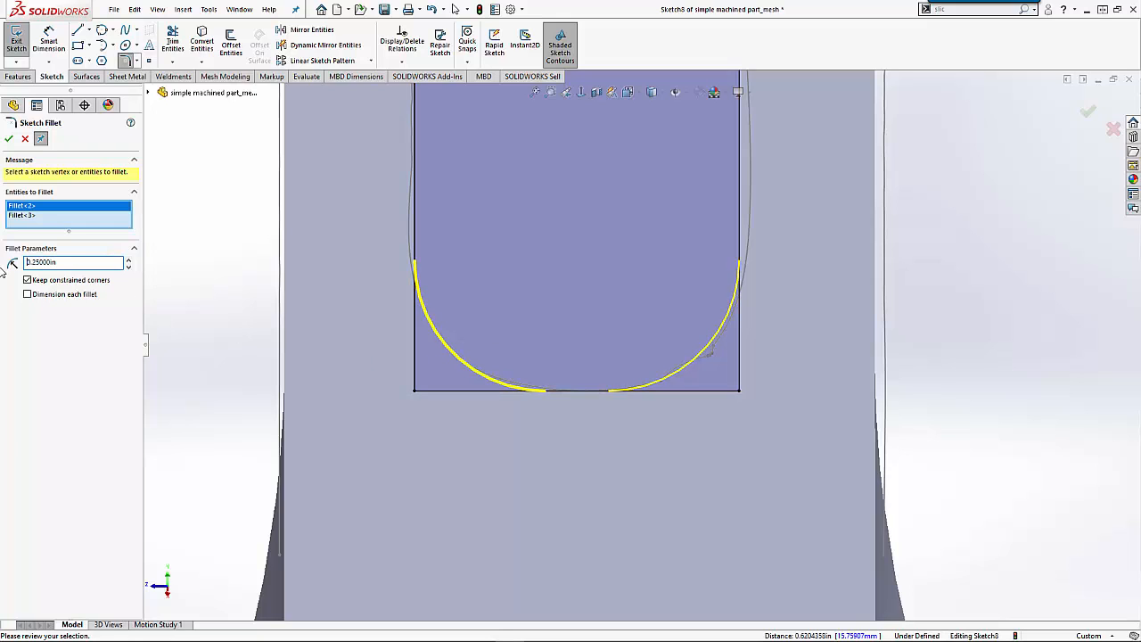
{"action": "left_click", "coordinate": [9, 139]}
{"action": "scroll", "coordinate": [223, 227], "scroll_direction": "up", "scroll_amount": 5}
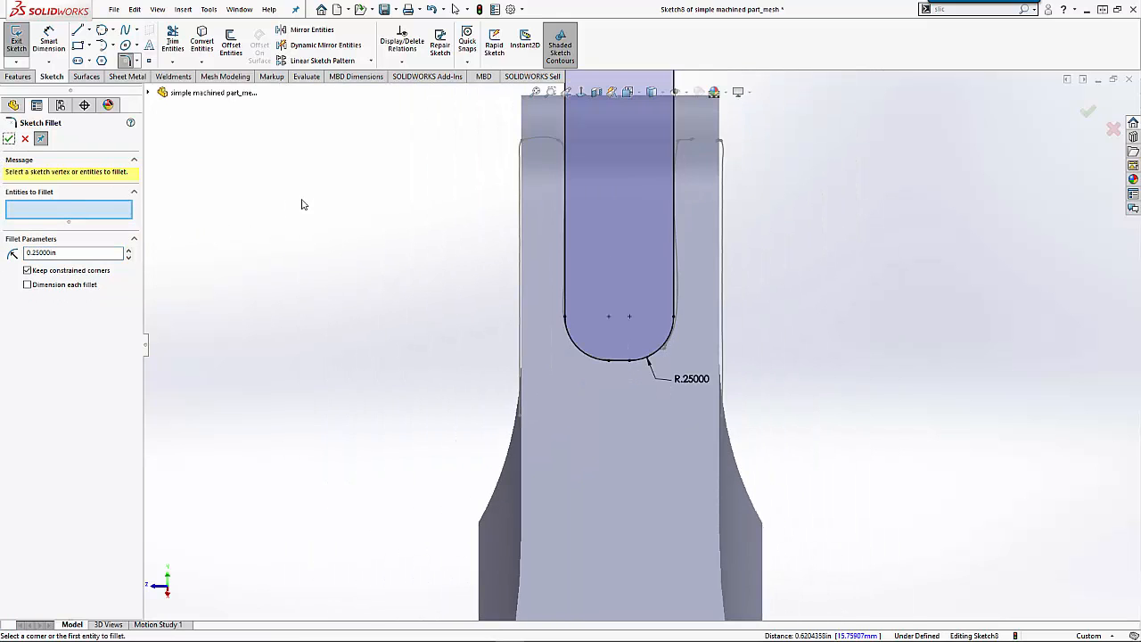
{"action": "left_click", "coordinate": [20, 77]}
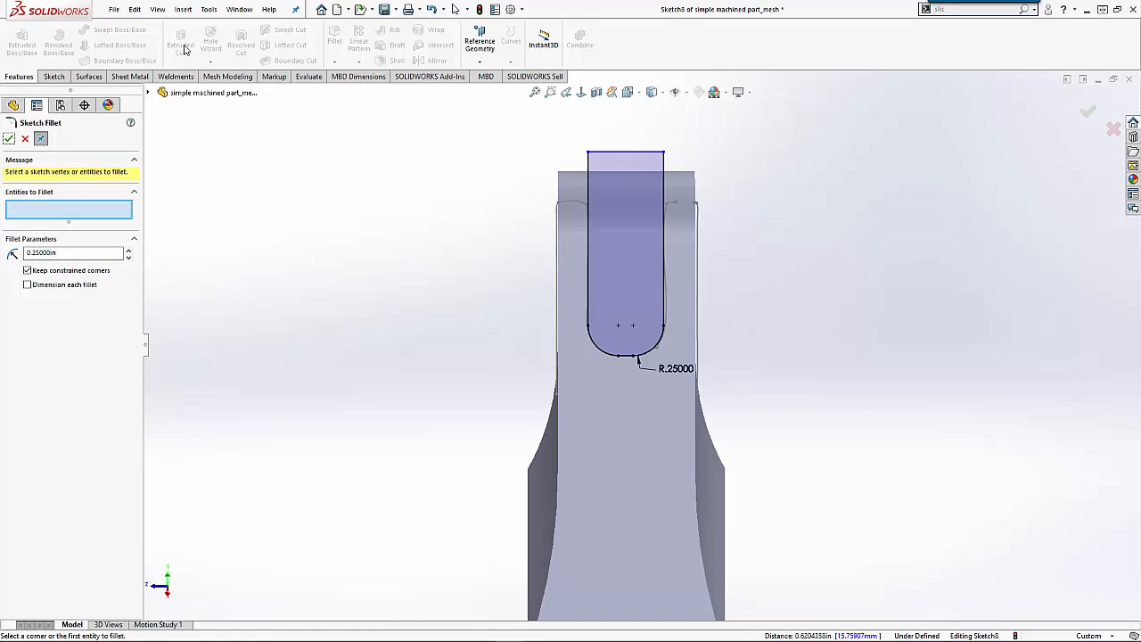
{"action": "left_click", "coordinate": [9, 139]}
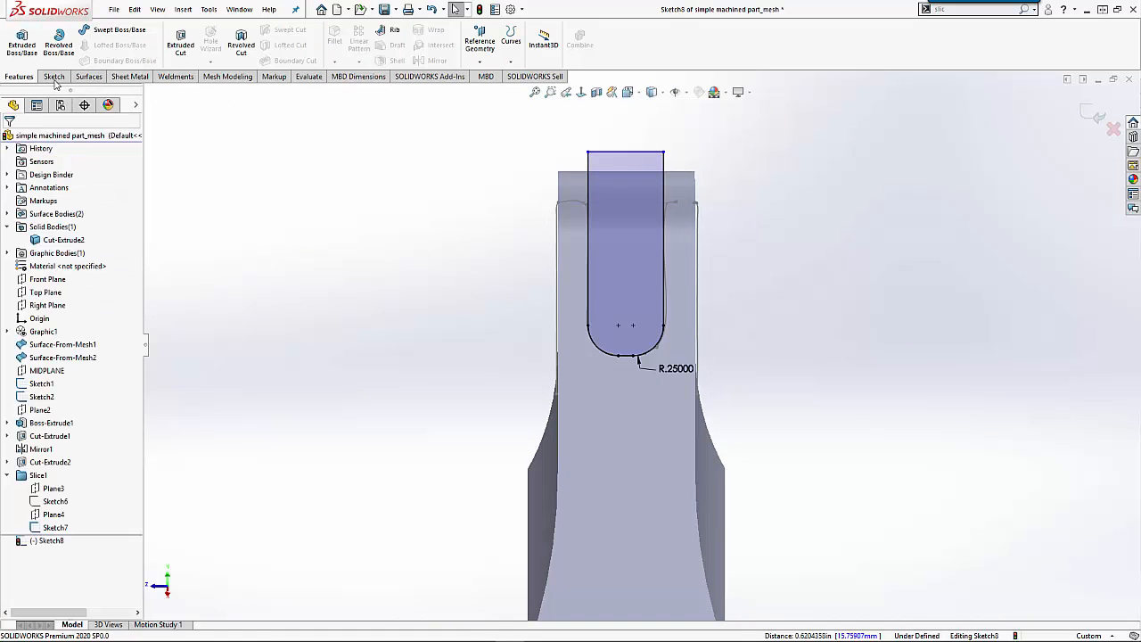
- Cut the rounded slot profile through the whole body with an Extruded Cut set to Through All
{"action": "left_click", "coordinate": [180, 43]}
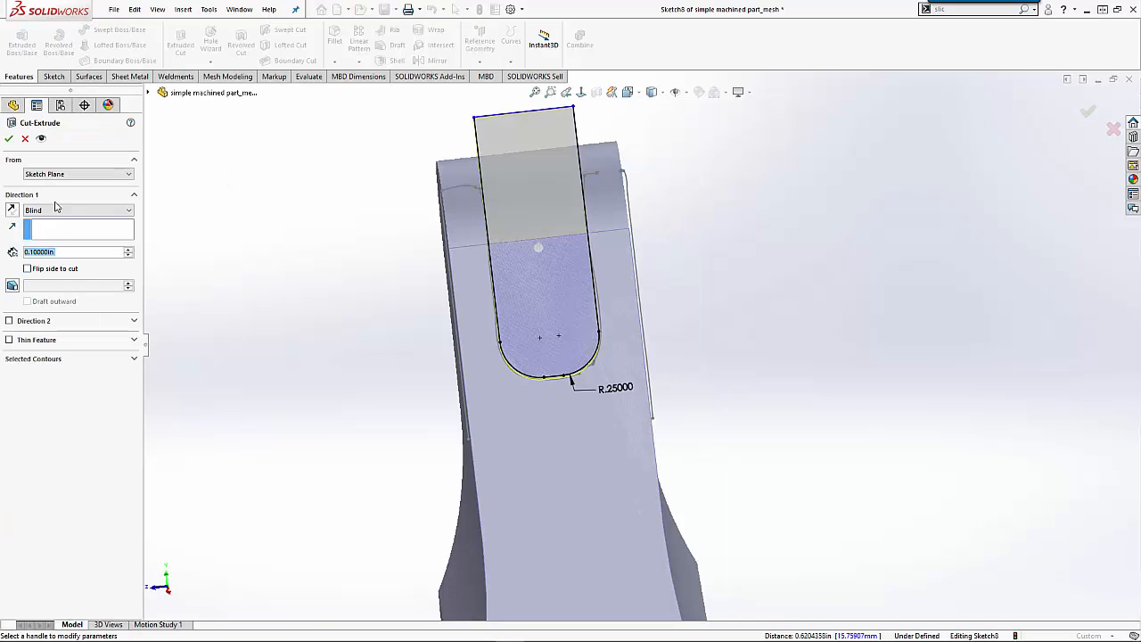
{"action": "left_click", "coordinate": [56, 210]}
{"action": "left_click", "coordinate": [54, 224]}
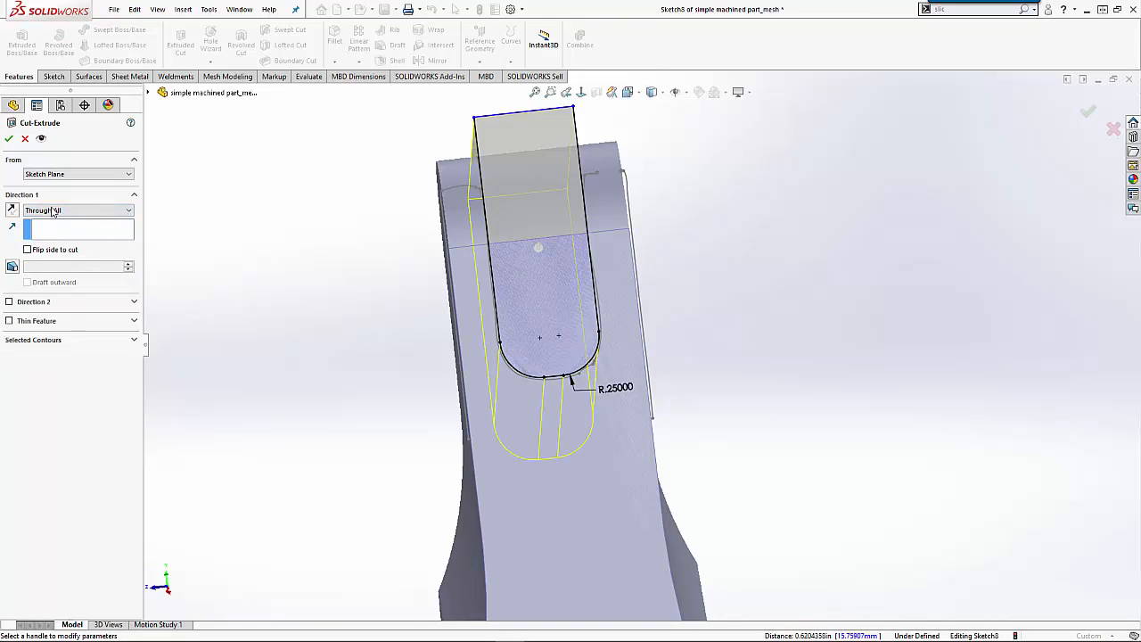
{"action": "left_click", "coordinate": [9, 139]}
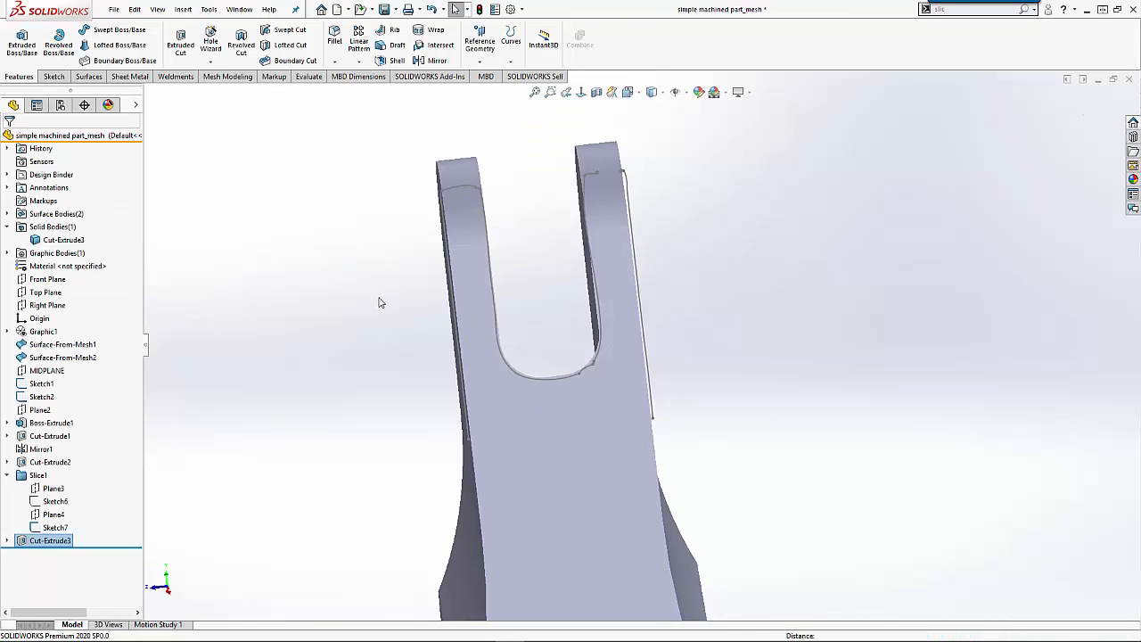
- Hide the remaining slice sketch, Sketch7, around the finished slot
{"action": "middle_click_drag", "start_coordinate": [379, 303], "coordinate": [515, 425]}
{"action": "middle_click_drag", "start_coordinate": [387, 401], "coordinate": [420, 387]}
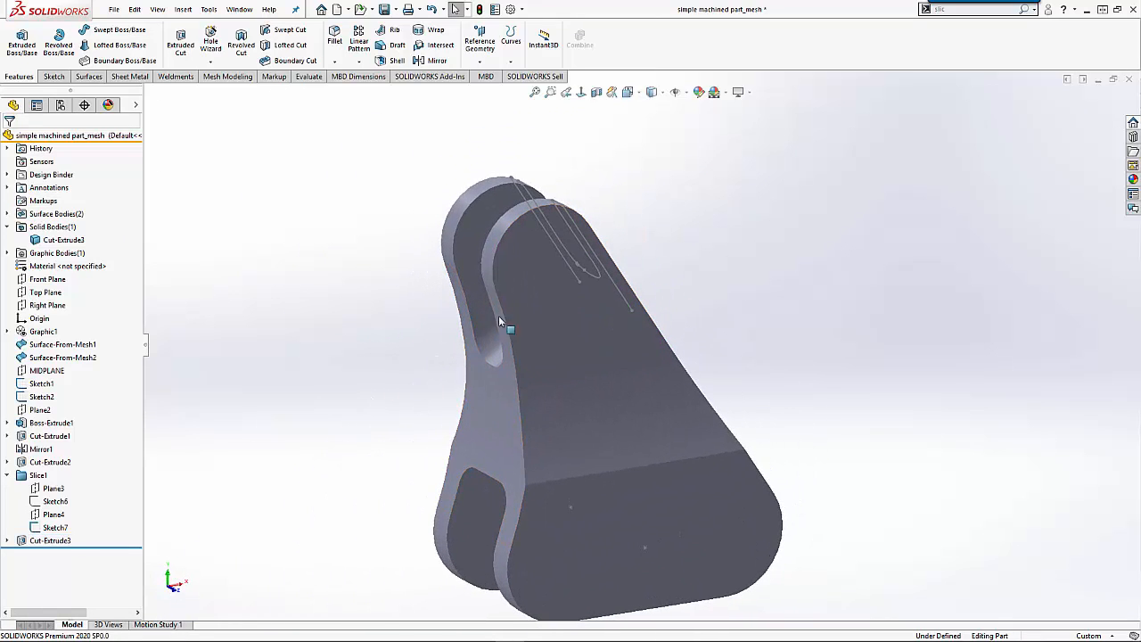
{"action": "left_click", "coordinate": [558, 251]}
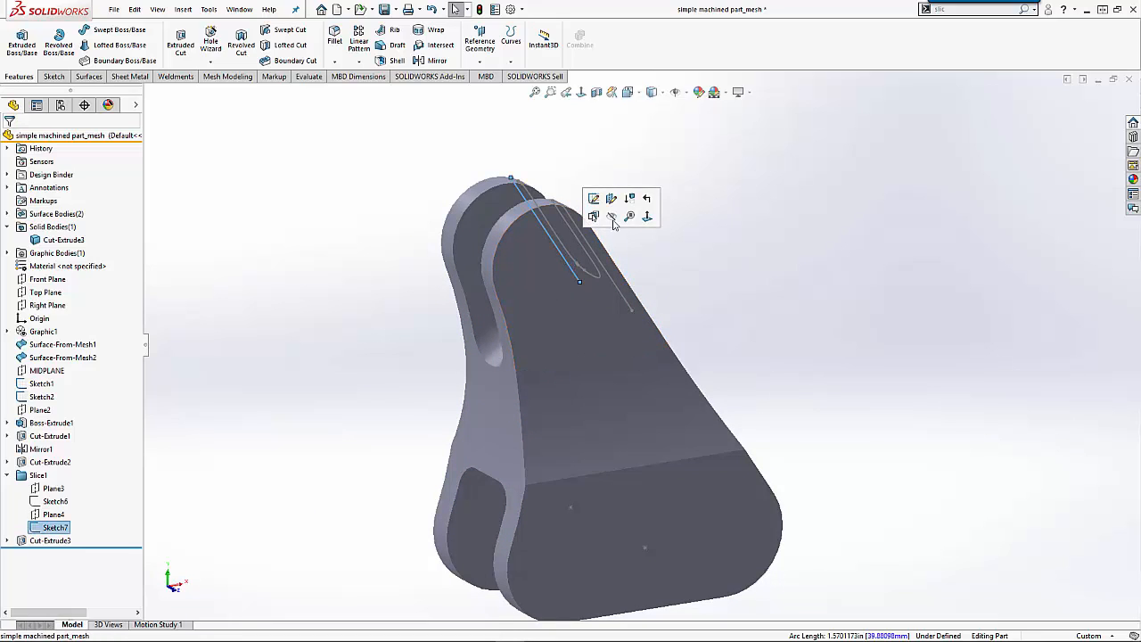
{"action": "left_click", "coordinate": [393, 228]}
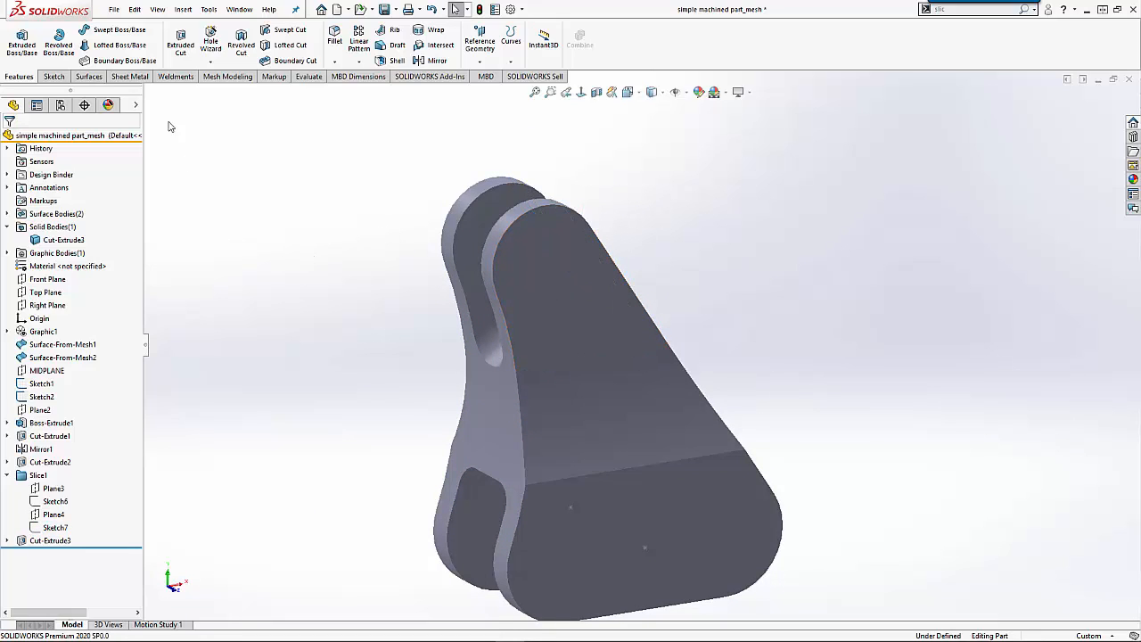
- Run Body Compare with the Imported Graphic mesh as the source body and the Cut-Extrude3 solid as the compare body
{"action": "left_click", "coordinate": [223, 77]}
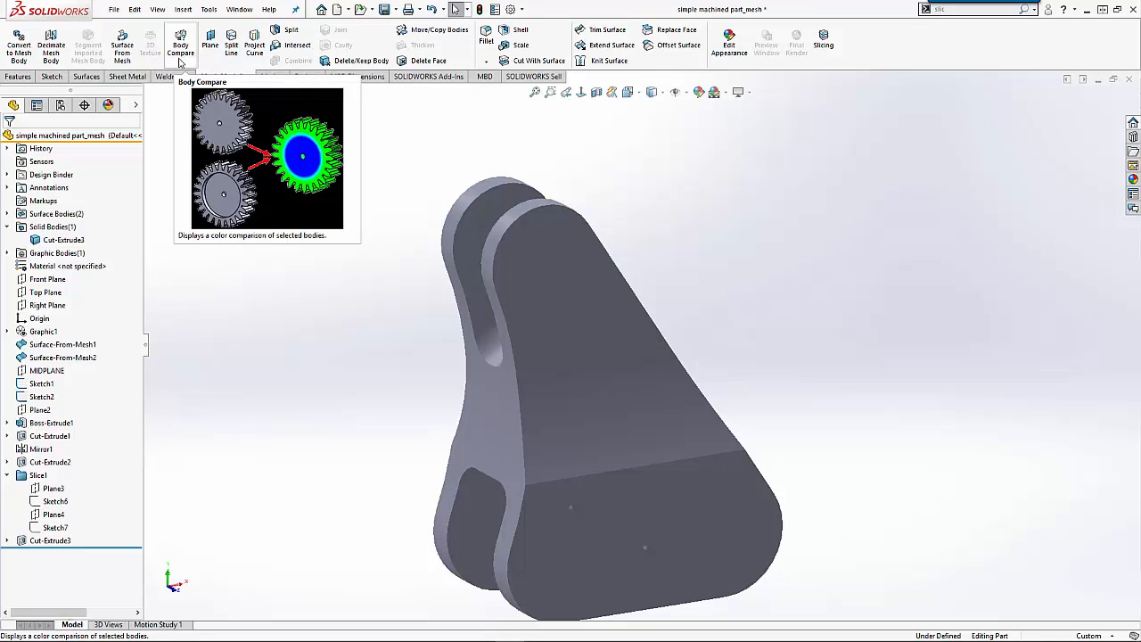
{"action": "left_click", "coordinate": [180, 60]}
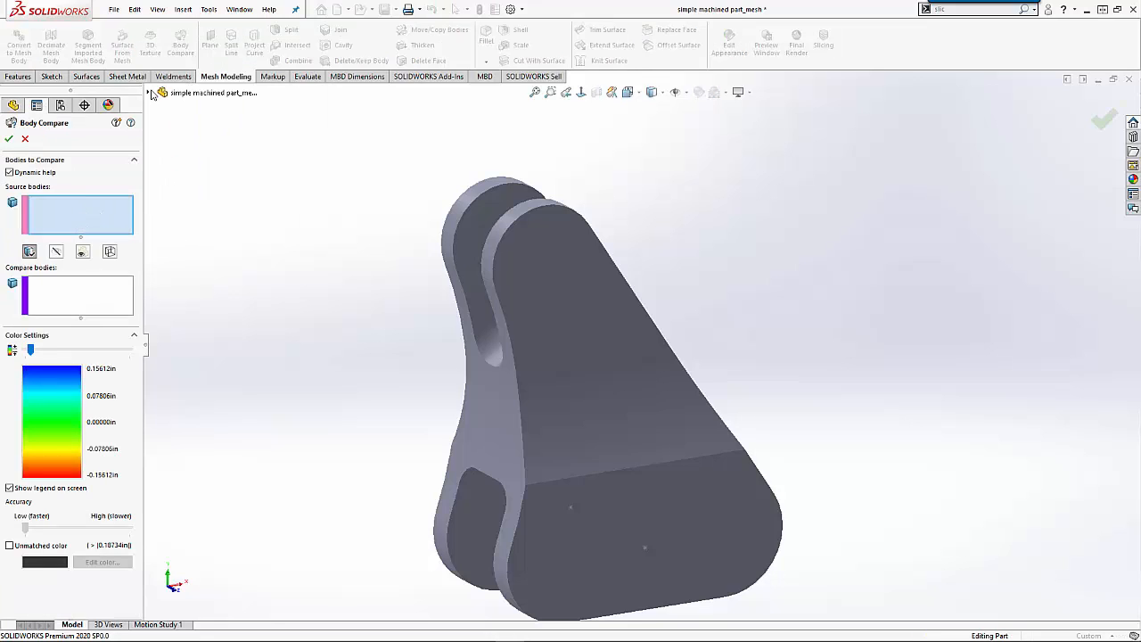
{"action": "left_click", "coordinate": [149, 93]}
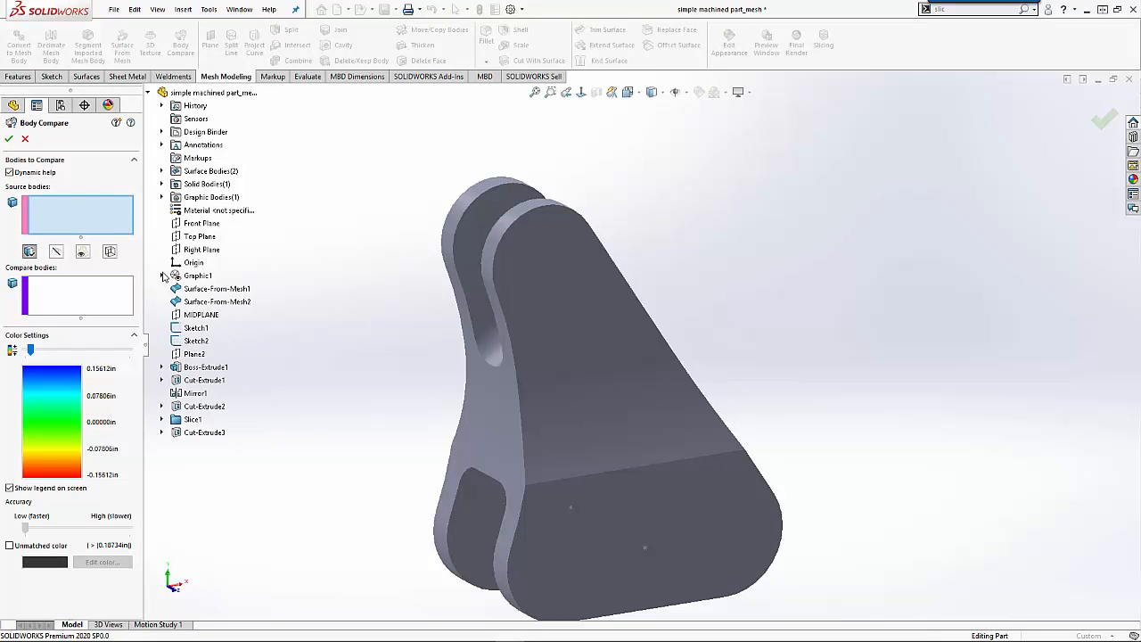
{"action": "left_click", "coordinate": [162, 276]}
{"action": "left_click", "coordinate": [210, 291]}
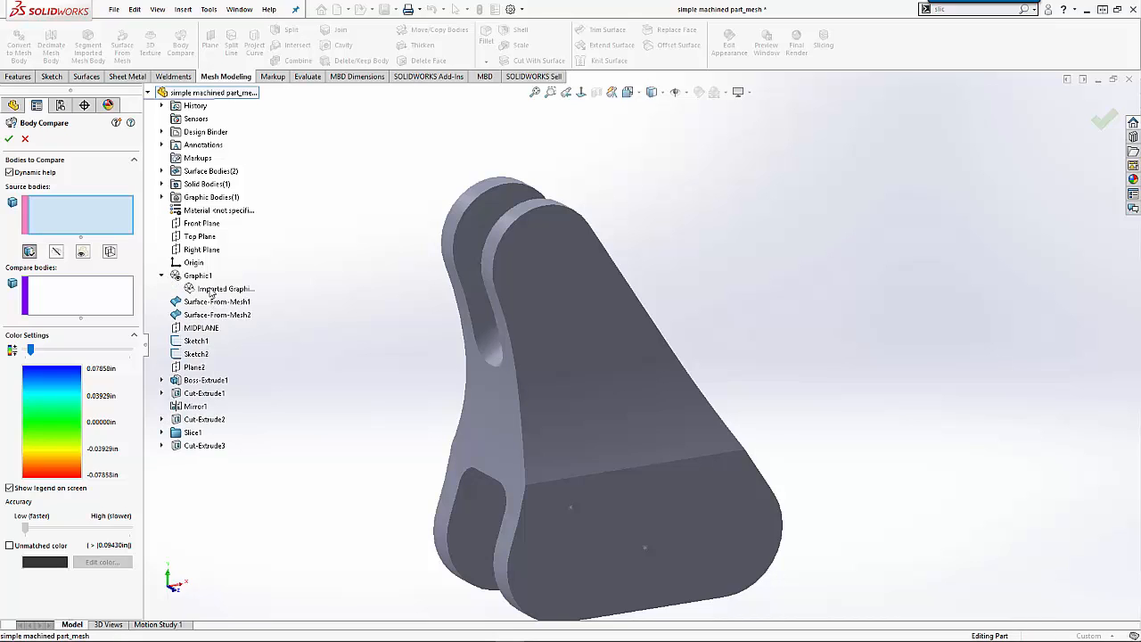
{"action": "left_click", "coordinate": [210, 291]}
{"action": "left_click", "coordinate": [95, 291]}
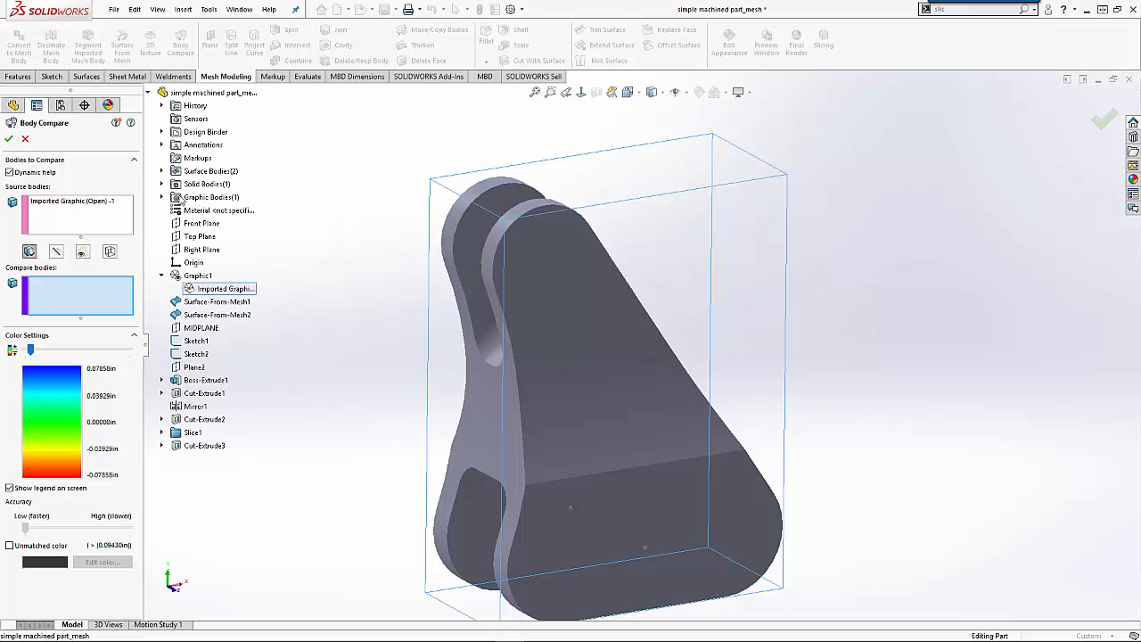
{"action": "left_click", "coordinate": [162, 184]}
{"action": "left_click", "coordinate": [217, 197]}
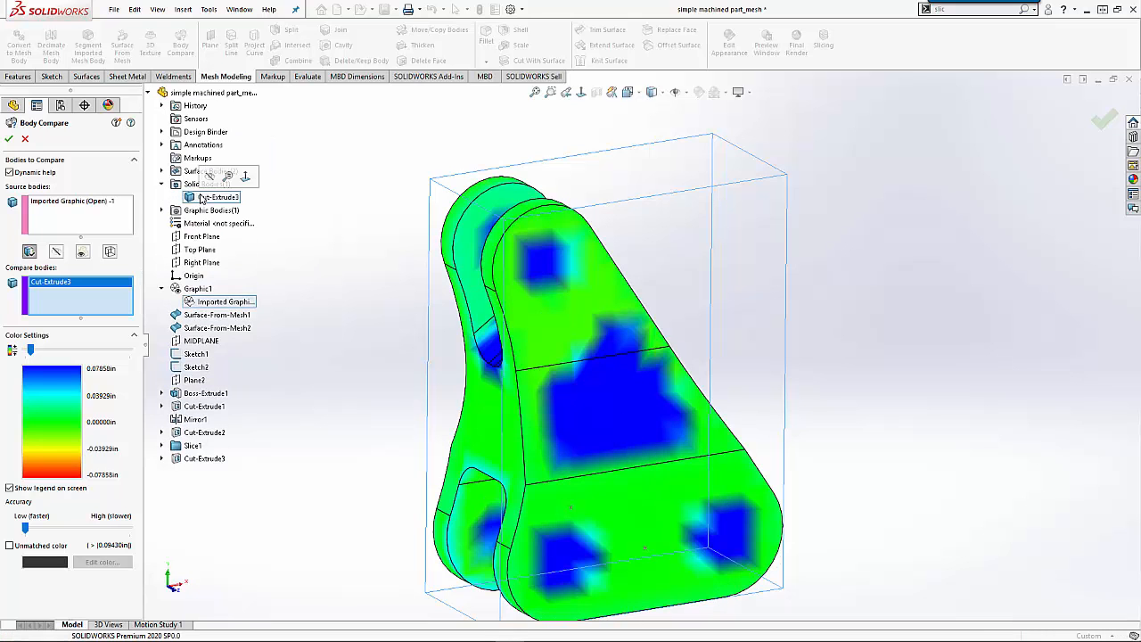
- Examine the deviation colors on the side faces and inside the upper slot, accept the comparison and turn its display off
{"action": "middle_click_drag", "start_coordinate": [398, 362], "coordinate": [575, 351]}
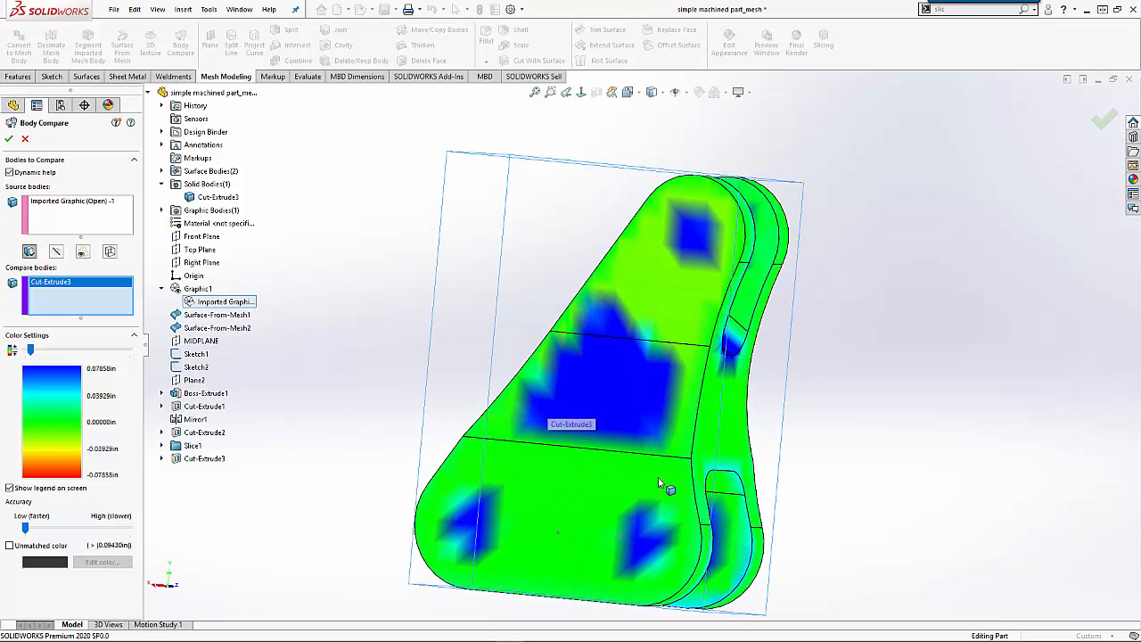
{"action": "middle_click_drag", "start_coordinate": [661, 533], "coordinate": [623, 332]}
{"action": "scroll", "coordinate": [600, 339], "scroll_direction": "down", "scroll_amount": 1}
{"action": "scroll", "coordinate": [598, 349], "scroll_direction": "down", "scroll_amount": 5}
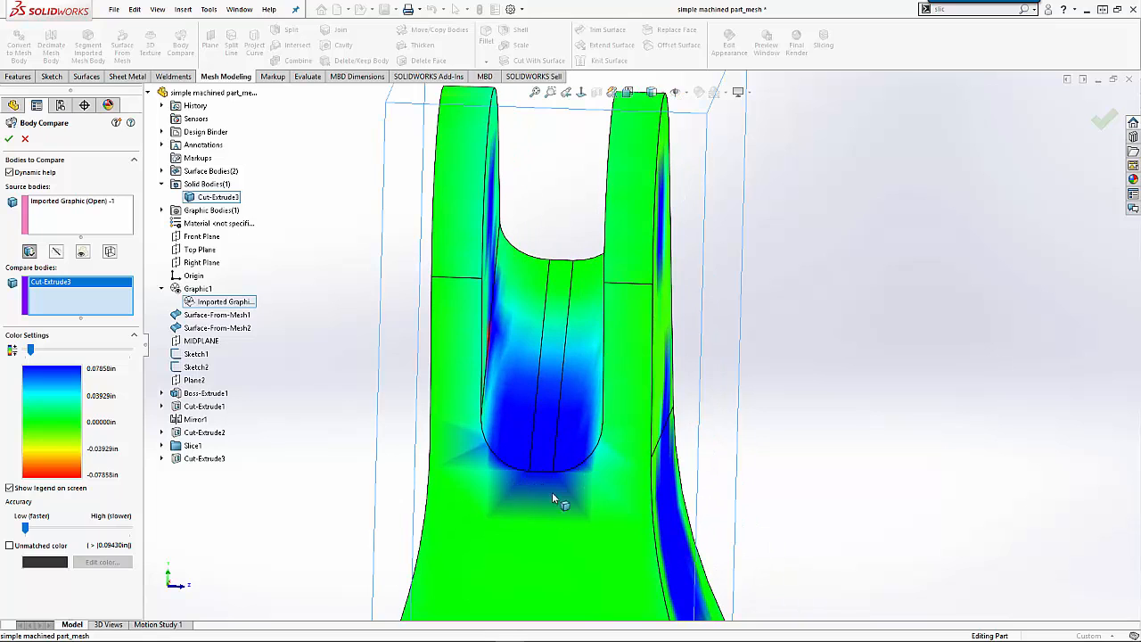
{"action": "middle_click_drag", "start_coordinate": [585, 475], "coordinate": [547, 471]}
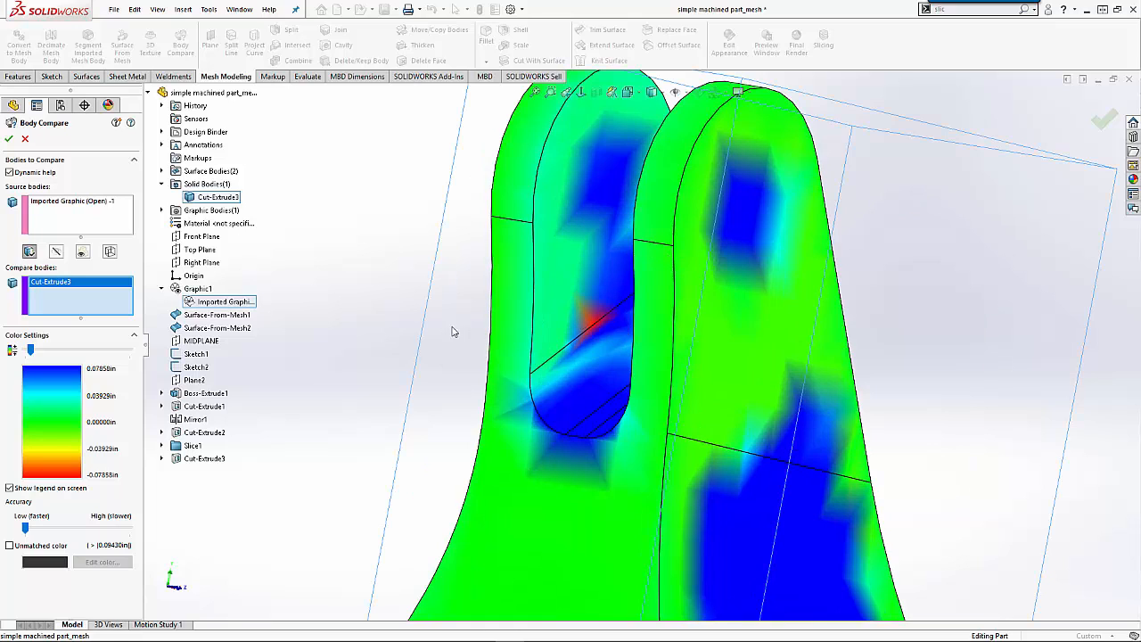
{"action": "left_click", "coordinate": [10, 140]}
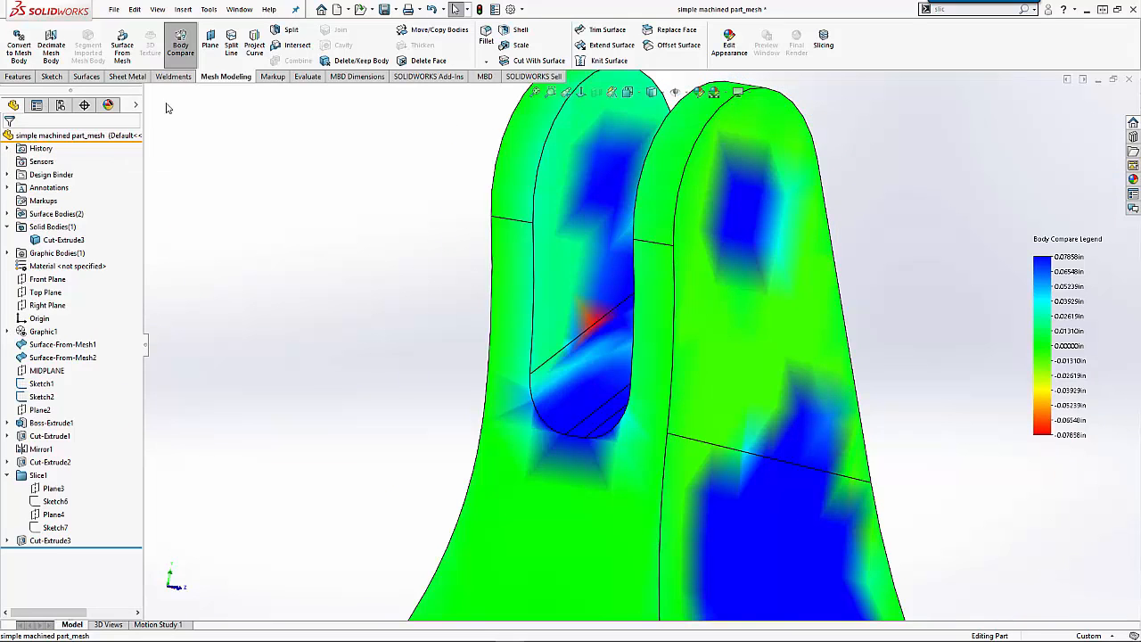
{"action": "left_click", "coordinate": [179, 49]}
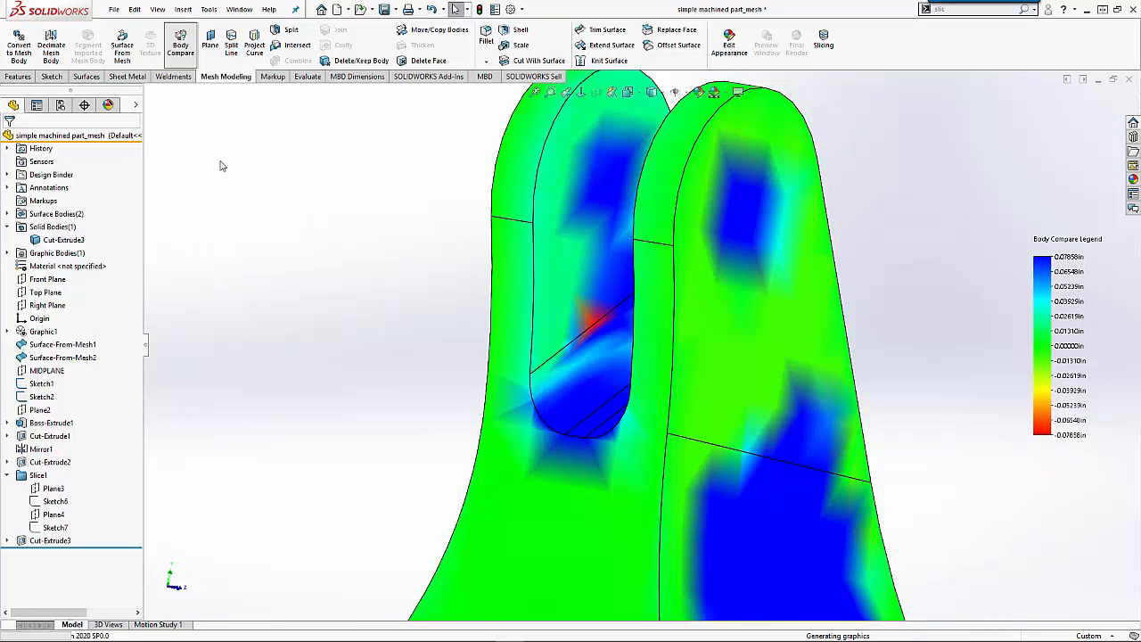
- Hide the Cut-Extrude3 solid body and show the Graphic1 scan mesh to inspect its upper slot
{"action": "left_click", "coordinate": [63, 240]}
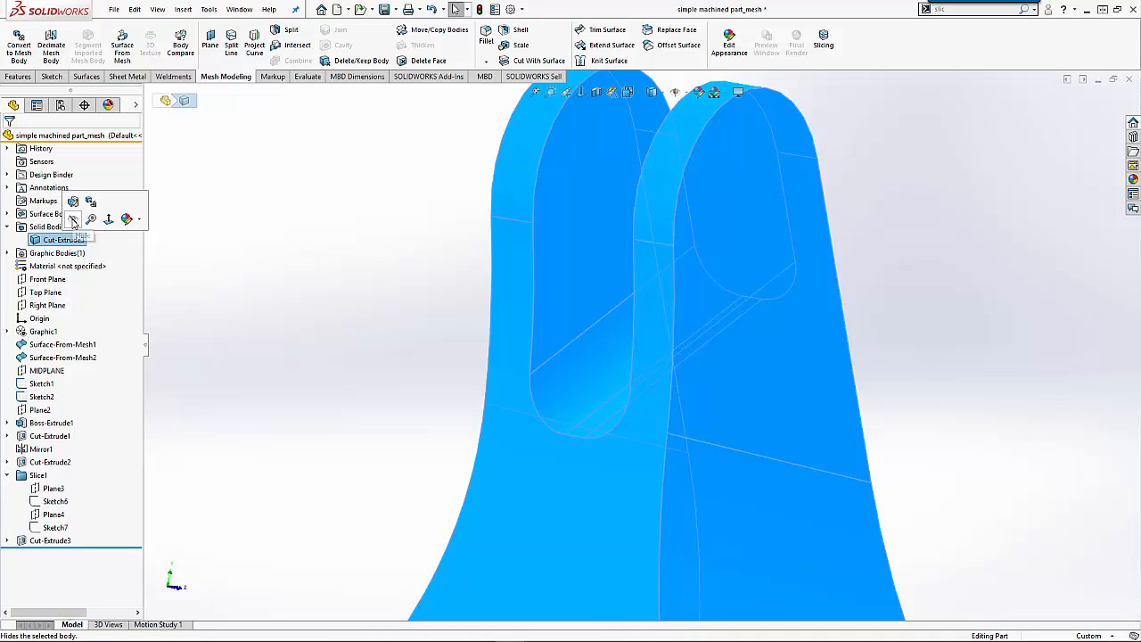
{"action": "left_click", "coordinate": [73, 221]}
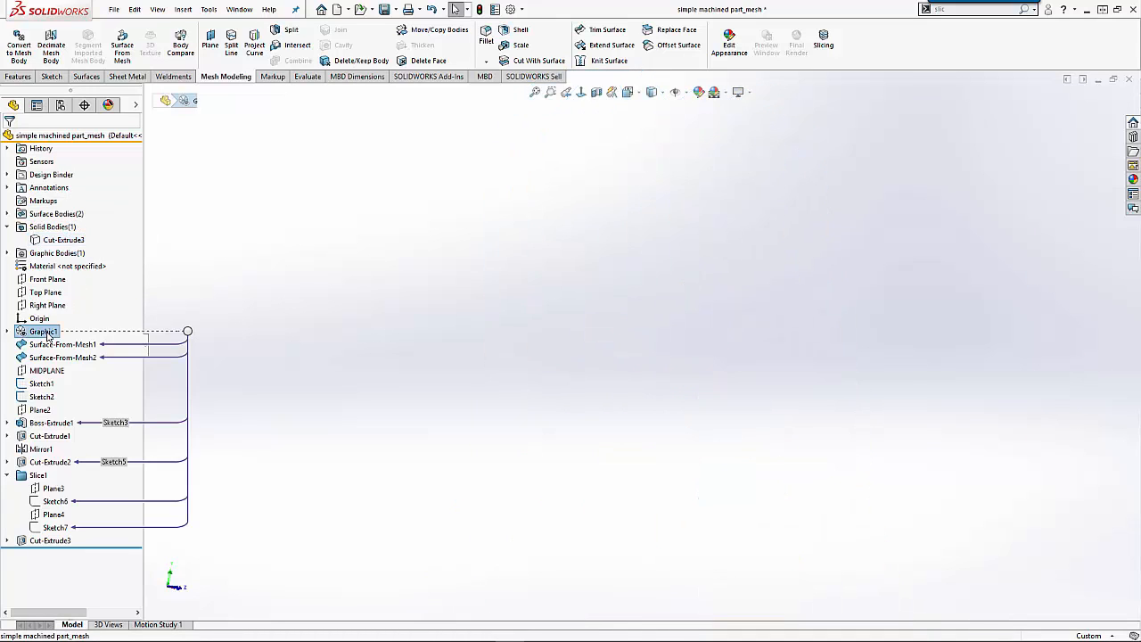
{"action": "right_click", "coordinate": [48, 335]}
{"action": "left_click", "coordinate": [61, 346]}
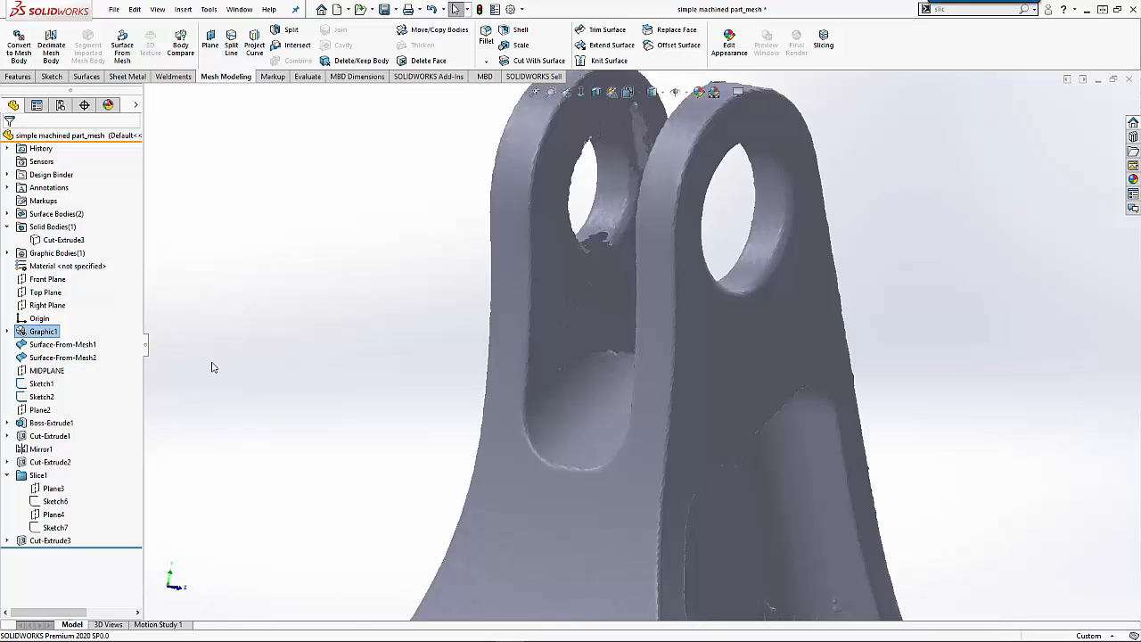
{"action": "middle_click_drag", "start_coordinate": [472, 394], "coordinate": [740, 395]}
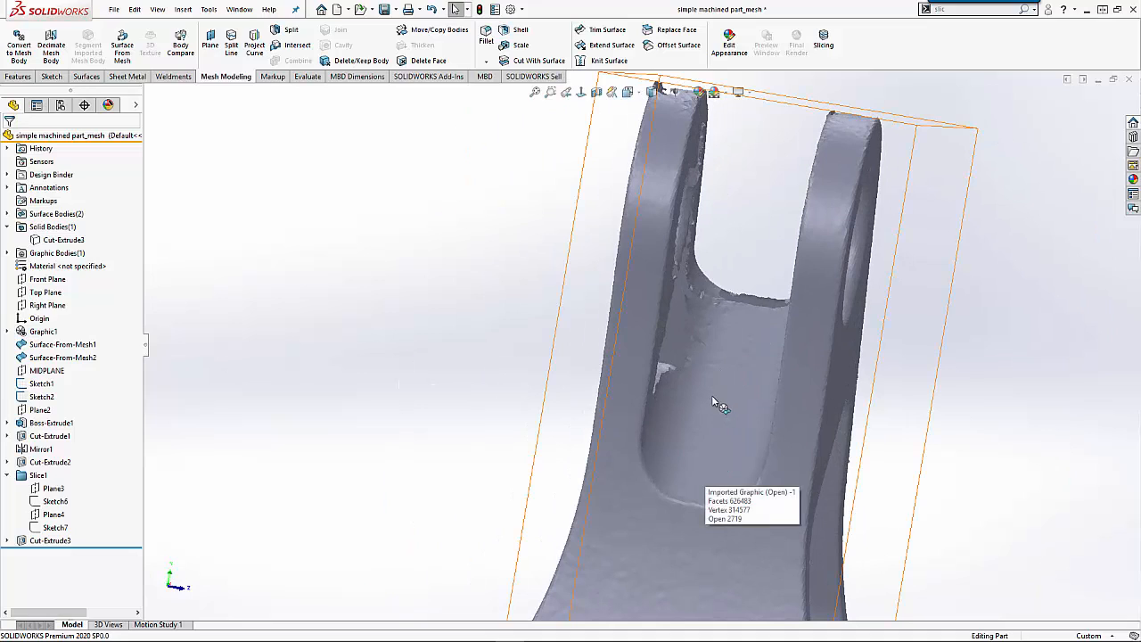
- Start a planar Surface From Mesh and paint-select a strip of facets along the upper slot's floor with a 0.30 brush
{"action": "left_click", "coordinate": [122, 56]}
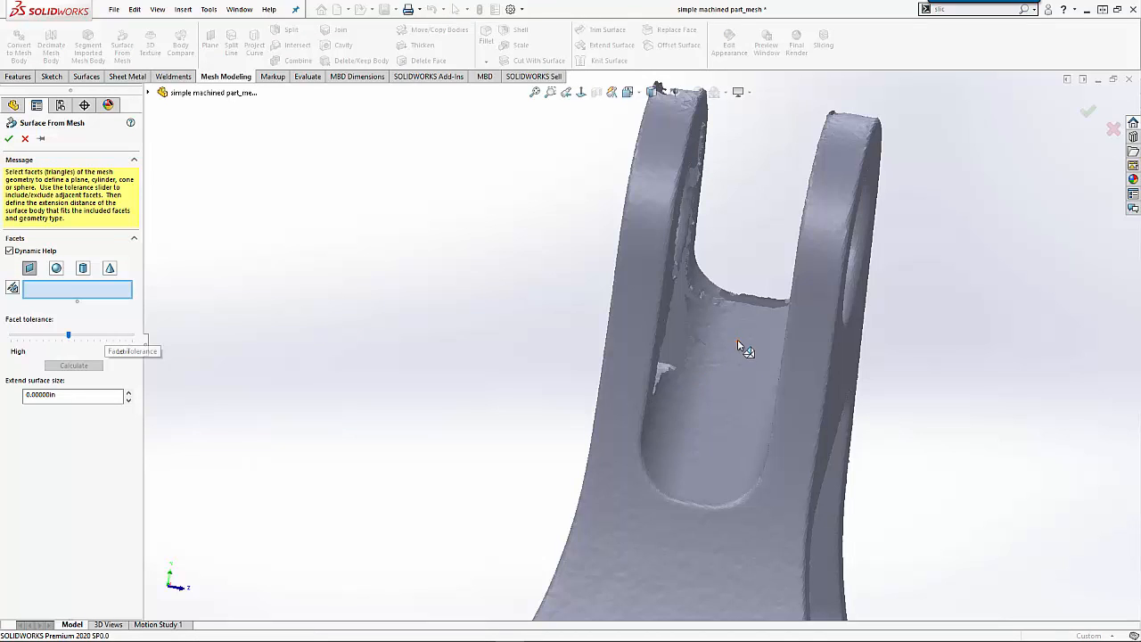
{"action": "left_click_drag", "start_coordinate": [737, 340], "coordinate": [727, 393]}
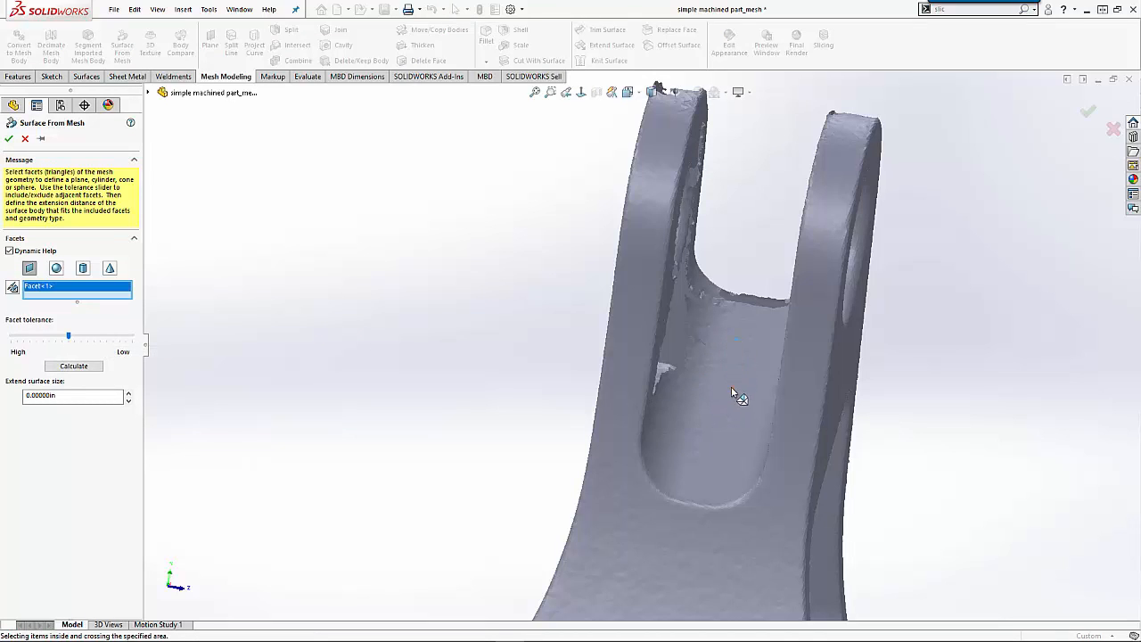
{"action": "right_click", "coordinate": [564, 381]}
{"action": "left_click", "coordinate": [597, 412]}
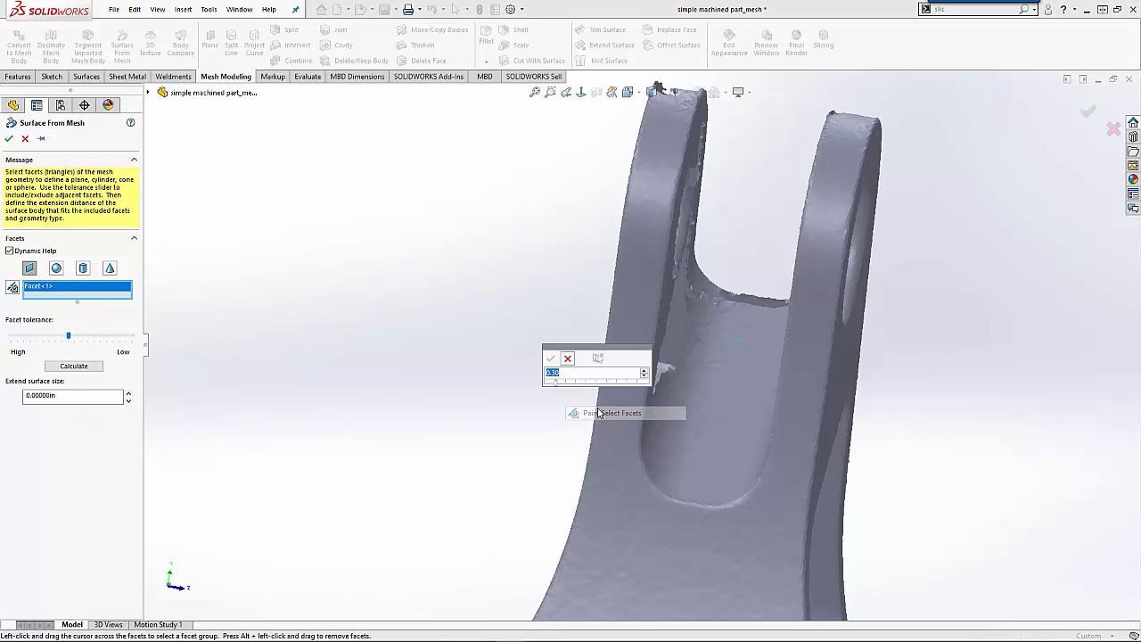
{"action": "left_click_drag", "start_coordinate": [735, 345], "coordinate": [727, 396]}
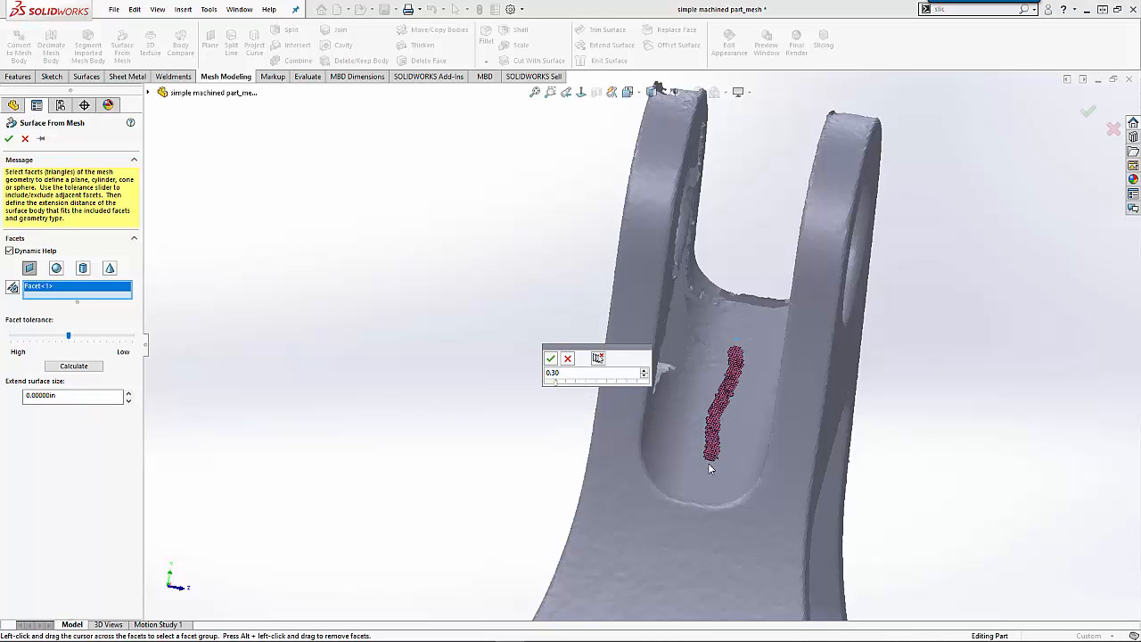
{"action": "mouse_move", "coordinate": [702, 487]}
{"action": "left_mouse_down"}
{"action": "mouse_move", "coordinate": [742, 352]}
{"action": "mouse_move", "coordinate": [711, 464]}
{"action": "left_mouse_up"}
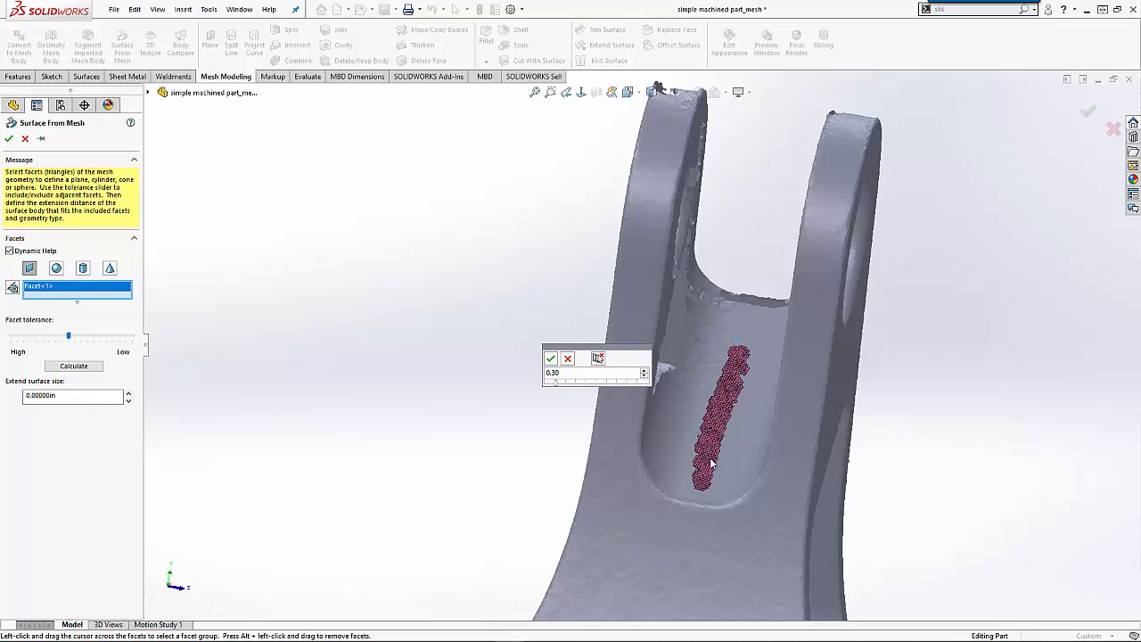
{"action": "left_click", "coordinate": [551, 357]}
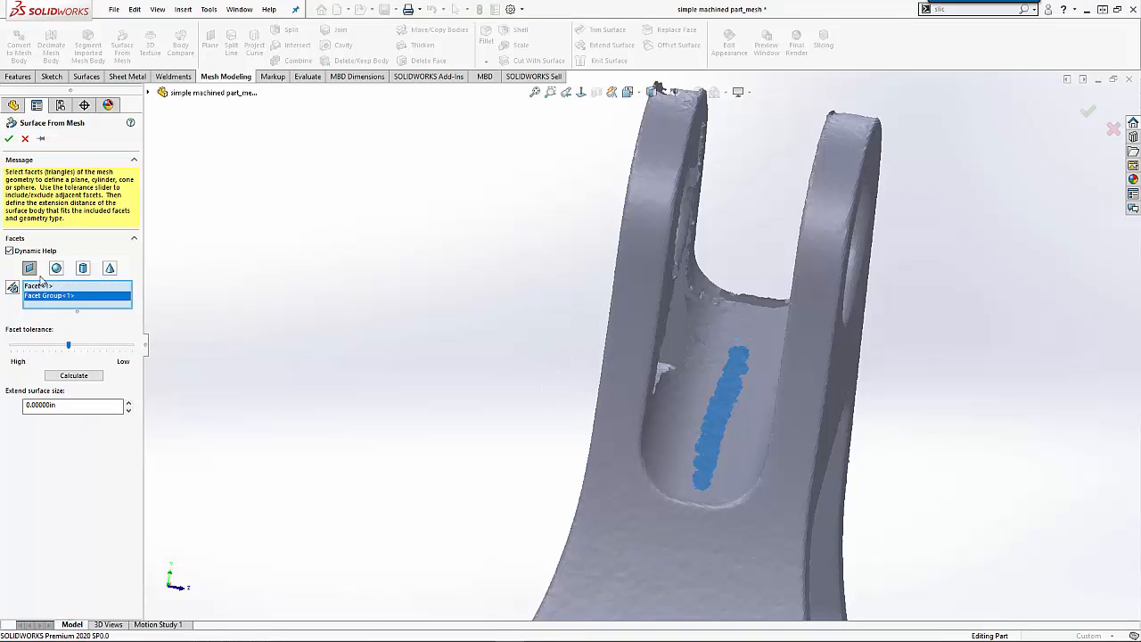
- Remove the stray single facet from the seed selection, keeping only the facet group, and create the planar surface
{"action": "left_click", "coordinate": [38, 287]}
{"action": "key", "text": "Delete"}
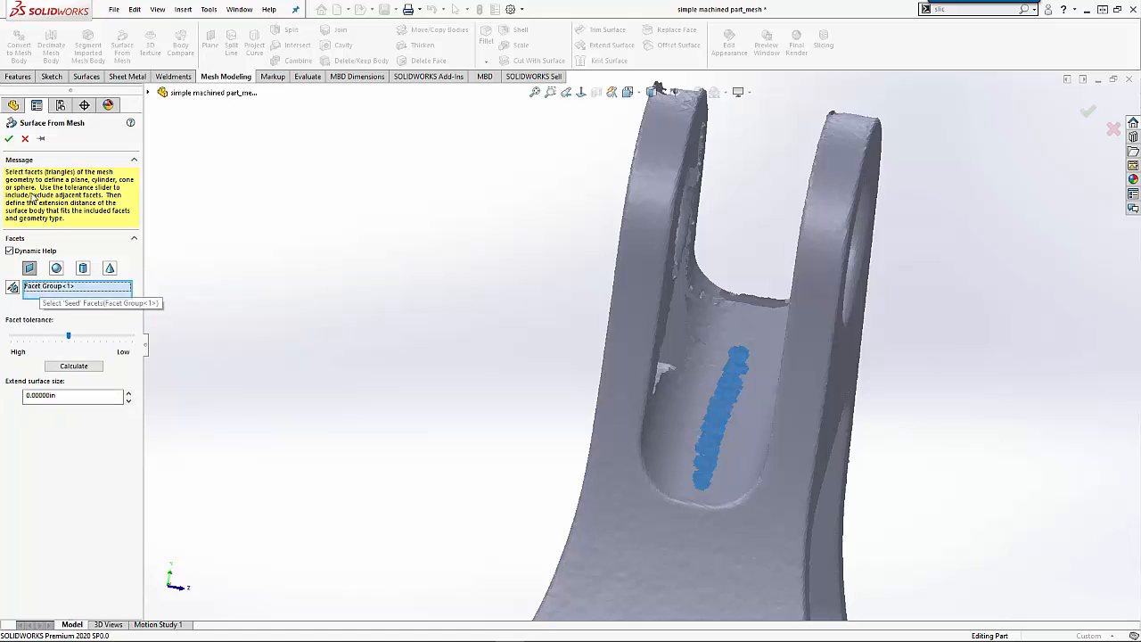
{"action": "left_click", "coordinate": [8, 138]}
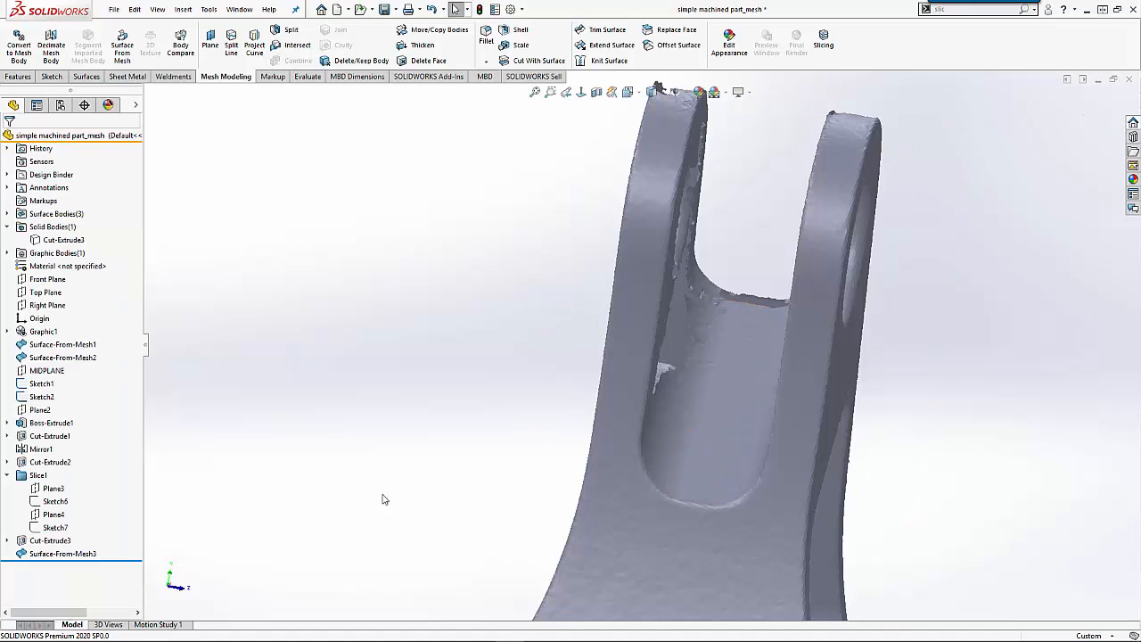
- Sketch a horizontal line about 1.73 in long on the new slot-floor surface, running lengthwise along the slot, and exit the sketch
{"action": "left_click", "coordinate": [724, 420]}
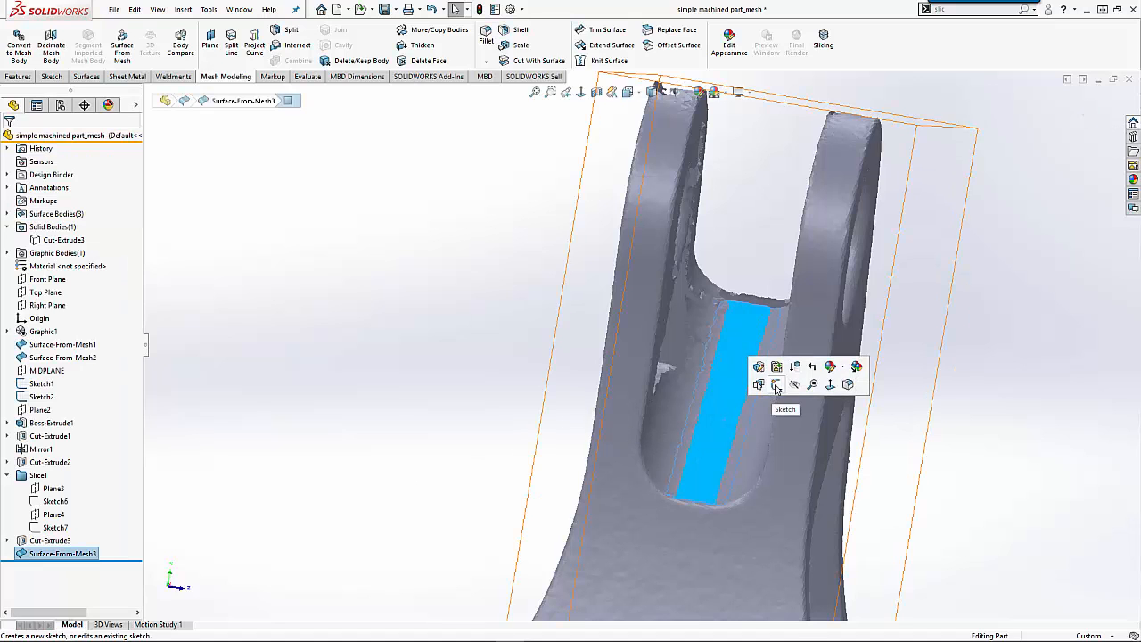
{"action": "left_click", "coordinate": [772, 381]}
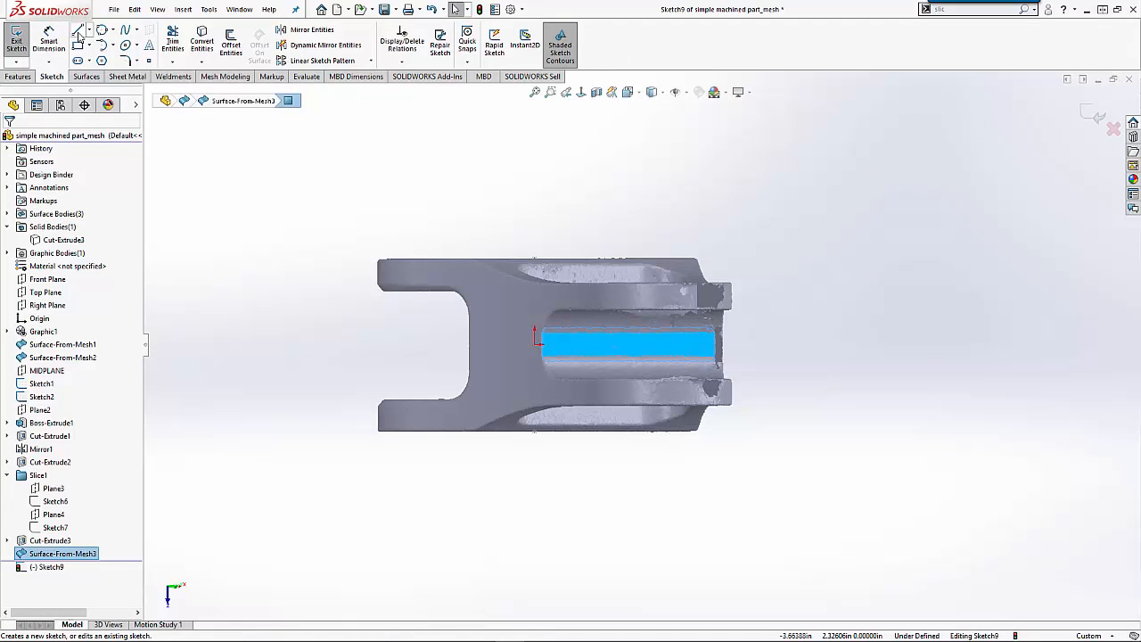
{"action": "left_click", "coordinate": [78, 29]}
{"action": "left_click", "coordinate": [563, 345]}
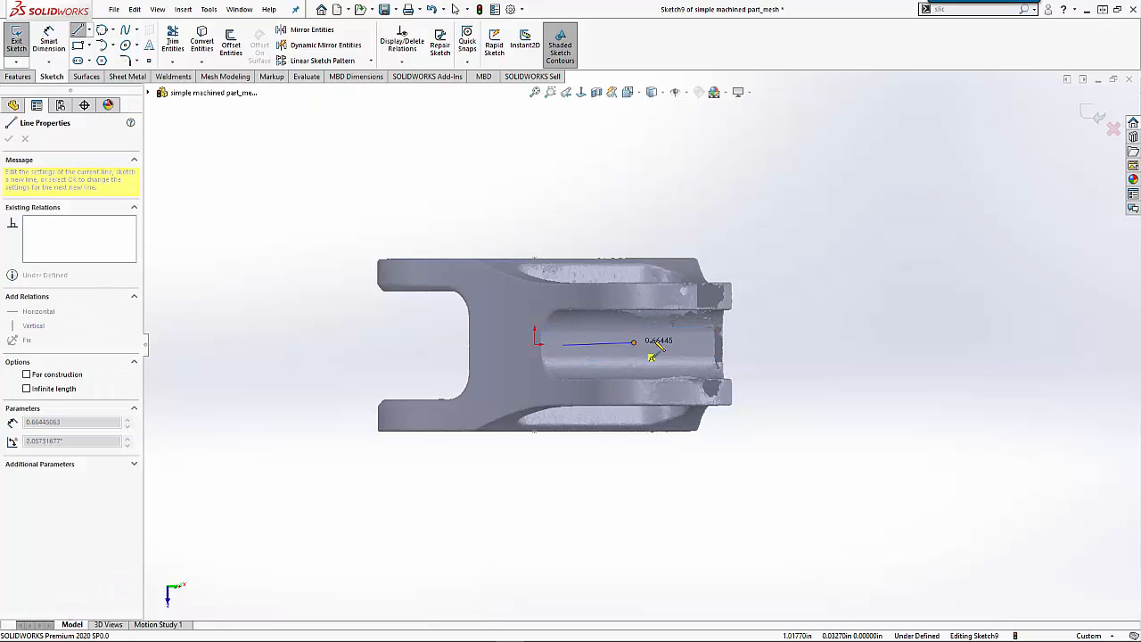
{"action": "left_click", "coordinate": [749, 346]}
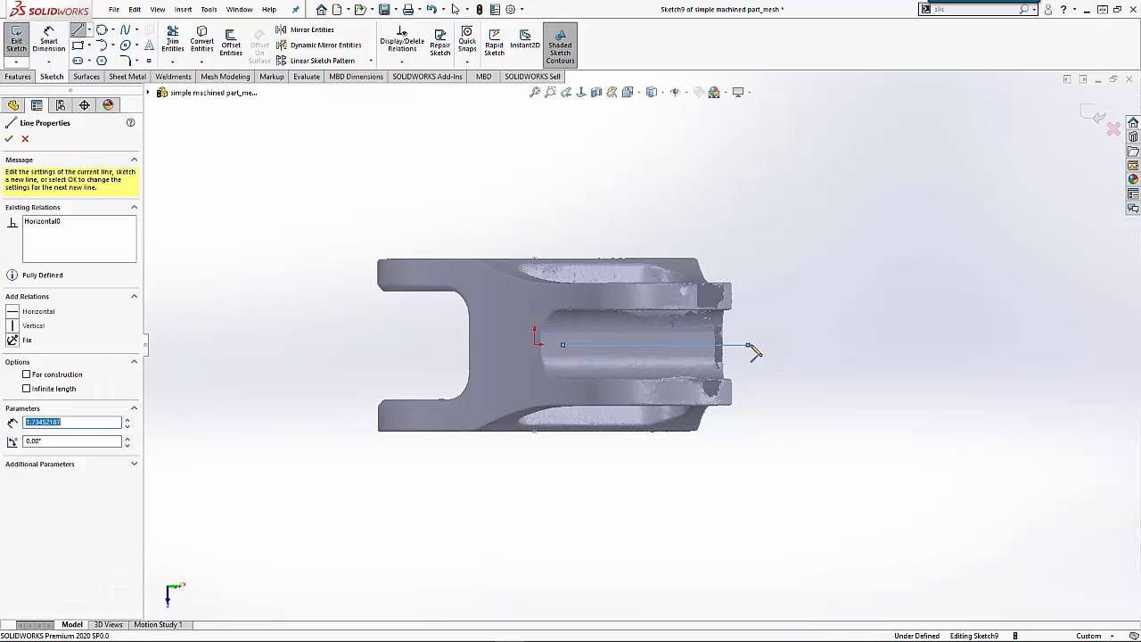
{"action": "left_click", "coordinate": [1089, 117]}
- Reorder the feature tree, moving Surface-From-Mesh3 into the Slice1 folder and Sketch9 ahead of Cut-Extrude3
{"action": "mouse_move", "coordinate": [776, 446]}
{"action": "middle_mouse_down"}
{"action": "mouse_move", "coordinate": [784, 347]}
{"action": "mouse_move", "coordinate": [761, 246]}
{"action": "mouse_move", "coordinate": [873, 262]}
{"action": "mouse_move", "coordinate": [856, 339]}
{"action": "mouse_move", "coordinate": [823, 331]}
{"action": "mouse_move", "coordinate": [826, 340]}
{"action": "middle_mouse_up"}
{"action": "key", "text": "z"}
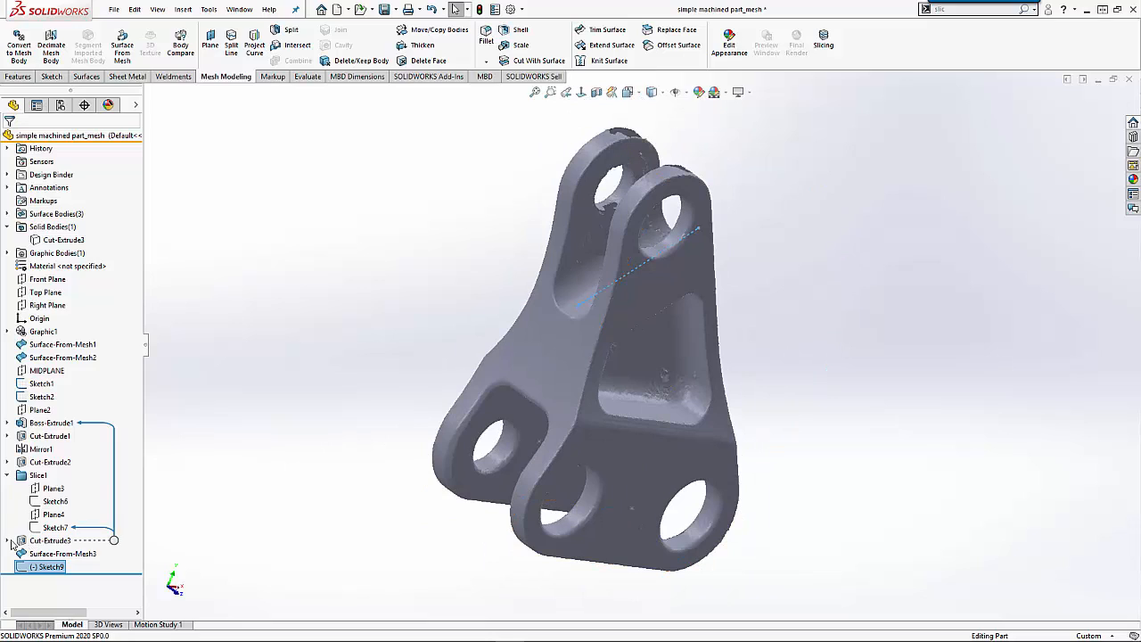
{"action": "left_click", "coordinate": [7, 540]}
{"action": "mouse_move", "coordinate": [33, 544]}
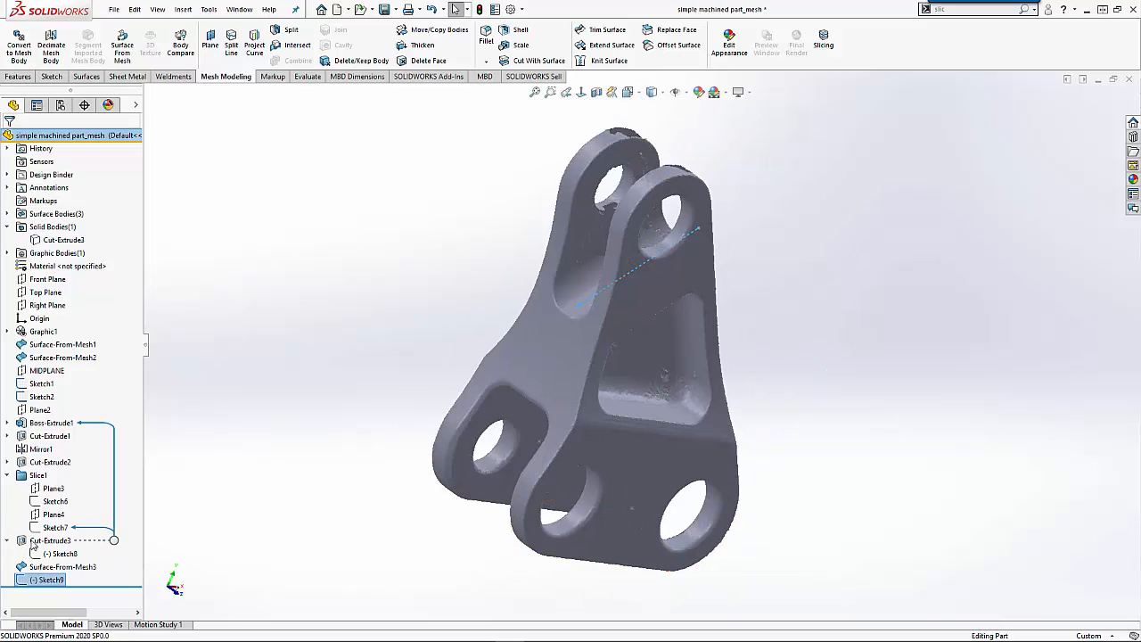
{"action": "left_click", "coordinate": [7, 540]}
{"action": "left_click", "coordinate": [8, 477]}
{"action": "mouse_move", "coordinate": [43, 505]}
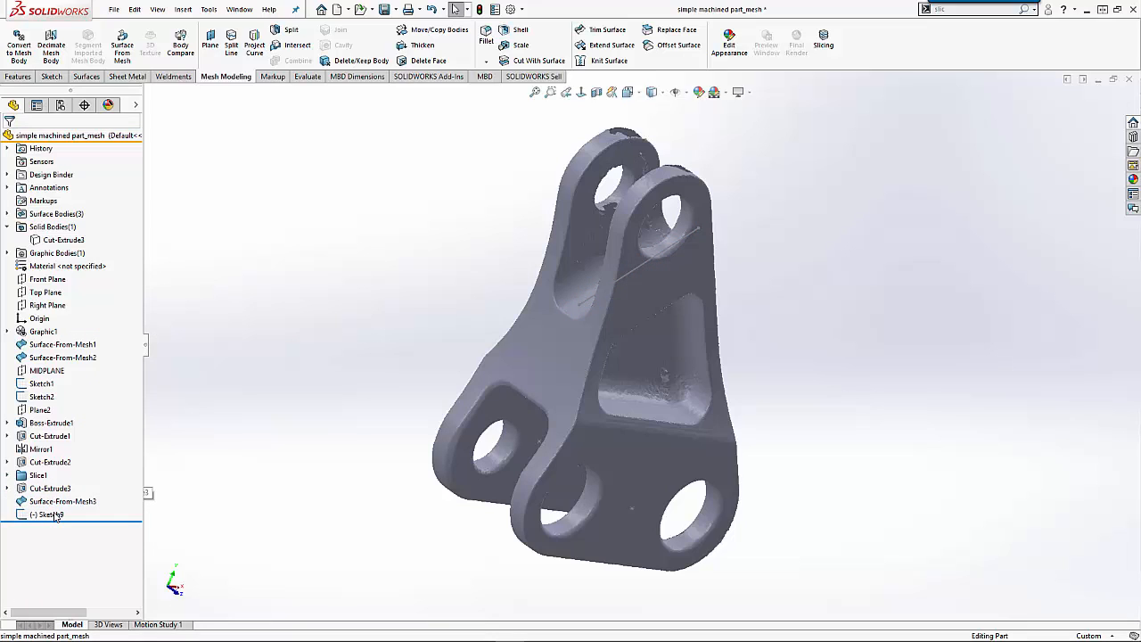
{"action": "mouse_move", "coordinate": [53, 506]}
{"action": "left_mouse_down"}
{"action": "mouse_move", "coordinate": [78, 489]}
{"action": "mouse_move", "coordinate": [102, 508]}
{"action": "mouse_move", "coordinate": [62, 515]}
{"action": "left_mouse_up"}
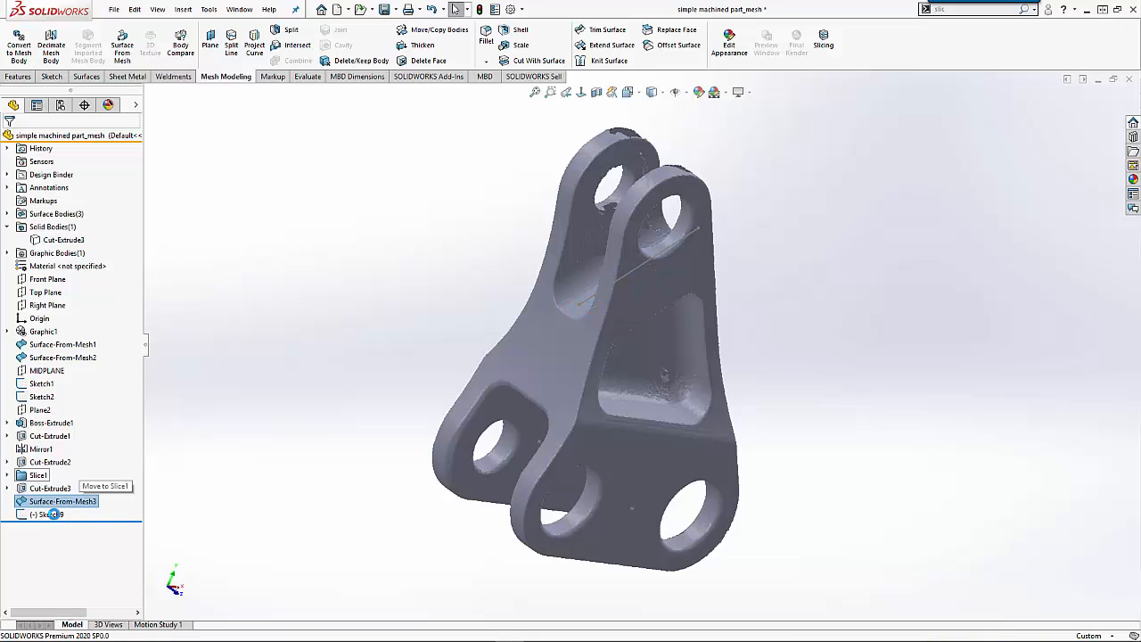
{"action": "mouse_move", "coordinate": [59, 504]}
{"action": "left_mouse_down"}
{"action": "mouse_move", "coordinate": [82, 492]}
{"action": "mouse_move", "coordinate": [85, 474]}
{"action": "mouse_move", "coordinate": [58, 478]}
{"action": "left_mouse_up"}
{"action": "left_click", "coordinate": [50, 489]}
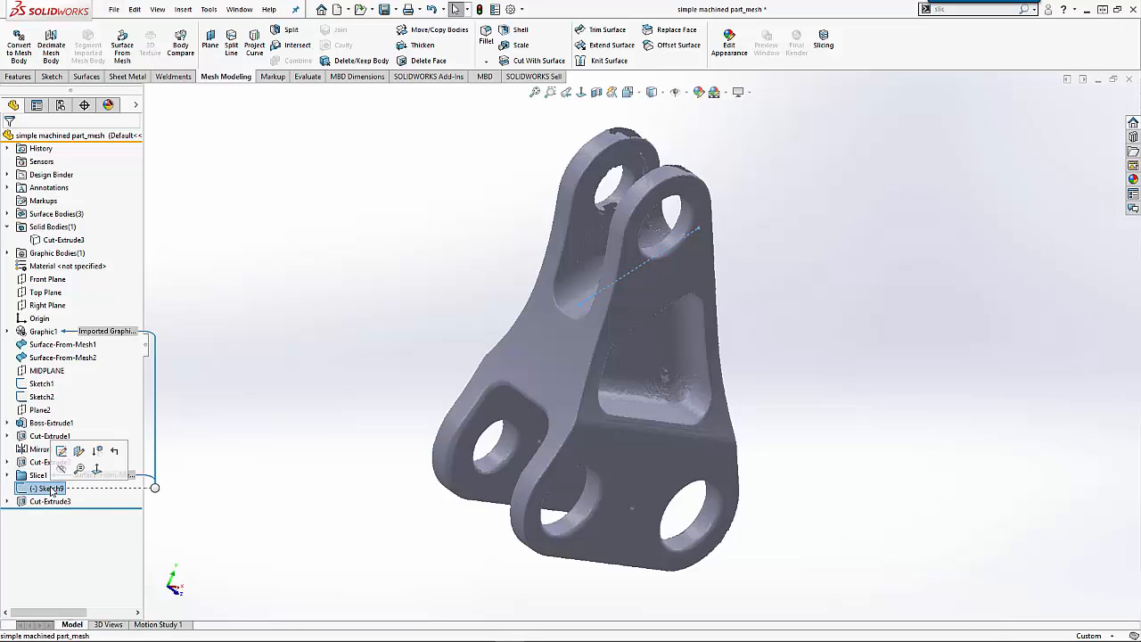
- Edit Cut-Extrude3 to use the Sketch9 line as its direction of extrusion, accept the change and hide Sketch9
{"action": "left_click", "coordinate": [49, 501]}
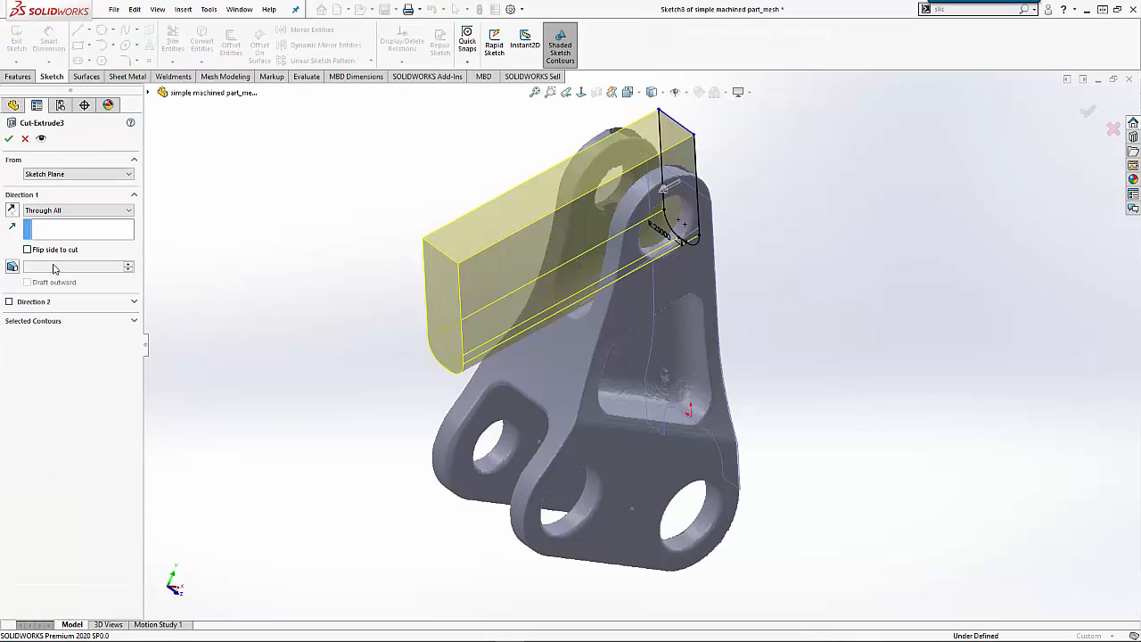
{"action": "left_click", "coordinate": [49, 234]}
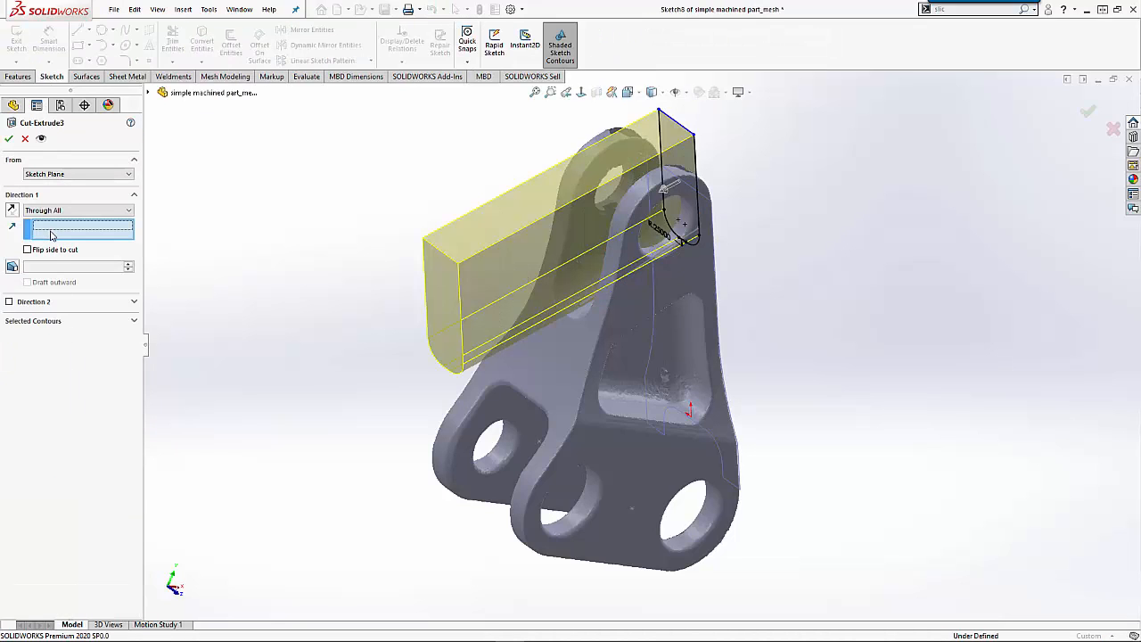
{"action": "left_click", "coordinate": [585, 303]}
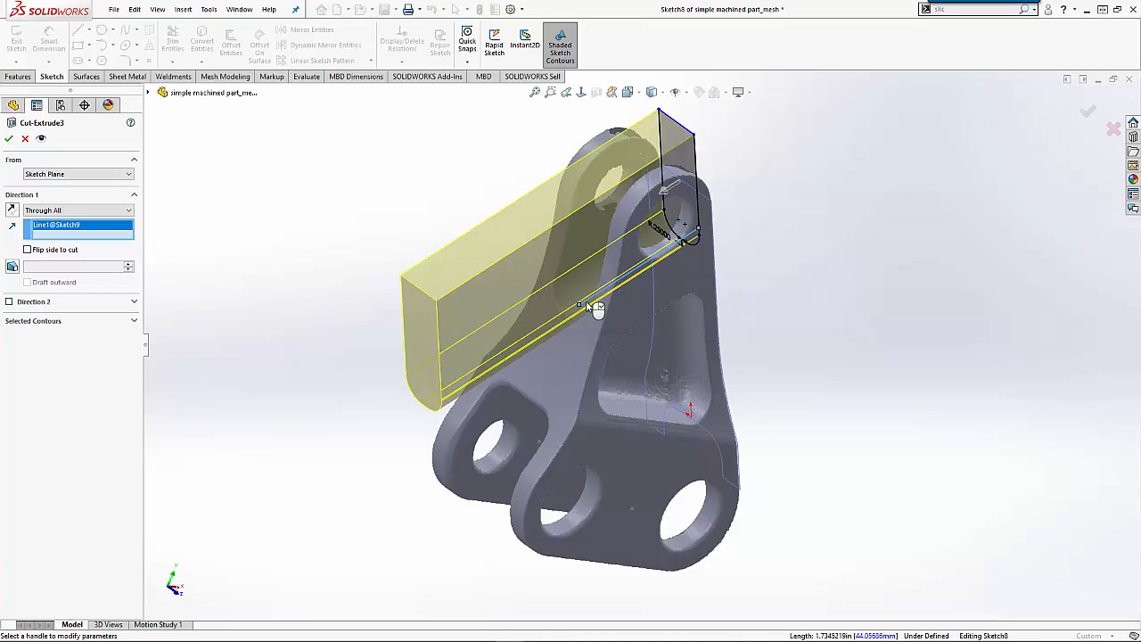
{"action": "middle_click_drag", "start_coordinate": [603, 341], "coordinate": [582, 307]}
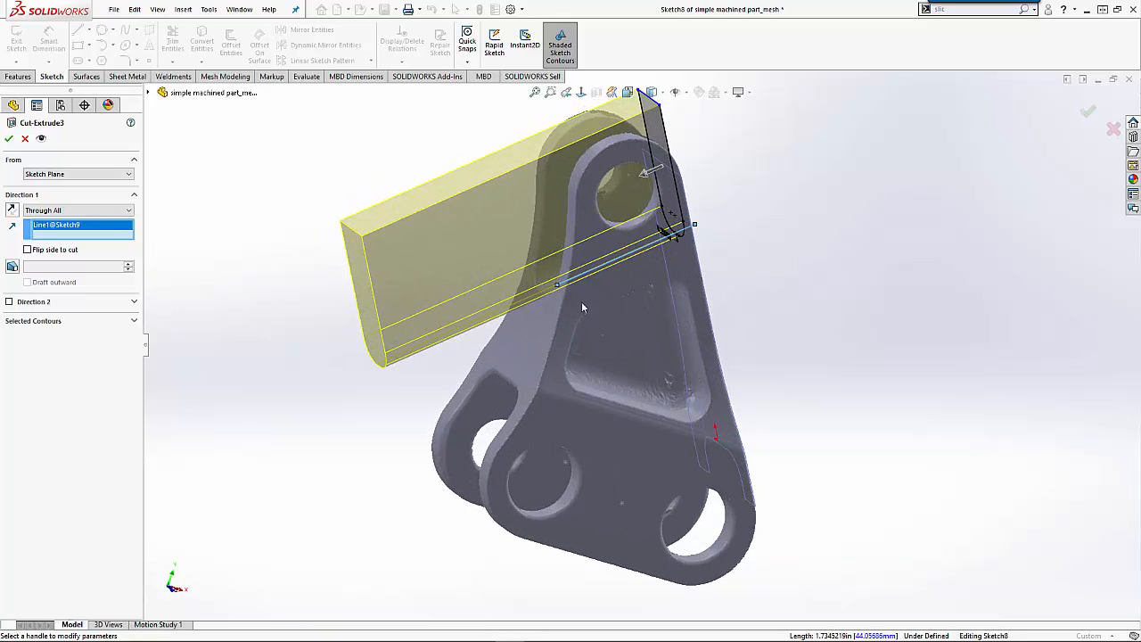
{"action": "left_click", "coordinate": [9, 138]}
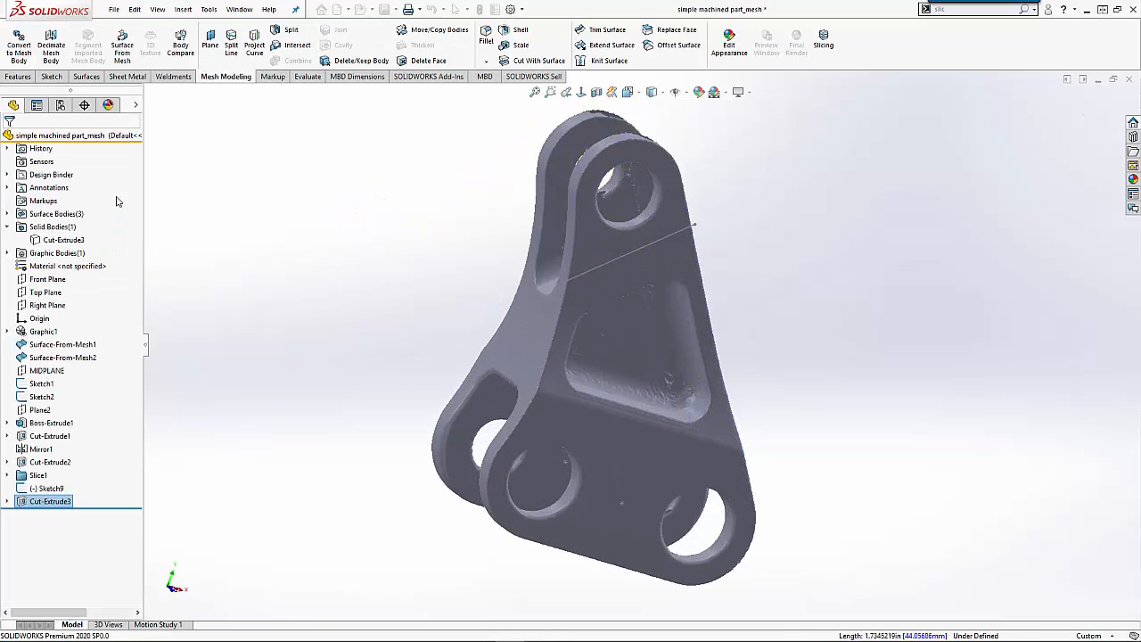
{"action": "left_click", "coordinate": [602, 265]}
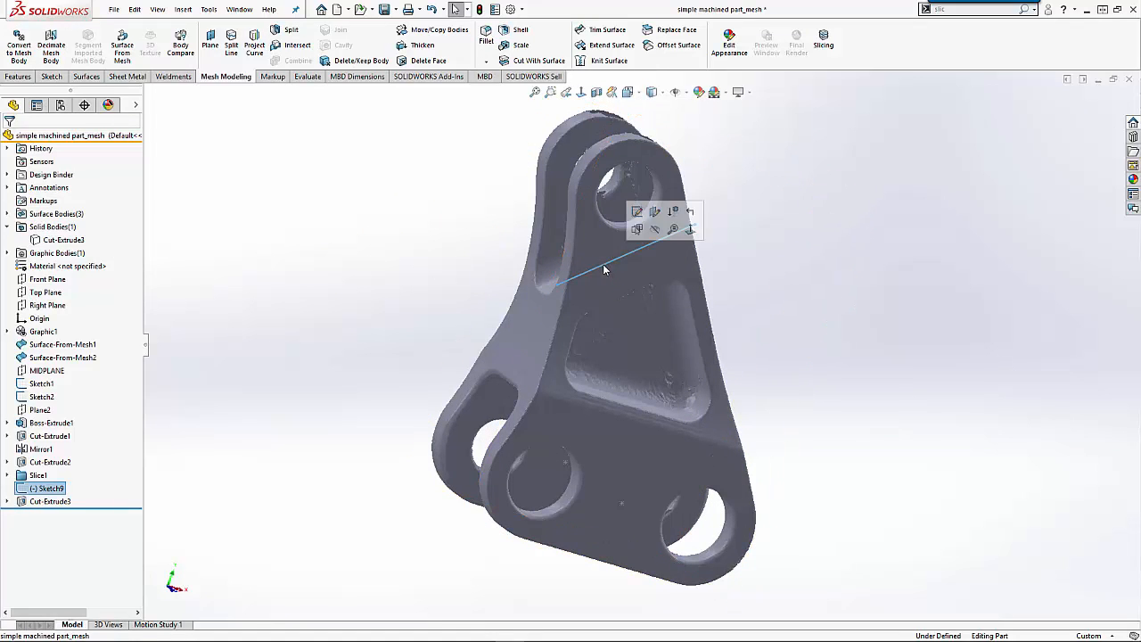
{"action": "left_click", "coordinate": [656, 229]}
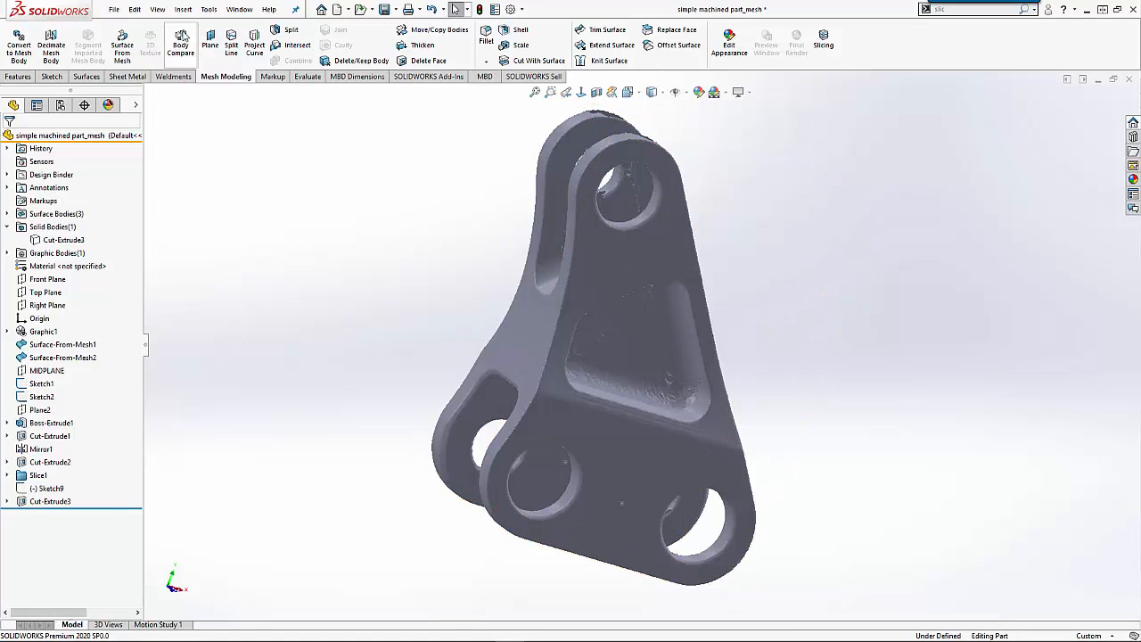
- Run Body Compare again on the revised part, with the Imported Graphic mesh as source and the Cut-Extrude3 solid as compare body
{"action": "left_click", "coordinate": [180, 45]}
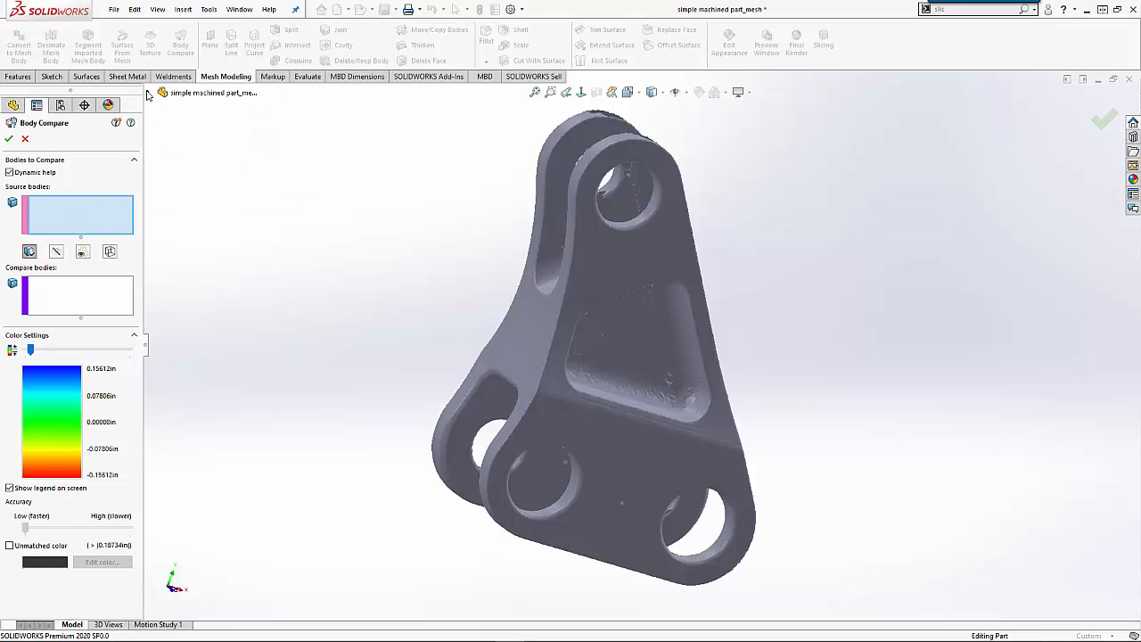
{"action": "left_click", "coordinate": [149, 94]}
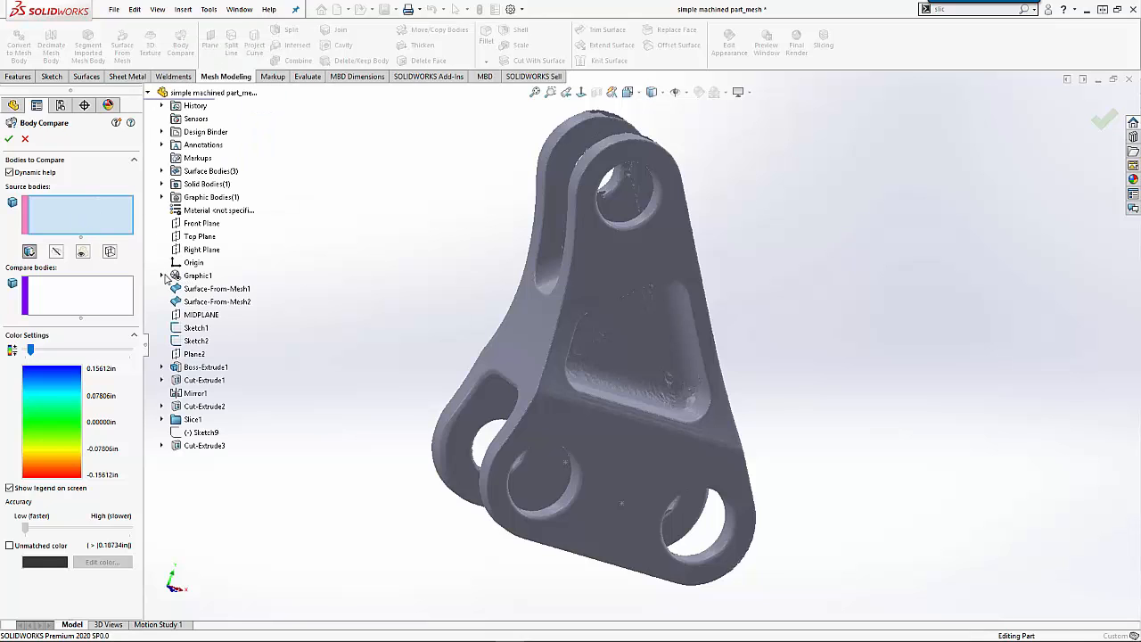
{"action": "left_click", "coordinate": [163, 277]}
{"action": "left_click", "coordinate": [209, 290]}
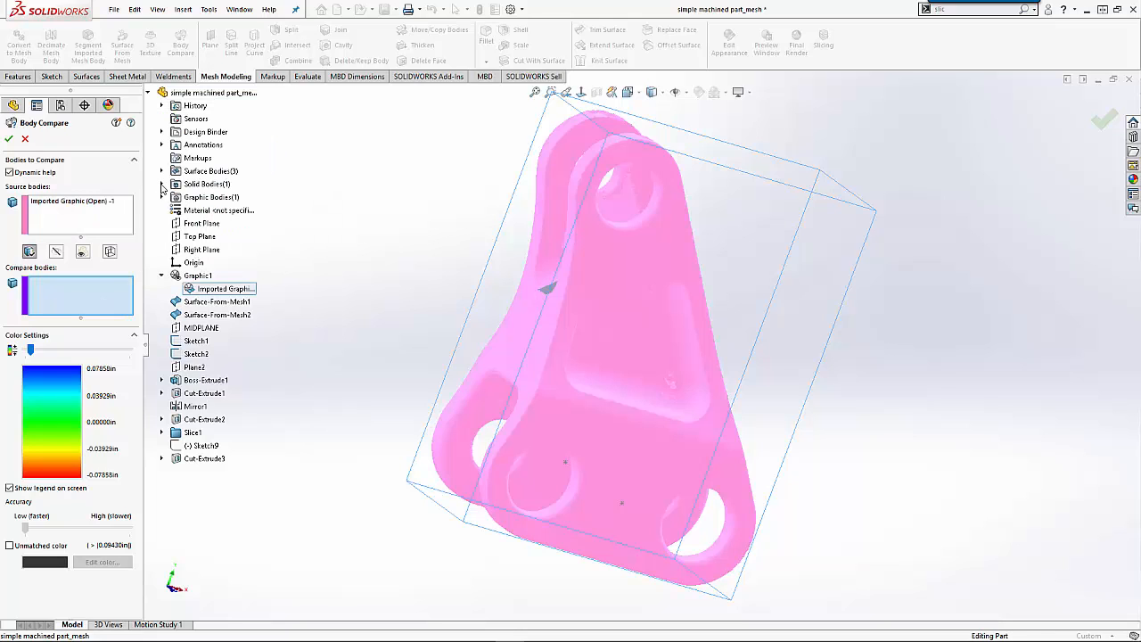
{"action": "left_click", "coordinate": [162, 184]}
{"action": "left_click", "coordinate": [216, 198]}
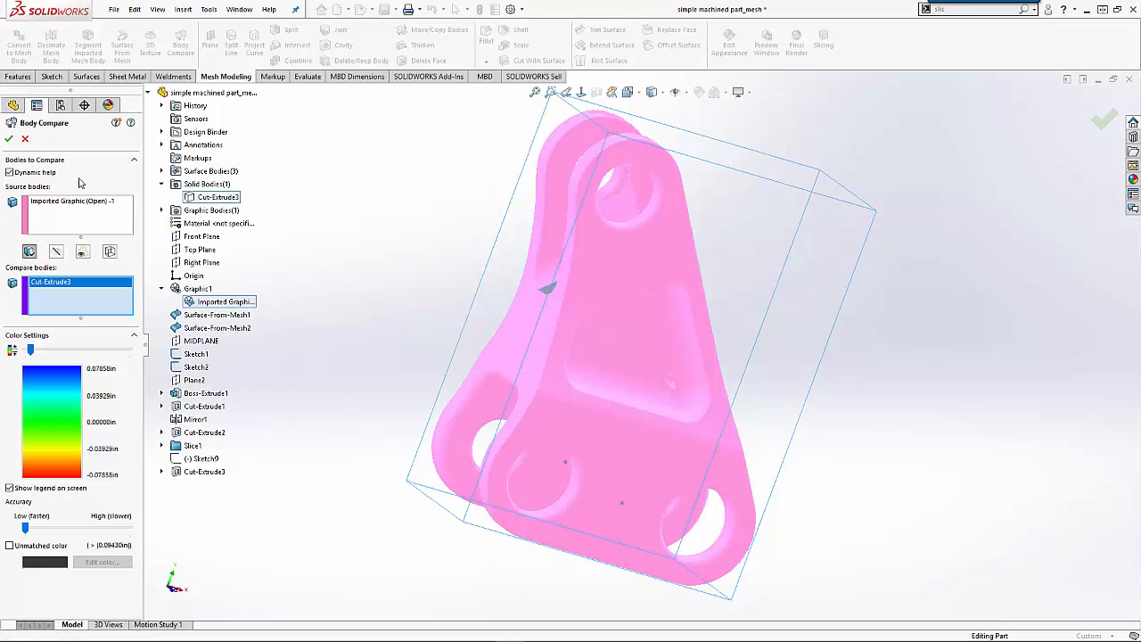
{"action": "left_click", "coordinate": [8, 139]}
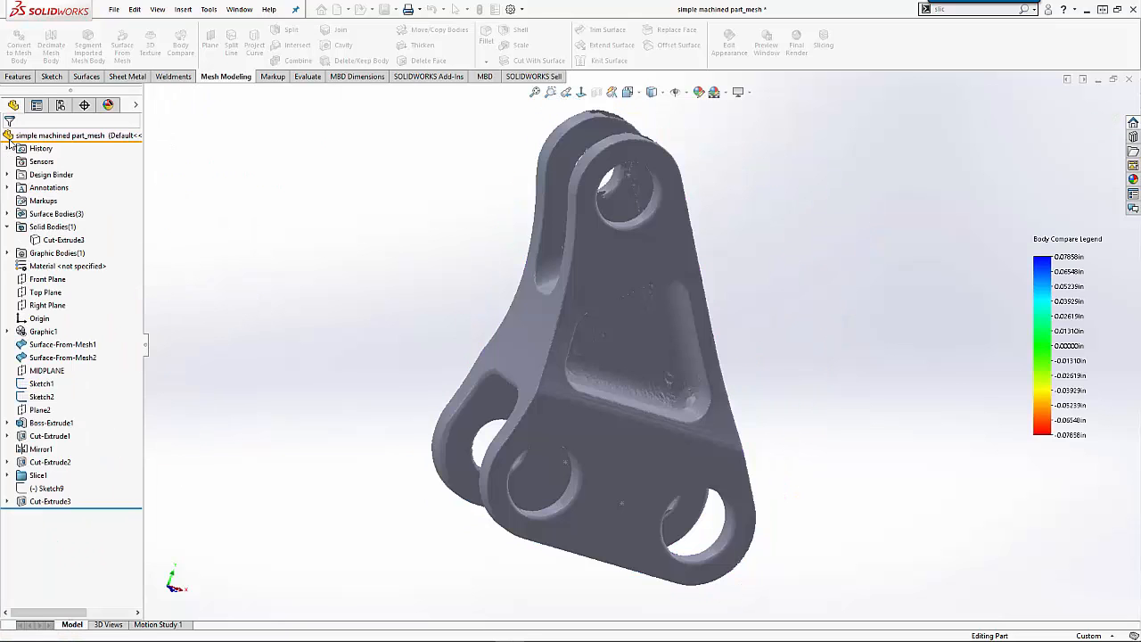
- Show the Cut-Extrude3 solid body and examine the deviation colors around the redirected upper slot
{"action": "left_click", "coordinate": [45, 239]}
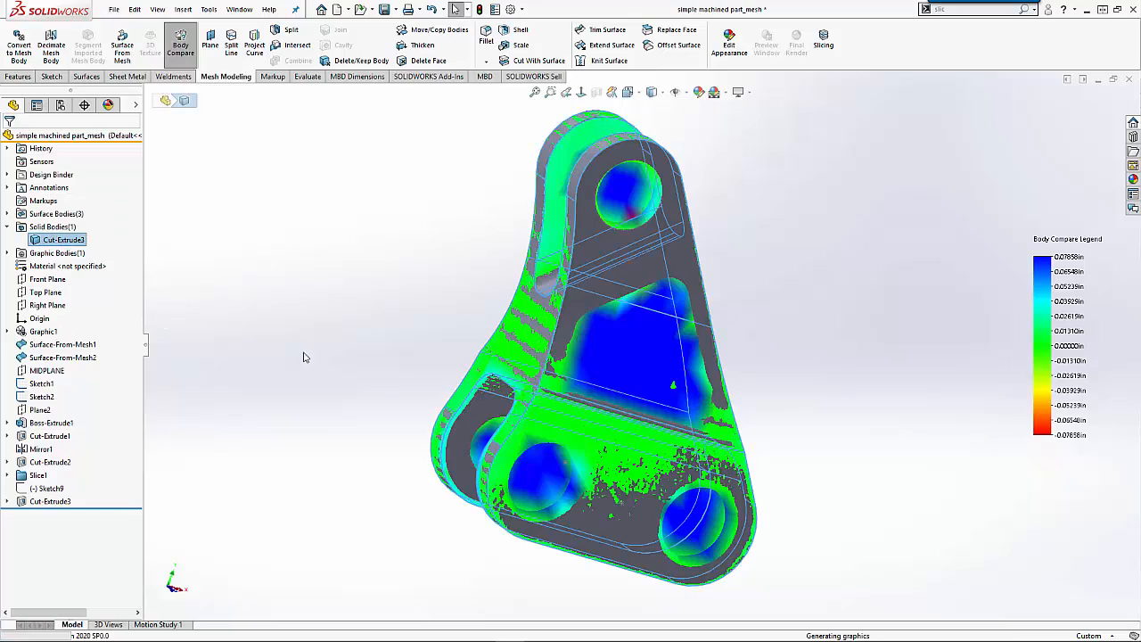
{"action": "left_click", "coordinate": [419, 342]}
{"action": "middle_click_drag", "start_coordinate": [419, 342], "coordinate": [410, 425]}
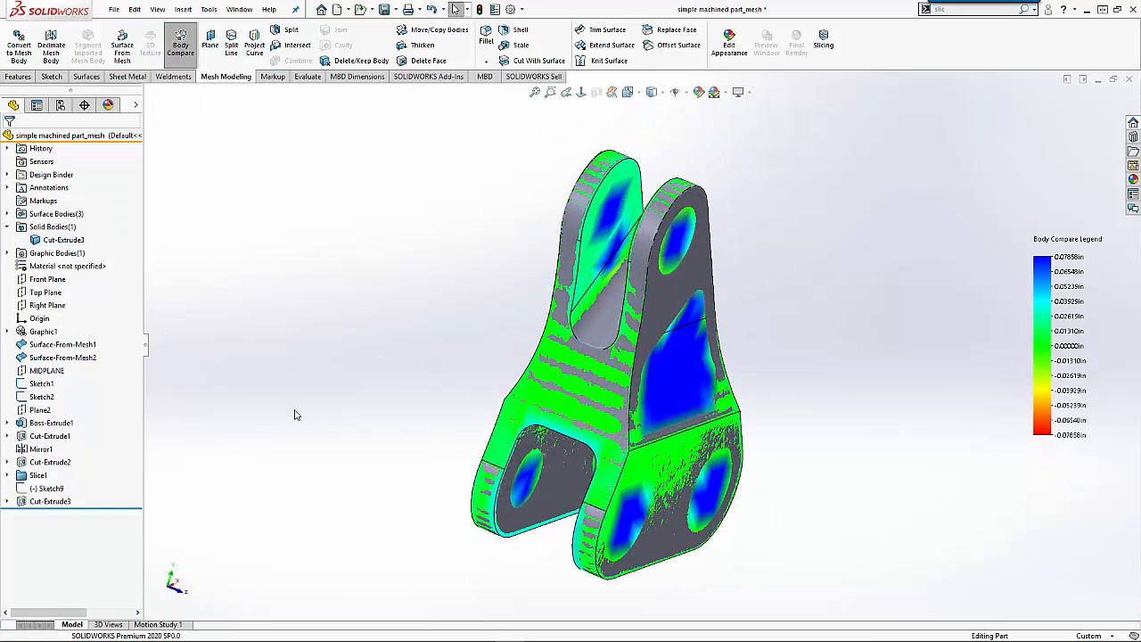
{"action": "mouse_move", "coordinate": [398, 375]}
{"action": "middle_mouse_down"}
{"action": "mouse_move", "coordinate": [479, 369]}
{"action": "mouse_move", "coordinate": [458, 382]}
{"action": "mouse_move", "coordinate": [379, 376]}
{"action": "middle_mouse_up"}
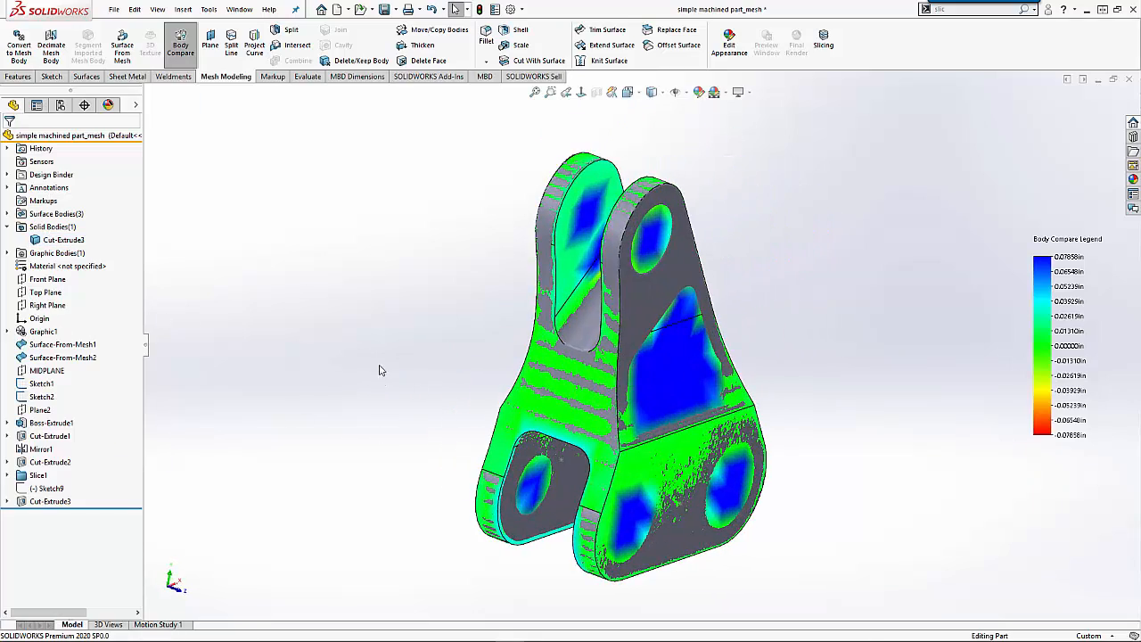
- Narrow the Body Compare color range to ±0.02572 in, accept it, and examine the deviation on both sides of the part
{"action": "right_click", "coordinate": [380, 368]}
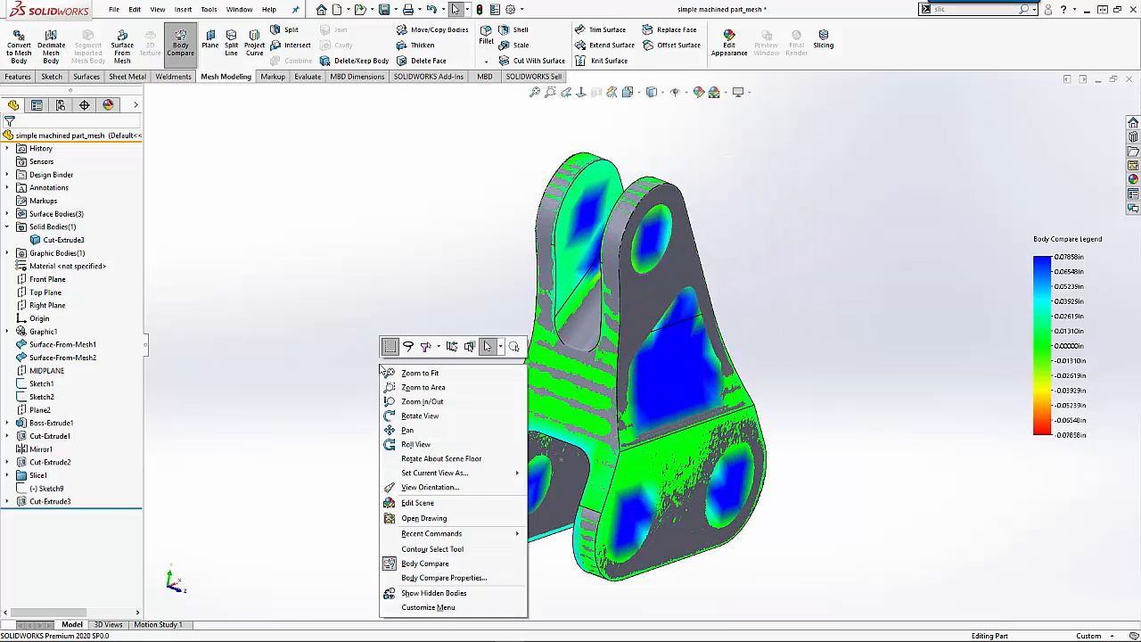
{"action": "left_click", "coordinate": [435, 578]}
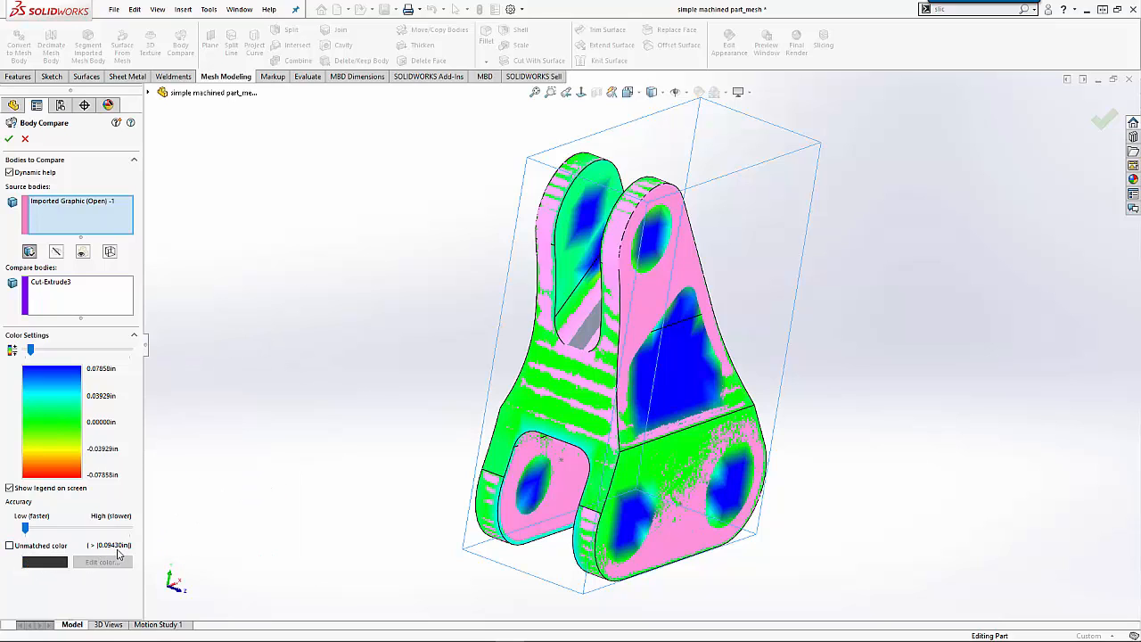
{"action": "left_click_drag", "start_coordinate": [30, 350], "coordinate": [27, 352]}
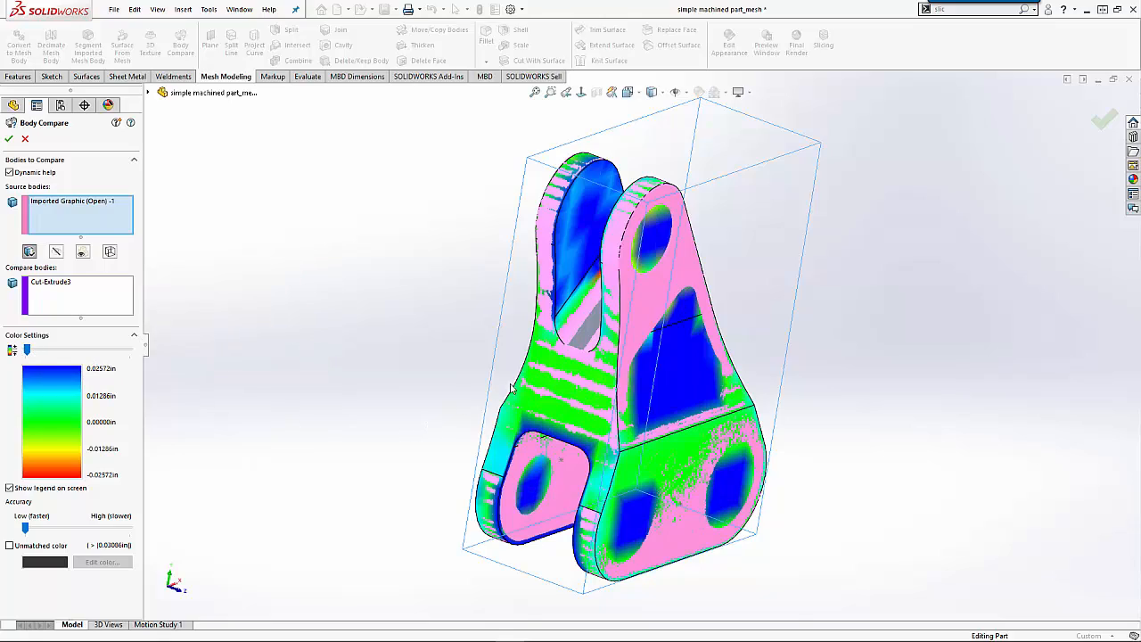
{"action": "scroll", "coordinate": [607, 365], "scroll_direction": "down", "scroll_amount": 10}
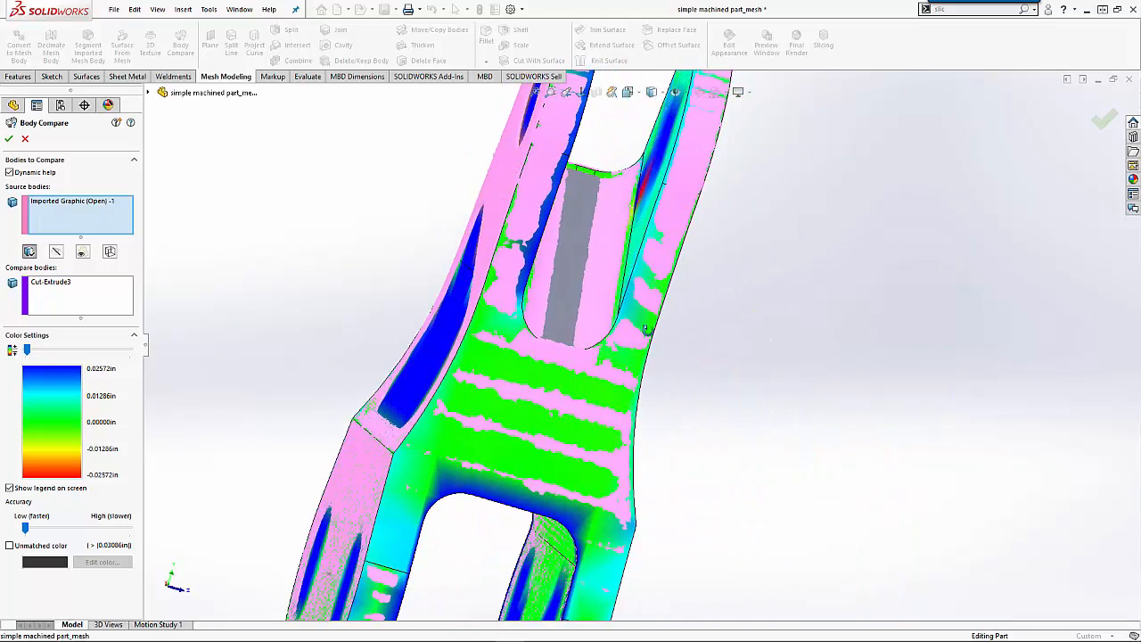
{"action": "middle_click_drag", "start_coordinate": [647, 330], "coordinate": [459, 362]}
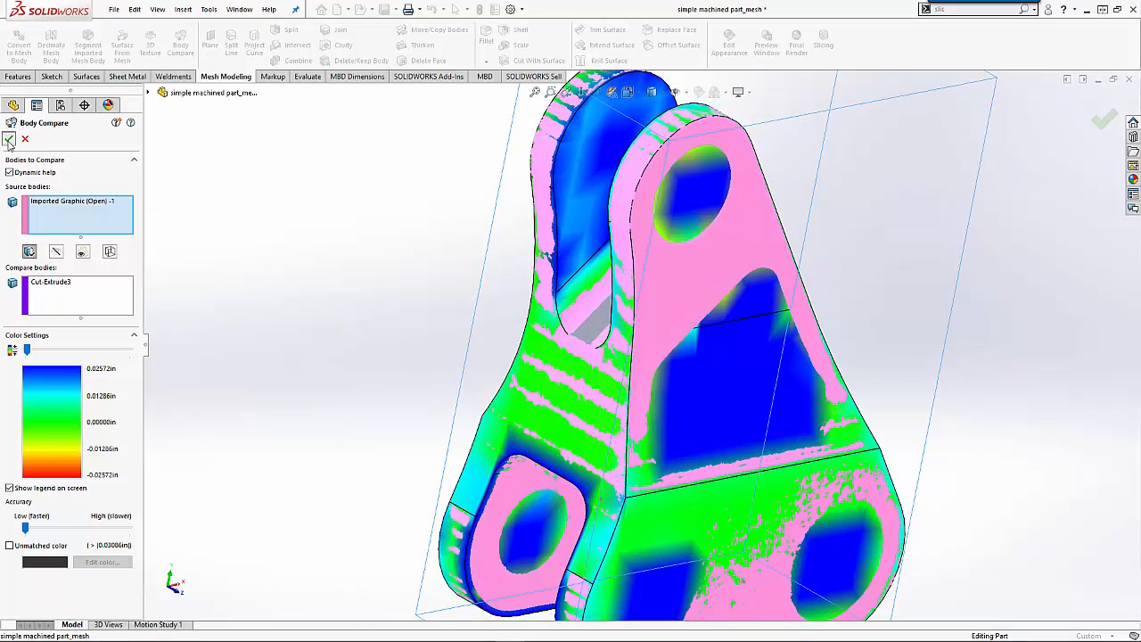
{"action": "left_click", "coordinate": [9, 139]}
{"action": "middle_click_drag", "start_coordinate": [449, 354], "coordinate": [446, 326]}
{"action": "scroll", "coordinate": [667, 412], "scroll_direction": "up", "scroll_amount": 1}
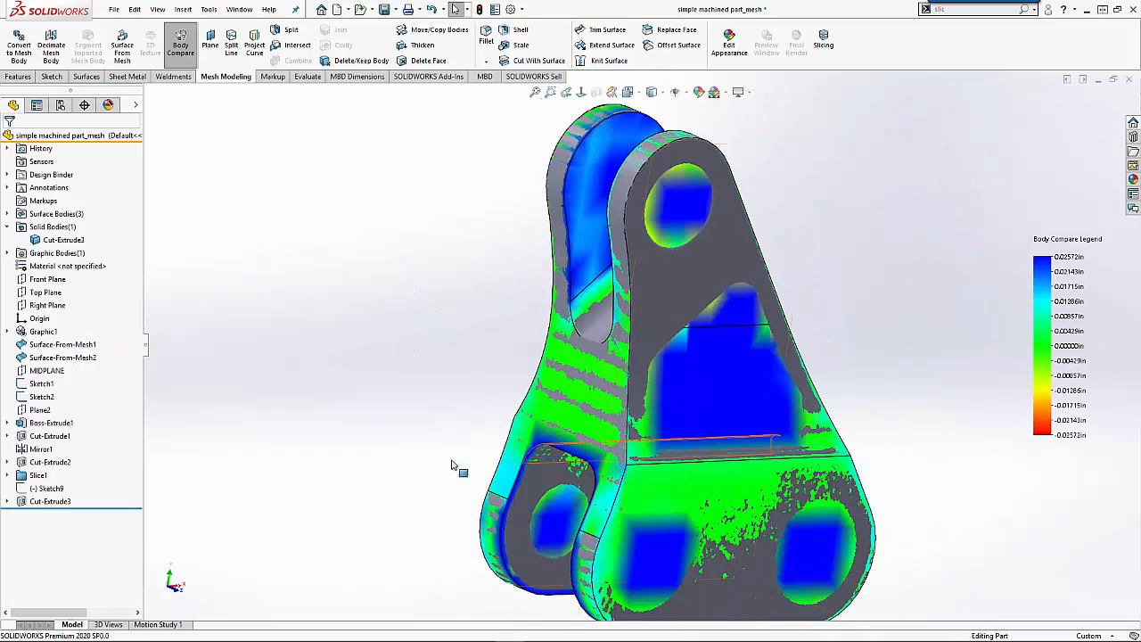
{"action": "middle_click_drag", "start_coordinate": [453, 464], "coordinate": [414, 412]}
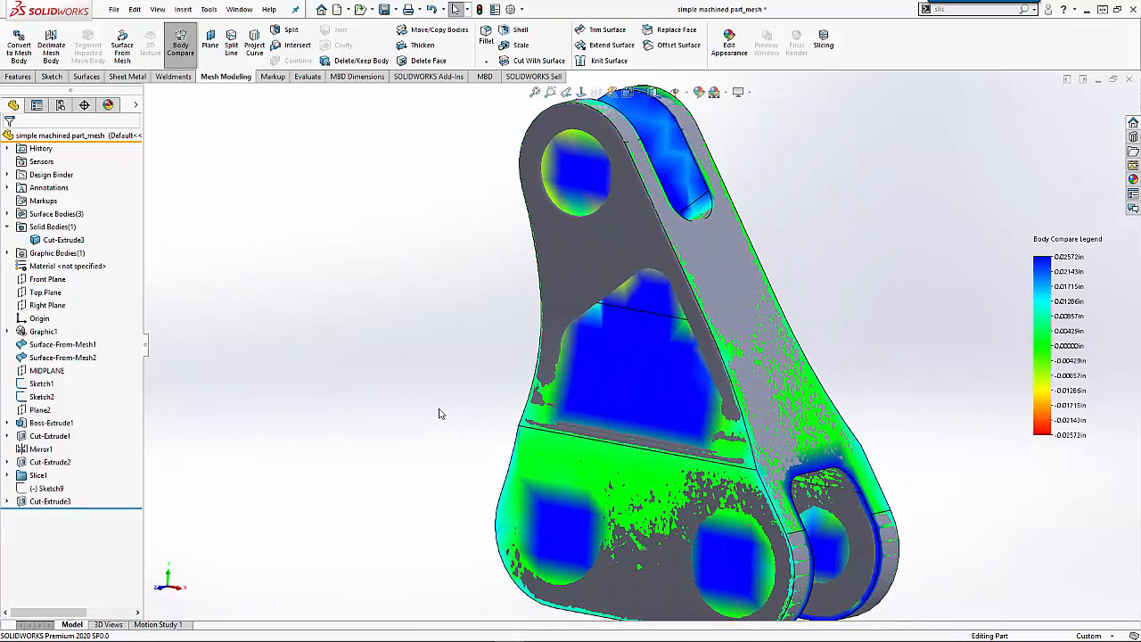
{"action": "scroll", "coordinate": [428, 412], "scroll_direction": "up", "scroll_amount": 2}
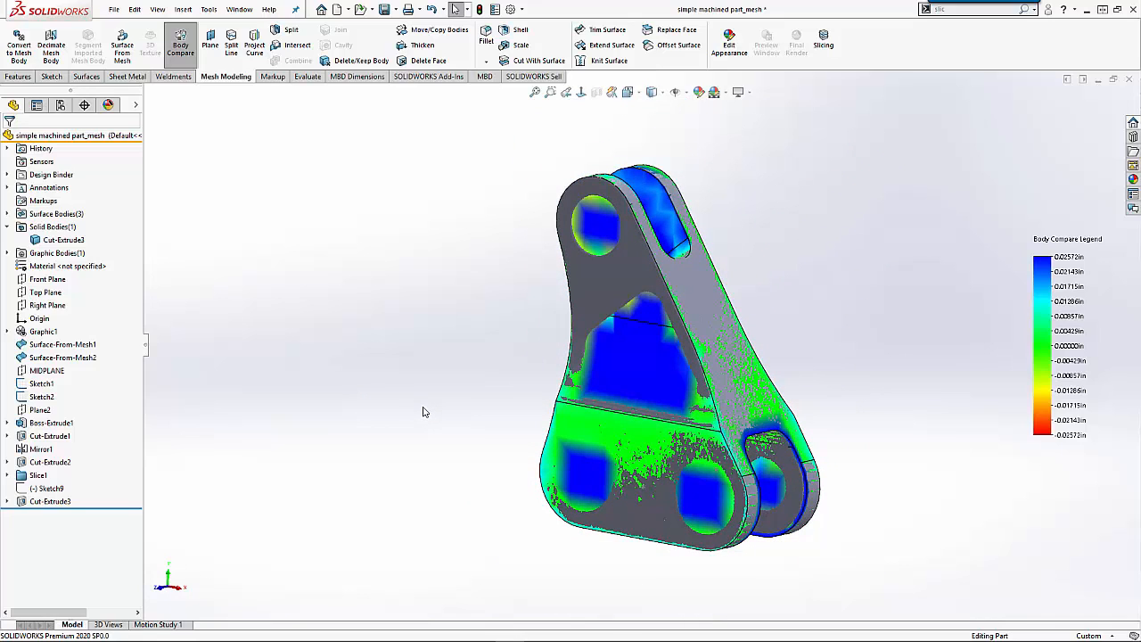
{"action": "key", "text": "ctrl+7"}
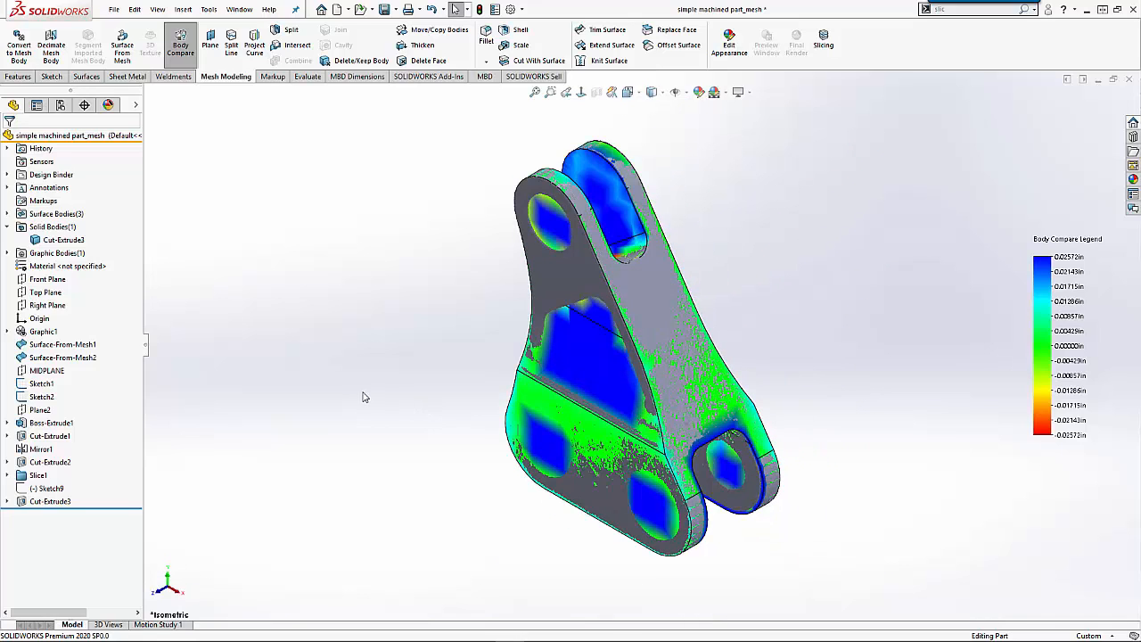
- Turn off the Body Compare display and rebuild the part to clear the deviation colors
{"action": "left_click", "coordinate": [178, 51]}
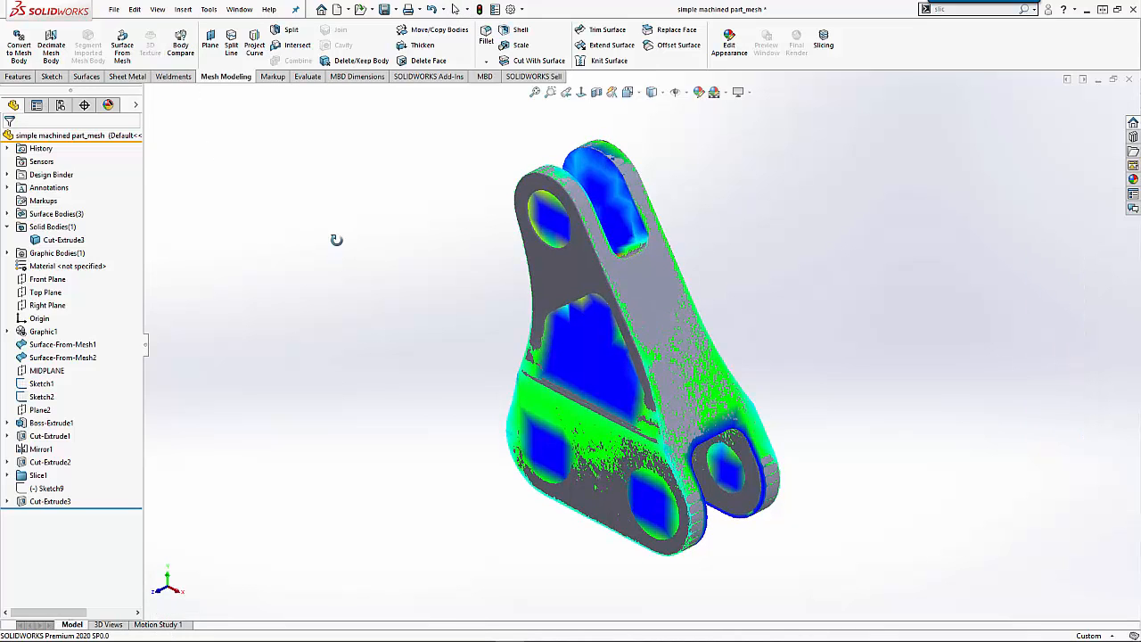
{"action": "left_click", "coordinate": [480, 10]}
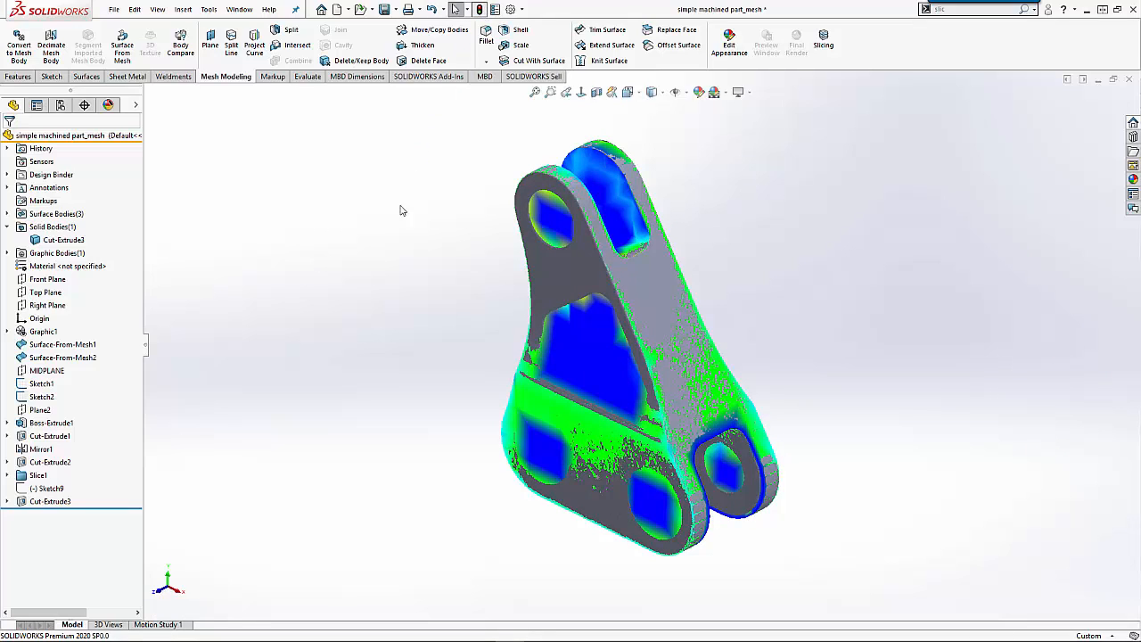
{"action": "left_click", "coordinate": [382, 258]}
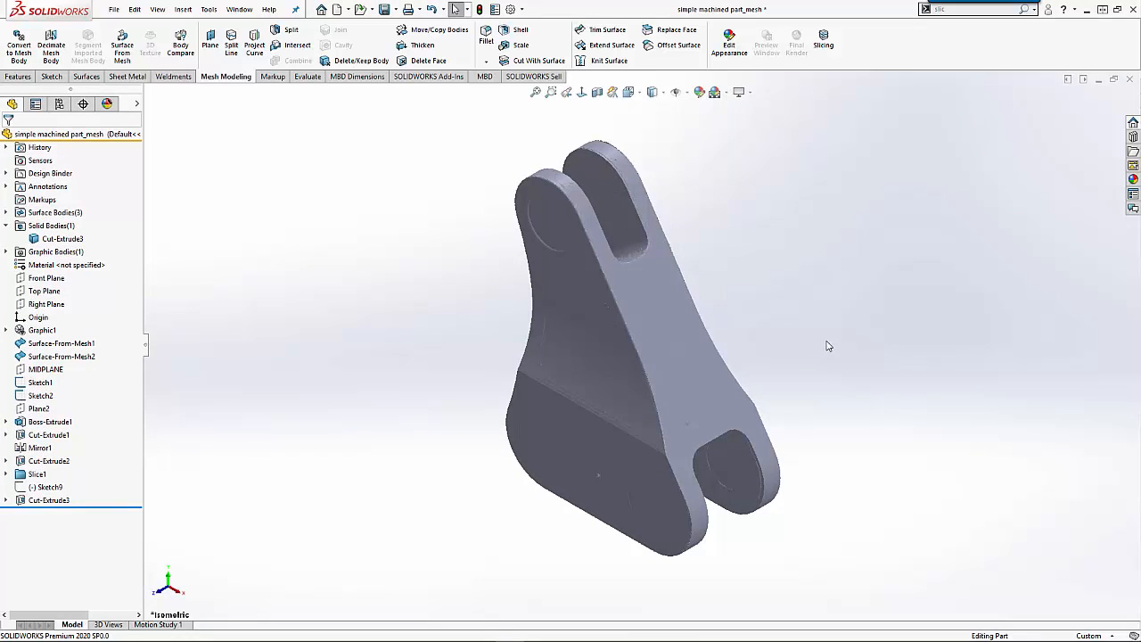
- Hide the Cut-Extrude3 solid body so only the scanned mesh is shown
{"action": "middle_click_drag", "start_coordinate": [833, 339], "coordinate": [631, 327]}
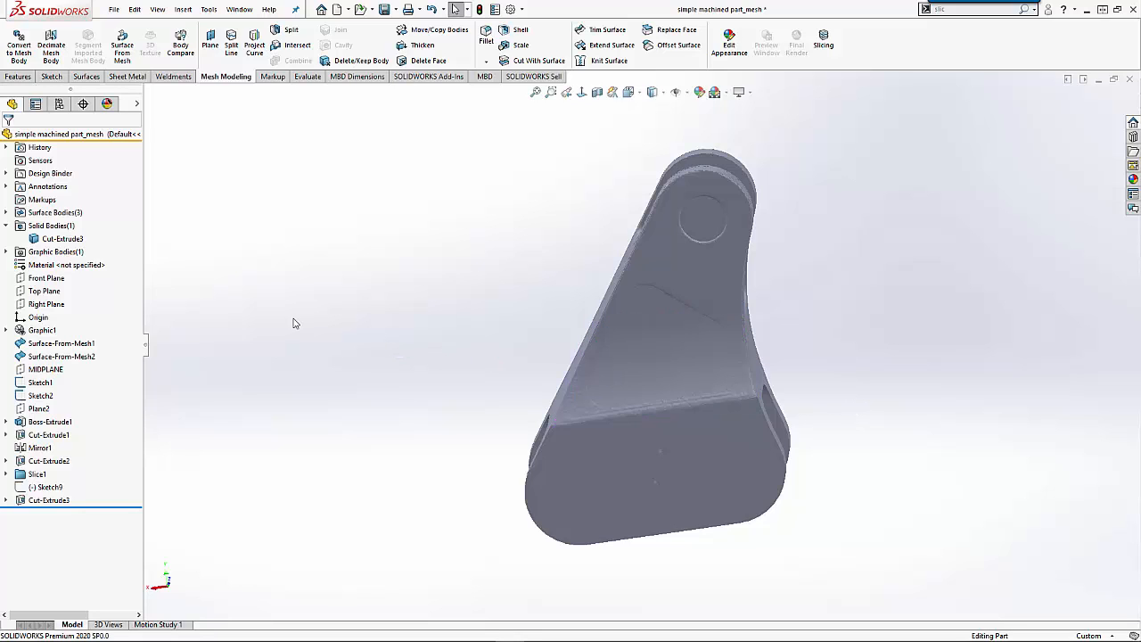
{"action": "left_click", "coordinate": [60, 239]}
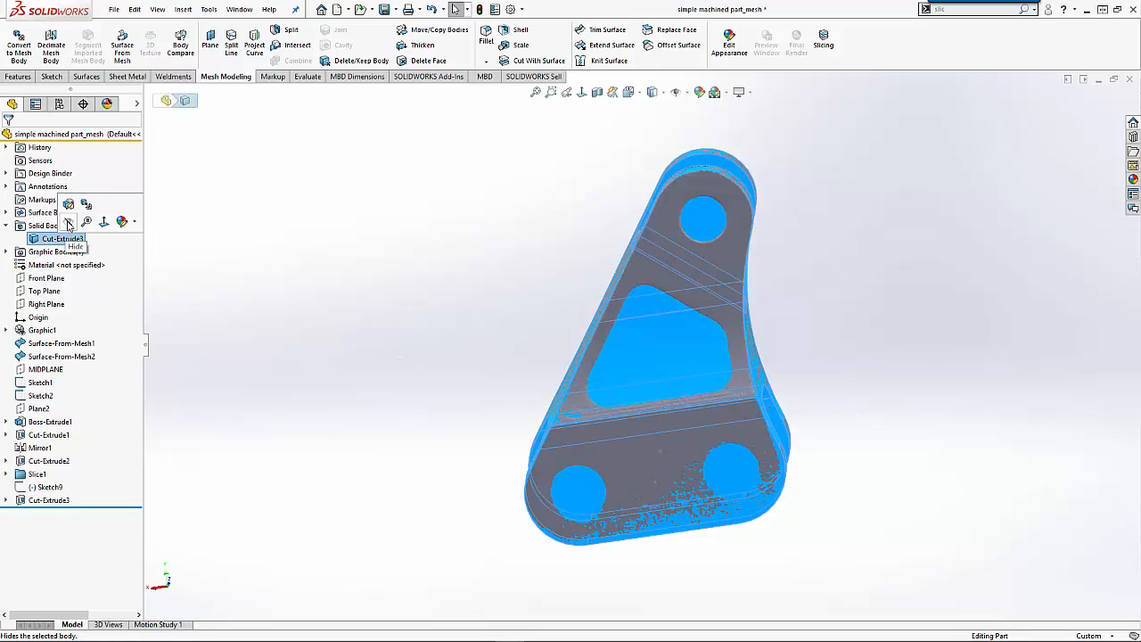
{"action": "left_click", "coordinate": [67, 223]}
- Create a cylindrical Surface From Mesh in one lower hole, using Tangent Select Facets with a 3° angle tolerance on its inner wall
{"action": "middle_click_drag", "start_coordinate": [412, 401], "coordinate": [446, 437]}
{"action": "scroll", "coordinate": [638, 509], "scroll_direction": "down", "scroll_amount": 6}
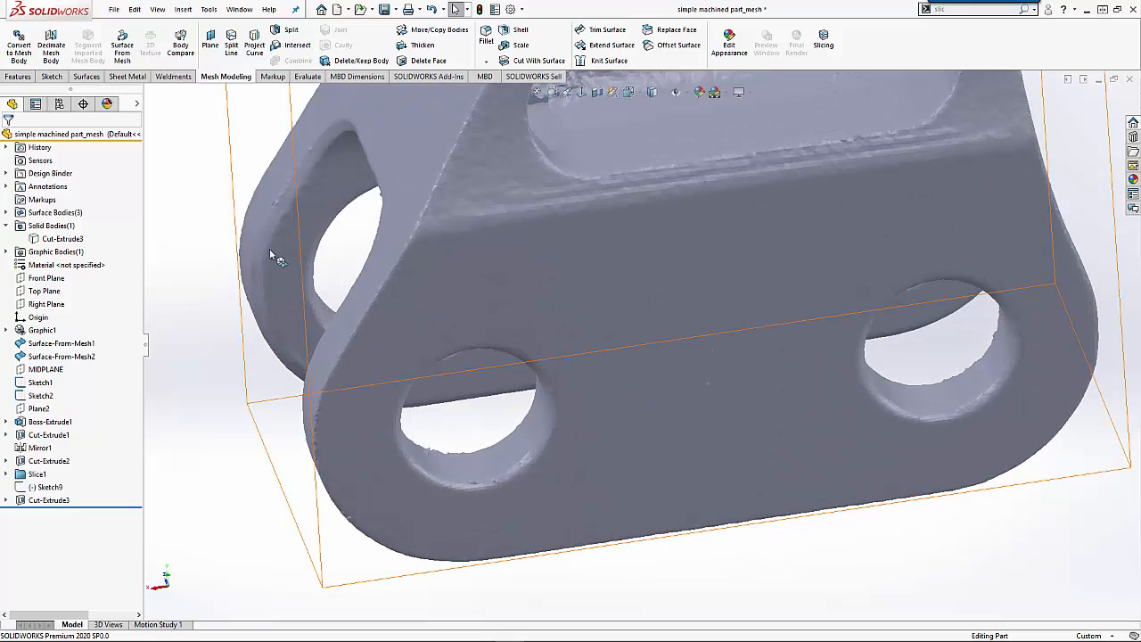
{"action": "left_click", "coordinate": [124, 49]}
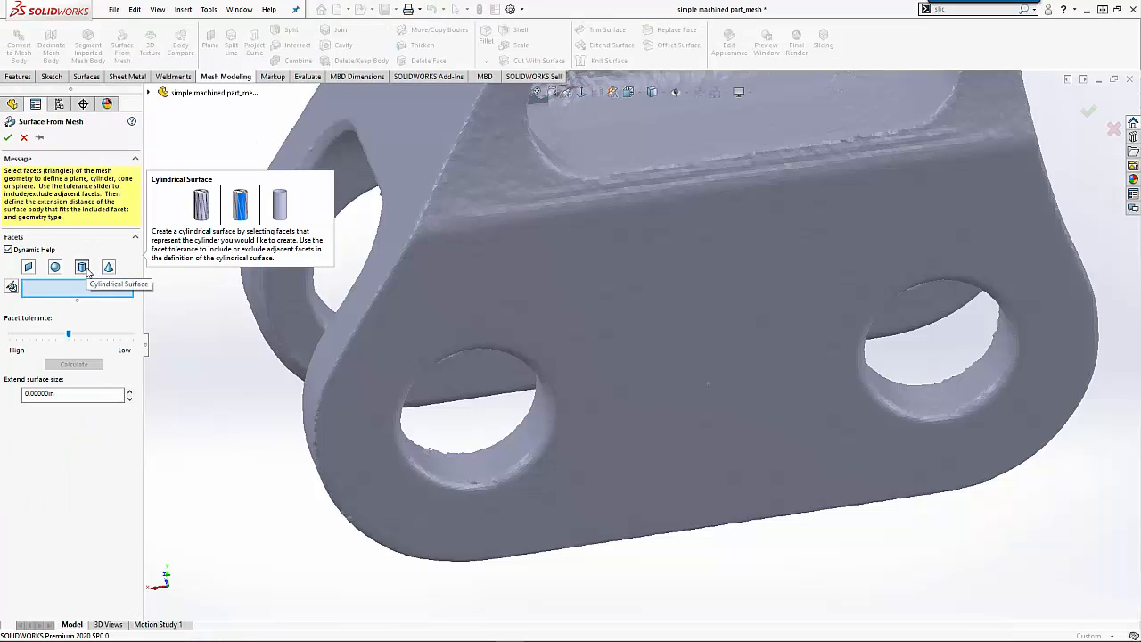
{"action": "left_click", "coordinate": [84, 268]}
{"action": "right_click", "coordinate": [193, 335]}
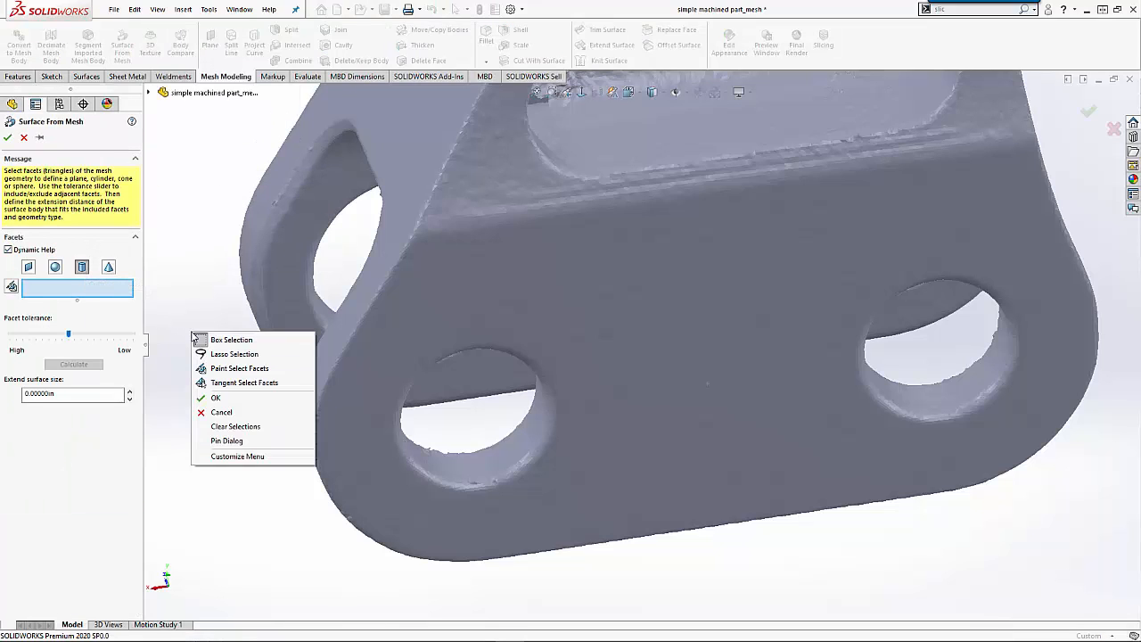
{"action": "left_click", "coordinate": [221, 383]}
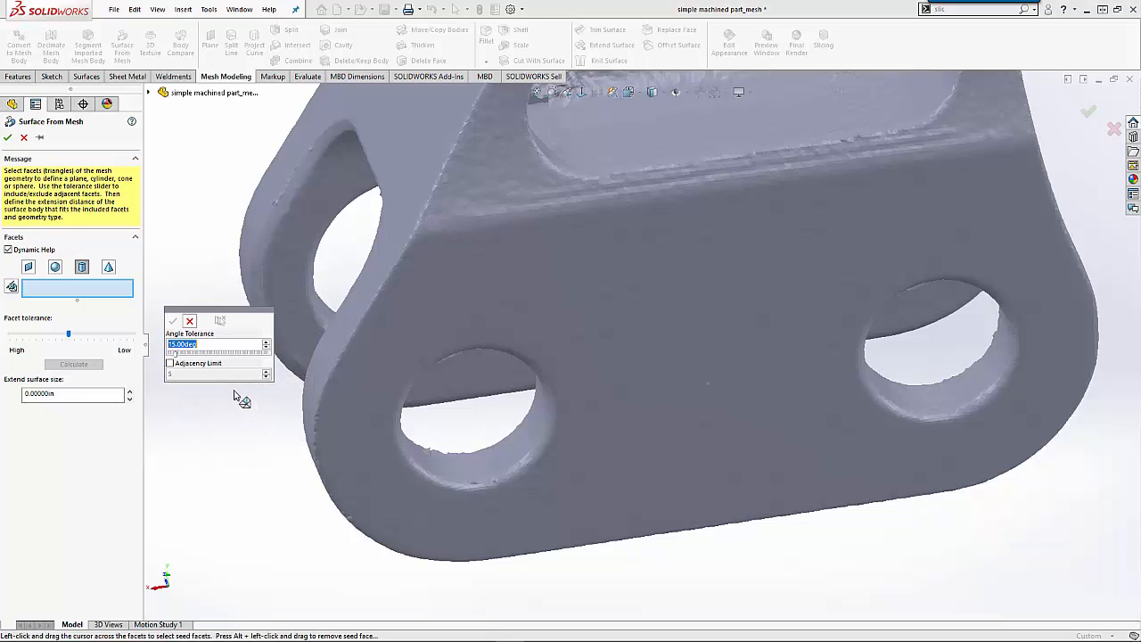
{"action": "type", "text": "3"}
{"action": "mouse_move", "coordinate": [468, 465]}
{"action": "left_mouse_down"}
{"action": "mouse_move", "coordinate": [534, 440]}
{"action": "mouse_move", "coordinate": [479, 456]}
{"action": "left_mouse_up"}
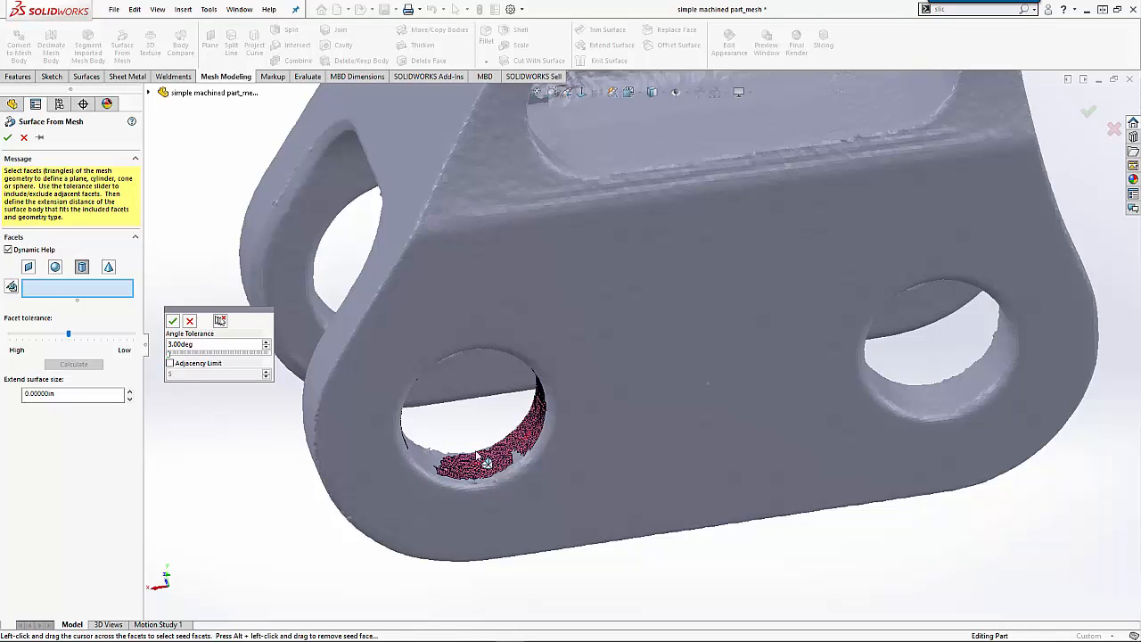
{"action": "middle_click_drag", "start_coordinate": [476, 456], "coordinate": [443, 460]}
{"action": "mouse_move", "coordinate": [477, 458]}
{"action": "left_mouse_down"}
{"action": "mouse_move", "coordinate": [491, 465]}
{"action": "mouse_move", "coordinate": [479, 460]}
{"action": "left_mouse_up"}
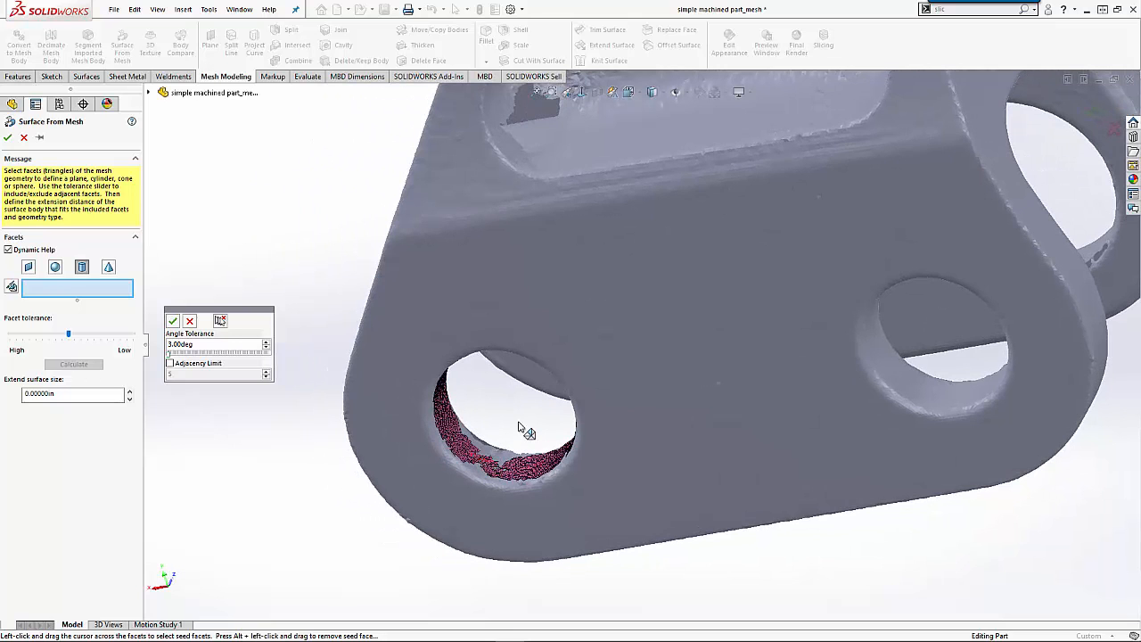
{"action": "middle_click_drag", "start_coordinate": [520, 426], "coordinate": [490, 449]}
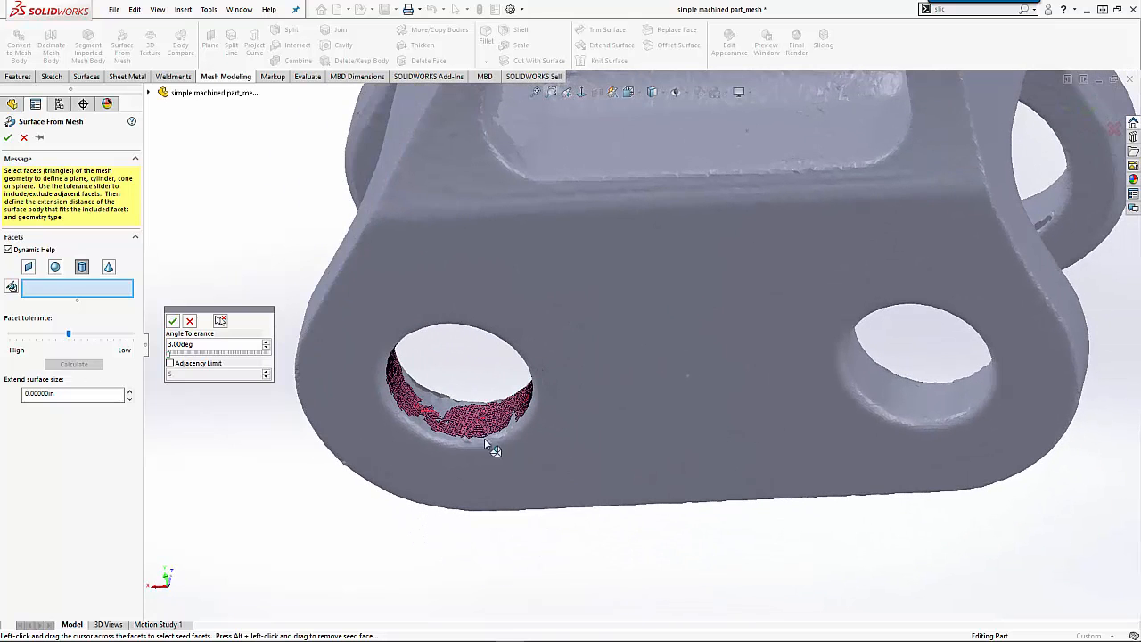
{"action": "left_click", "coordinate": [172, 323]}
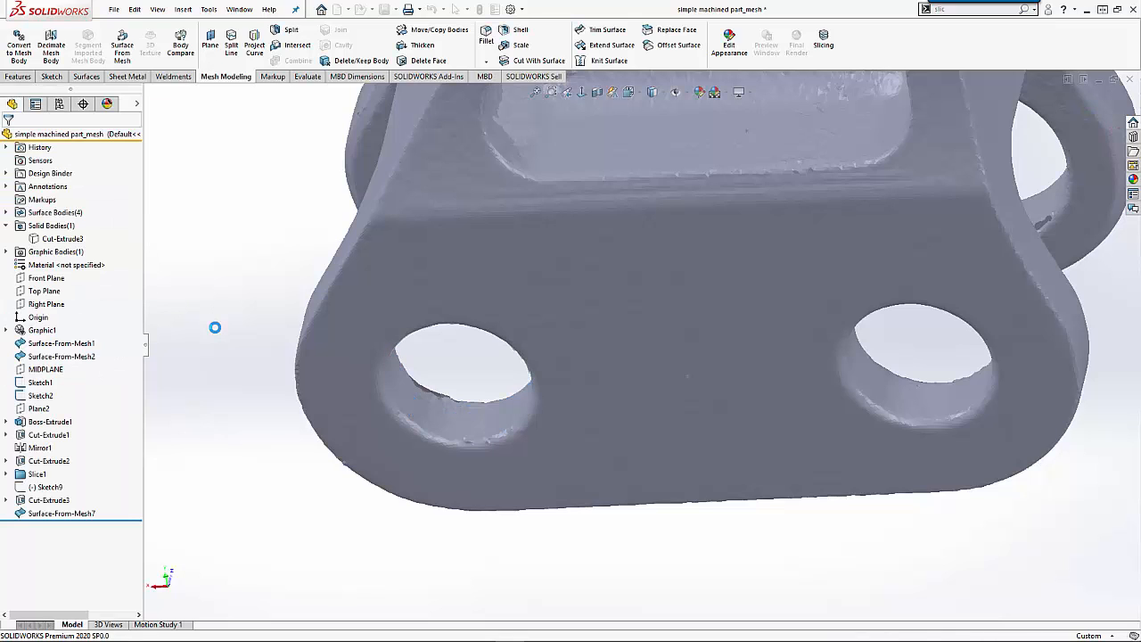
- Highlight the mesh body and the new cylindrical surface in turn to check the surface's fit inside the hole
{"action": "left_click", "coordinate": [451, 413]}
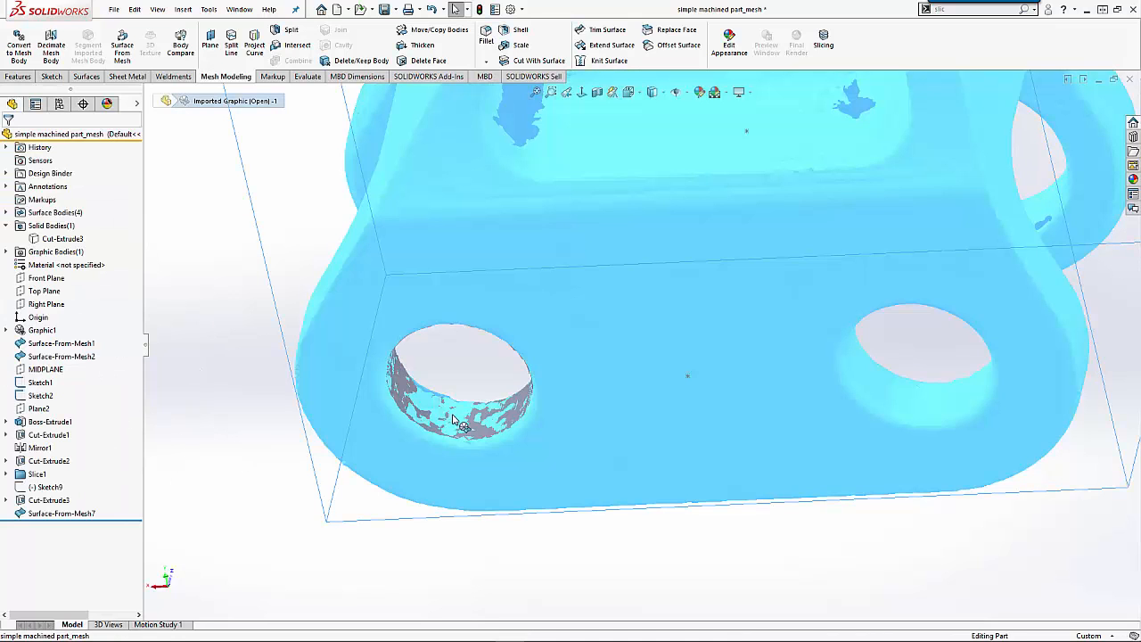
{"action": "left_click", "coordinate": [272, 443]}
{"action": "left_click", "coordinate": [52, 513]}
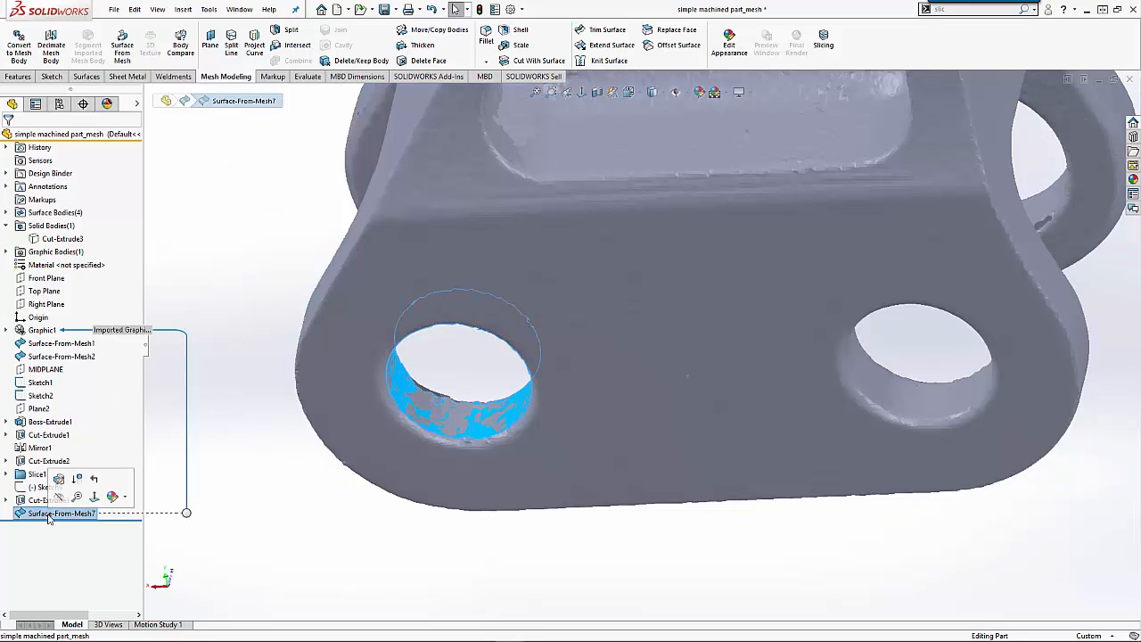
{"action": "left_click", "coordinate": [297, 484]}
- Create a Cylindrical/Conical Face reference axis for the other lower hole, painting a band of facets around its inner wall with Paint Select Facets
{"action": "scroll", "coordinate": [298, 482], "scroll_direction": "up", "scroll_amount": 3}
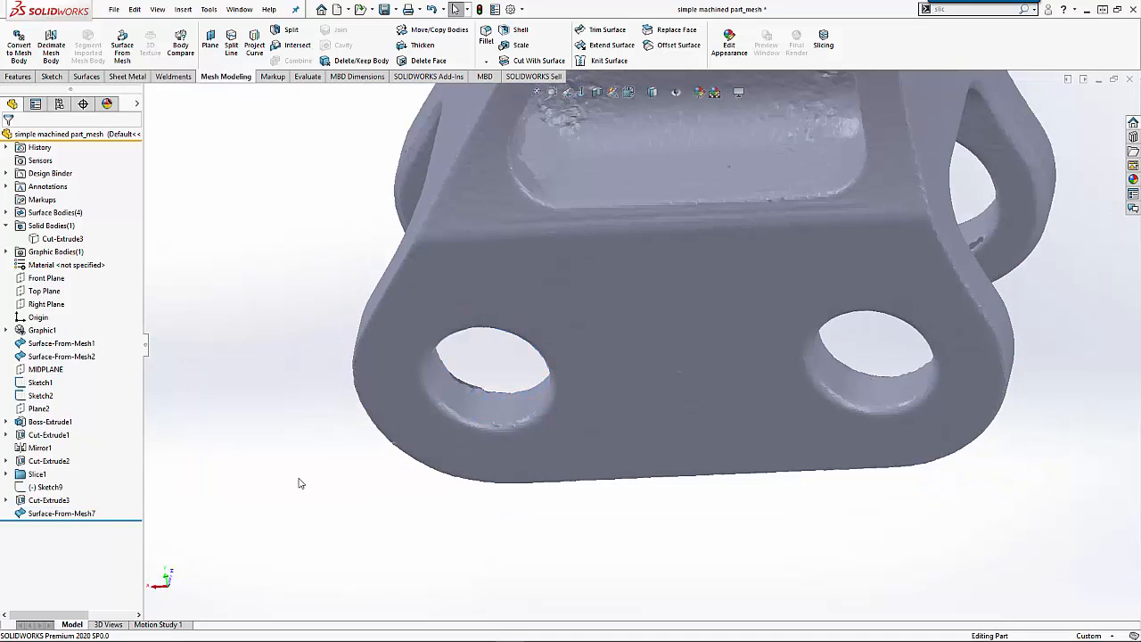
{"action": "scroll", "coordinate": [801, 364], "scroll_direction": "down", "scroll_amount": 3}
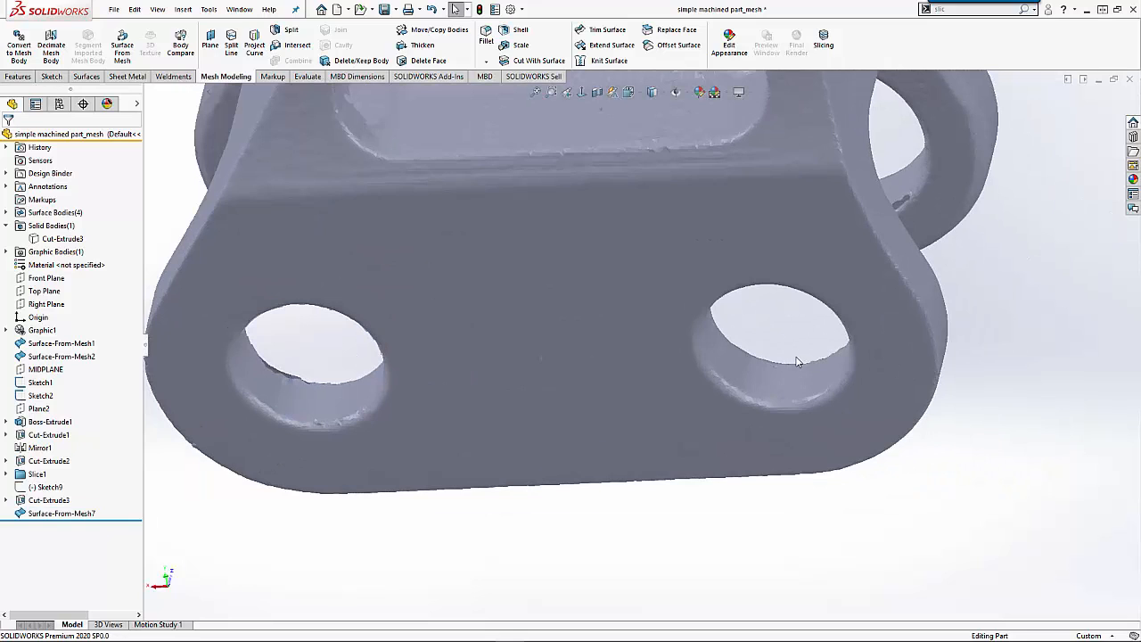
{"action": "left_click", "coordinate": [19, 77]}
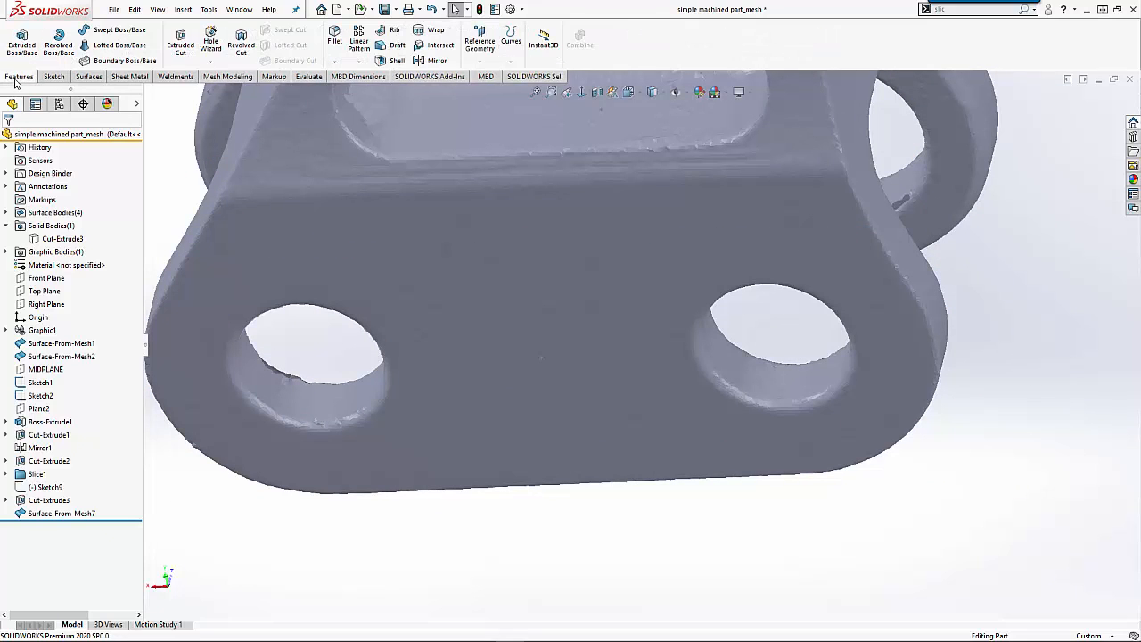
{"action": "left_click", "coordinate": [485, 63]}
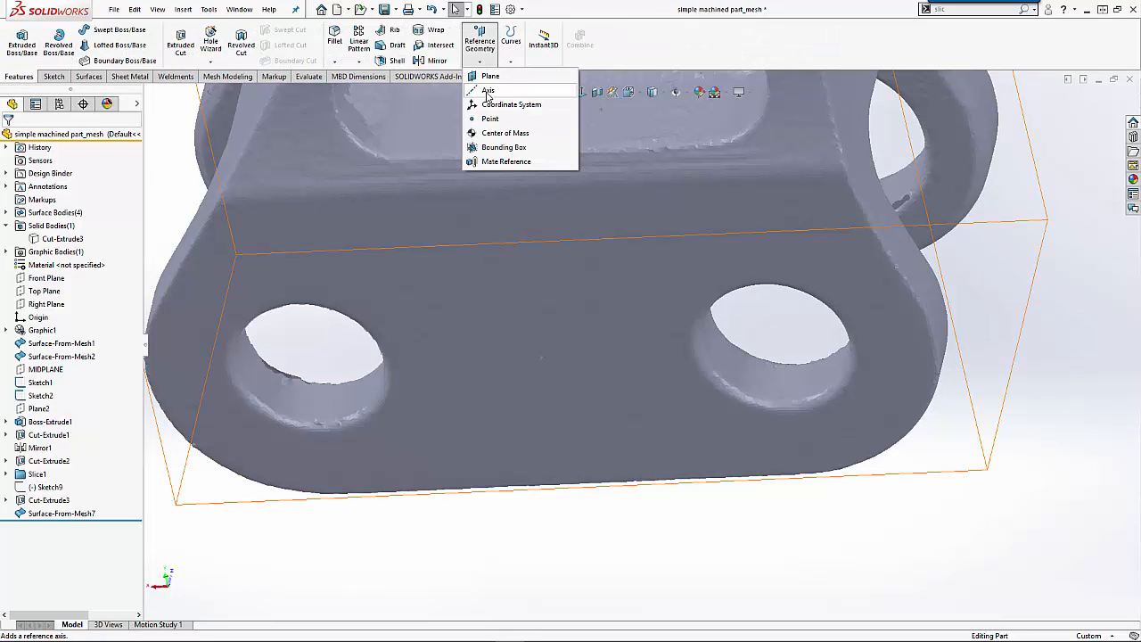
{"action": "left_click", "coordinate": [488, 92]}
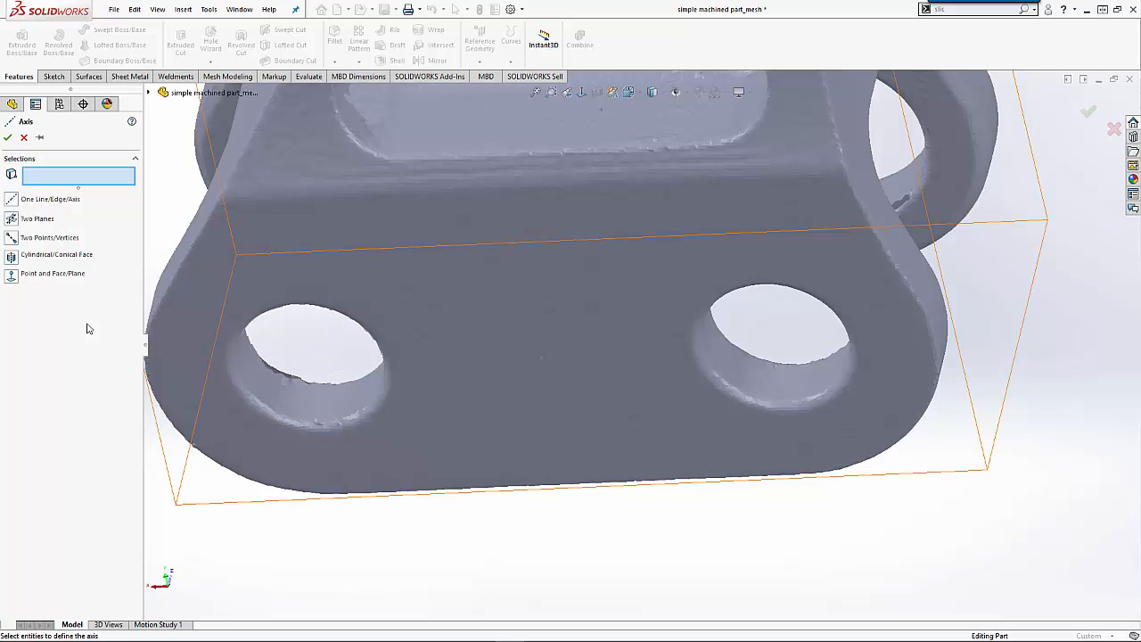
{"action": "left_click", "coordinate": [11, 258]}
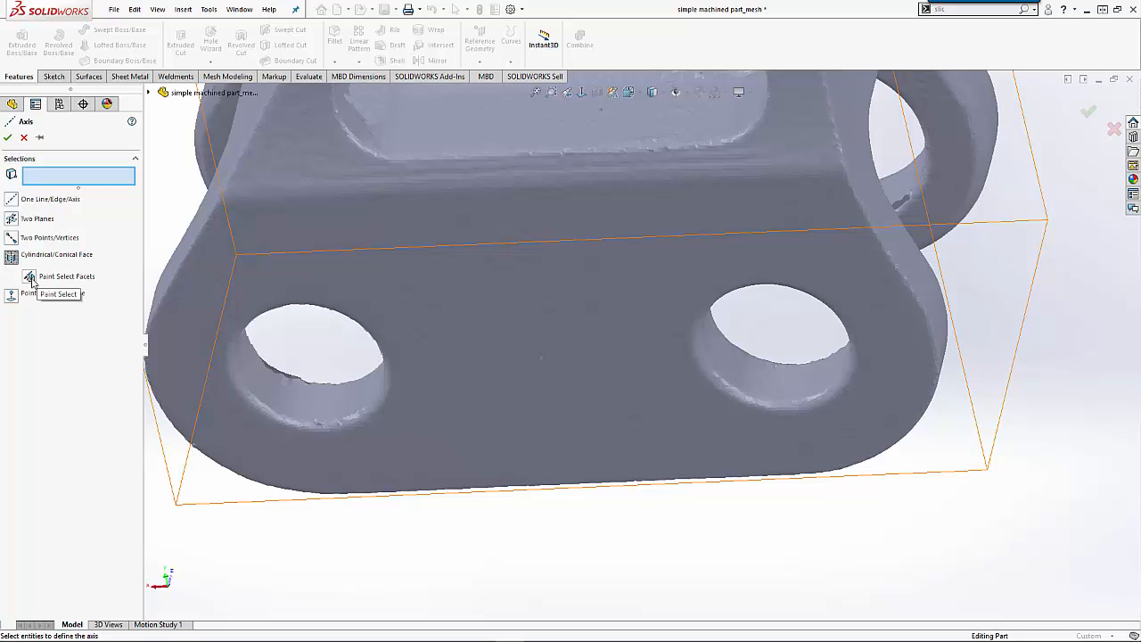
{"action": "left_click", "coordinate": [29, 277]}
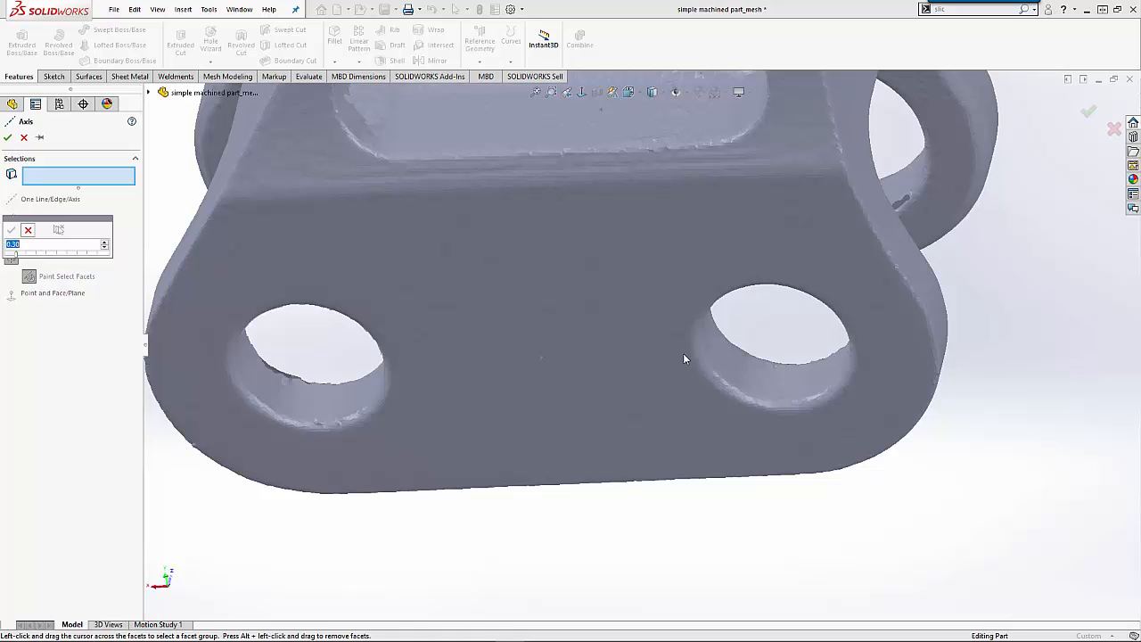
{"action": "mouse_move", "coordinate": [834, 373]}
{"action": "left_mouse_down"}
{"action": "mouse_move", "coordinate": [735, 371]}
{"action": "mouse_move", "coordinate": [707, 333]}
{"action": "mouse_move", "coordinate": [778, 372]}
{"action": "left_mouse_up"}
{"action": "middle_click_drag", "start_coordinate": [778, 372], "coordinate": [656, 191]}
{"action": "mouse_move", "coordinate": [601, 238]}
{"action": "left_mouse_down"}
{"action": "mouse_move", "coordinate": [592, 243]}
{"action": "mouse_move", "coordinate": [599, 213]}
{"action": "mouse_move", "coordinate": [622, 196]}
{"action": "left_mouse_up"}
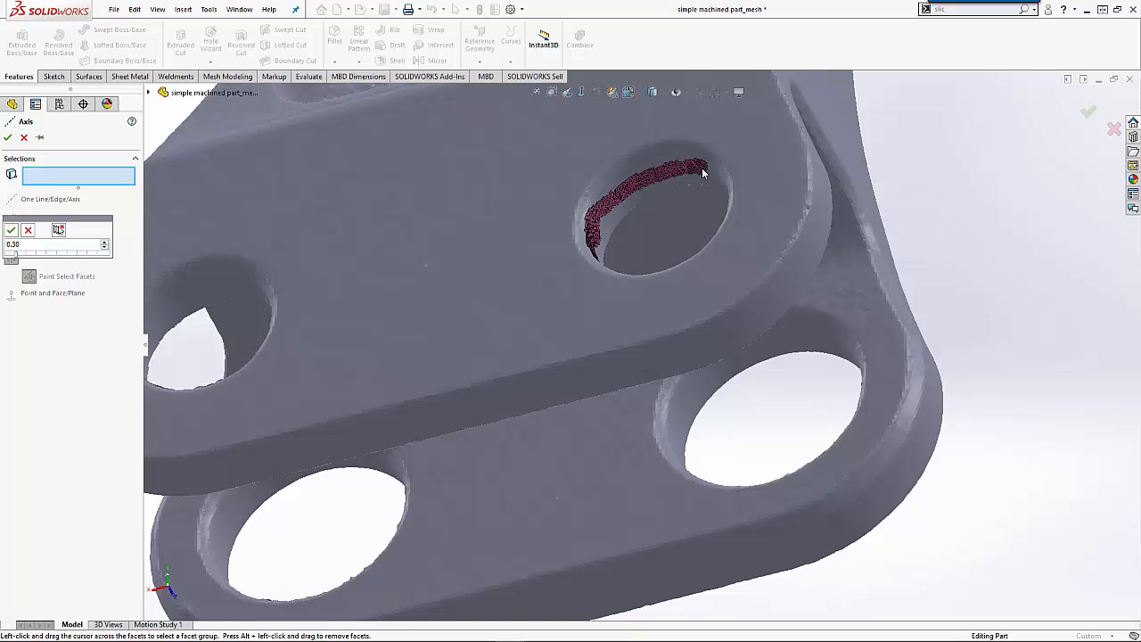
{"action": "middle_click_drag", "start_coordinate": [701, 215], "coordinate": [934, 281]}
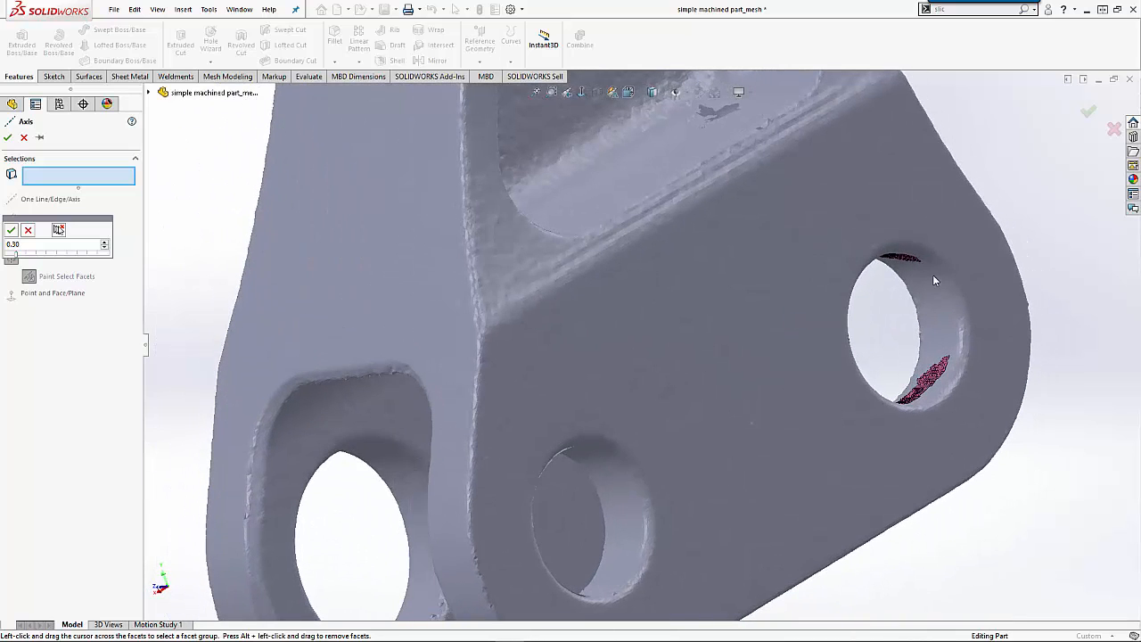
{"action": "left_click_drag", "start_coordinate": [916, 258], "coordinate": [945, 360]}
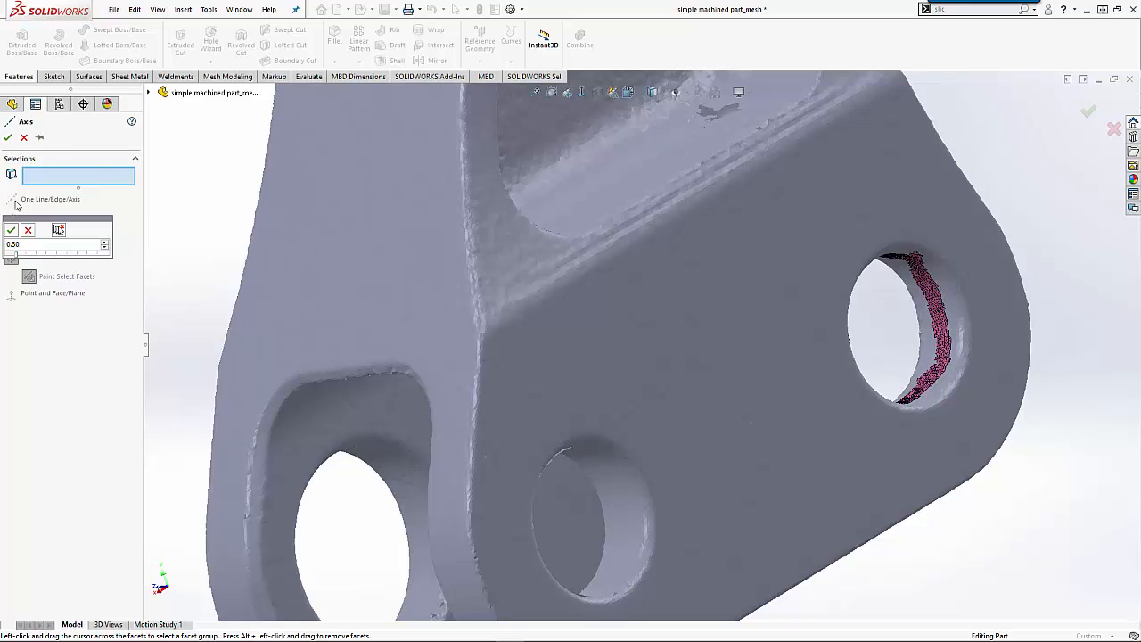
{"action": "left_click", "coordinate": [12, 230]}
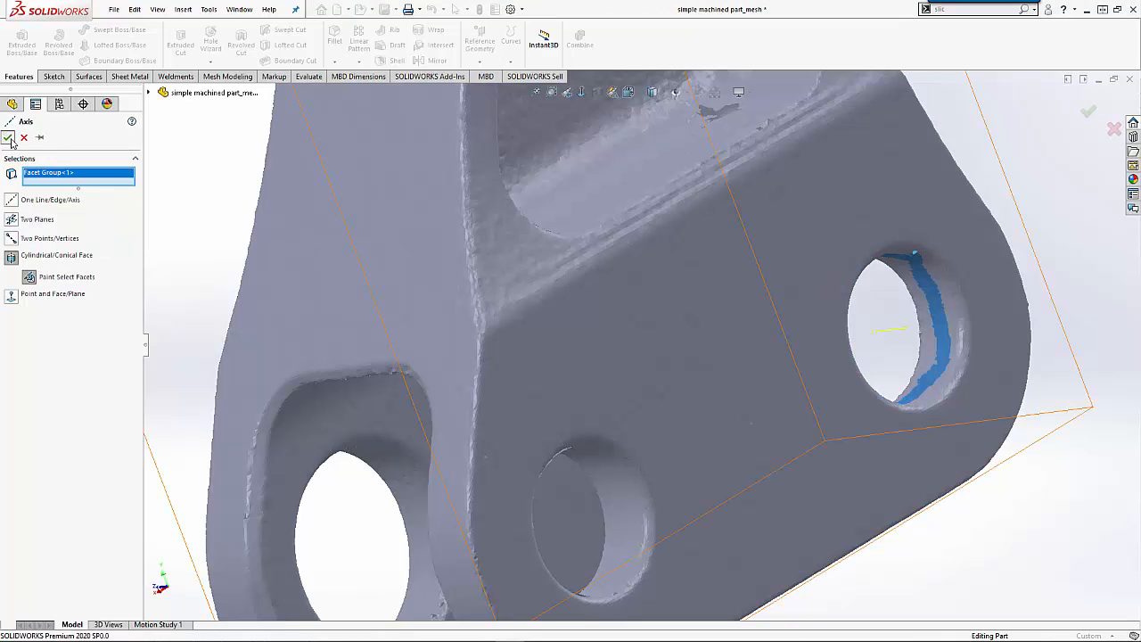
{"action": "key", "text": "Return"}
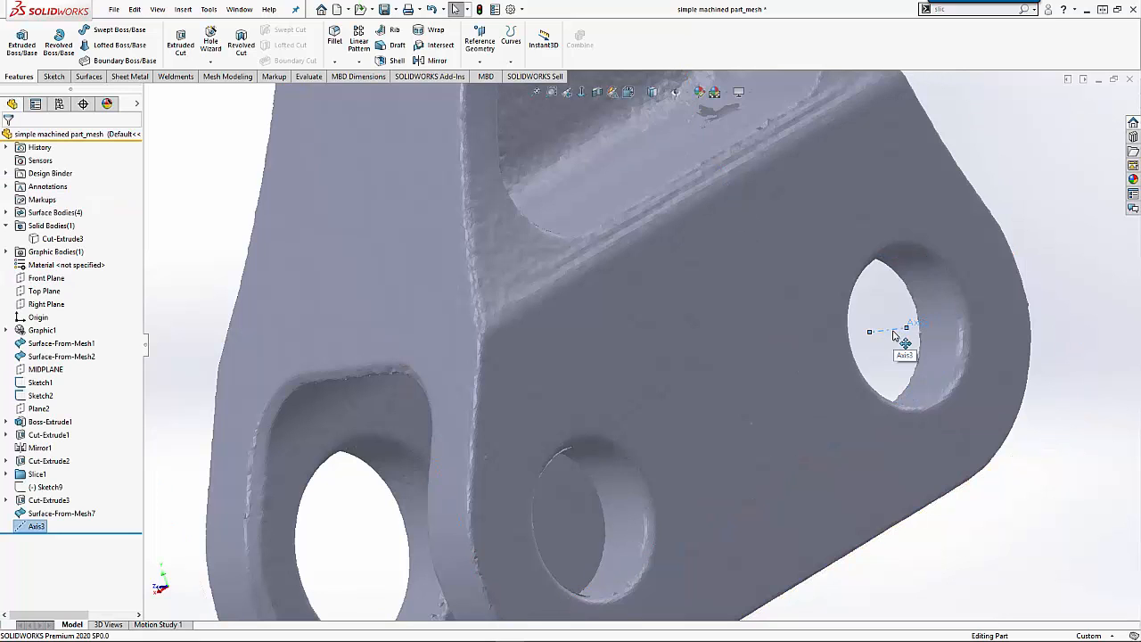
- Examine the new hole axis against the MIDPLANE plane, both at an angle and looking straight at the plane
{"action": "scroll", "coordinate": [894, 335], "scroll_direction": "up", "scroll_amount": 3}
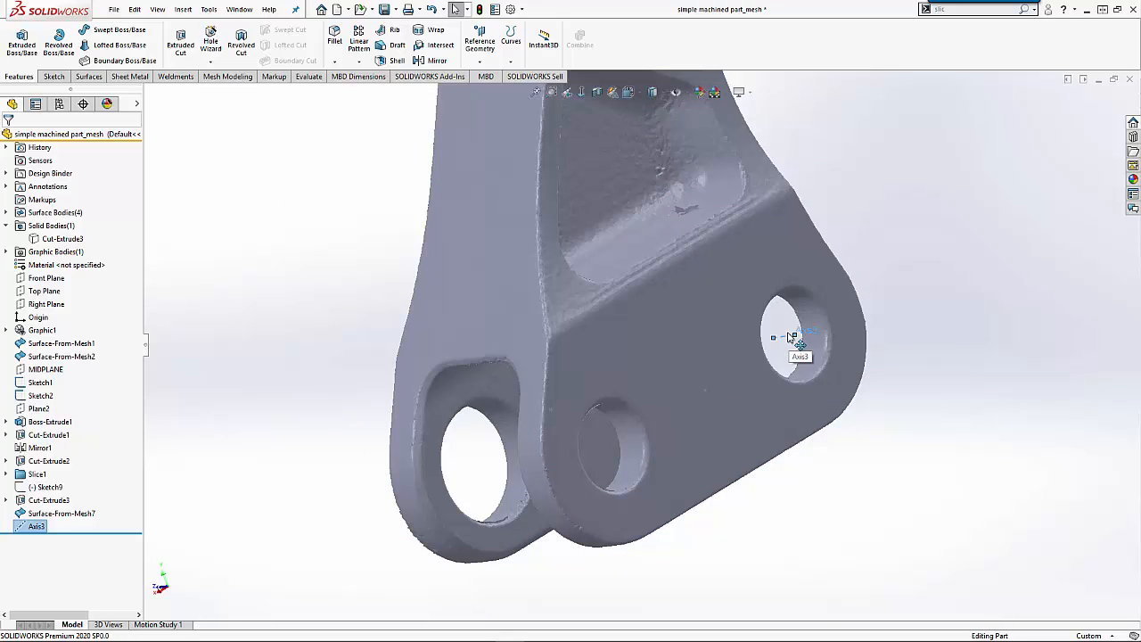
{"action": "left_click", "coordinate": [43, 370]}
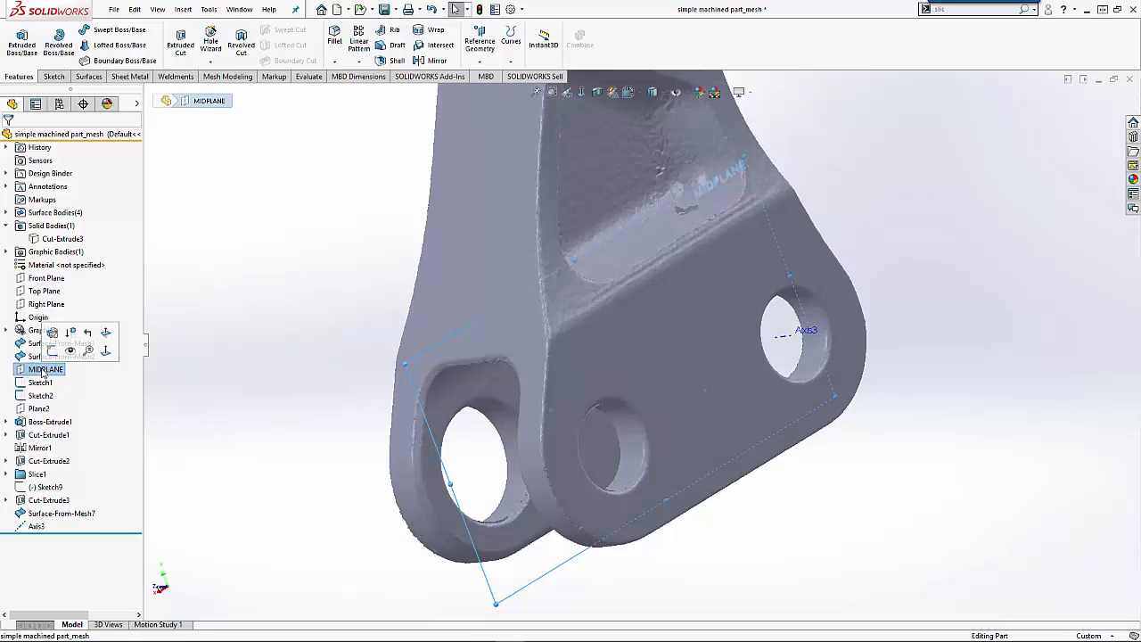
{"action": "middle_click_drag", "start_coordinate": [365, 346], "coordinate": [330, 374]}
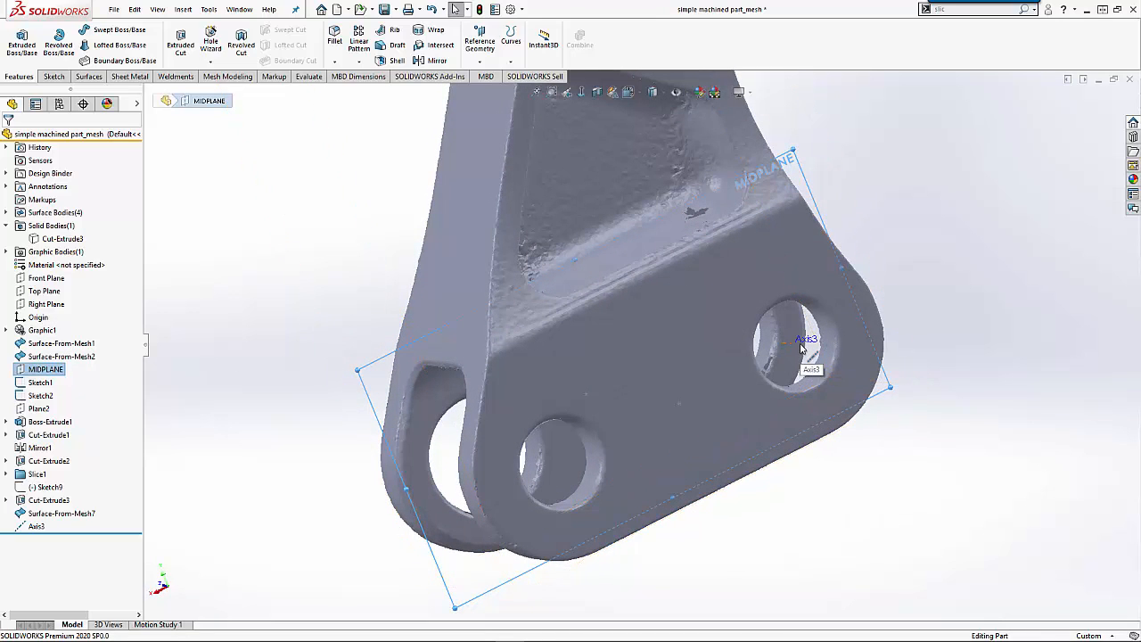
{"action": "key", "text": "ctrl+8"}
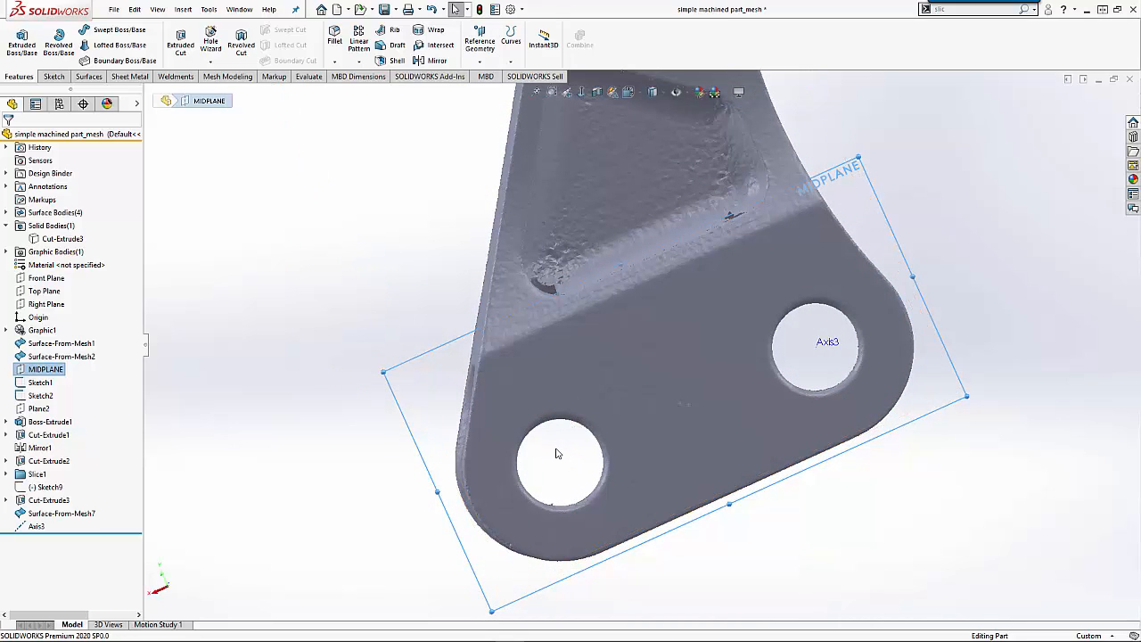
{"action": "middle_click_drag", "start_coordinate": [556, 455], "coordinate": [421, 472]}
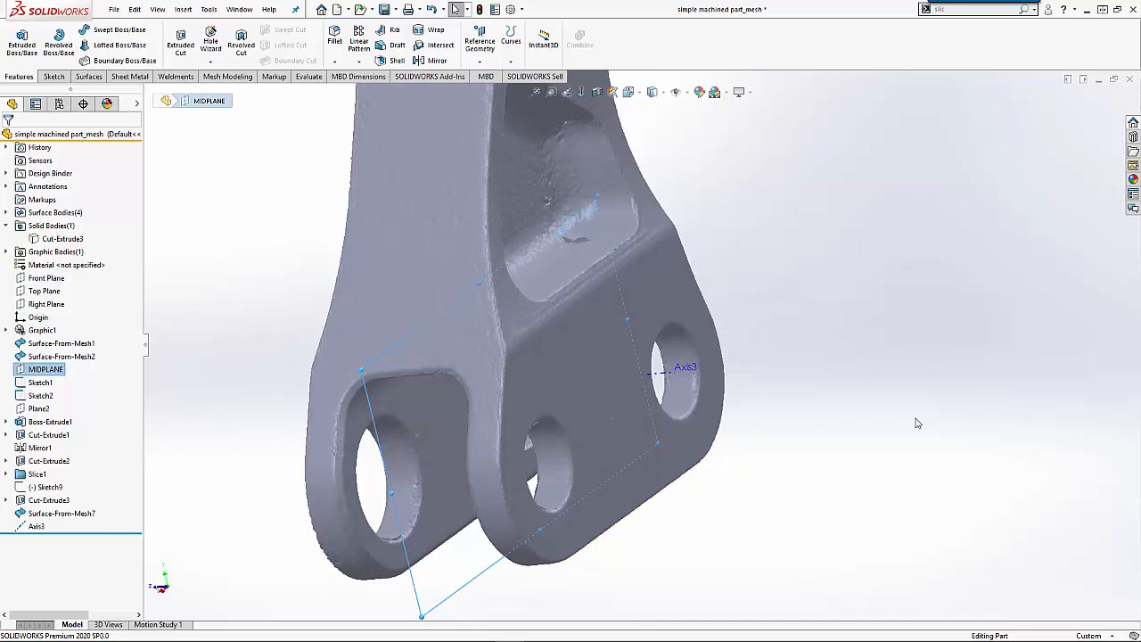
{"action": "middle_click_drag", "start_coordinate": [907, 422], "coordinate": [868, 416]}
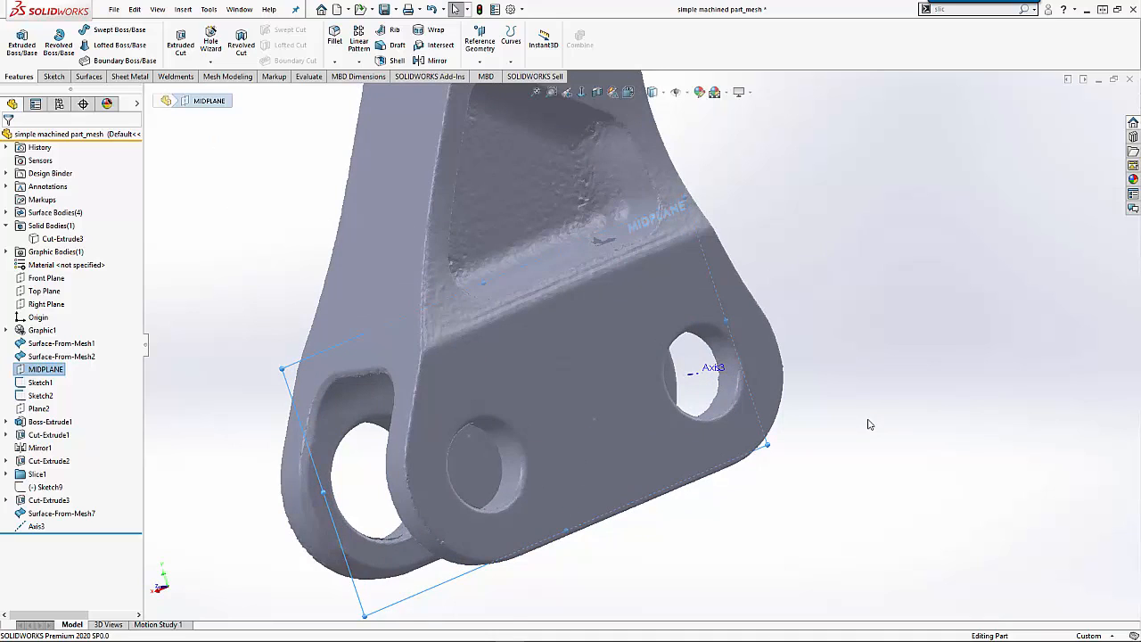
{"action": "scroll", "coordinate": [867, 408], "scroll_direction": "up", "scroll_amount": 3}
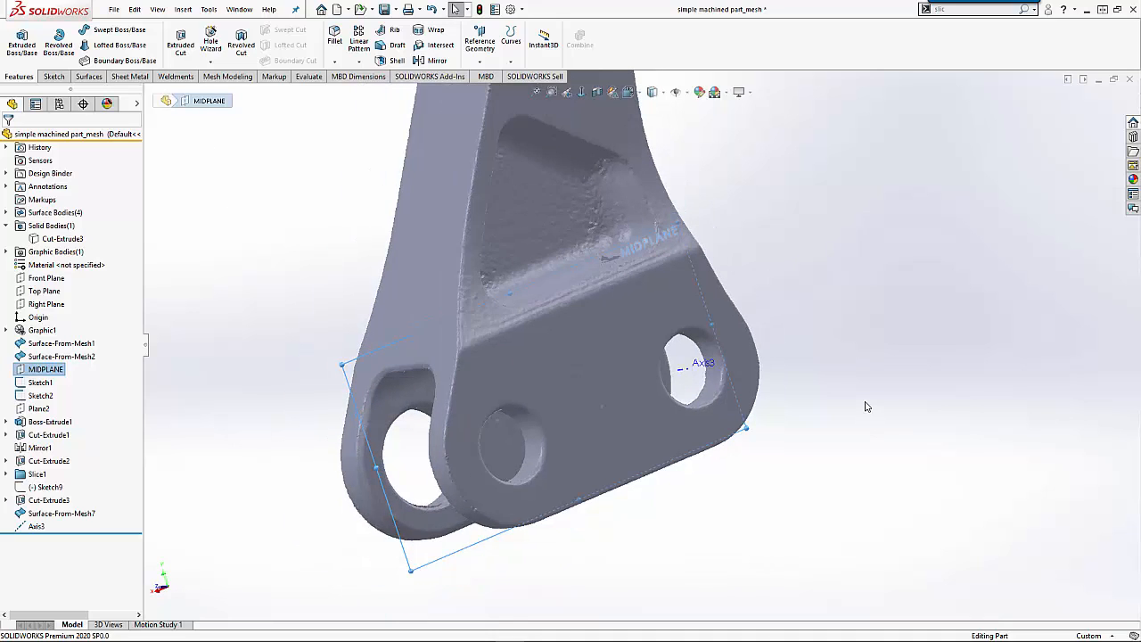
{"action": "left_click", "coordinate": [840, 322]}
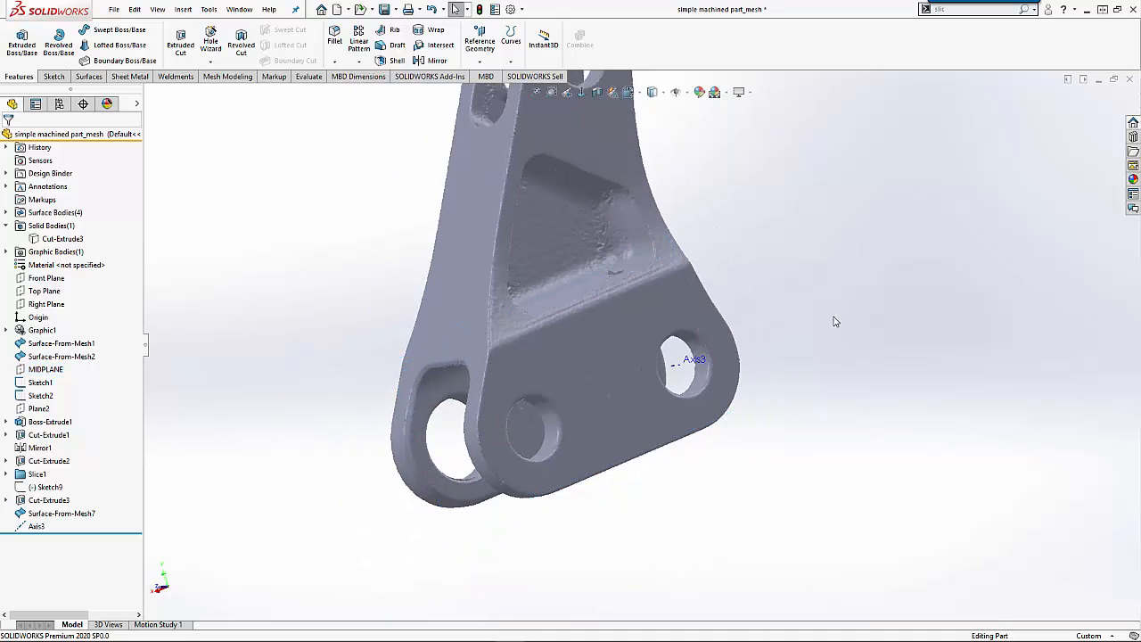
- Create a planar Surface From Mesh on the triangular pocket's floor, painting its facets with a 0.90 brush and calculating the matching adjacent facets
{"action": "middle_click_drag", "start_coordinate": [754, 277], "coordinate": [691, 232]}
{"action": "scroll", "coordinate": [600, 243], "scroll_direction": "down", "scroll_amount": 5}
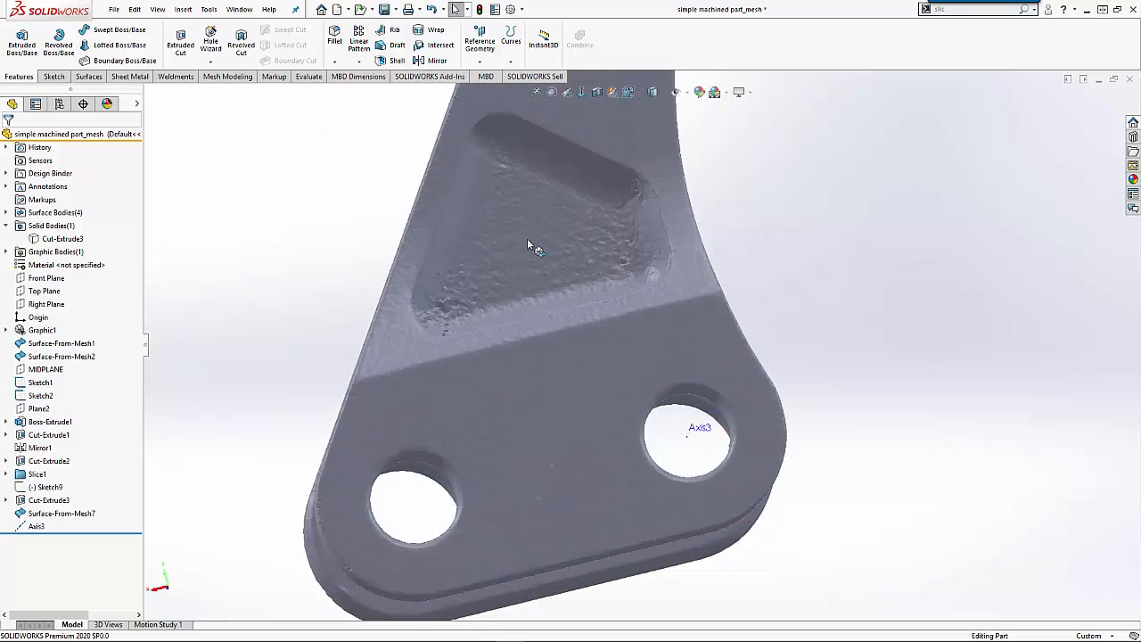
{"action": "middle_click_drag", "start_coordinate": [540, 269], "coordinate": [519, 209]}
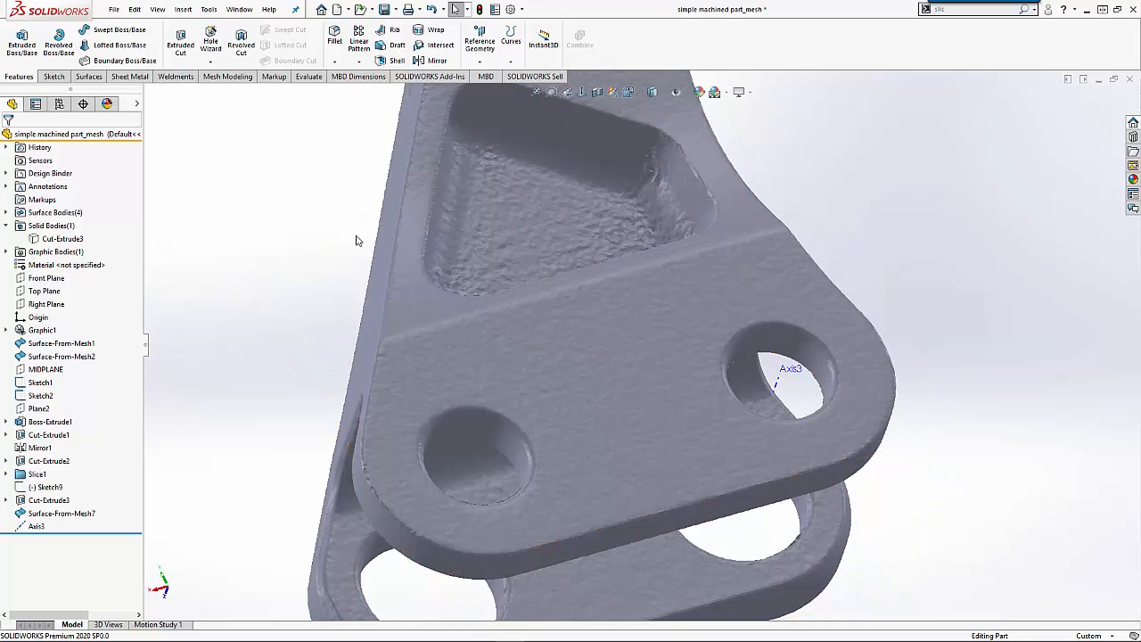
{"action": "left_click", "coordinate": [227, 76]}
{"action": "left_click", "coordinate": [123, 36]}
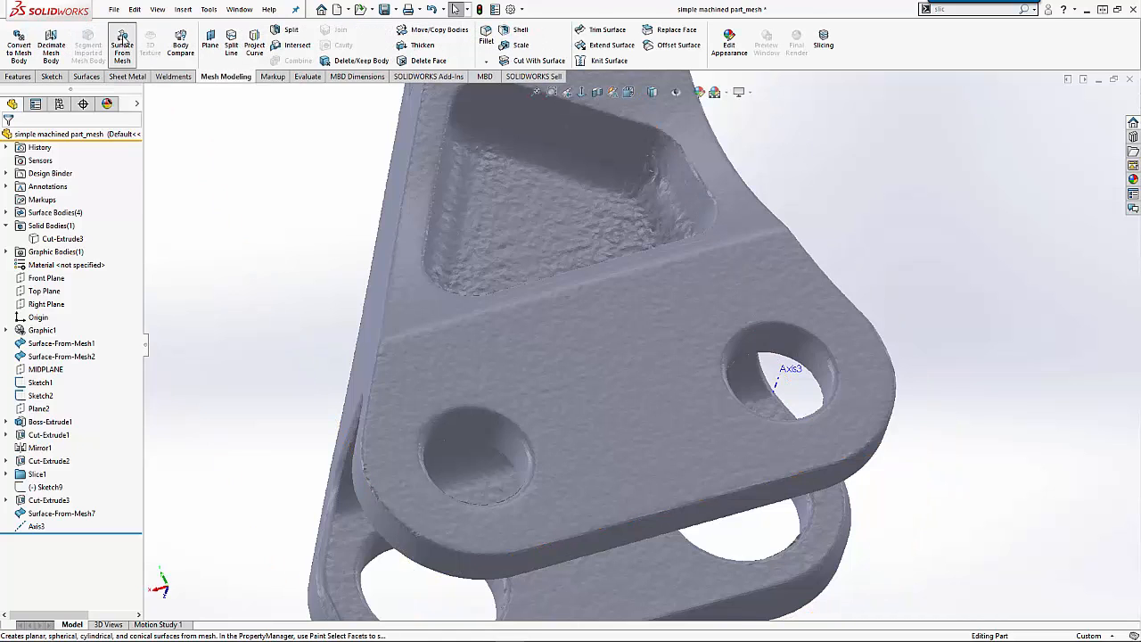
{"action": "left_click", "coordinate": [29, 268]}
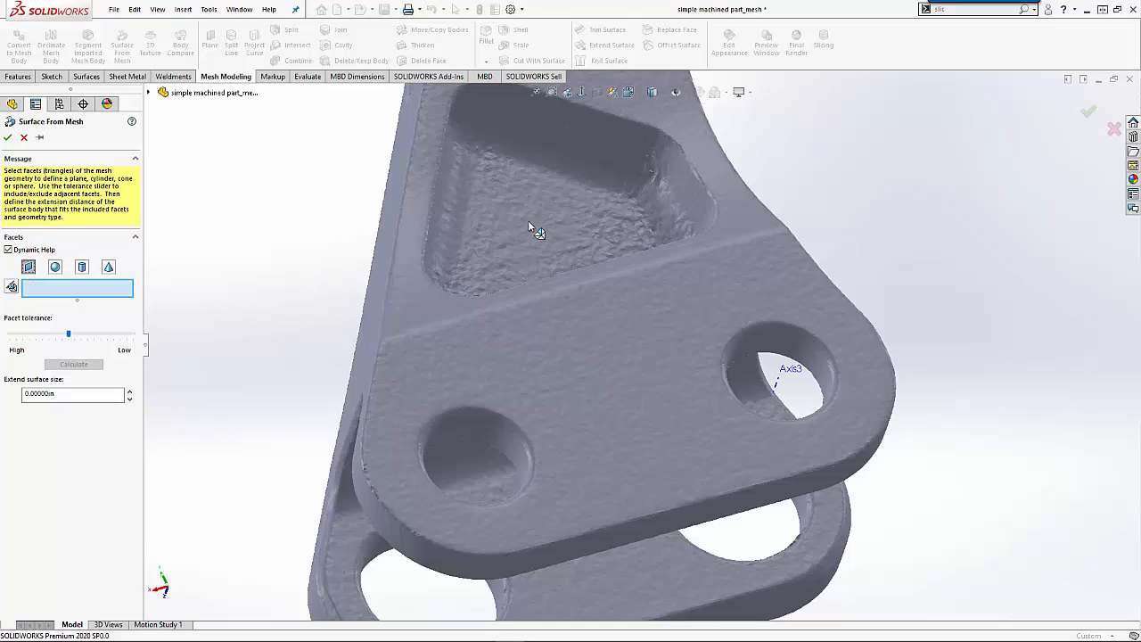
{"action": "right_click", "coordinate": [493, 180]}
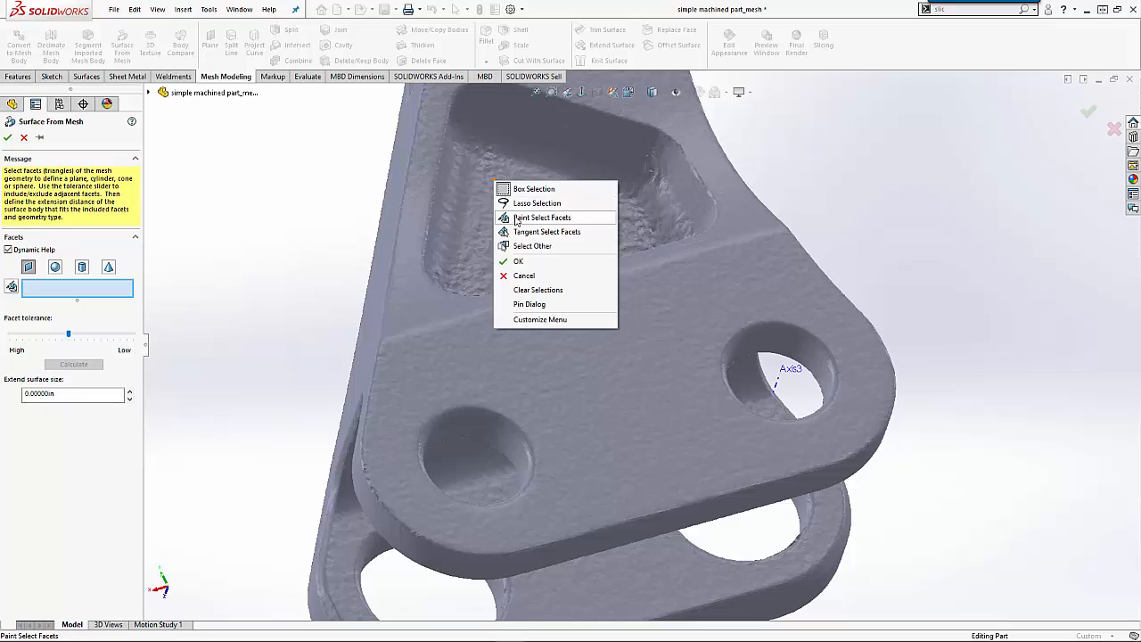
{"action": "left_click", "coordinate": [517, 220]}
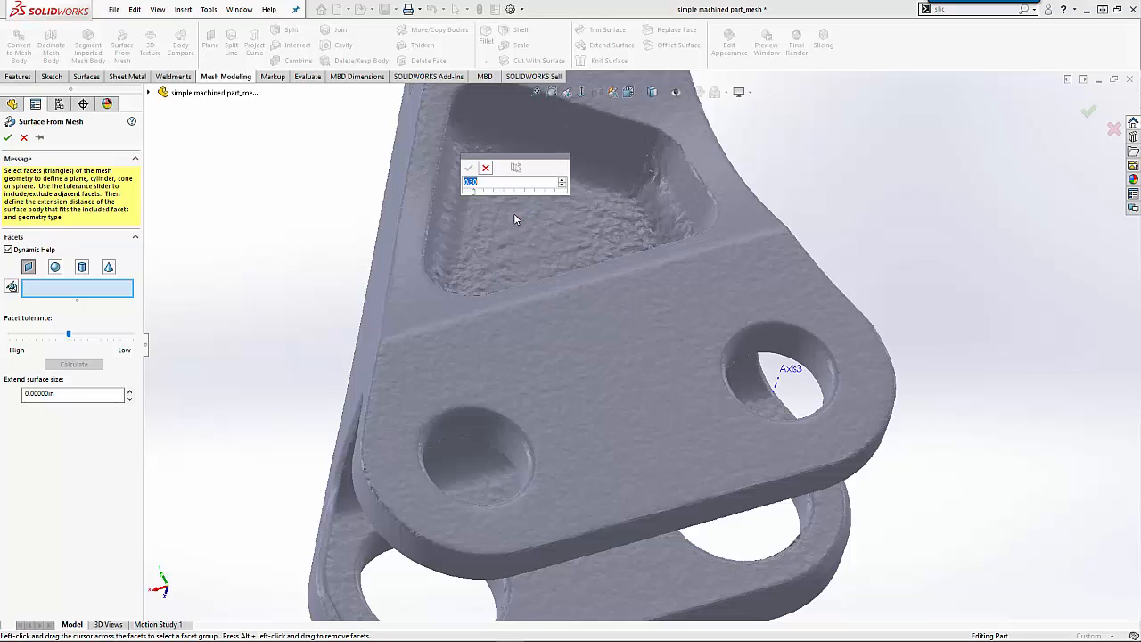
{"action": "mouse_move", "coordinate": [486, 159]}
{"action": "left_mouse_down"}
{"action": "mouse_move", "coordinate": [234, 160]}
{"action": "mouse_move", "coordinate": [244, 191]}
{"action": "left_mouse_up"}
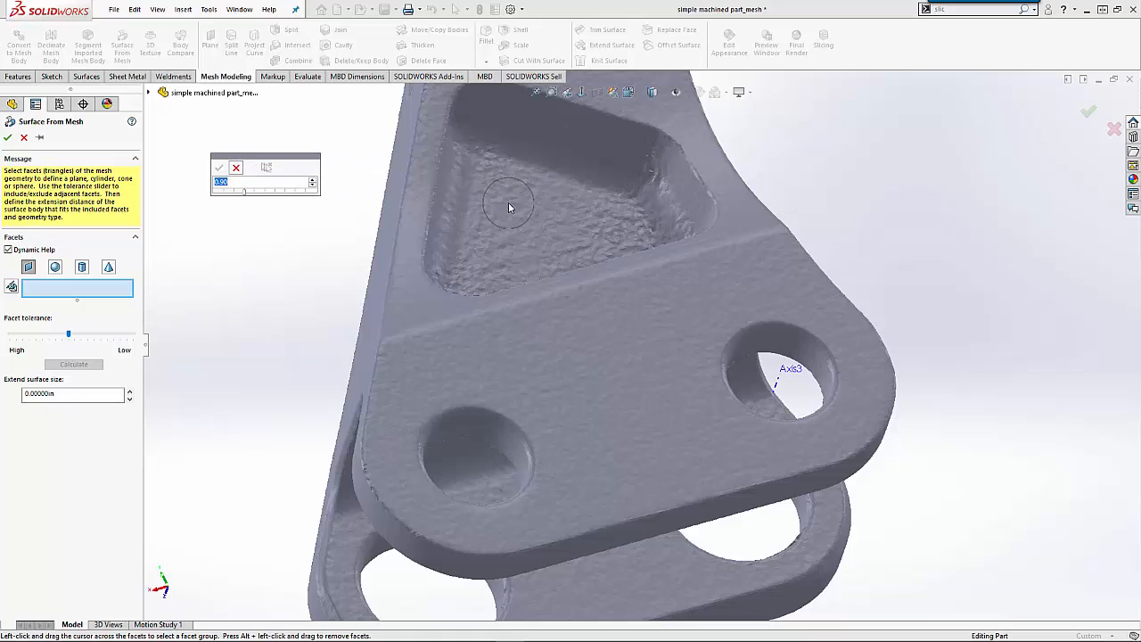
{"action": "mouse_move", "coordinate": [504, 208]}
{"action": "left_mouse_down"}
{"action": "mouse_move", "coordinate": [503, 240]}
{"action": "mouse_move", "coordinate": [597, 229]}
{"action": "mouse_move", "coordinate": [538, 198]}
{"action": "mouse_move", "coordinate": [515, 200]}
{"action": "mouse_move", "coordinate": [505, 247]}
{"action": "mouse_move", "coordinate": [537, 233]}
{"action": "left_mouse_up"}
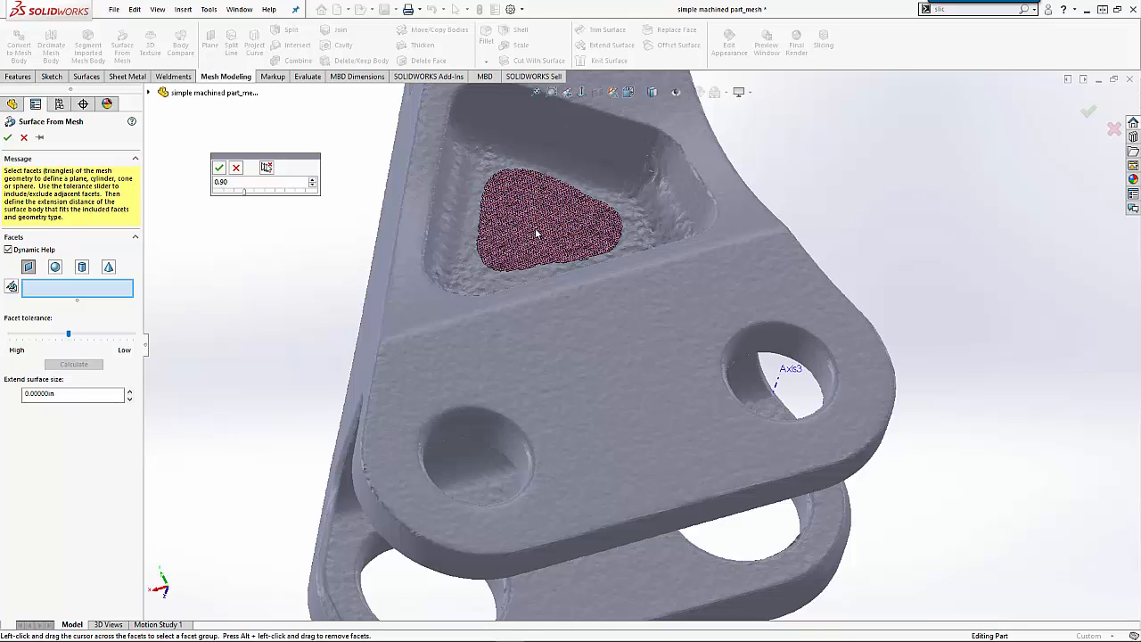
{"action": "left_click", "coordinate": [218, 167]}
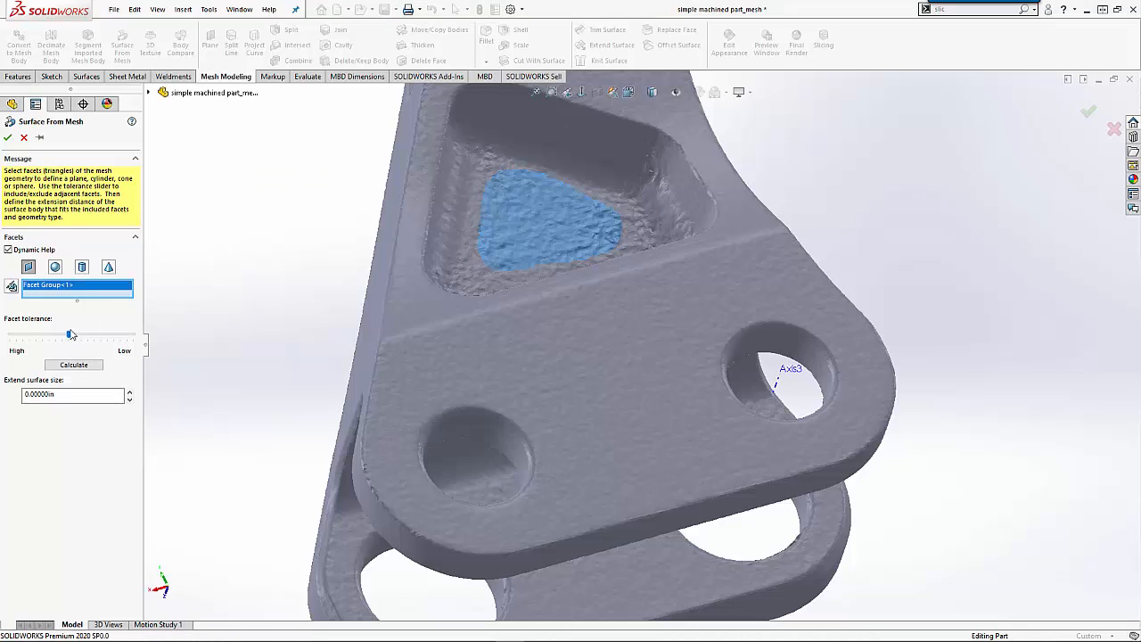
{"action": "left_click", "coordinate": [69, 365]}
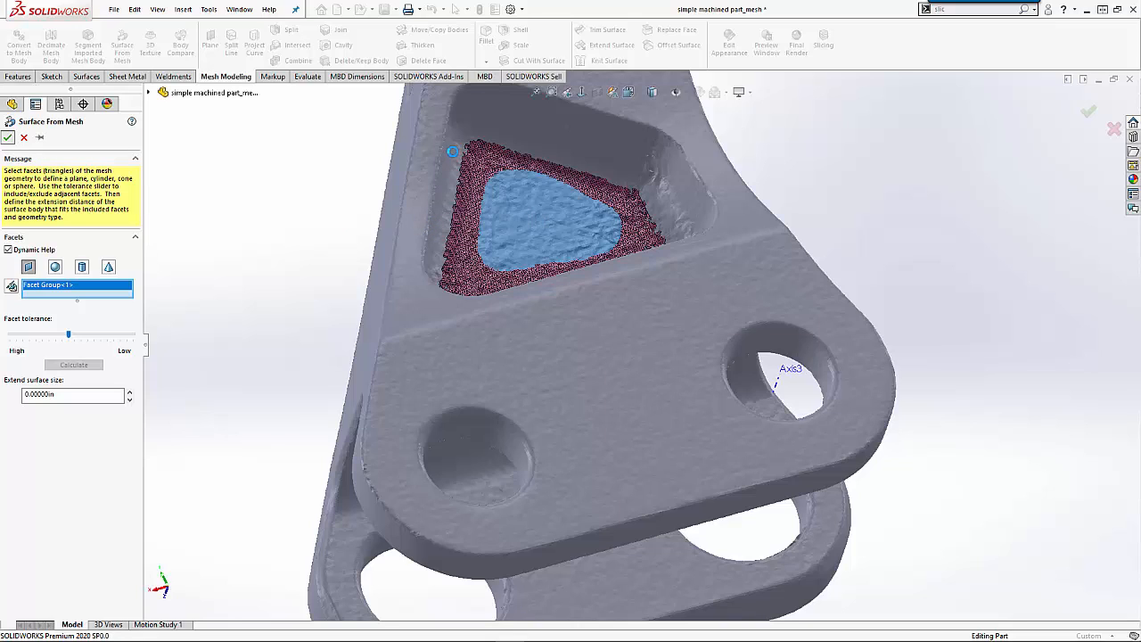
{"action": "key", "text": "Return"}
- Start a sketch on the new planar surface at the triangular pocket's floor
{"action": "left_click", "coordinate": [543, 220]}
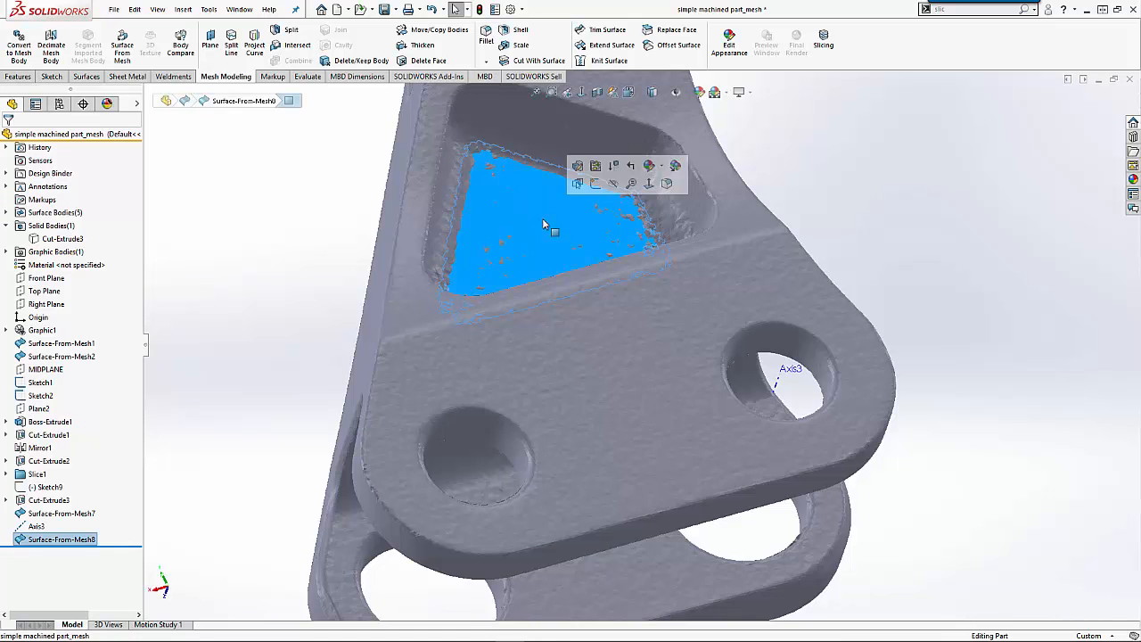
{"action": "left_click", "coordinate": [594, 184]}
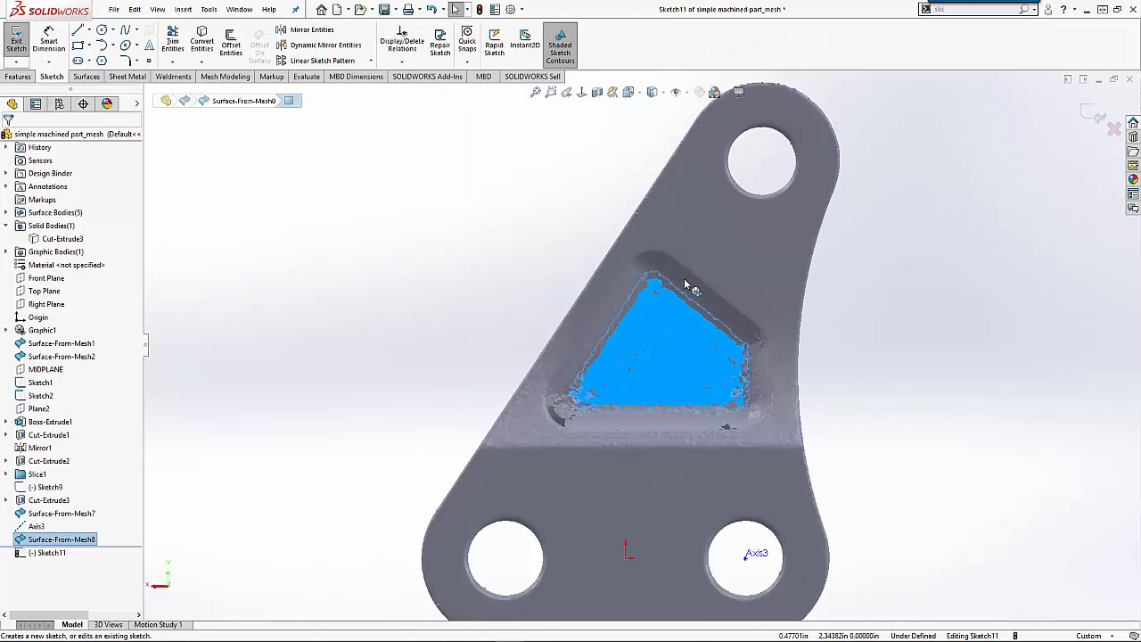
{"action": "scroll", "coordinate": [693, 272], "scroll_direction": "down", "scroll_amount": 3}
{"action": "left_click", "coordinate": [318, 193]}
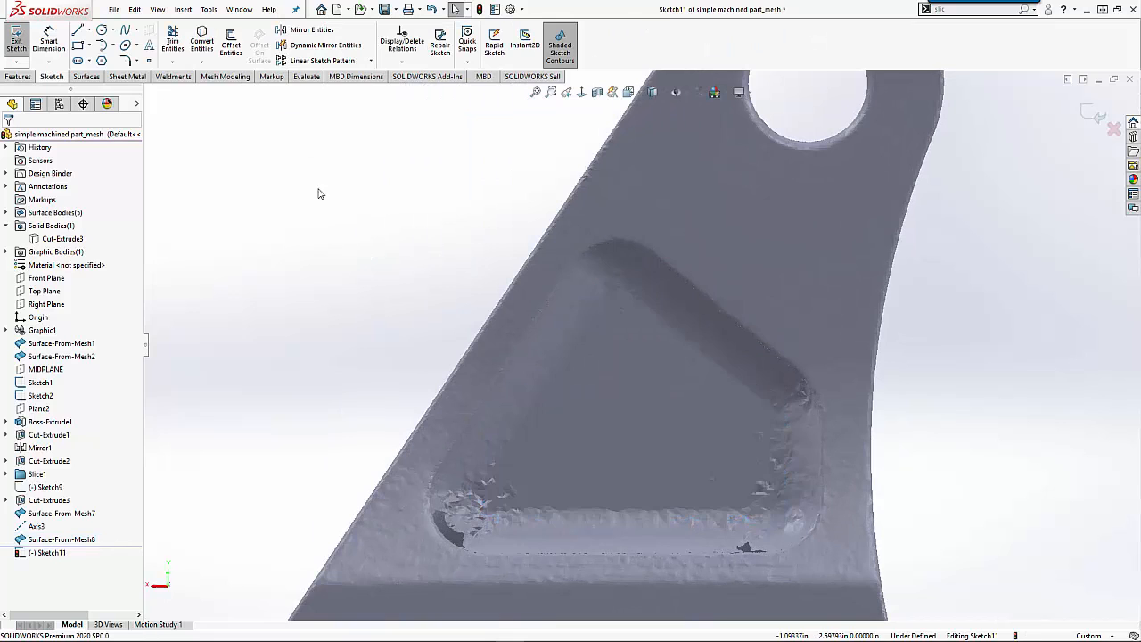
- Sketch two lines along the triangular pocket's sloped edges, about 0.67 in long on the upper right and 0.85 in on the left
{"action": "left_click", "coordinate": [80, 30]}
{"action": "scroll", "coordinate": [671, 278], "scroll_direction": "down", "scroll_amount": 5}
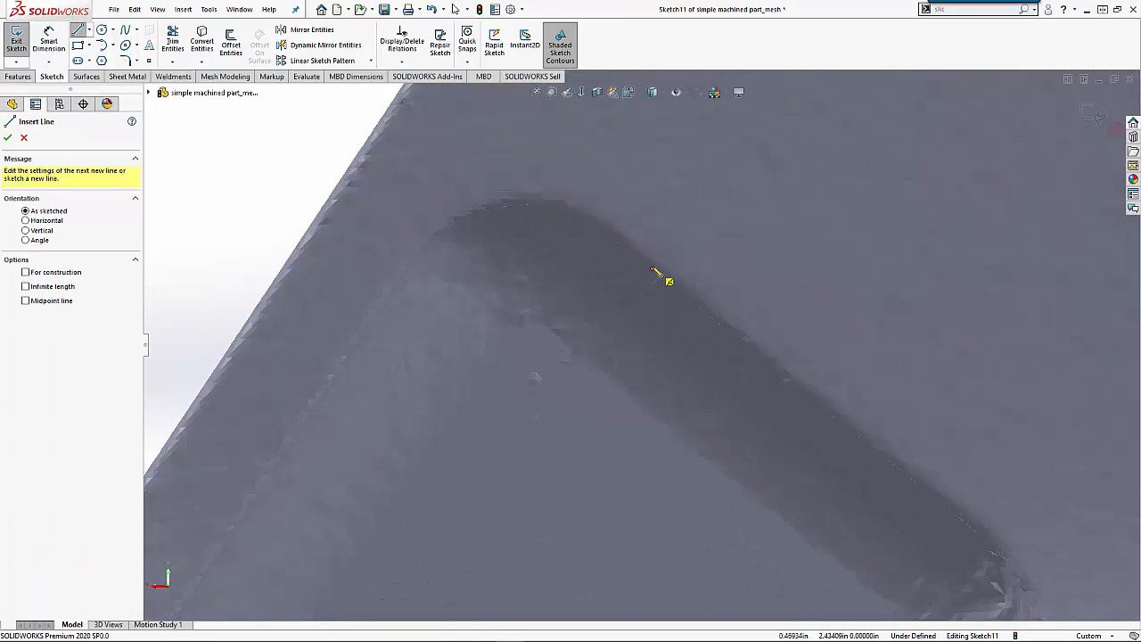
{"action": "left_click", "coordinate": [638, 264]}
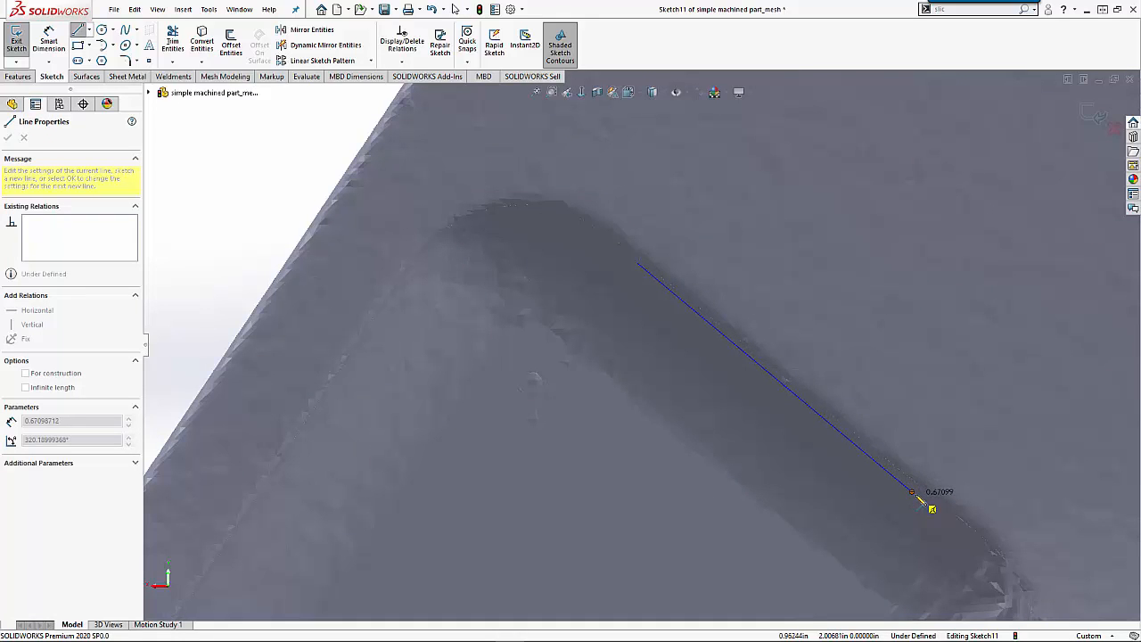
{"action": "left_click", "coordinate": [912, 491]}
{"action": "scroll", "coordinate": [803, 491], "scroll_direction": "up", "scroll_amount": 5}
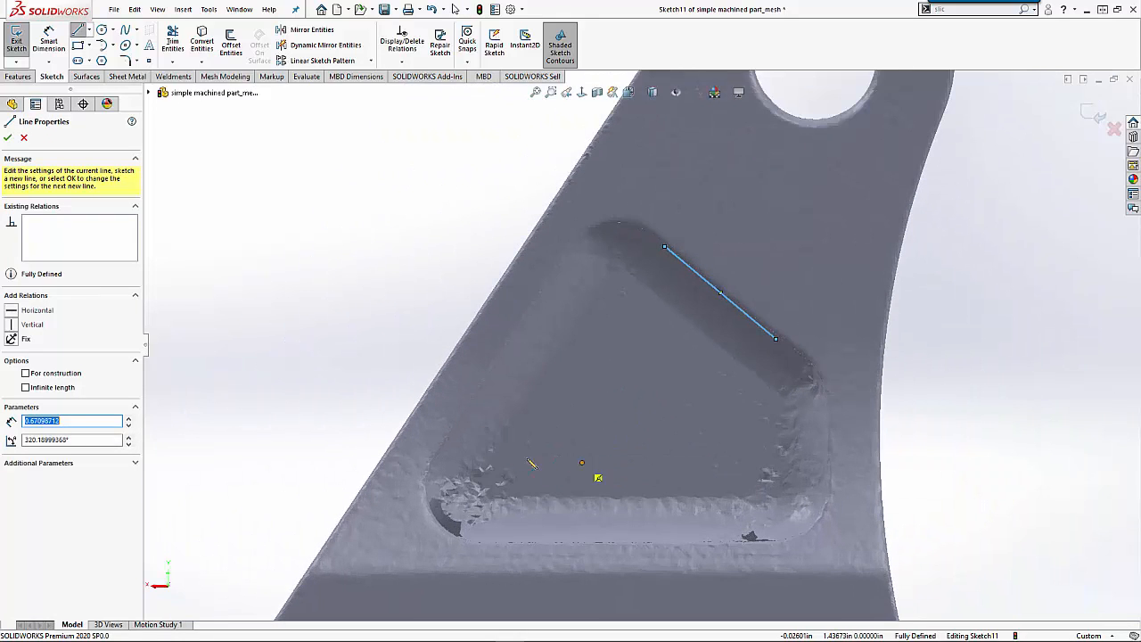
{"action": "left_click", "coordinate": [451, 431]}
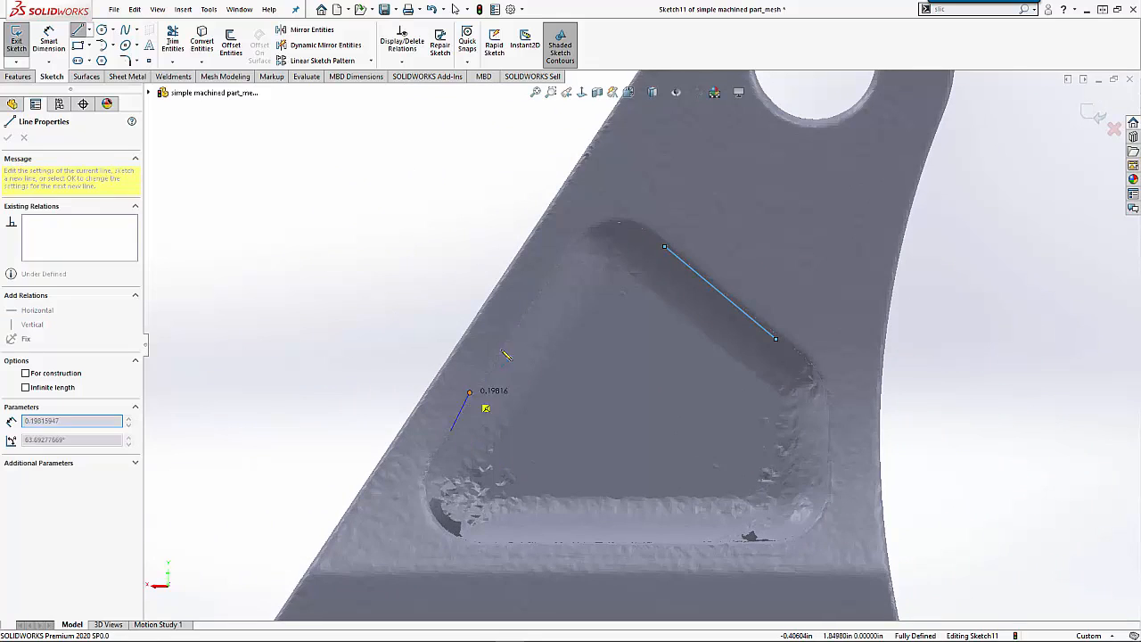
{"action": "left_click", "coordinate": [553, 279]}
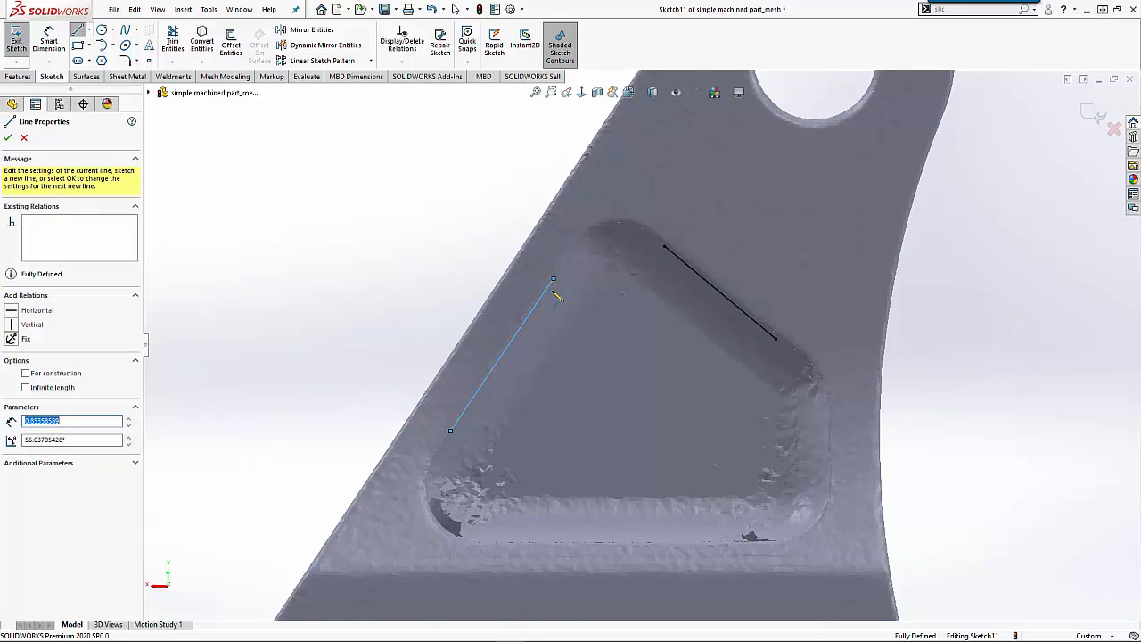
- Sketch a line about 1.03 in long on the pocket's bottom edge and one about 0.35 in long on its short right edge
{"action": "left_click", "coordinate": [495, 544]}
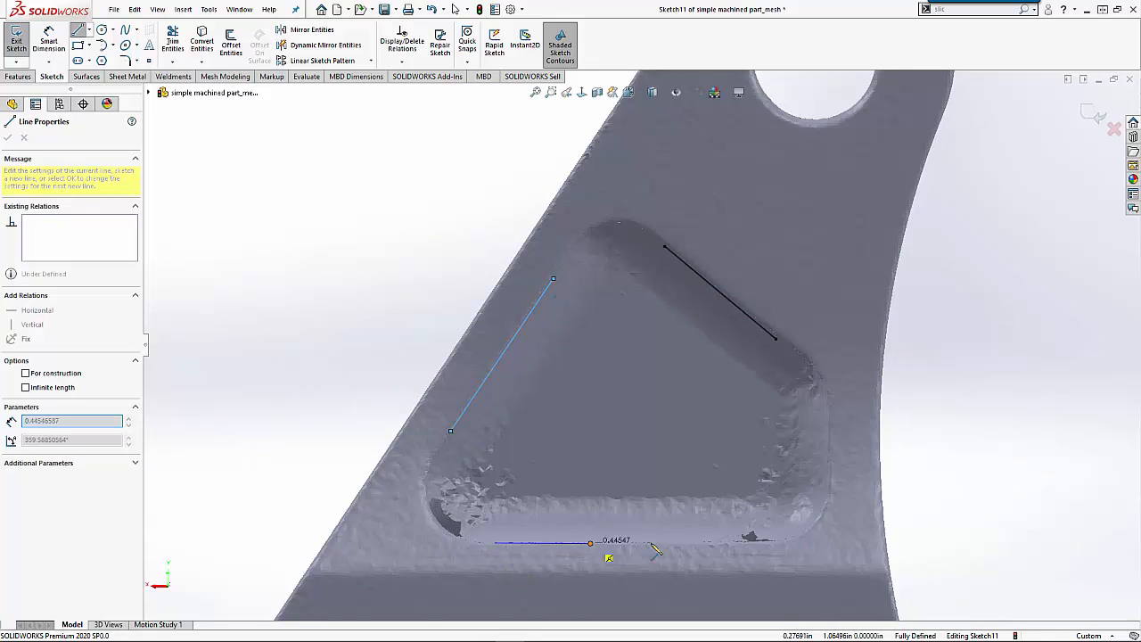
{"action": "left_click", "coordinate": [717, 542]}
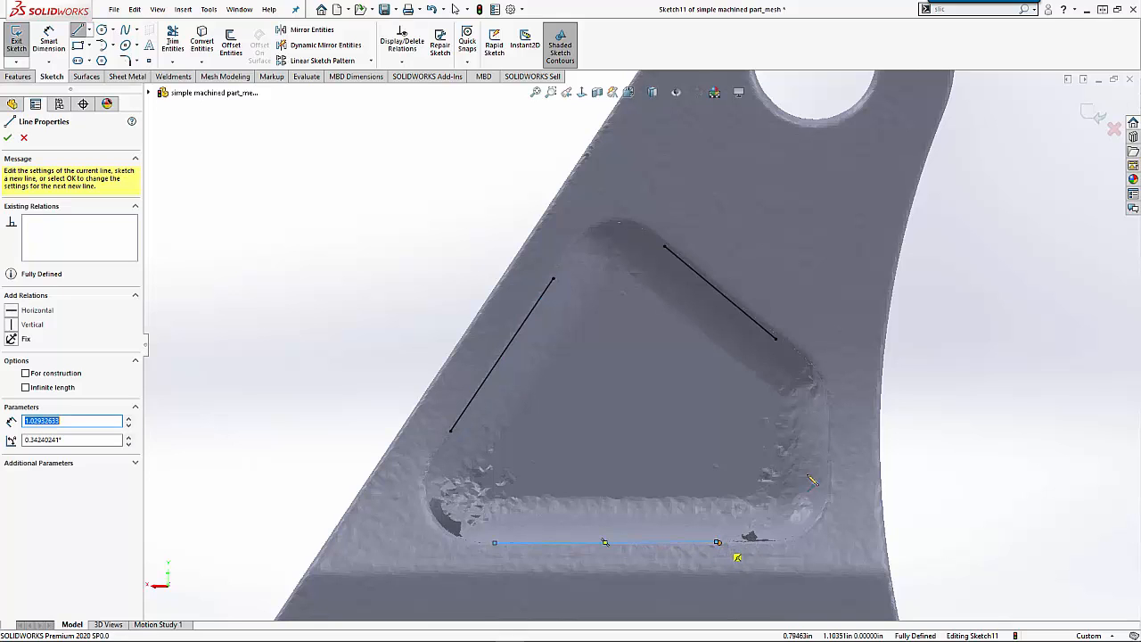
{"action": "left_click", "coordinate": [829, 412]}
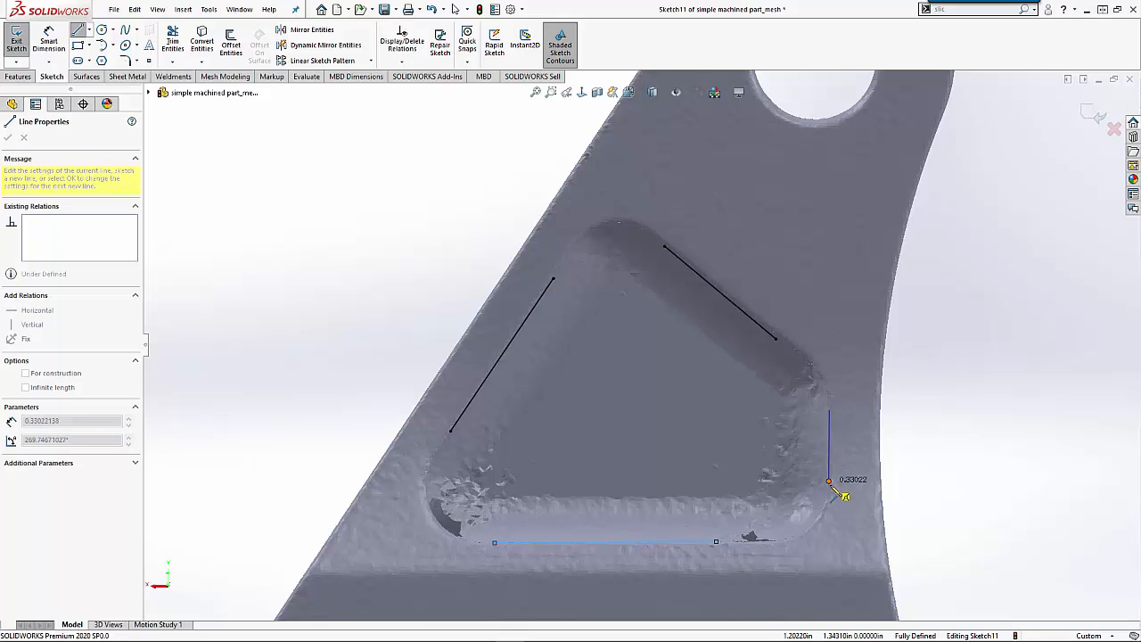
{"action": "left_click", "coordinate": [830, 488]}
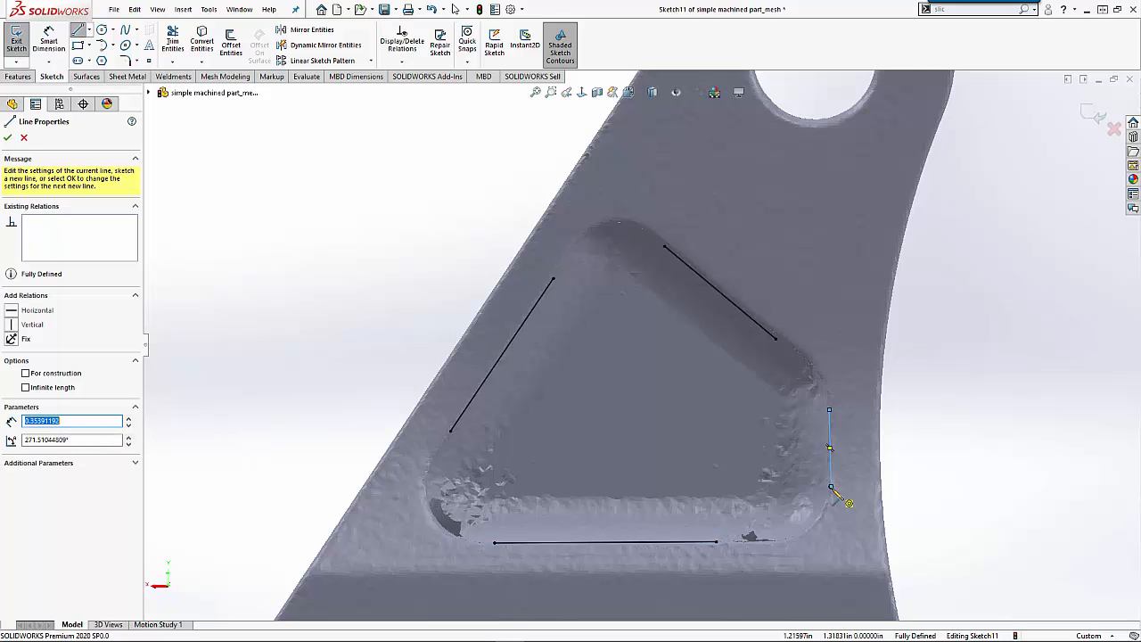
{"action": "key", "text": "Escape"}
{"action": "key", "text": "Escape"}
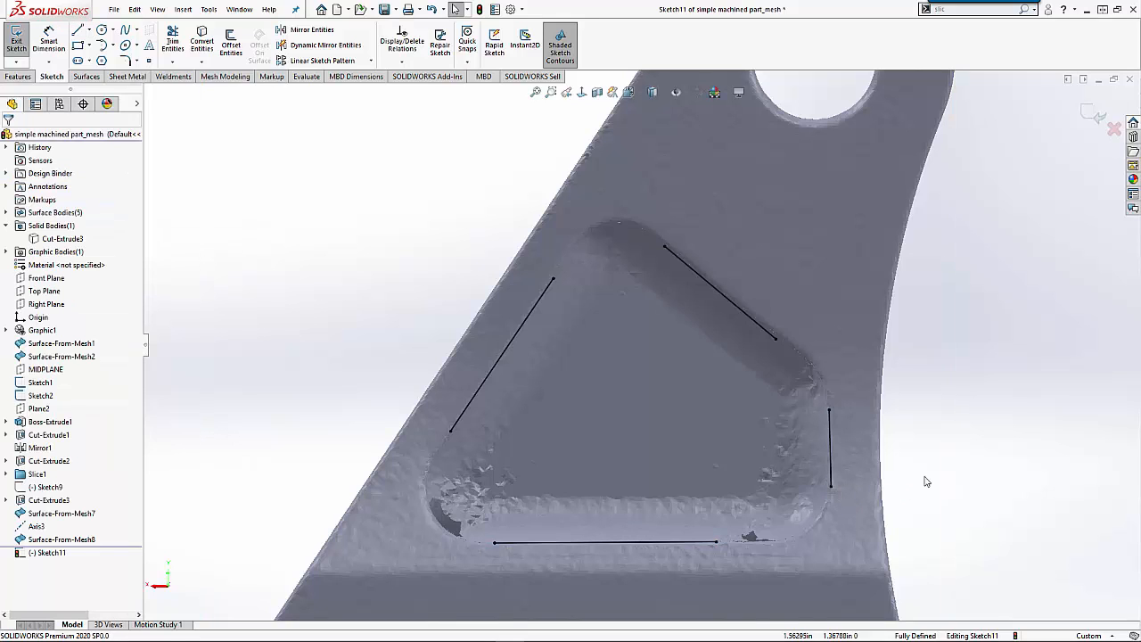
- Delete the coincident relation at the bottom line's right endpoint and make that line horizontal
{"action": "left_click", "coordinate": [716, 543]}
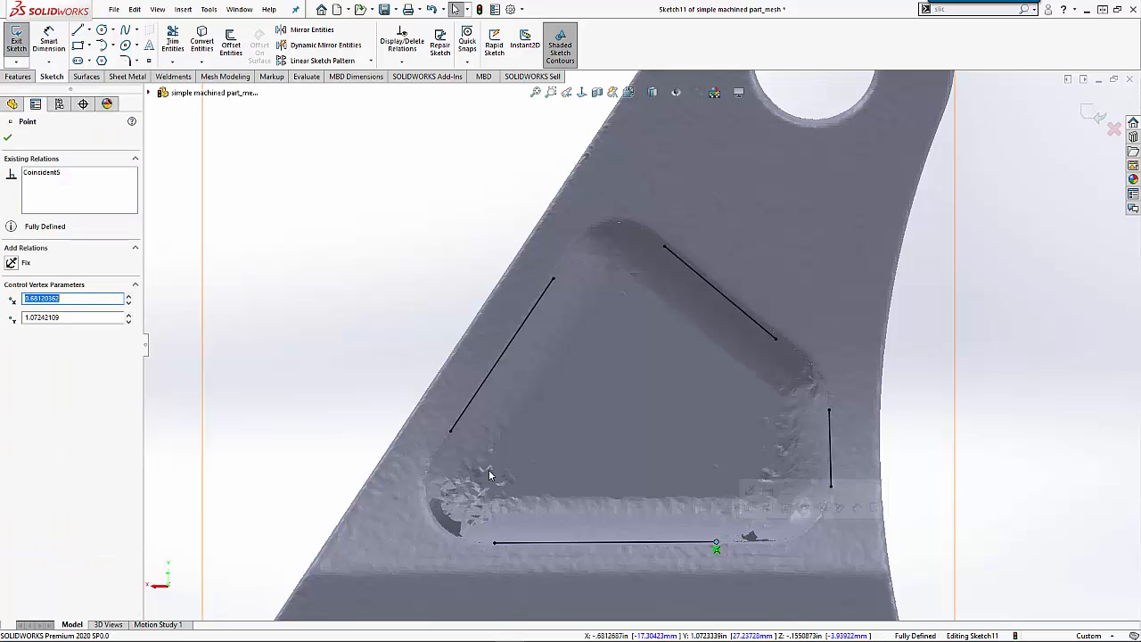
{"action": "left_click", "coordinate": [49, 176]}
{"action": "key", "text": "Delete"}
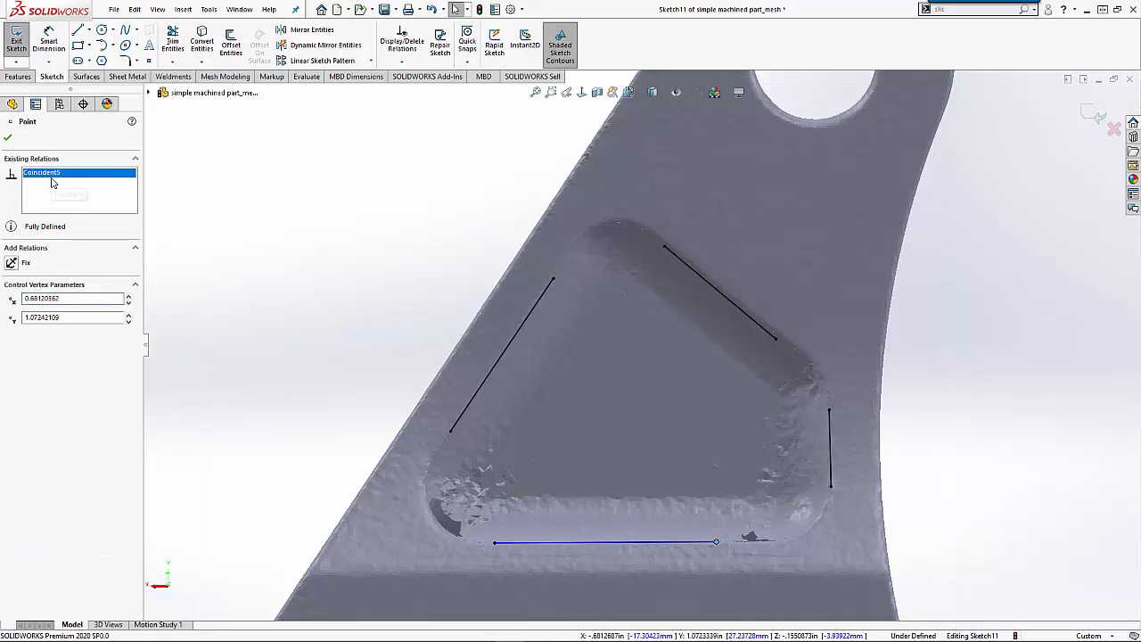
{"action": "key", "text": "Escape"}
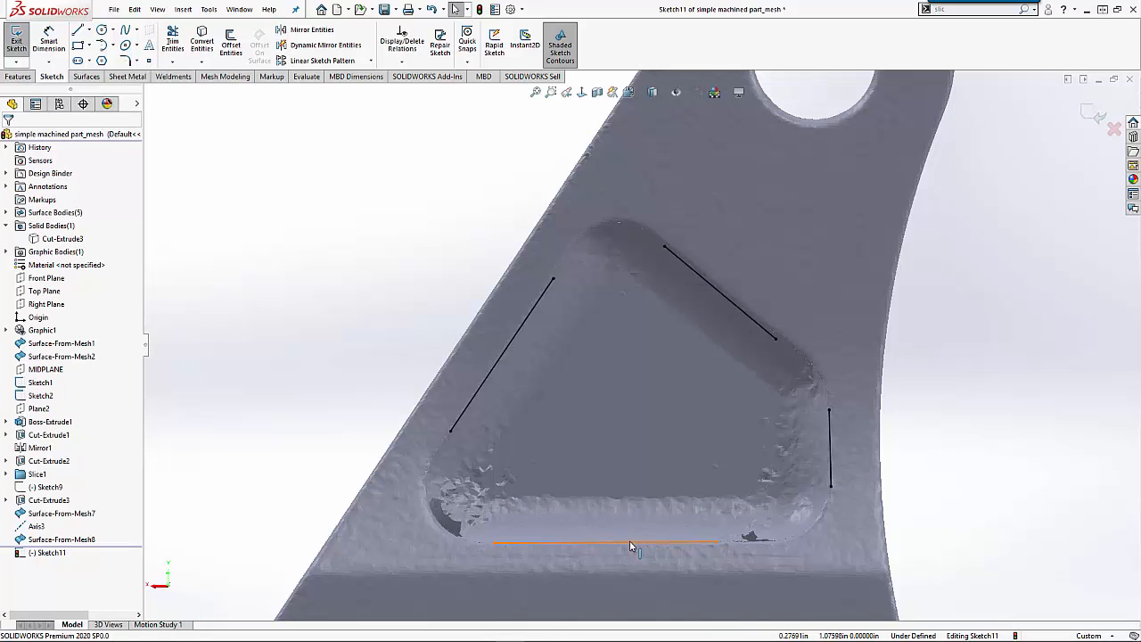
{"action": "left_click", "coordinate": [630, 541]}
{"action": "left_click", "coordinate": [665, 489]}
{"action": "key", "text": "Escape"}
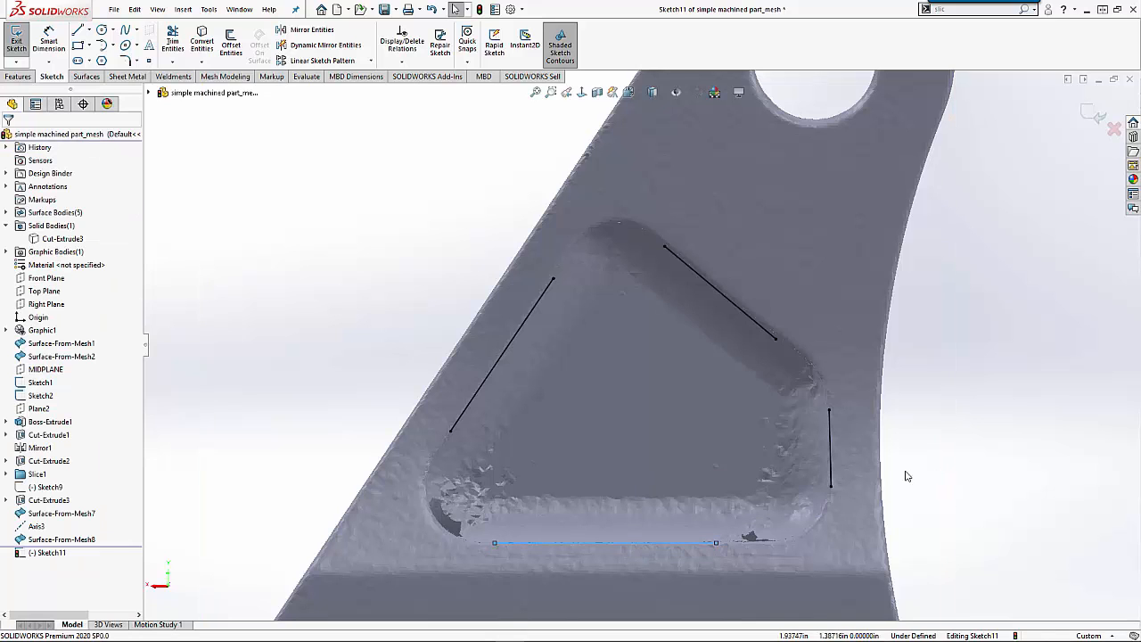
- Delete the coincident relation at the short right line's lower endpoint and make that line vertical
{"action": "left_click", "coordinate": [832, 489]}
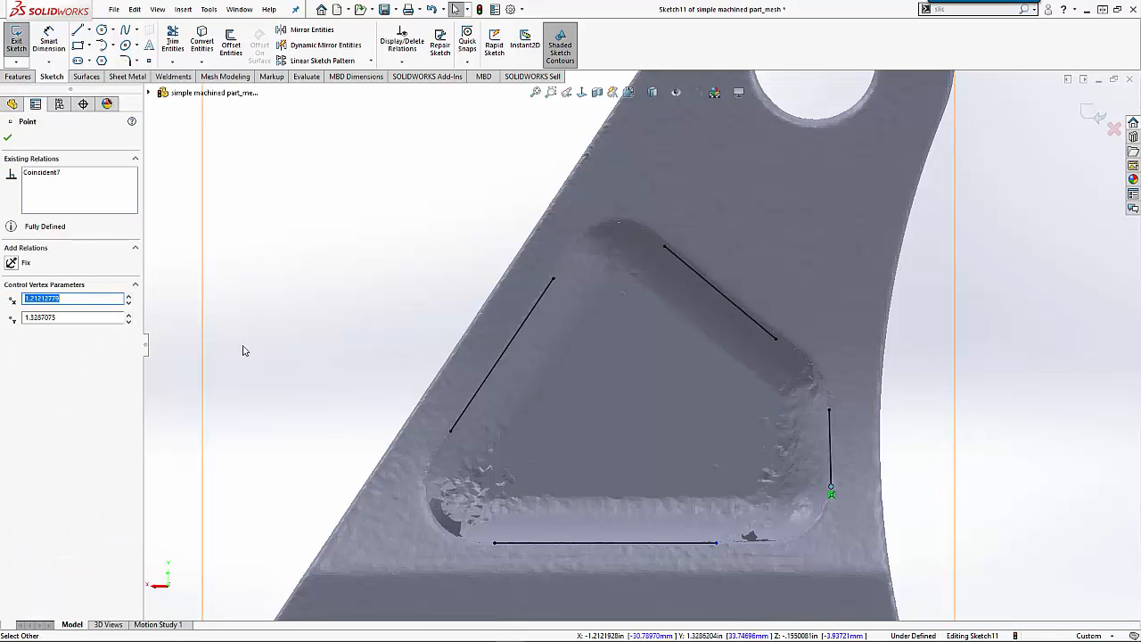
{"action": "left_click", "coordinate": [39, 174]}
{"action": "key", "text": "Delete"}
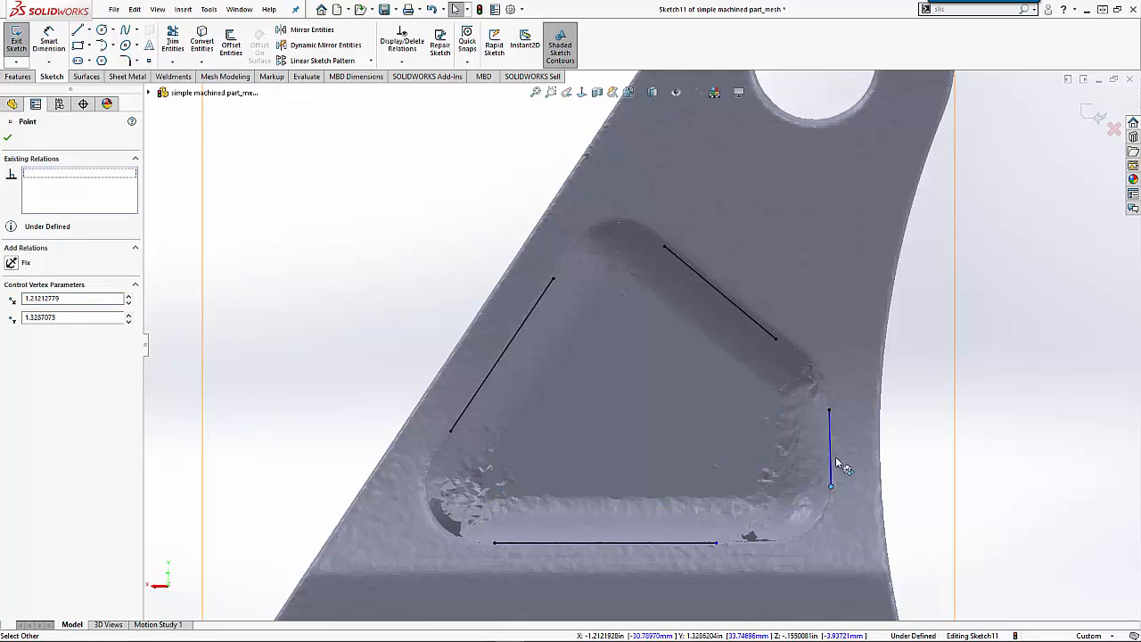
{"action": "left_click", "coordinate": [831, 446]}
{"action": "left_click", "coordinate": [883, 392]}
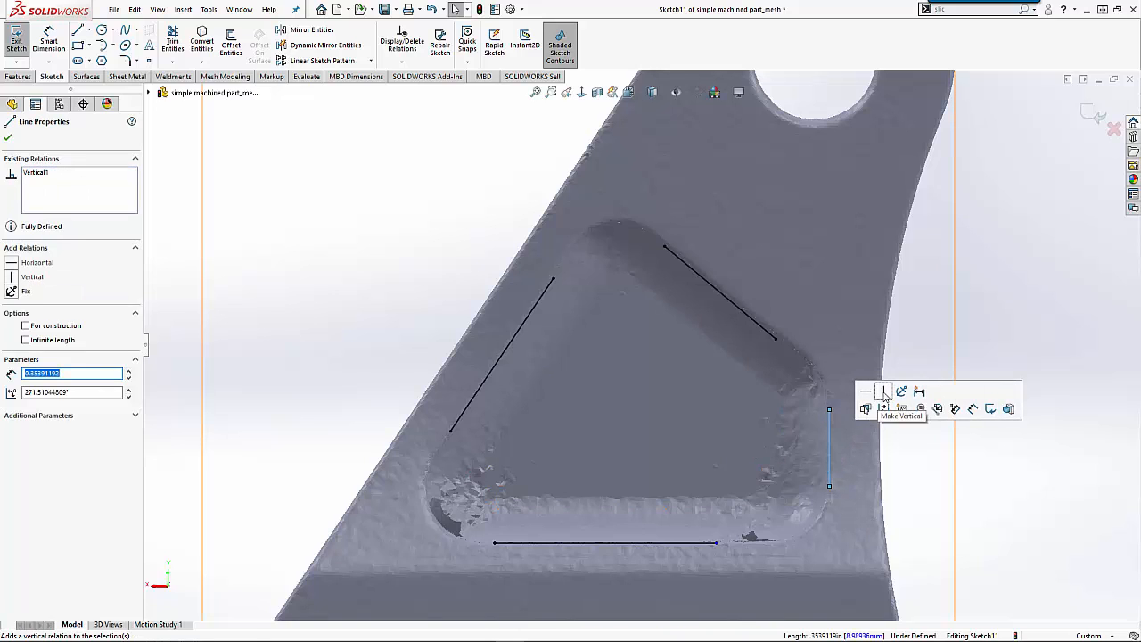
{"action": "key", "text": "Escape"}
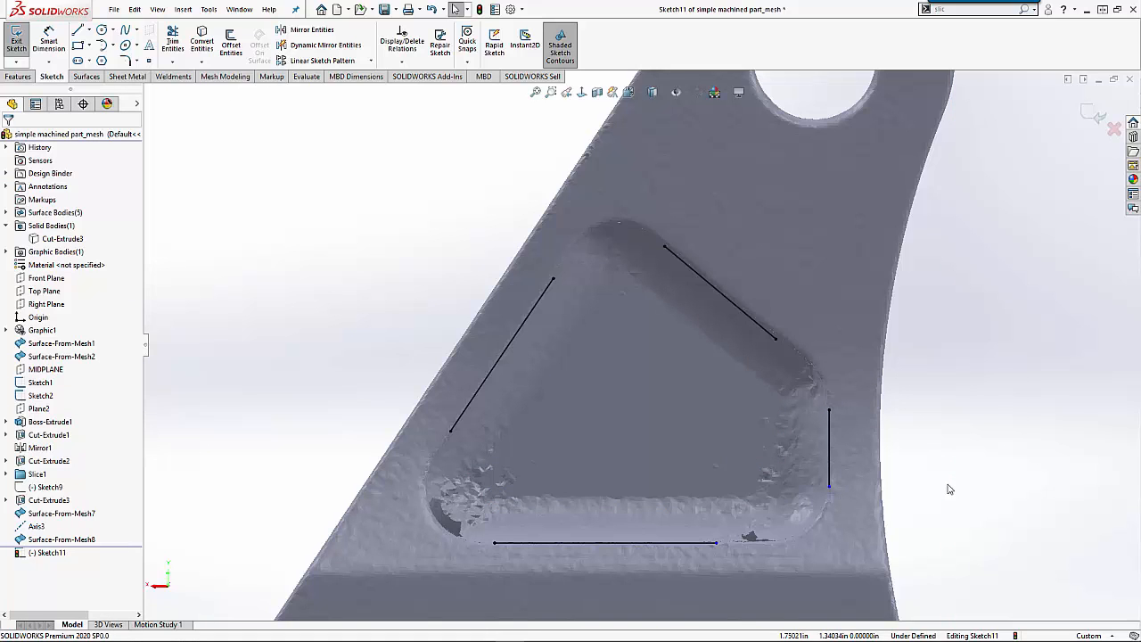
- Add 0.25 in sketch fillets joining the upper-right sloped line to the vertical line and to the left sloped line, accepting deletion of corner relations
{"action": "left_click", "coordinate": [125, 61]}
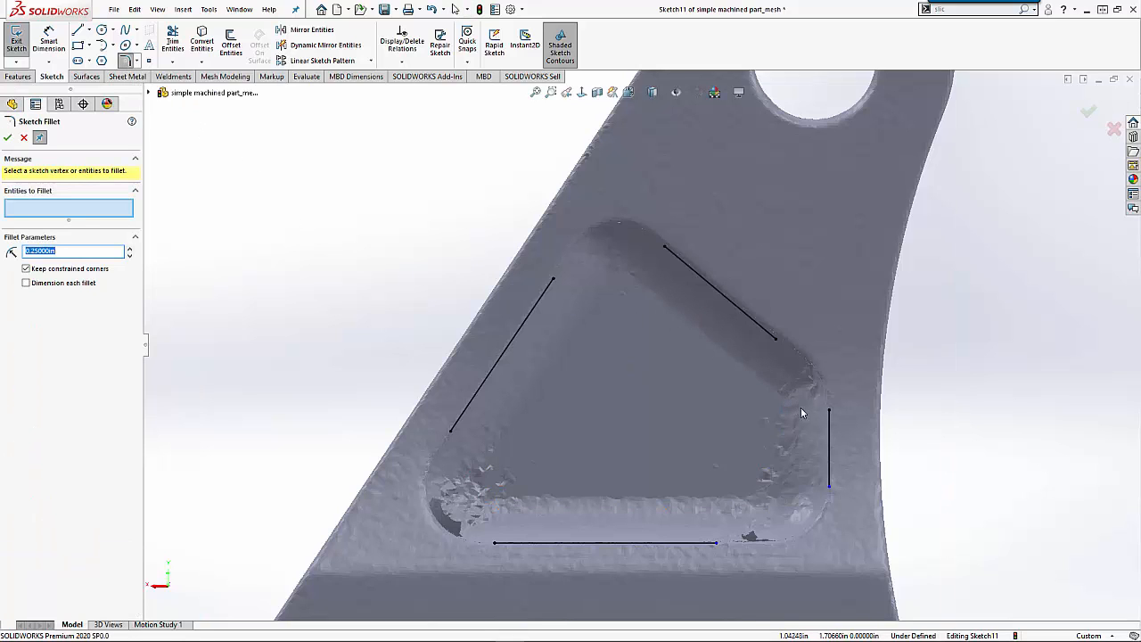
{"action": "left_click", "coordinate": [829, 437]}
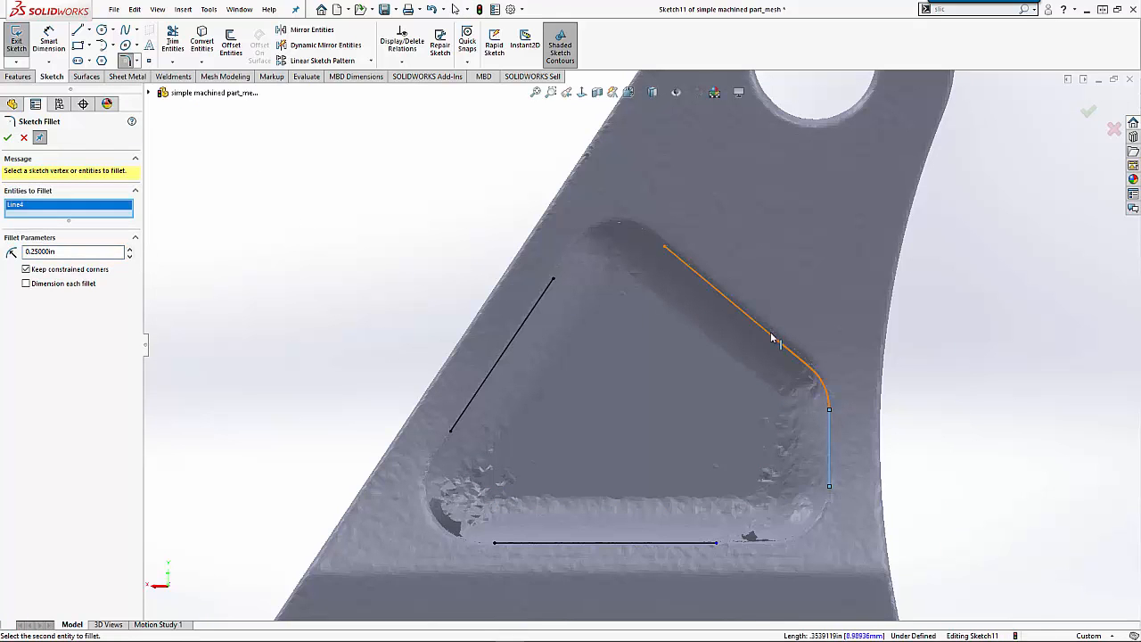
{"action": "left_click", "coordinate": [768, 332]}
{"action": "left_click", "coordinate": [599, 330]}
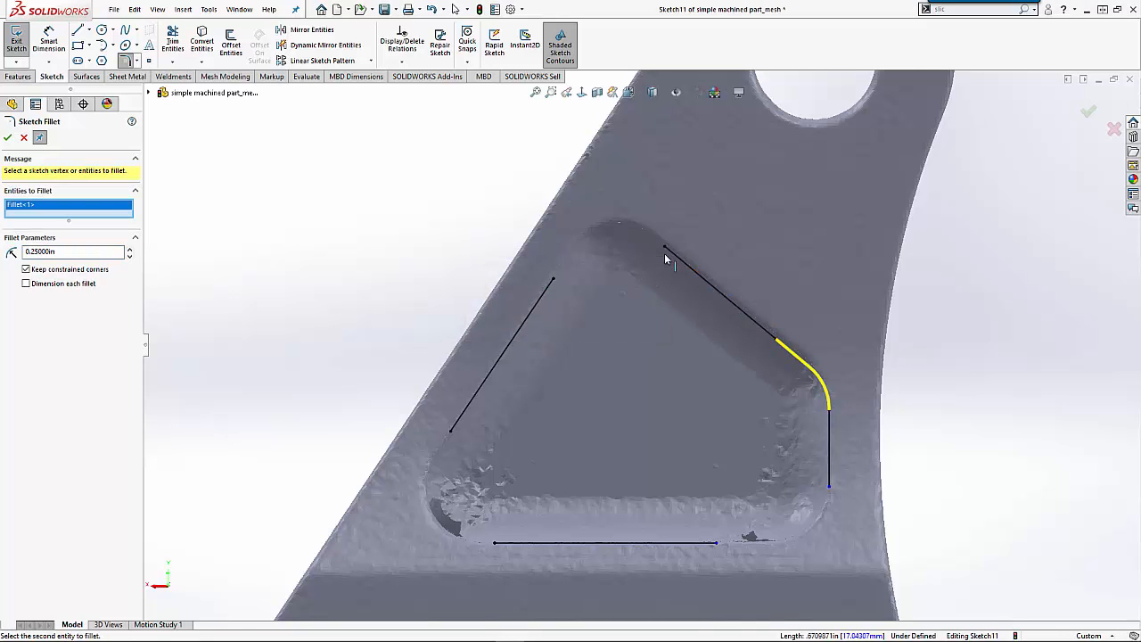
{"action": "left_click", "coordinate": [671, 256]}
{"action": "left_click", "coordinate": [540, 298]}
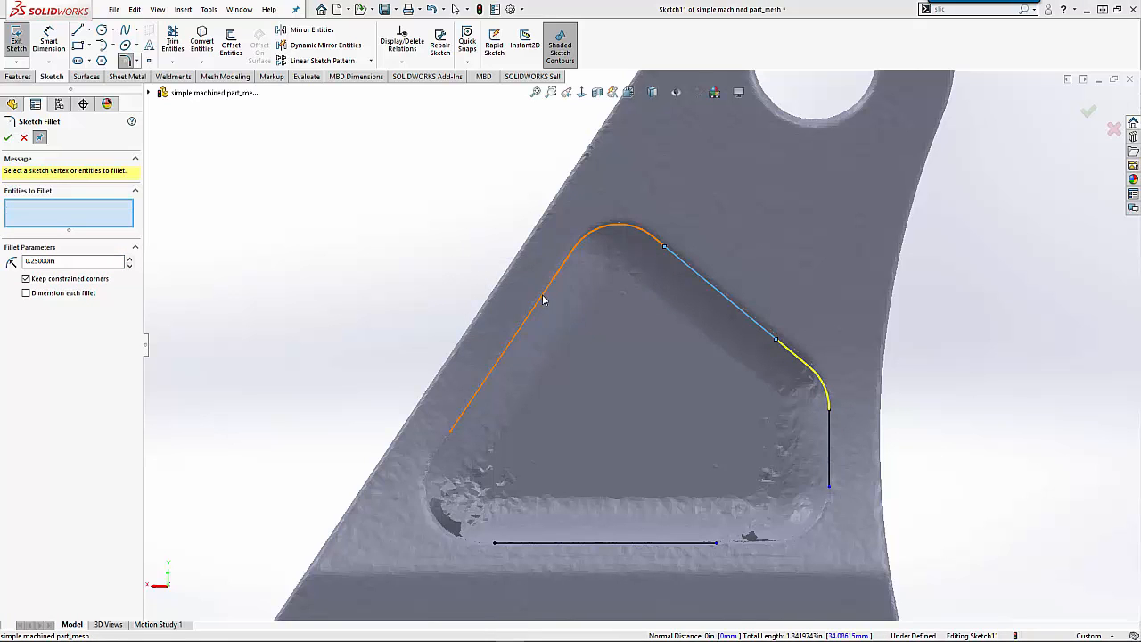
{"action": "left_click", "coordinate": [589, 329]}
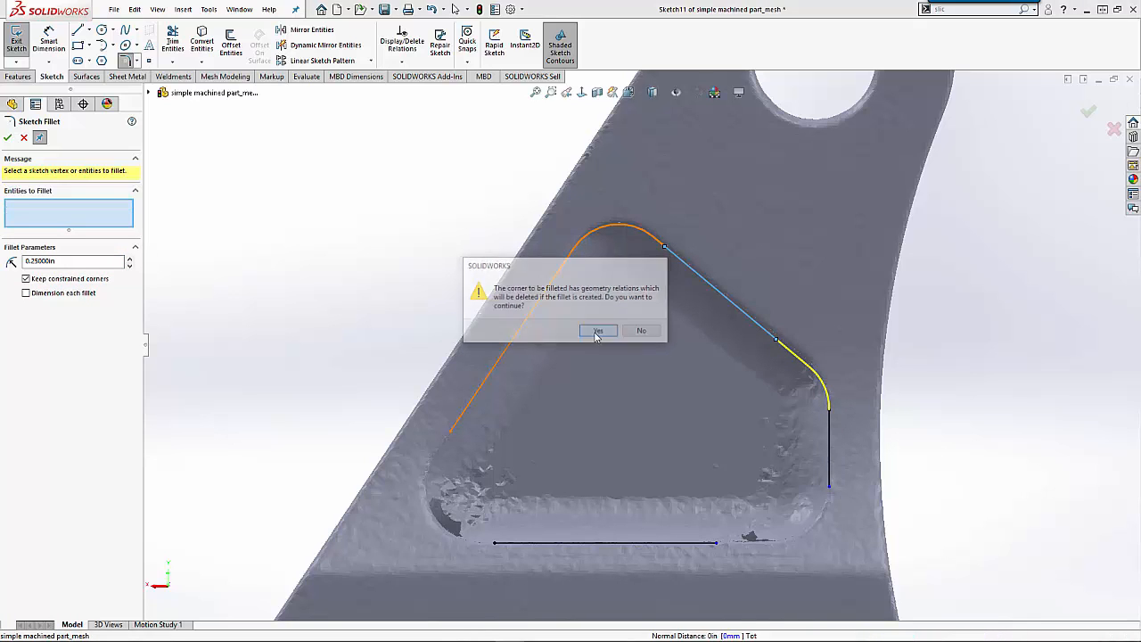
- Add 0.25 in sketch fillets at both ends of the bottom line and apply all four corner fillets to close the pocket outline
{"action": "left_click", "coordinate": [454, 427]}
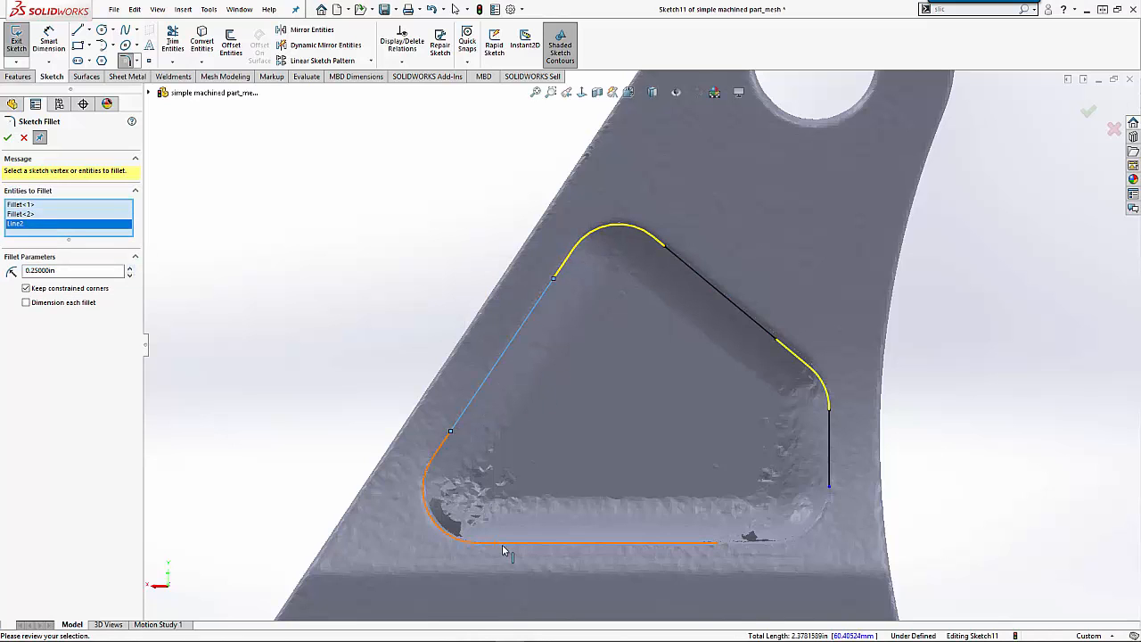
{"action": "left_click", "coordinate": [502, 548]}
{"action": "left_click", "coordinate": [591, 330]}
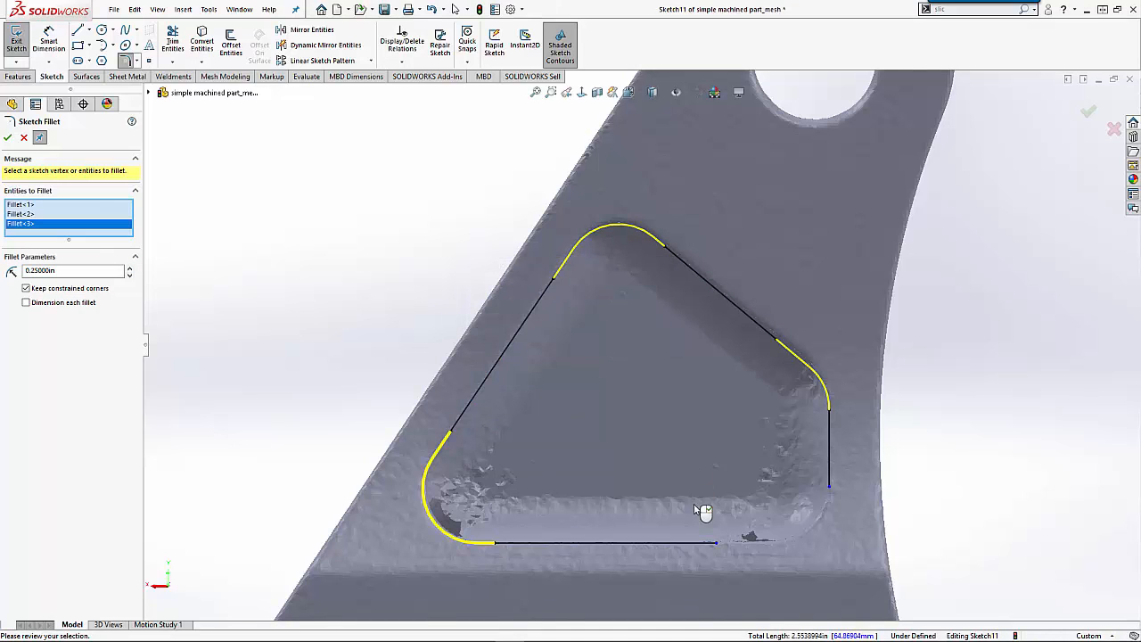
{"action": "left_click", "coordinate": [710, 543]}
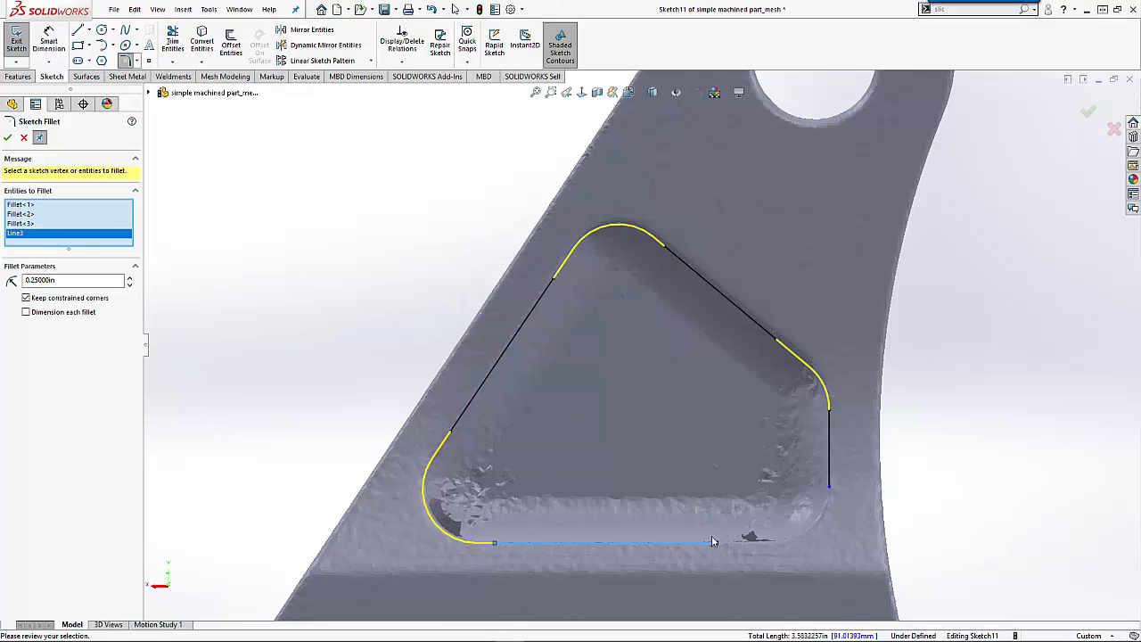
{"action": "left_click", "coordinate": [831, 457]}
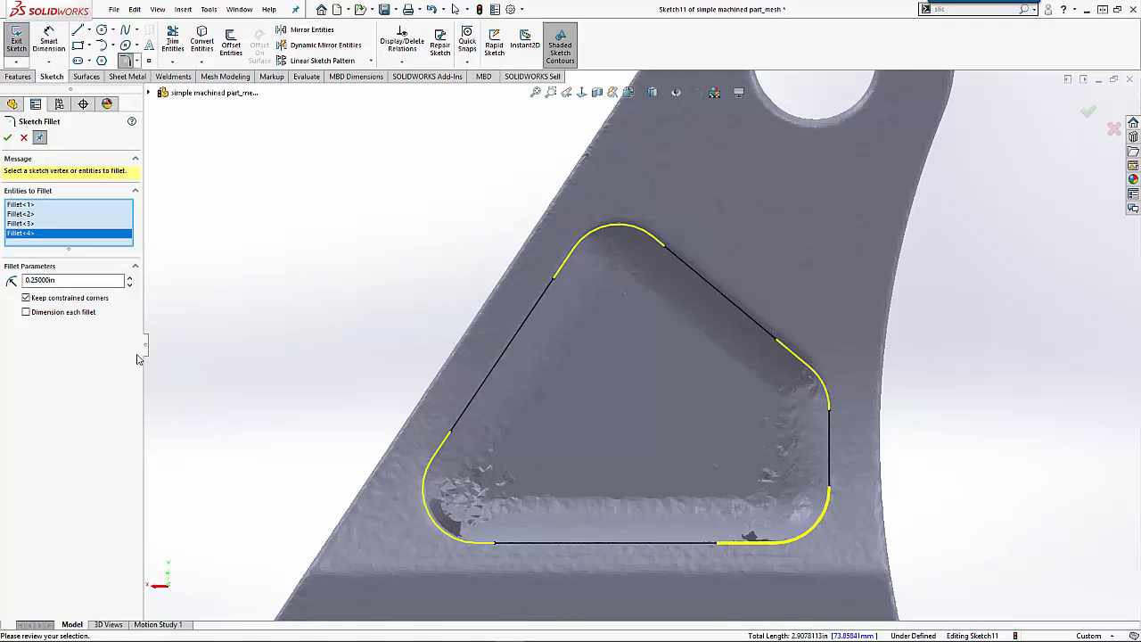
{"action": "left_click_drag", "start_coordinate": [64, 280], "coordinate": [13, 286]}
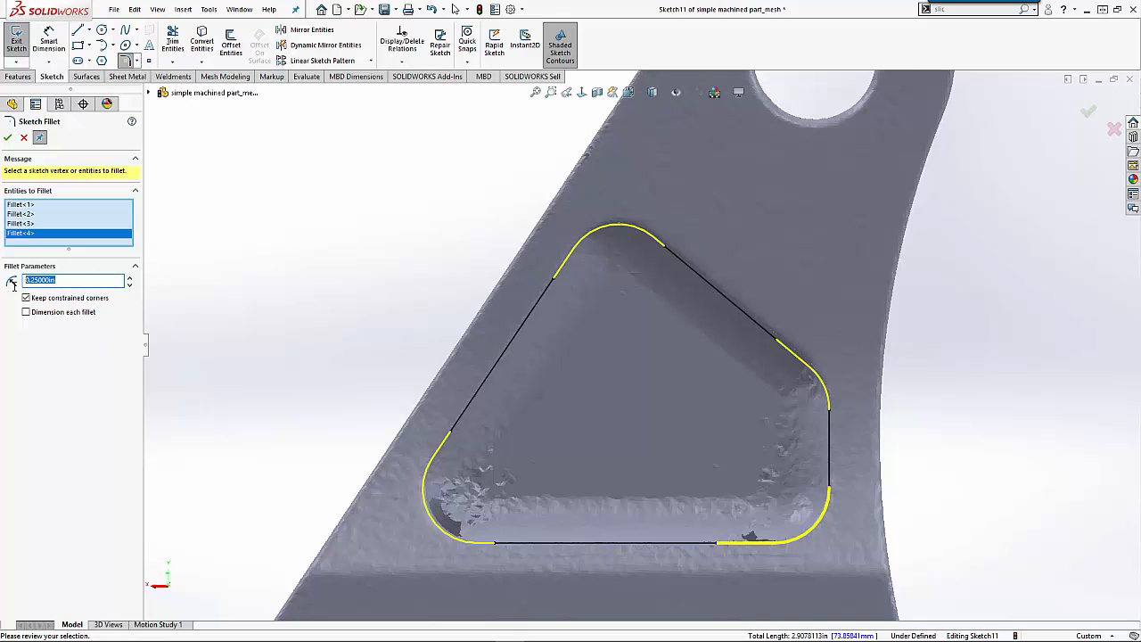
{"action": "left_click", "coordinate": [233, 313]}
{"action": "left_click", "coordinate": [8, 136]}
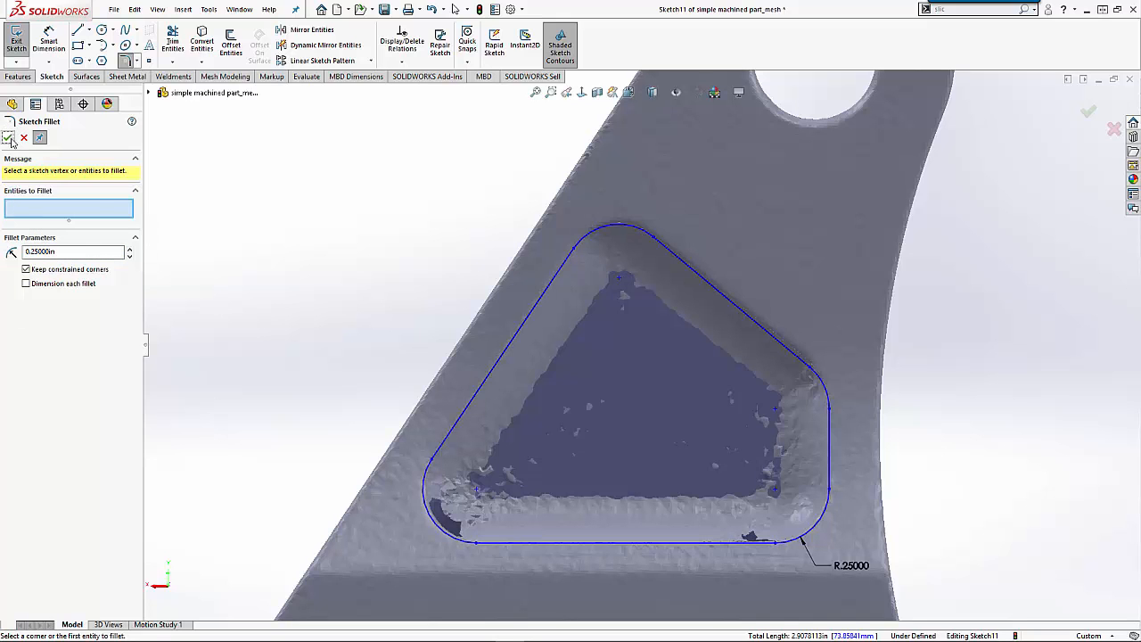
{"action": "middle_click_drag", "start_coordinate": [303, 178], "coordinate": [358, 235]}
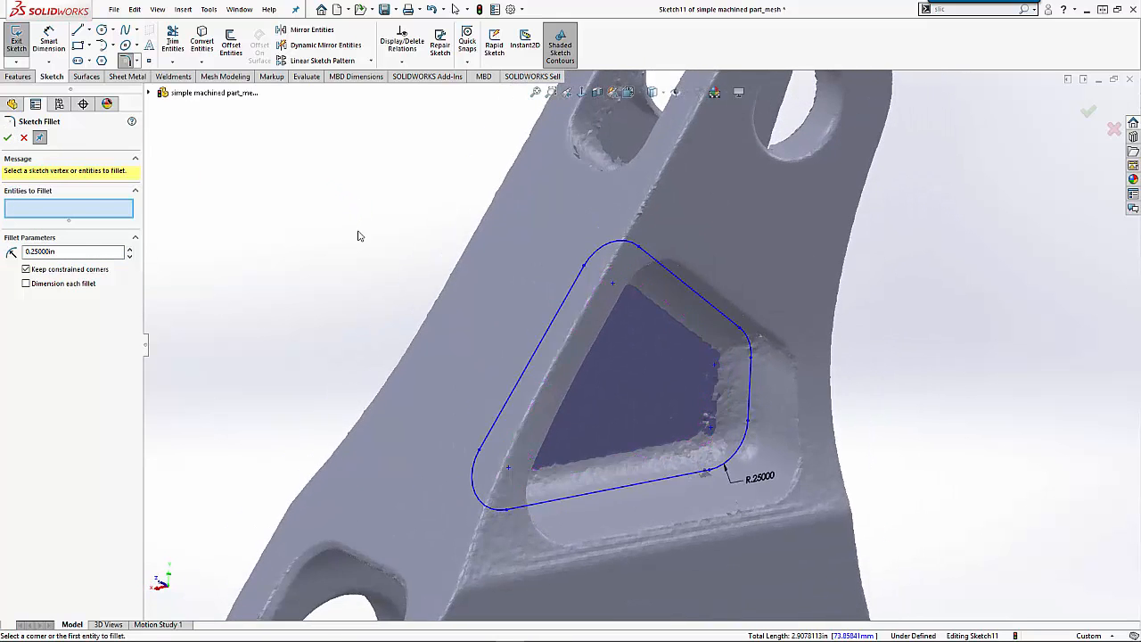
{"action": "left_click", "coordinate": [8, 136]}
- Show the Cut-Extrude3 solid body and extrude-cut the pocket outline from it in the reversed direction with a Through All end condition
{"action": "left_click", "coordinate": [63, 239]}
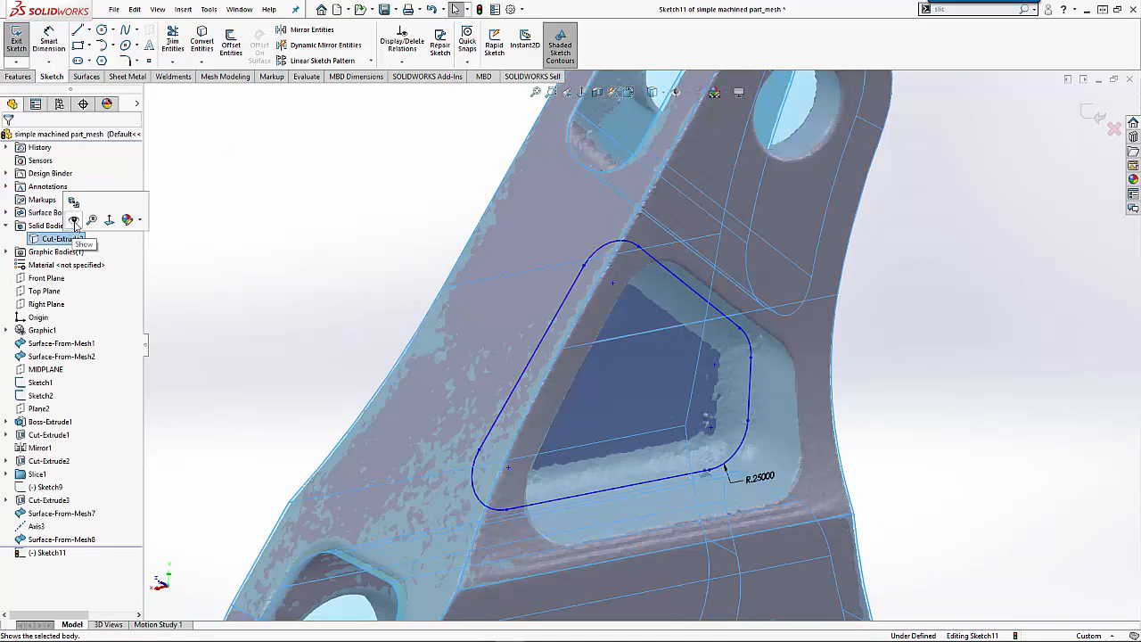
{"action": "left_click", "coordinate": [75, 221]}
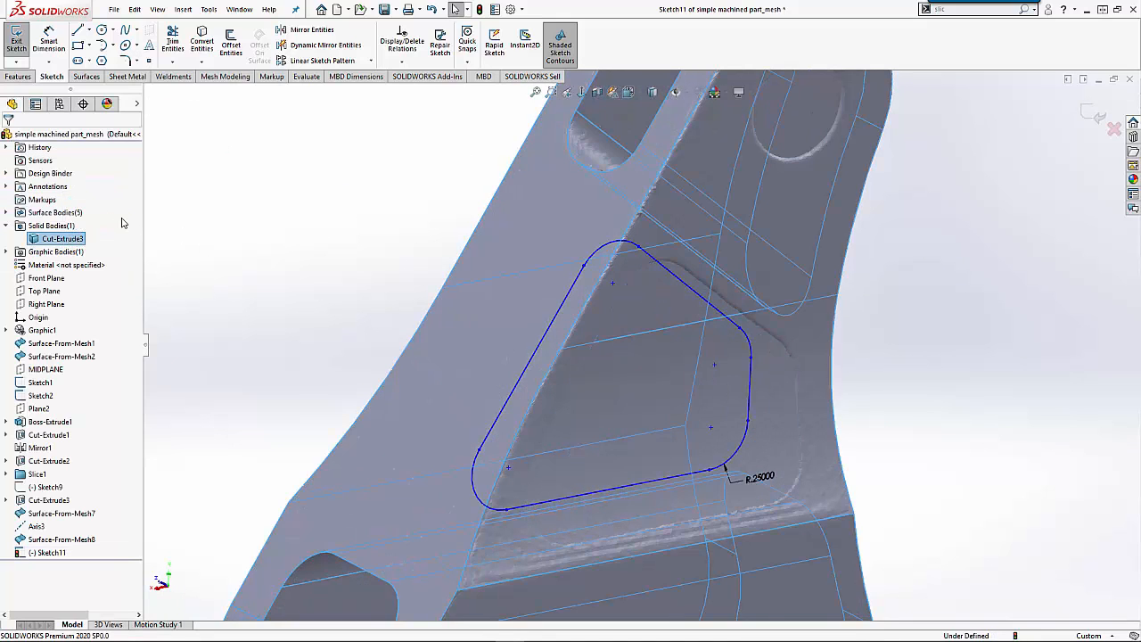
{"action": "left_click", "coordinate": [19, 78]}
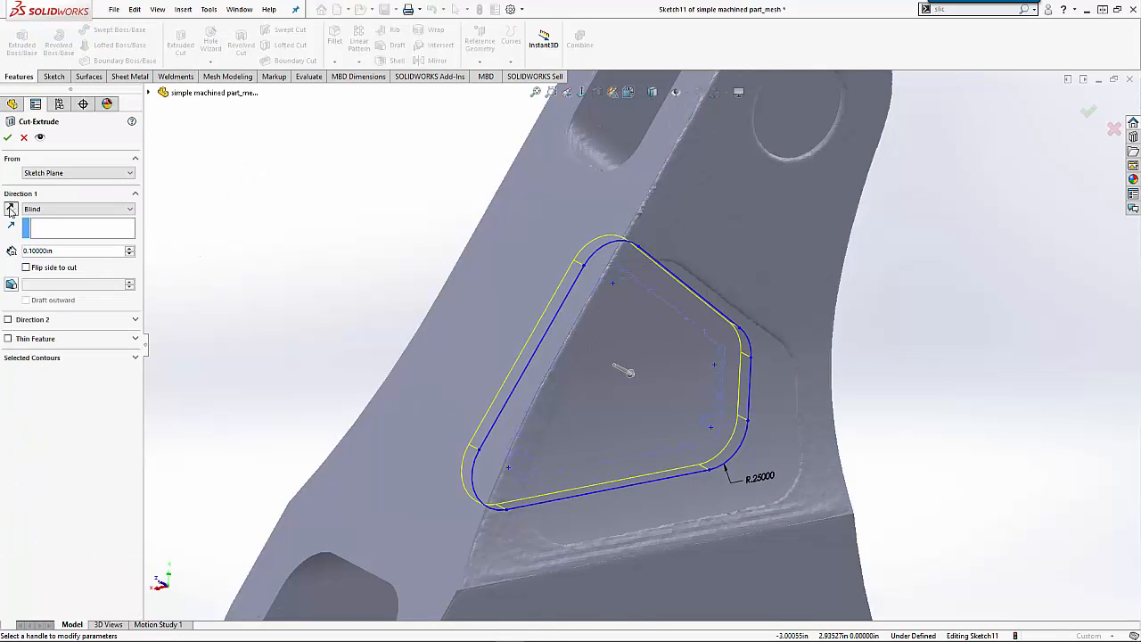
{"action": "left_click", "coordinate": [11, 208]}
{"action": "left_click", "coordinate": [53, 208]}
{"action": "left_click", "coordinate": [54, 225]}
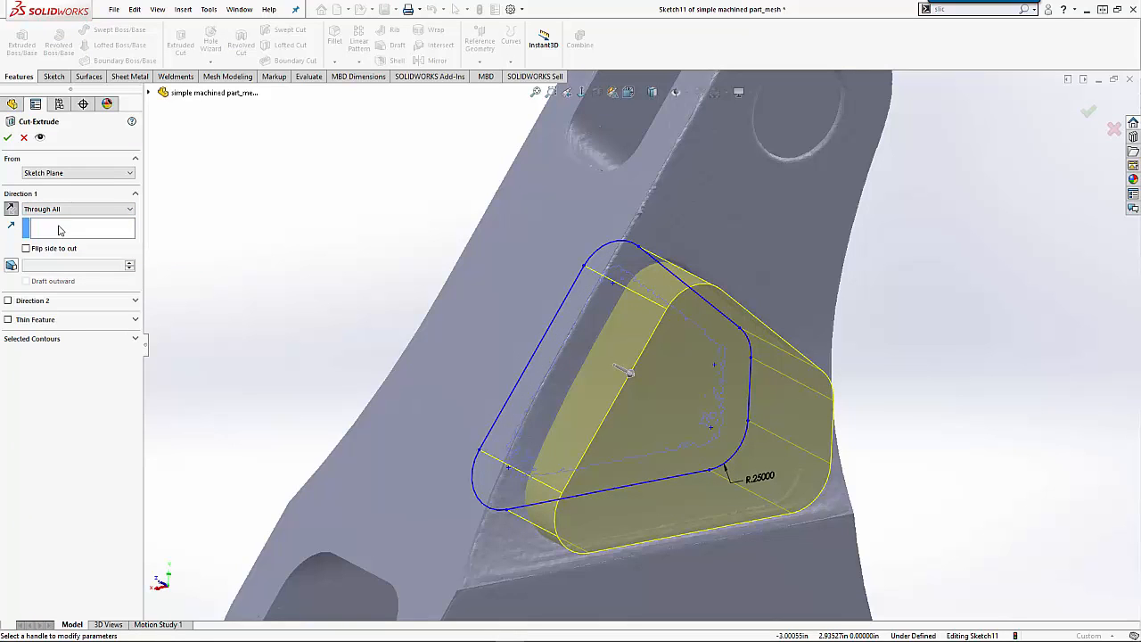
{"action": "left_click", "coordinate": [8, 138]}
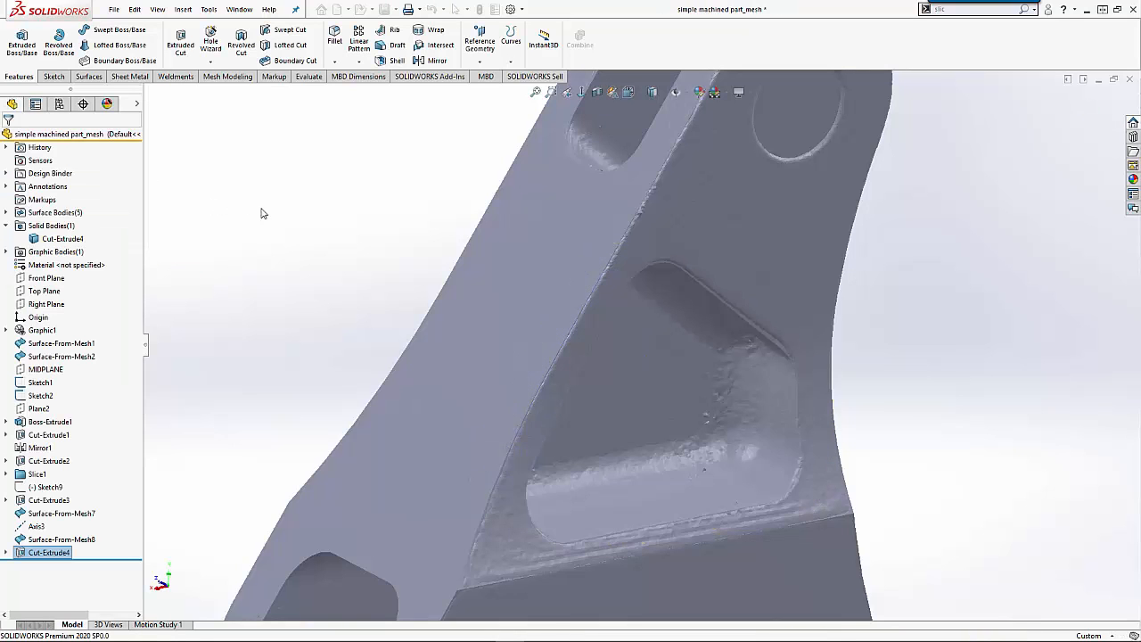
- Hide the Graphic1 scan mesh so that only the rebuilt solid remains displayed
{"action": "key", "text": "z"}
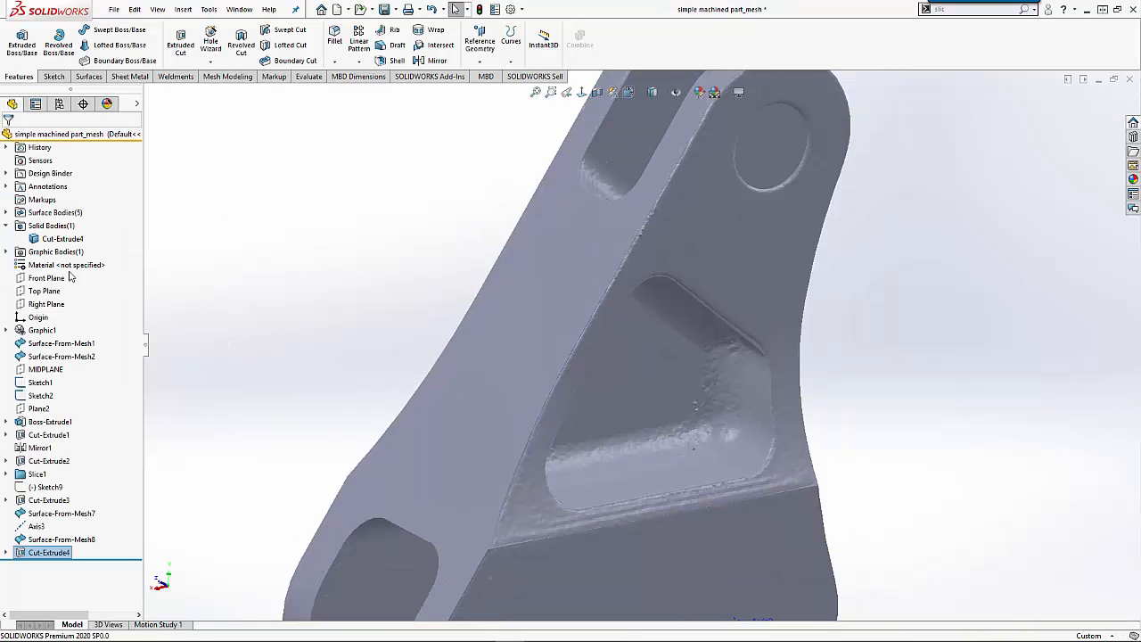
{"action": "left_click", "coordinate": [45, 331]}
{"action": "right_click", "coordinate": [46, 332]}
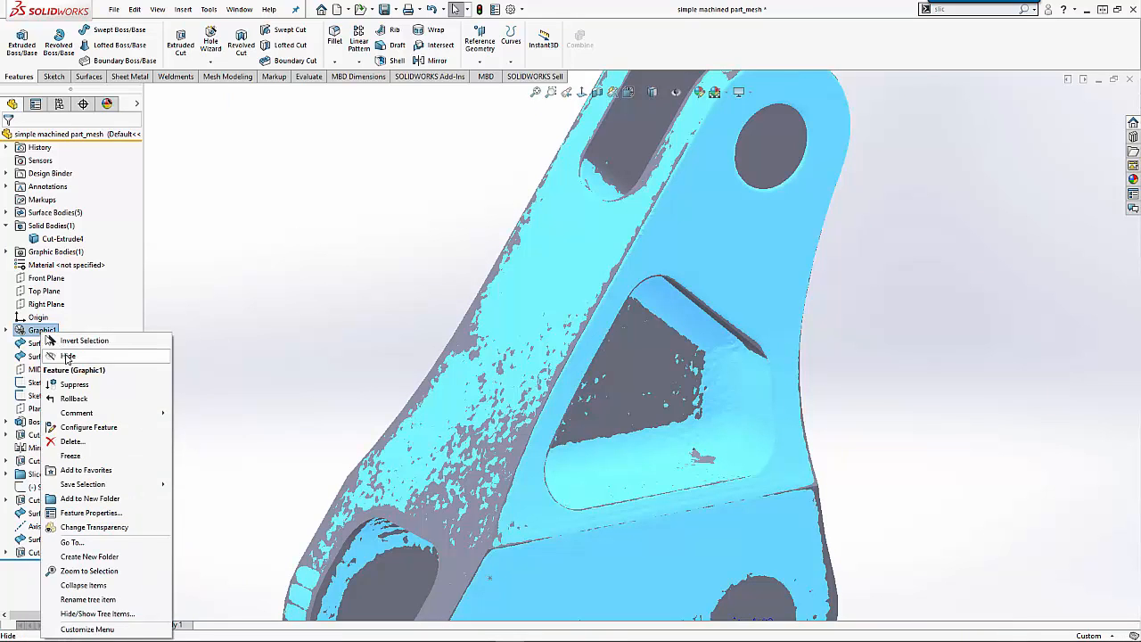
{"action": "left_click", "coordinate": [68, 355]}
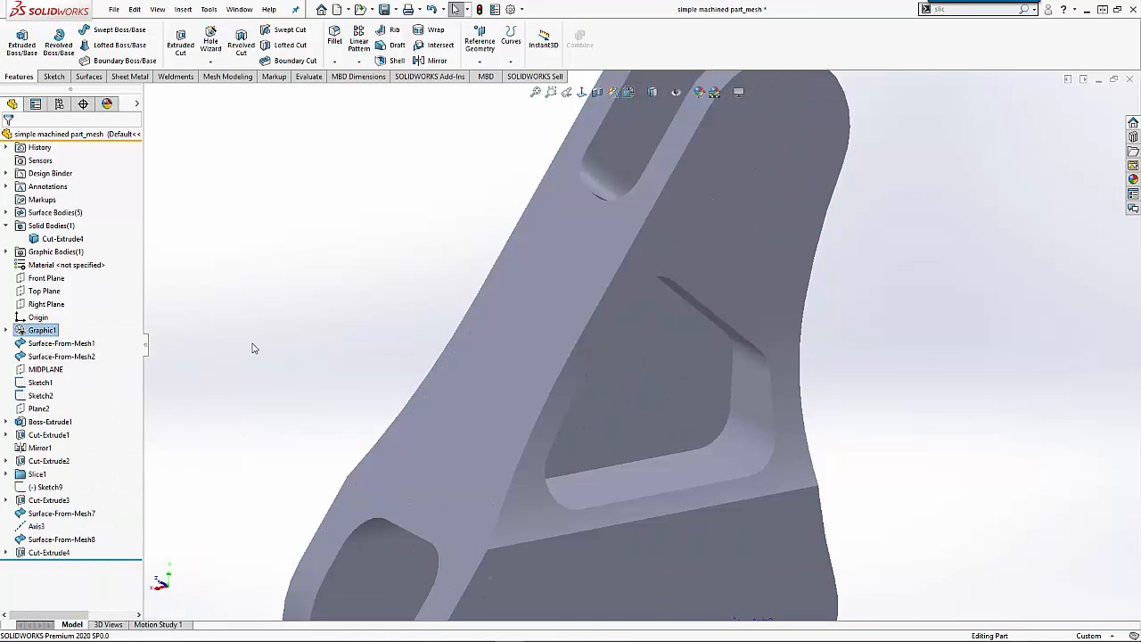
- Hide the Surface-From-Mesh8 surface on the floor of the triangular pocket
{"action": "left_click", "coordinate": [50, 553]}
{"action": "middle_click_drag", "start_coordinate": [510, 336], "coordinate": [459, 321]}
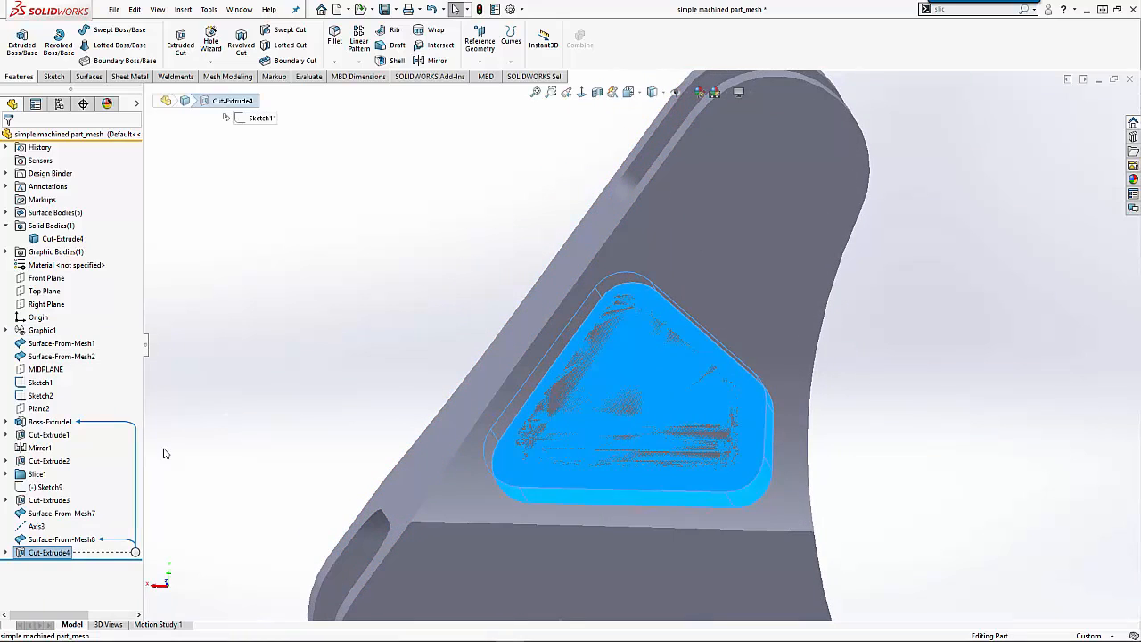
{"action": "left_click", "coordinate": [163, 454]}
{"action": "left_click", "coordinate": [80, 541]}
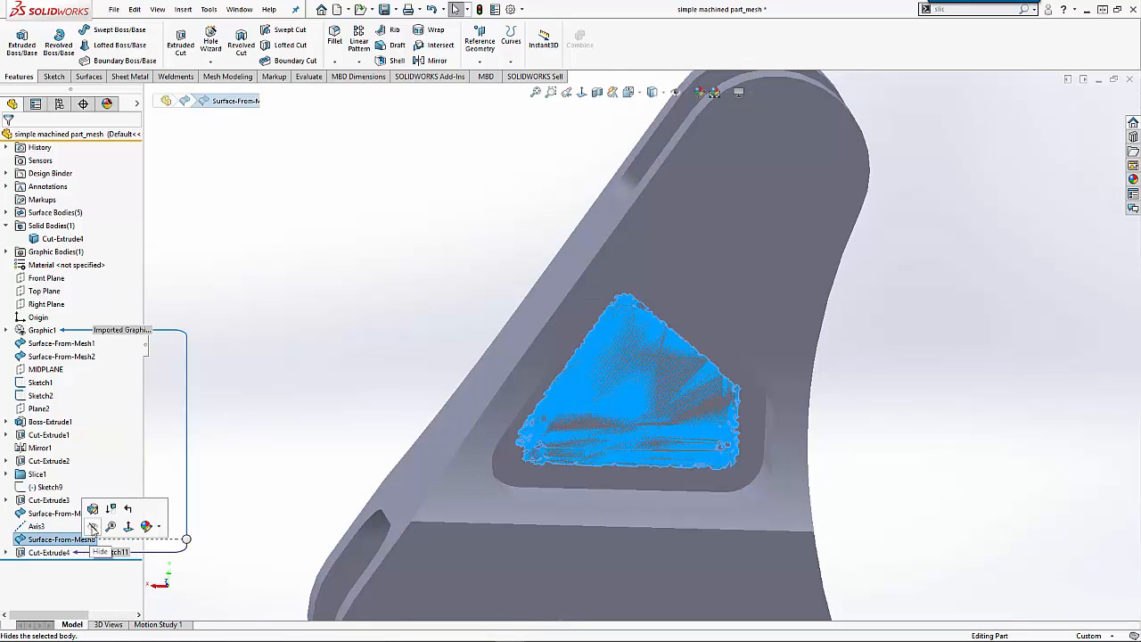
{"action": "left_click", "coordinate": [366, 398]}
- Fillet the bottom edge loop of the triangular pocket with a symmetric 0.1 in radius and tangent propagation
{"action": "middle_click_drag", "start_coordinate": [366, 398], "coordinate": [337, 196]}
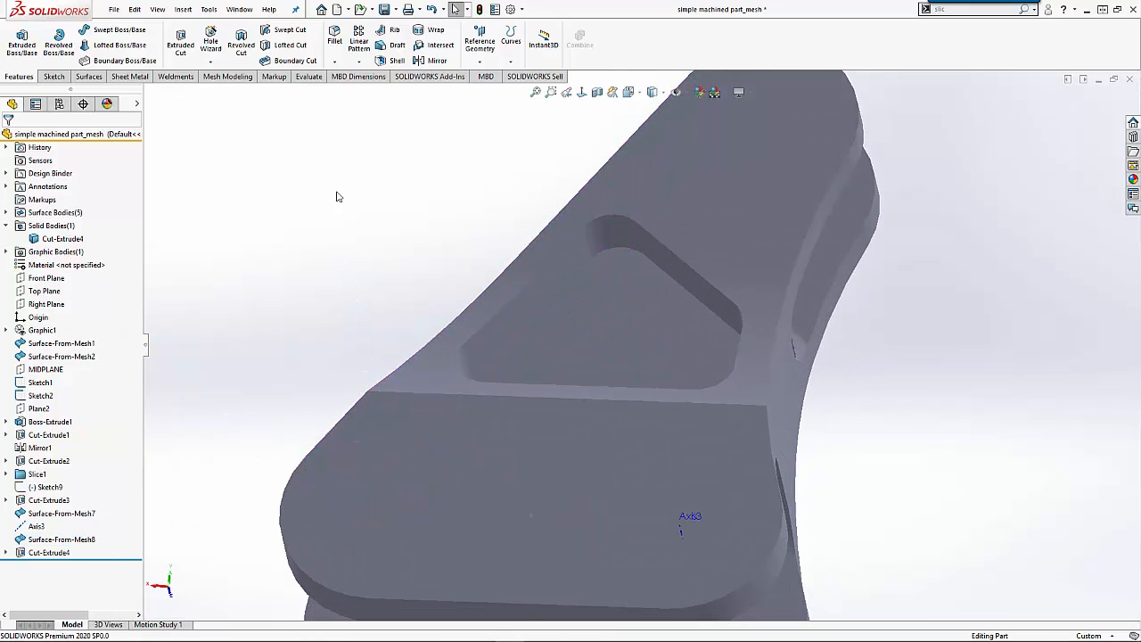
{"action": "left_click", "coordinate": [613, 249]}
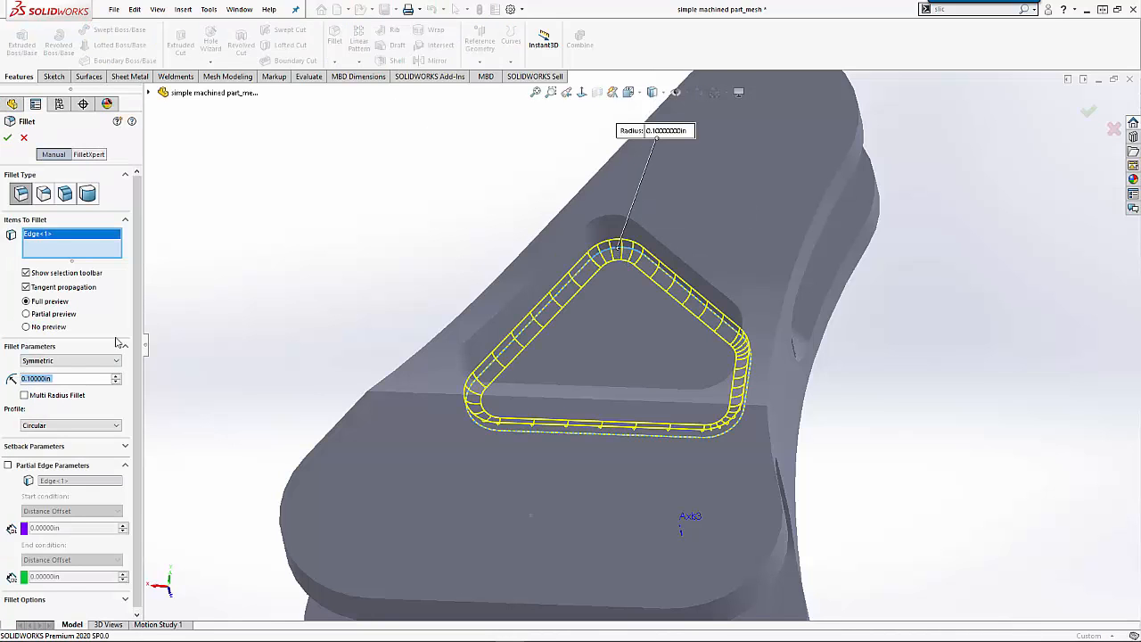
{"action": "left_click", "coordinate": [116, 376]}
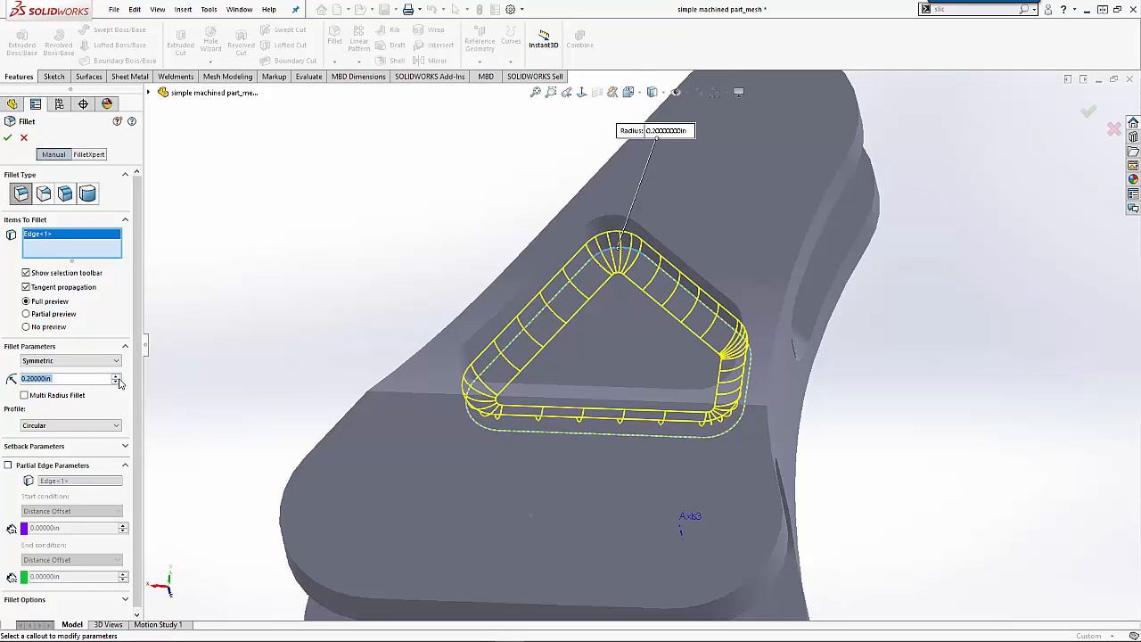
{"action": "left_click", "coordinate": [116, 382]}
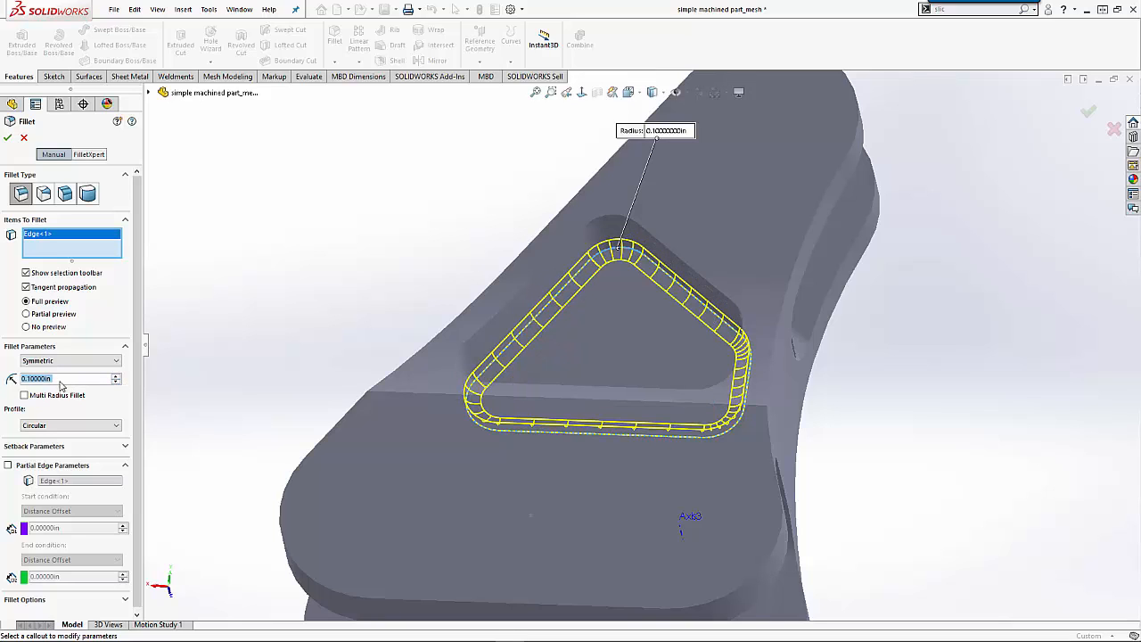
{"action": "left_click", "coordinate": [9, 136]}
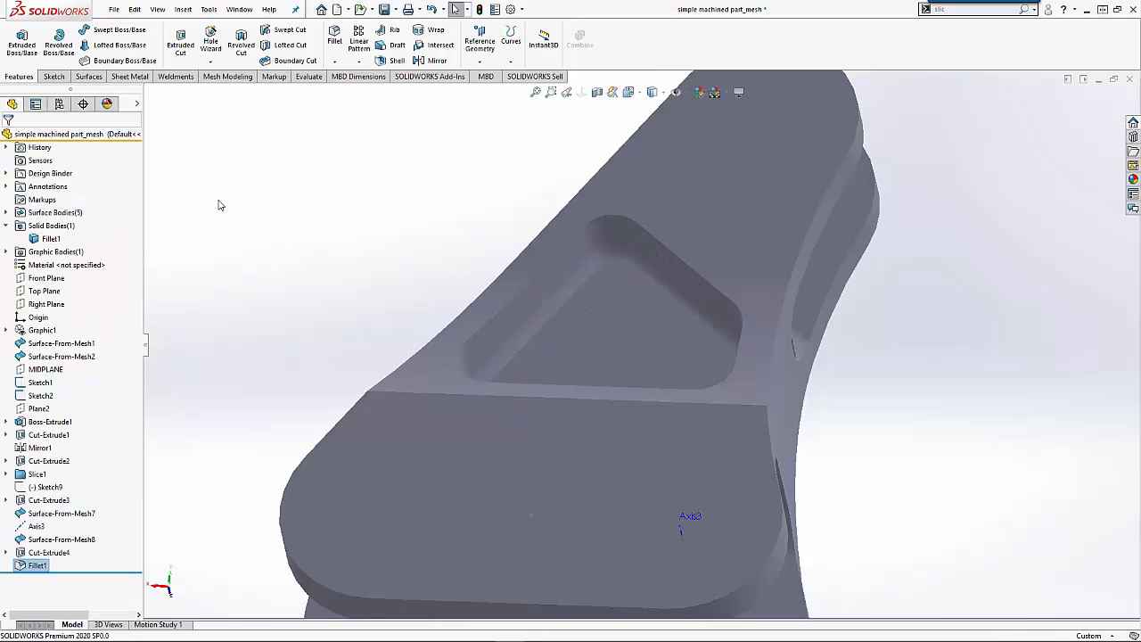
- Mirror the pocket cut Cut-Extrude4 and its floor fillet Fillet1 about the MIDPLANE plane
{"action": "left_click", "coordinate": [33, 565]}
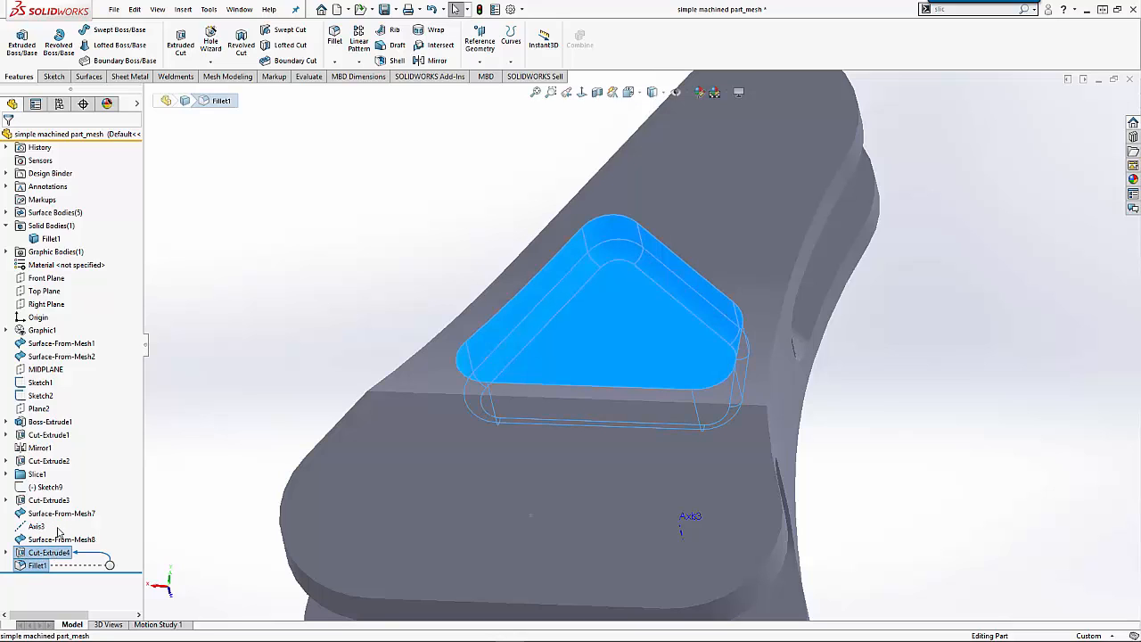
{"action": "left_click", "coordinate": [44, 370], "text": "ctrl"}
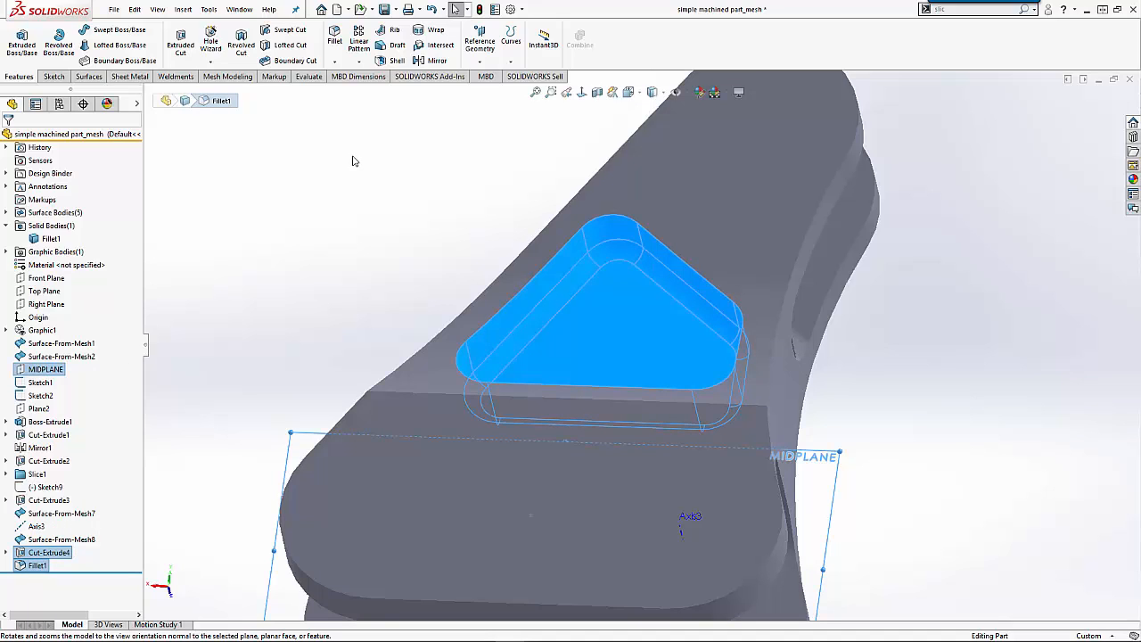
{"action": "left_click", "coordinate": [432, 60]}
{"action": "middle_click_drag", "start_coordinate": [390, 202], "coordinate": [596, 308]}
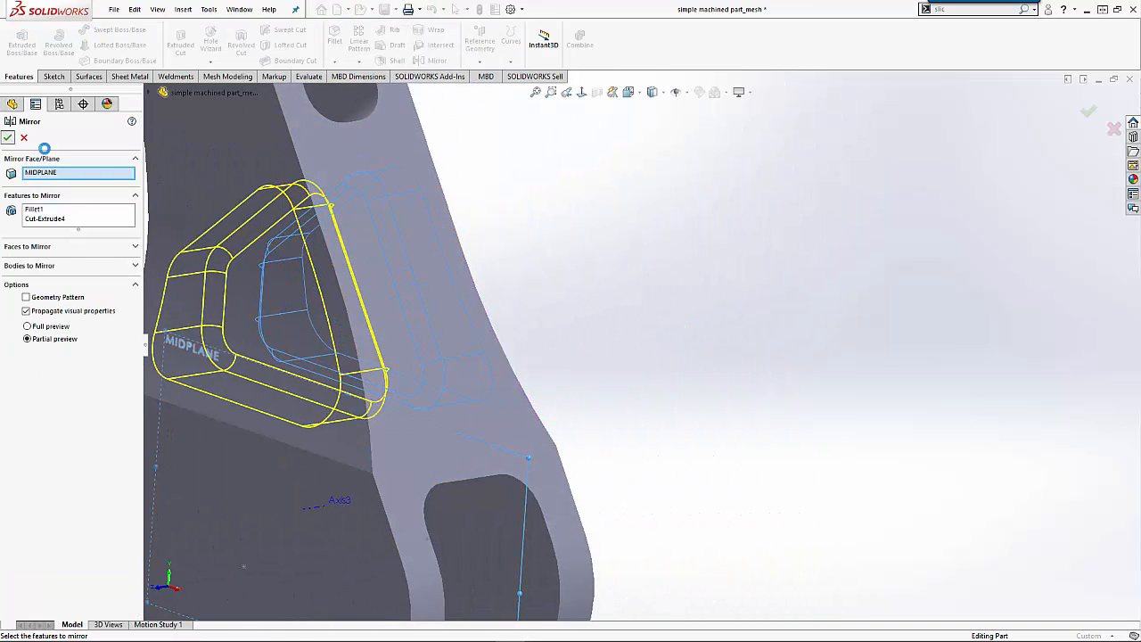
{"action": "middle_click_drag", "start_coordinate": [390, 299], "coordinate": [454, 306]}
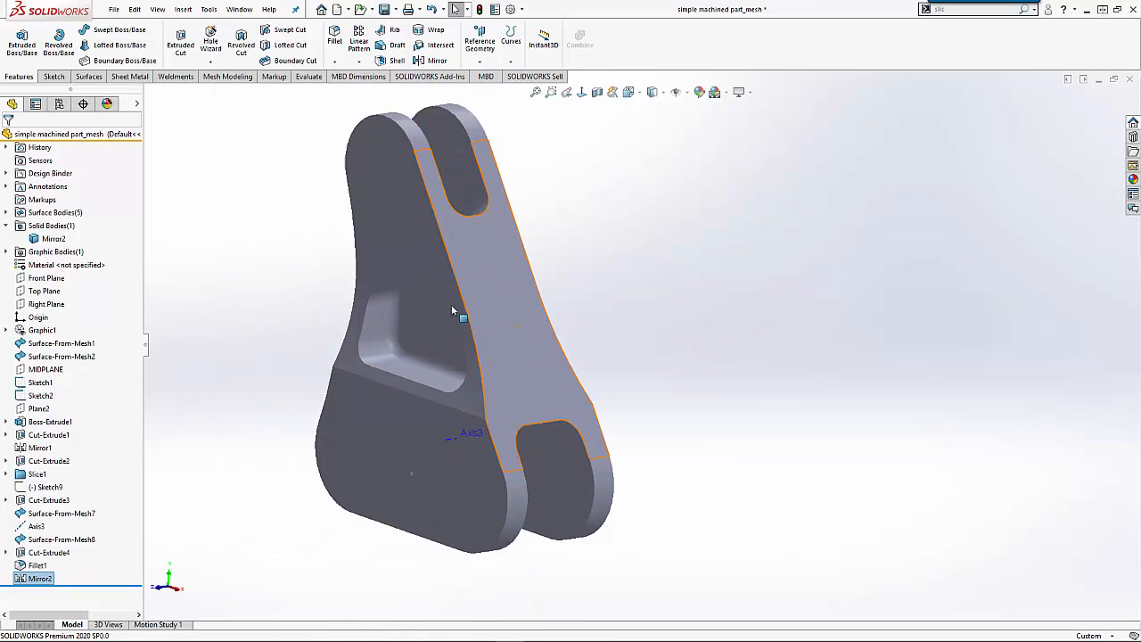
- Set the display style to Shaded With Edges and hide the Surface-From-Mesh7 surface
{"action": "left_click", "coordinate": [663, 94]}
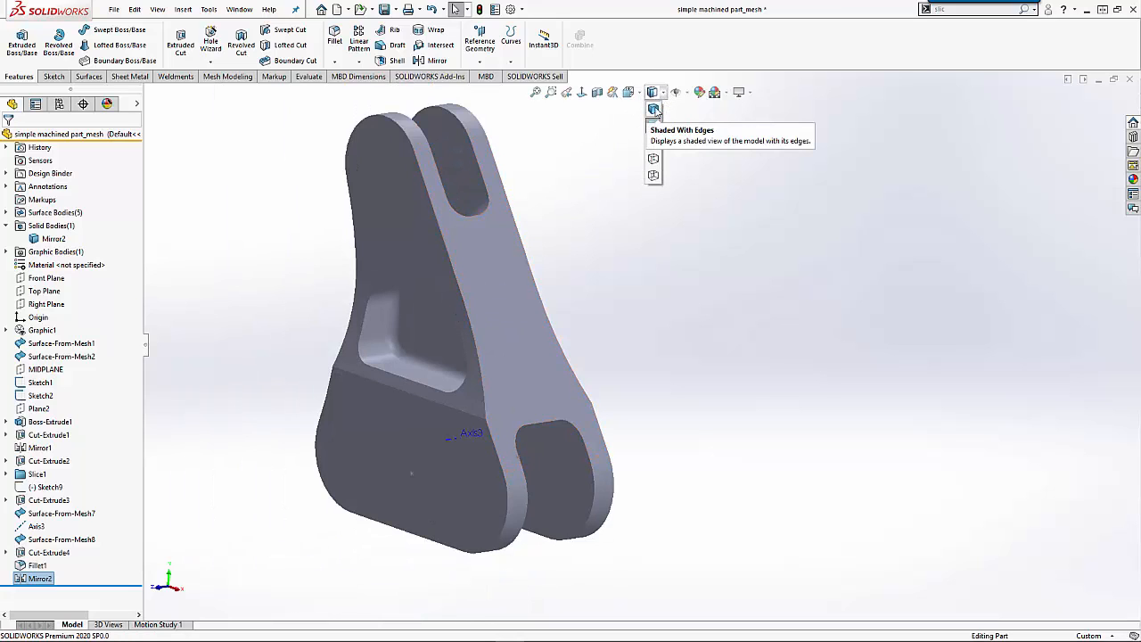
{"action": "left_click", "coordinate": [654, 110]}
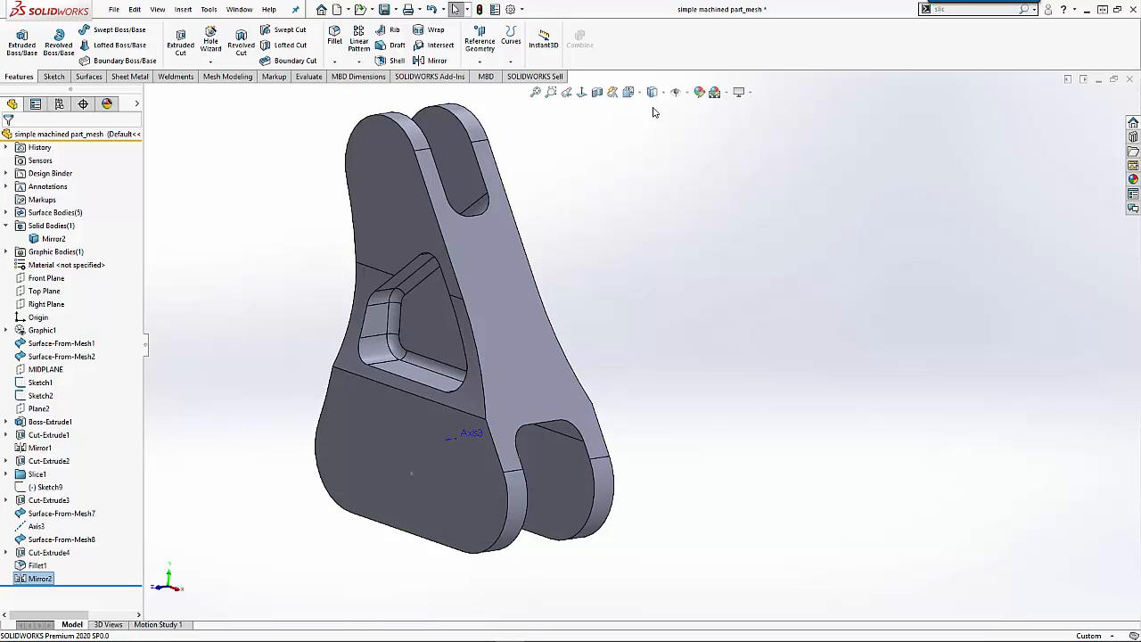
{"action": "middle_click_drag", "start_coordinate": [658, 378], "coordinate": [814, 425]}
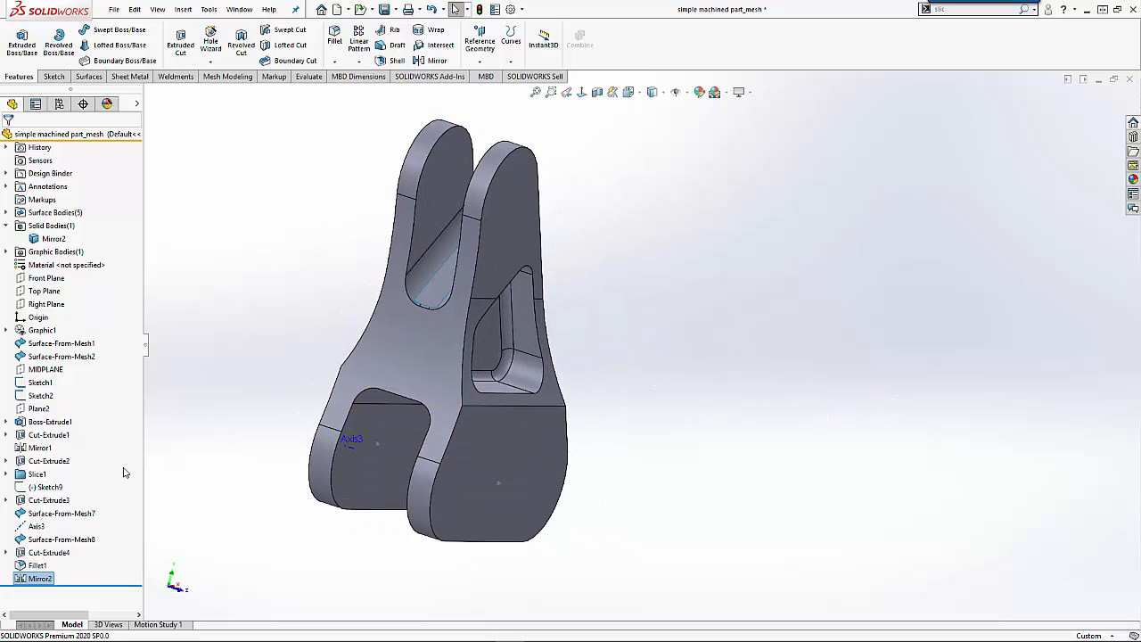
{"action": "left_click", "coordinate": [59, 513]}
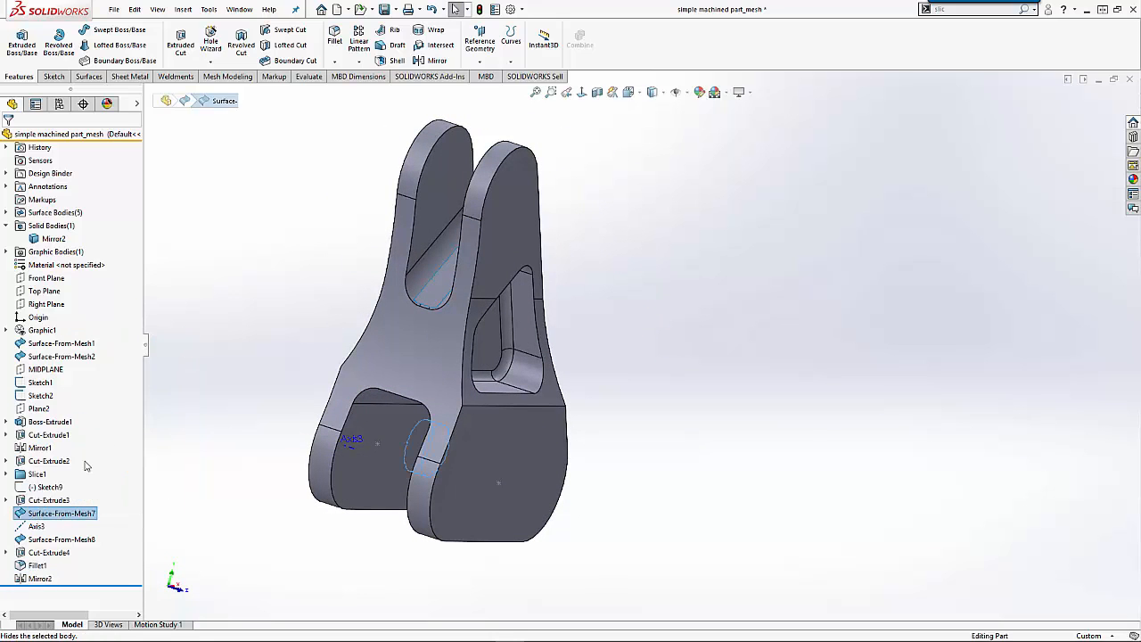
{"action": "left_click", "coordinate": [234, 339]}
- Show the Graphic1 scan mesh again and compare it with the rebuilt solid around the lugs, slots and pocket
{"action": "middle_click_drag", "start_coordinate": [328, 364], "coordinate": [589, 424]}
{"action": "left_click", "coordinate": [41, 330]}
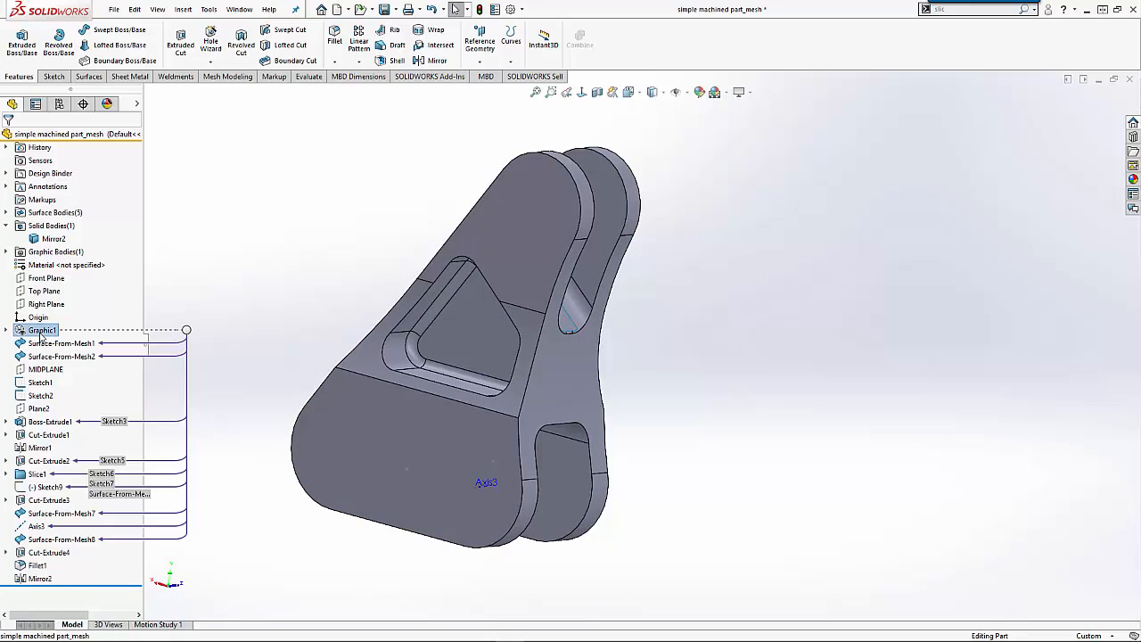
{"action": "right_click", "coordinate": [44, 330]}
{"action": "left_click", "coordinate": [74, 353]}
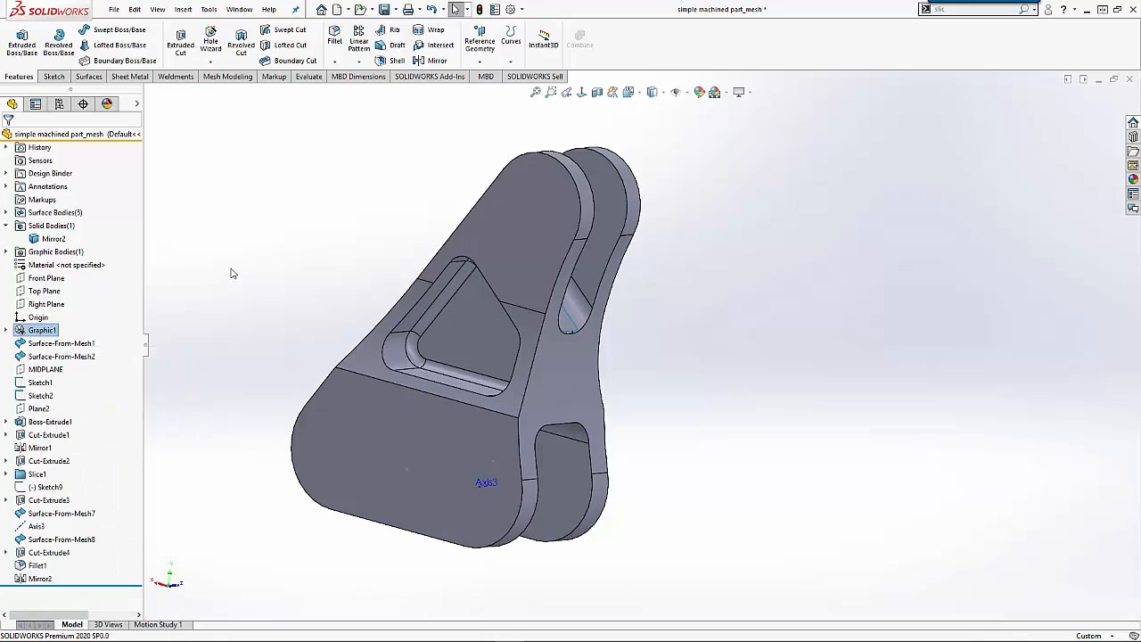
{"action": "key", "text": "ctrl+3"}
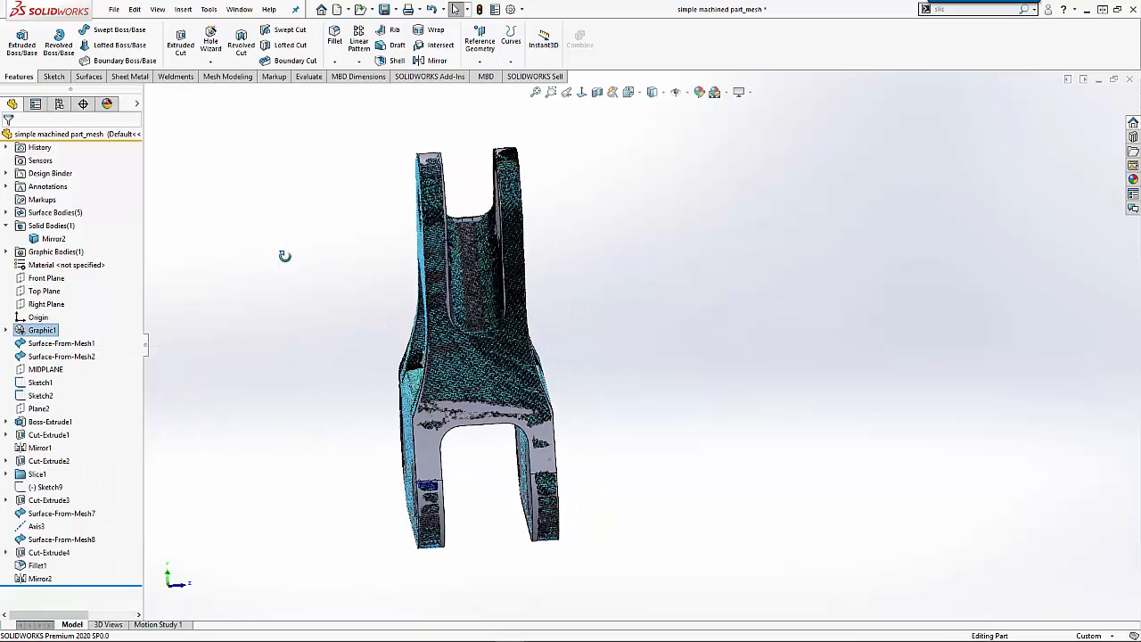
{"action": "middle_click_drag", "start_coordinate": [285, 256], "coordinate": [189, 251]}
{"action": "mouse_move", "coordinate": [505, 263]}
{"action": "middle_mouse_down"}
{"action": "mouse_move", "coordinate": [439, 307]}
{"action": "mouse_move", "coordinate": [231, 324]}
{"action": "mouse_move", "coordinate": [200, 352]}
{"action": "mouse_move", "coordinate": [293, 348]}
{"action": "mouse_move", "coordinate": [396, 216]}
{"action": "middle_mouse_up"}
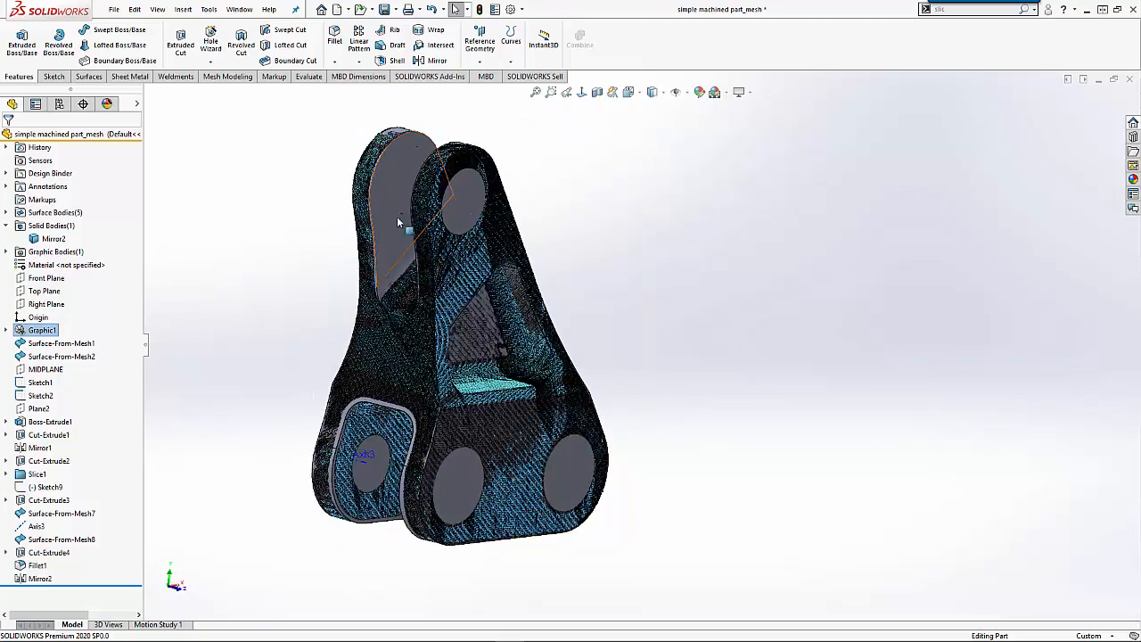
{"action": "scroll", "coordinate": [397, 216], "scroll_direction": "down", "scroll_amount": 10}
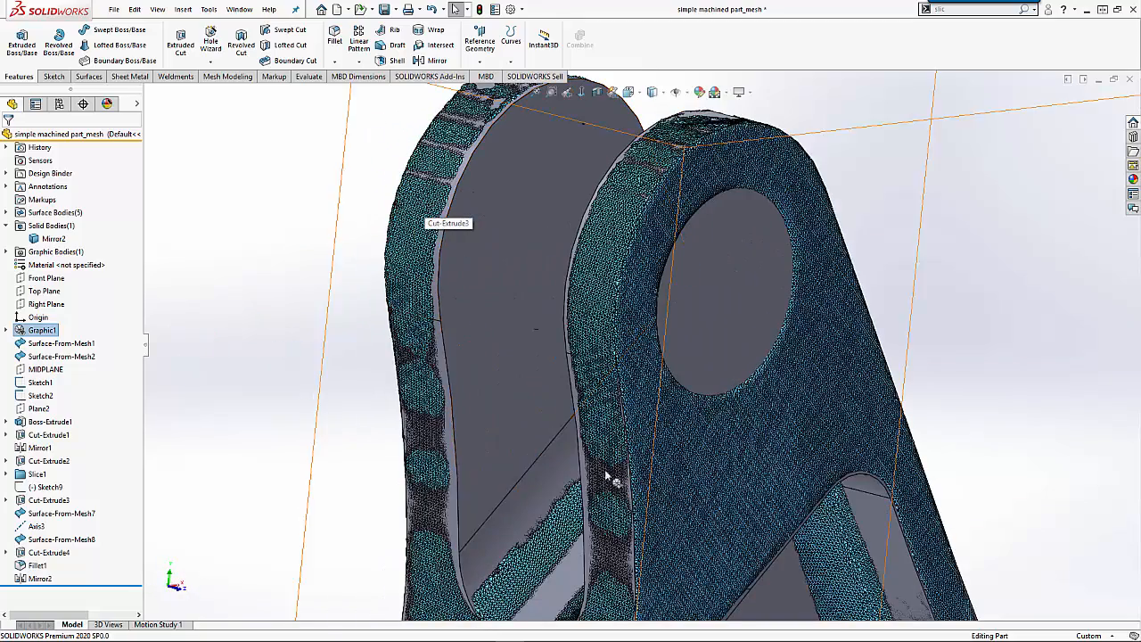
{"action": "middle_click_drag", "start_coordinate": [428, 479], "coordinate": [627, 502]}
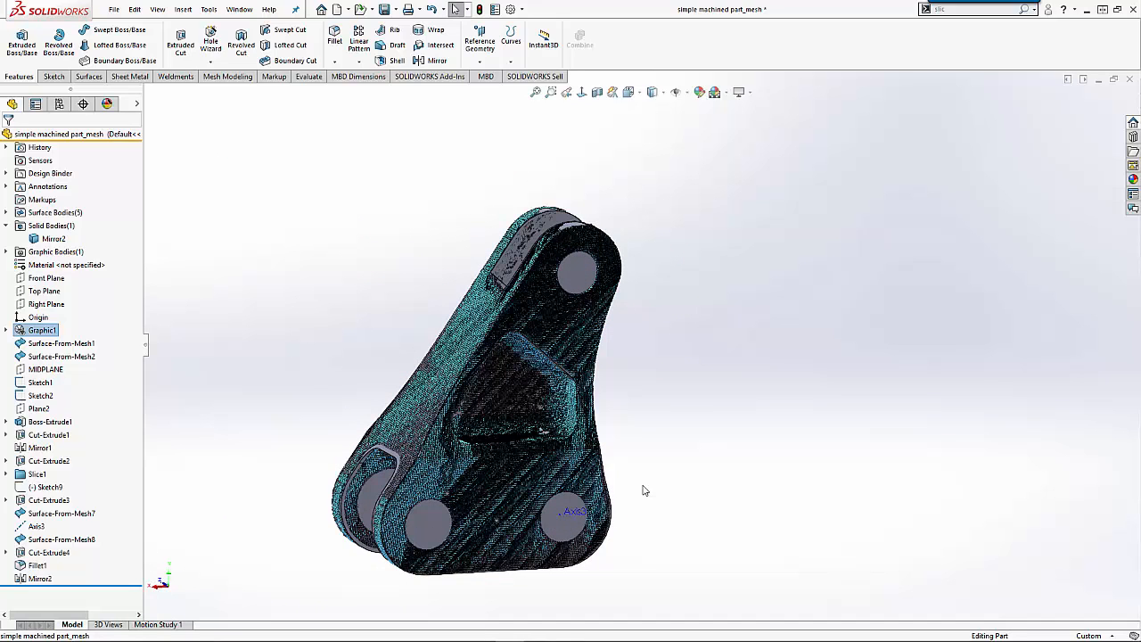